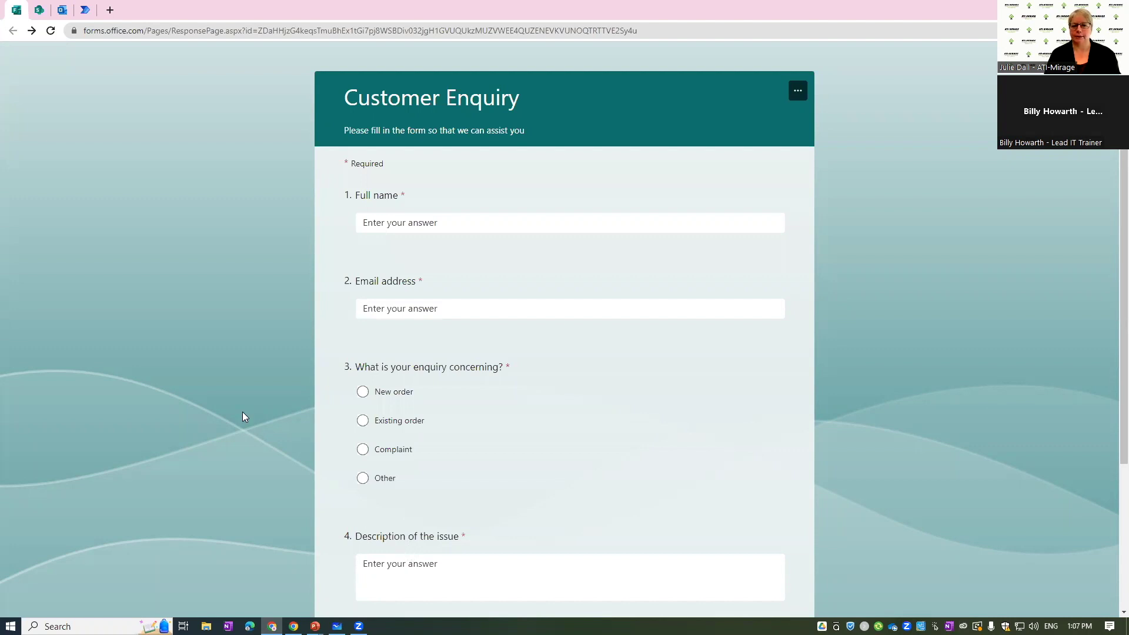
Step: Switch to the Customer Interactions SharePoint site and view its Customer Contacts list
{"action": "key", "text": "alt+Tab"}
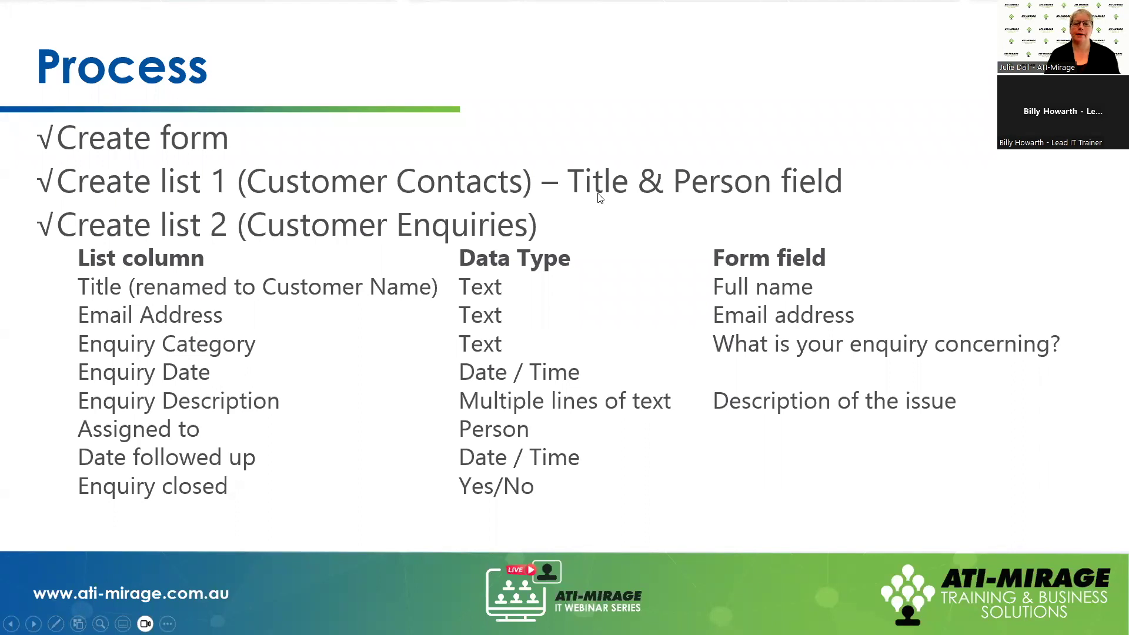
{"action": "key", "text": "alt+Tab"}
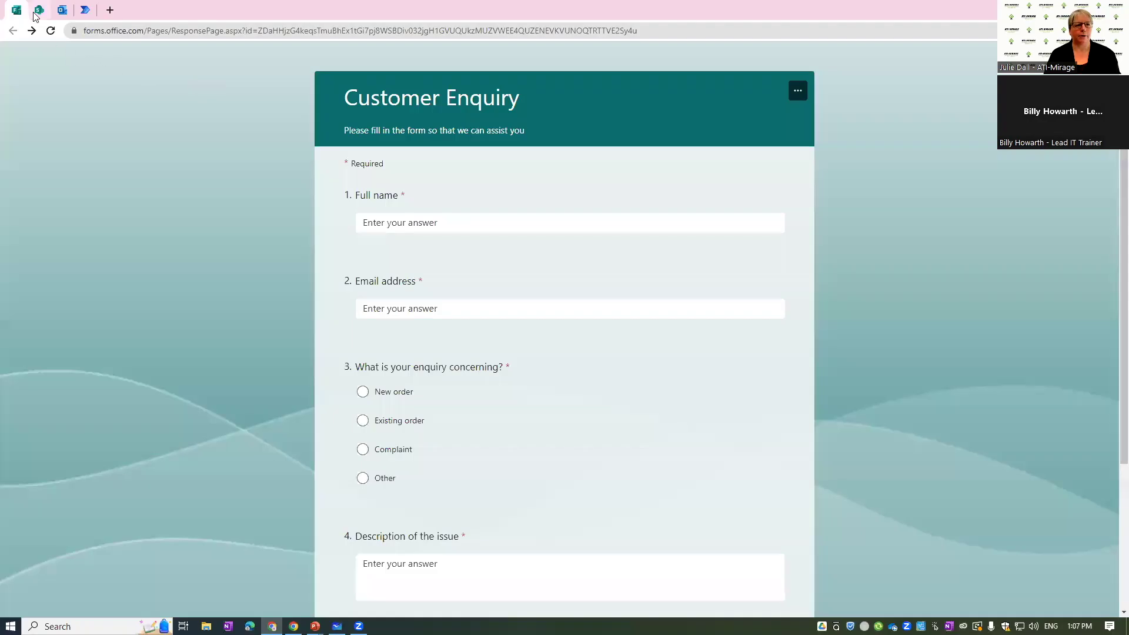
{"action": "left_click", "coordinate": [34, 13]}
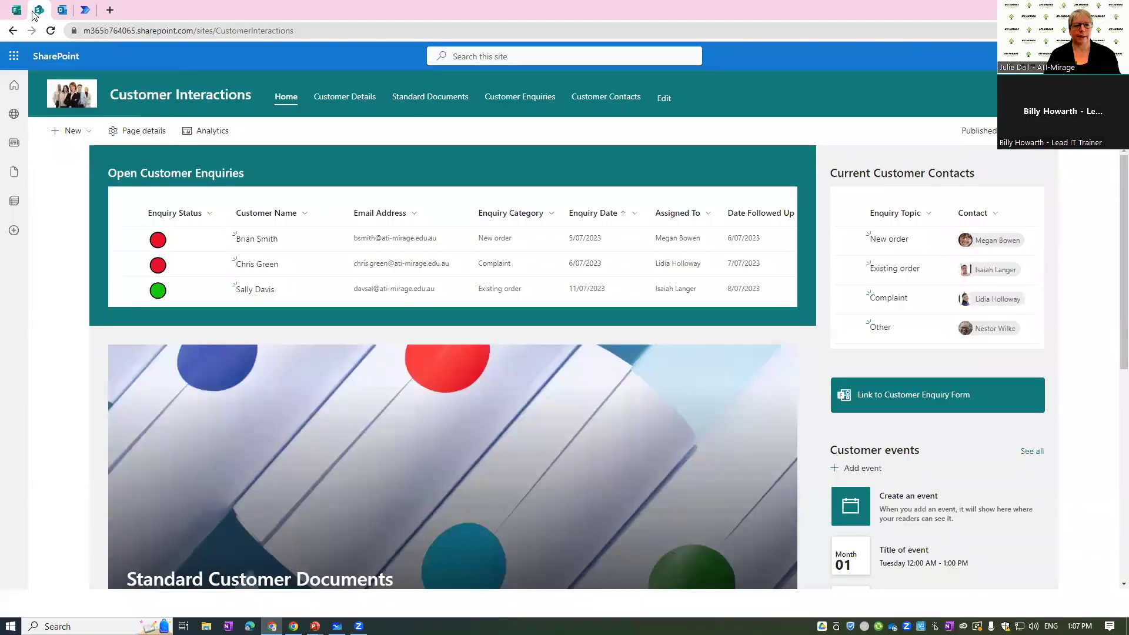
{"action": "left_click", "coordinate": [594, 97]}
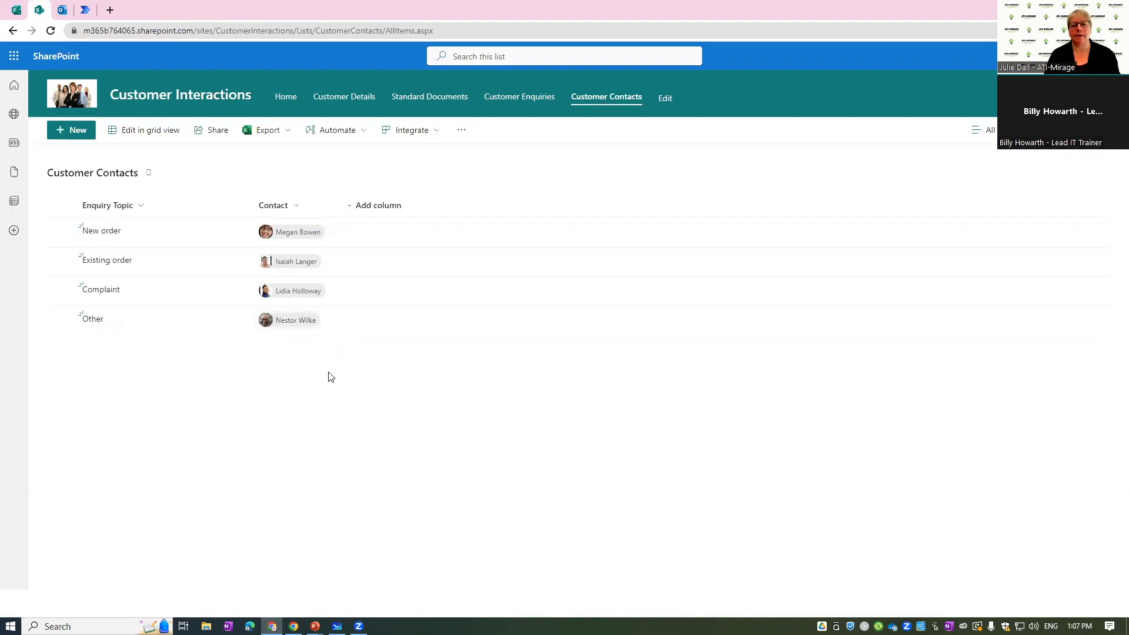
Step: View the site's Customer Enquiries list, then advance the presentation to the Process /2 slide
{"action": "key", "text": "alt+Tab"}
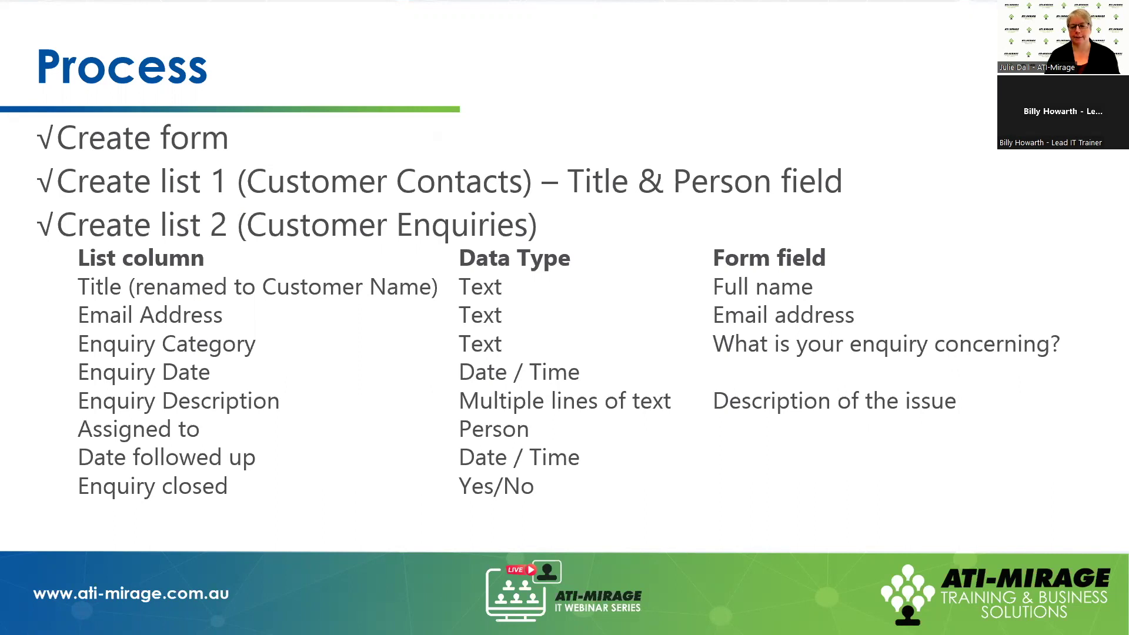
{"action": "key", "text": "alt+Tab"}
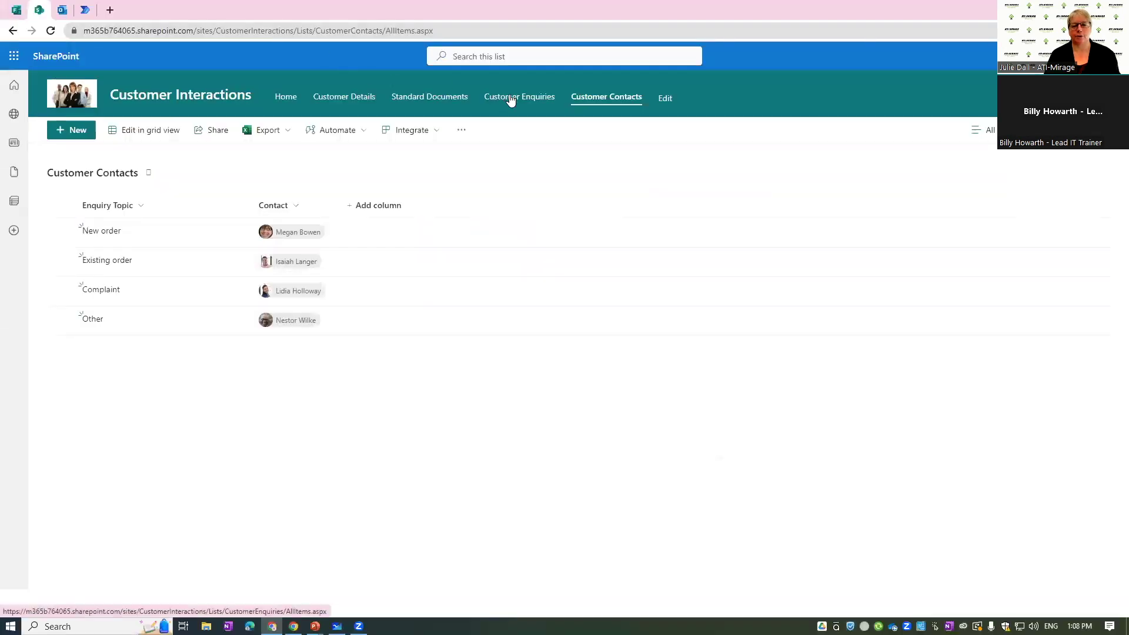
{"action": "left_click", "coordinate": [509, 98]}
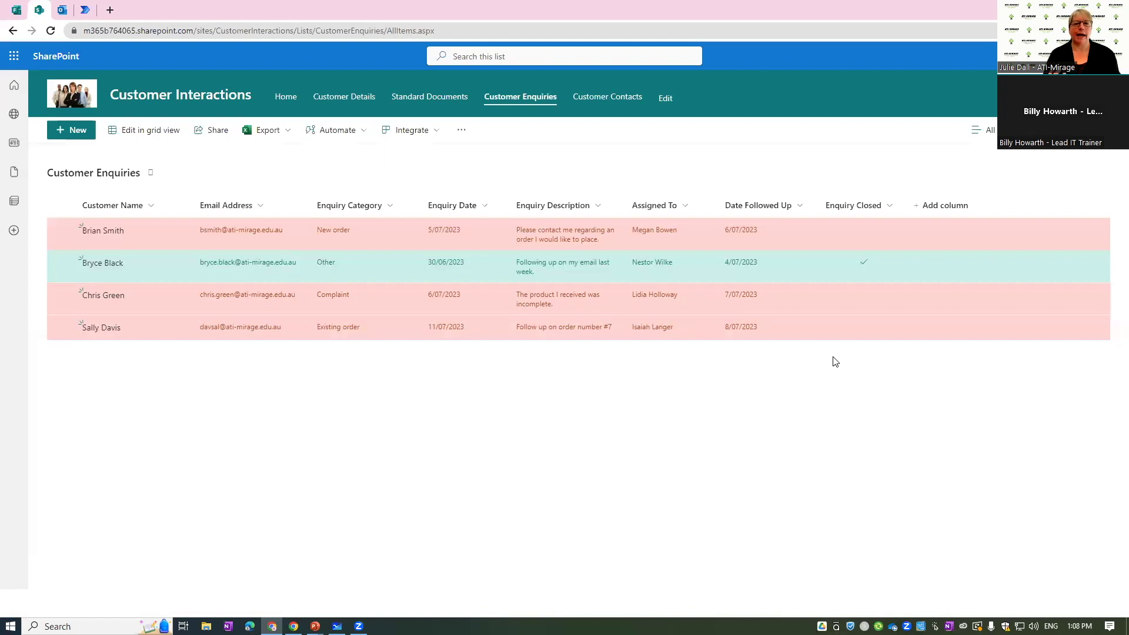
{"action": "key", "text": "alt+Tab"}
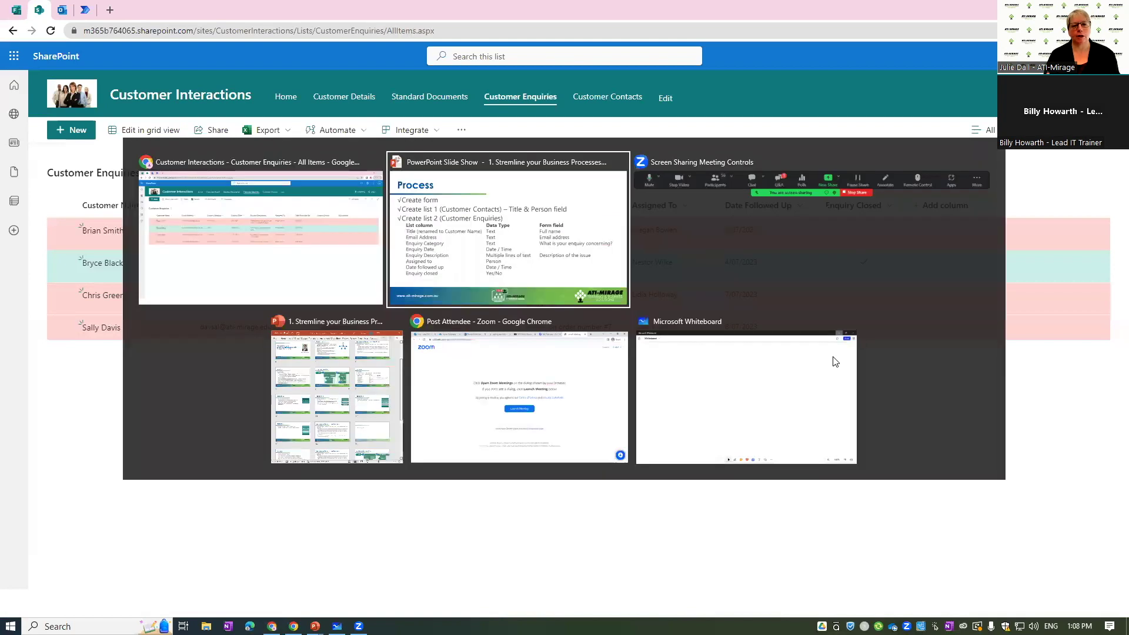
{"action": "left_click", "coordinate": [34, 623]}
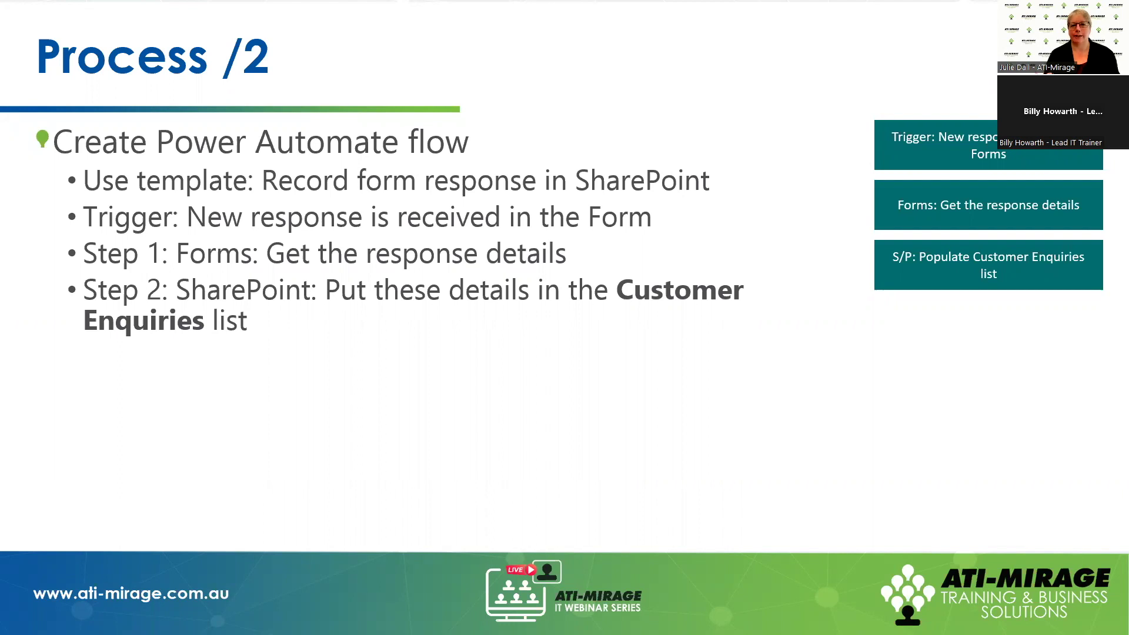
Step: Switch to Power Automate, search the templates for "sharepoint forms" and start a flow from the Record form responses in SharePoint template
{"action": "key", "text": "alt+Tab"}
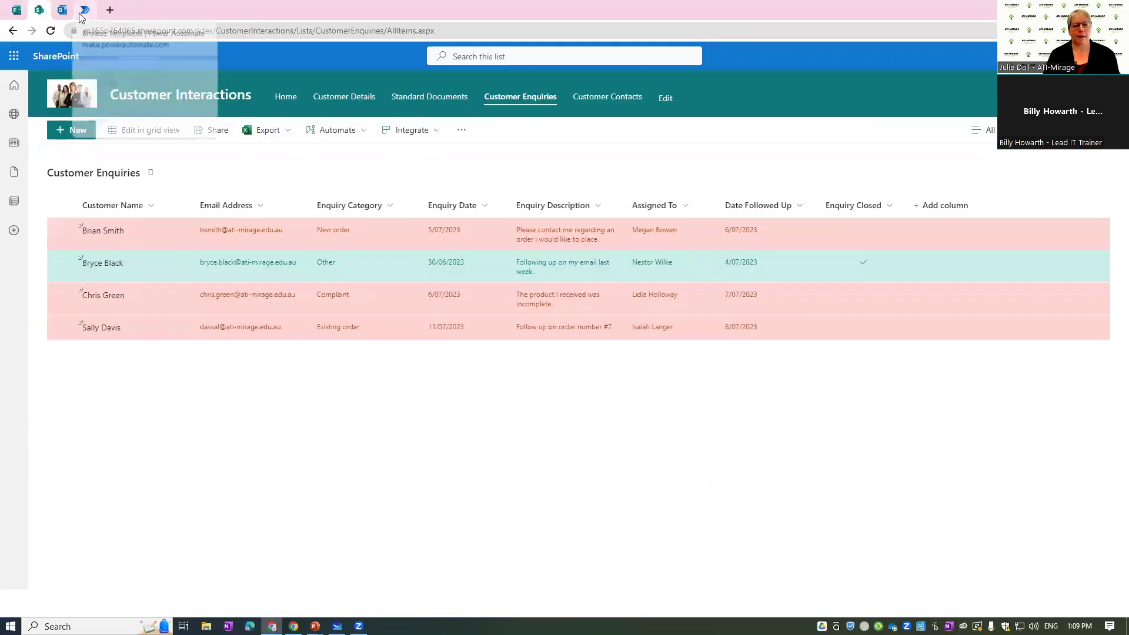
{"action": "left_click", "coordinate": [83, 10]}
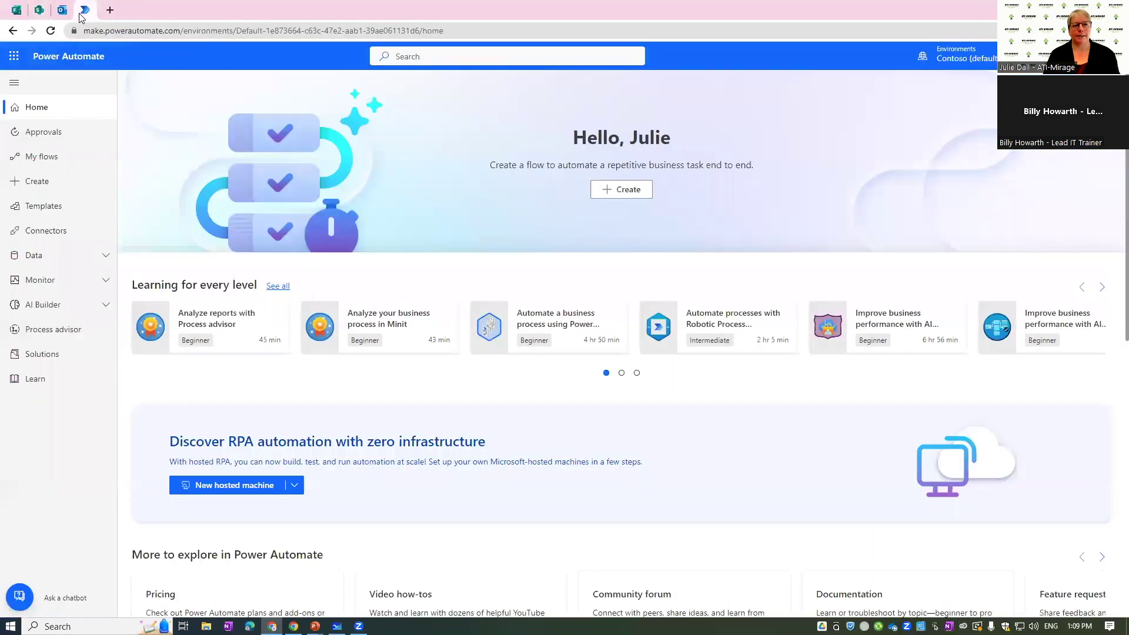
{"action": "left_click", "coordinate": [37, 207]}
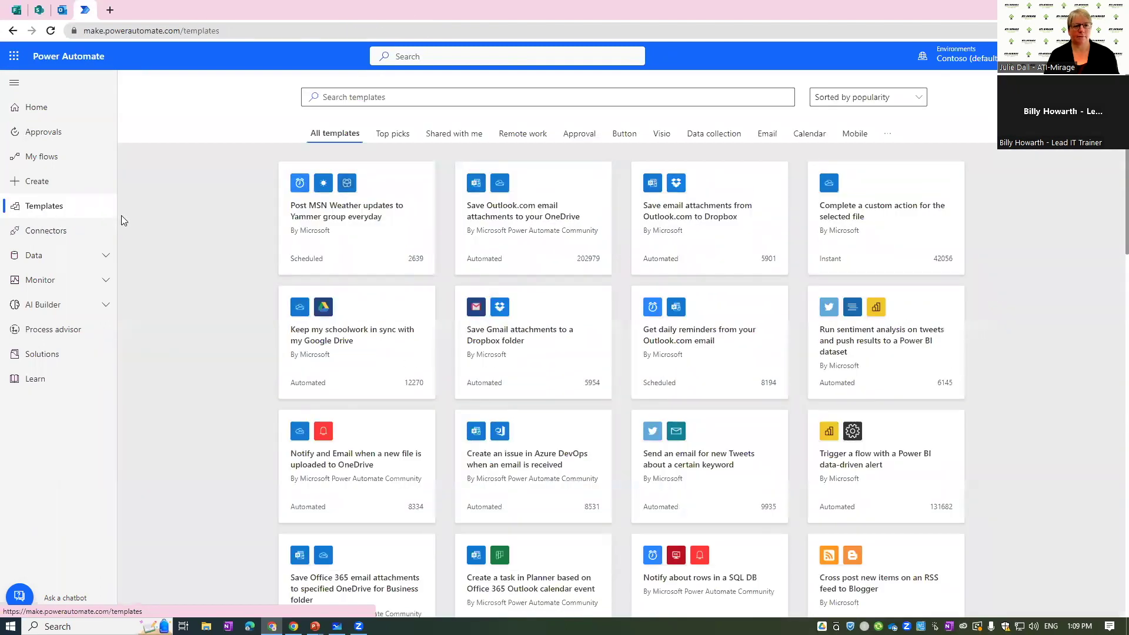
{"action": "left_click", "coordinate": [396, 101]}
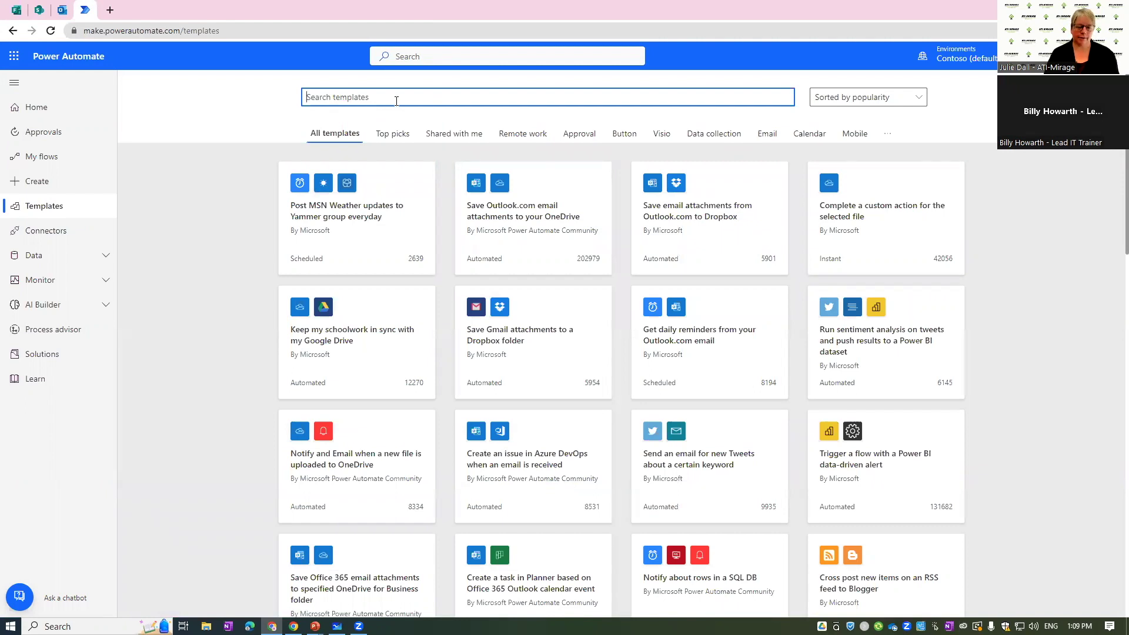
{"action": "type", "text": "sharepoint forms"}
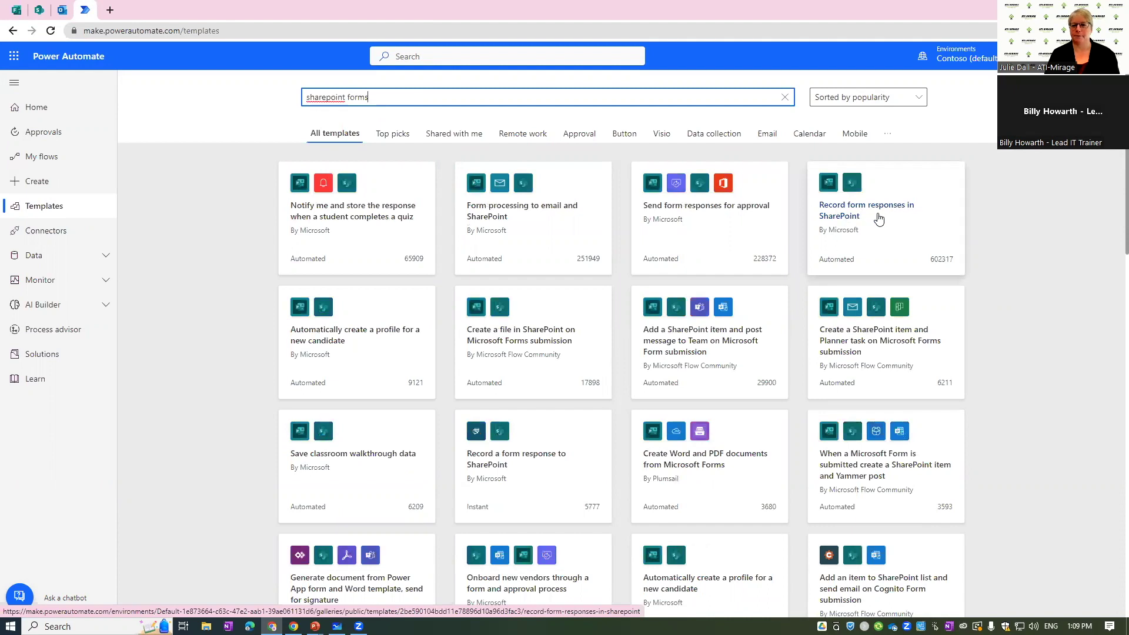
{"action": "left_click", "coordinate": [879, 219]}
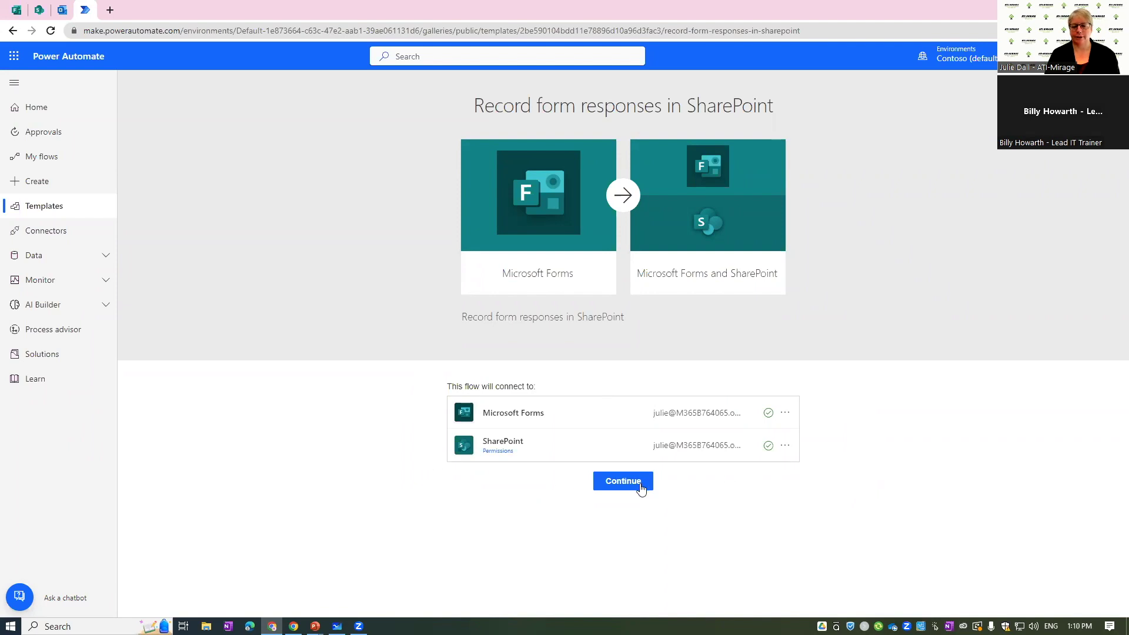
{"action": "left_click", "coordinate": [640, 489]}
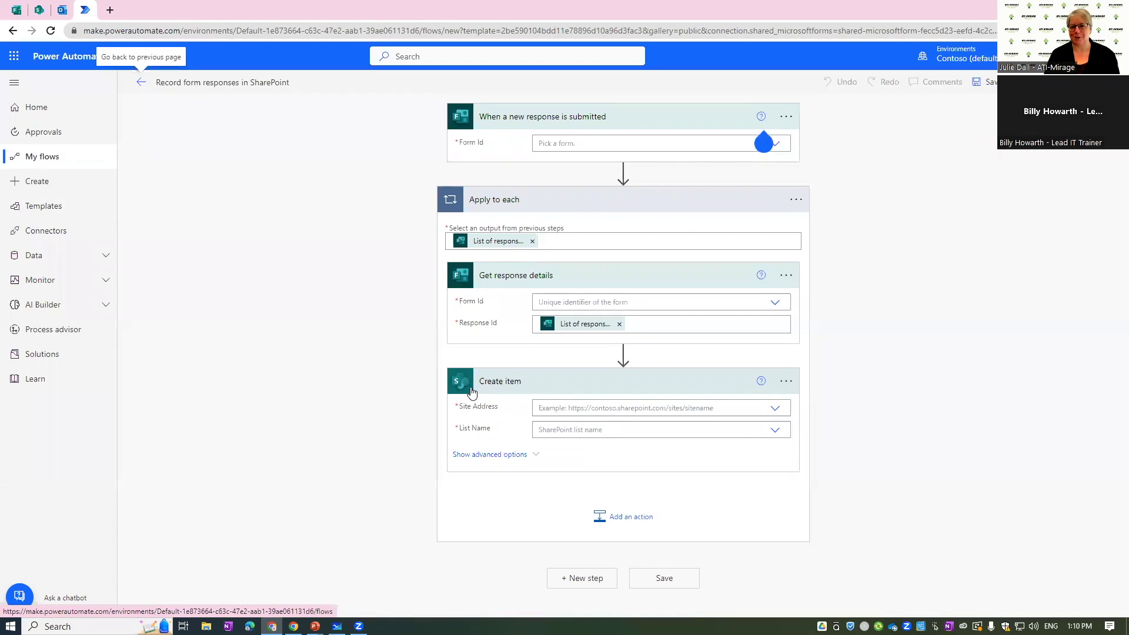
Step: Set the form to Customer Enquiry in both the new-response trigger and the Get response details action
{"action": "left_click", "coordinate": [566, 142]}
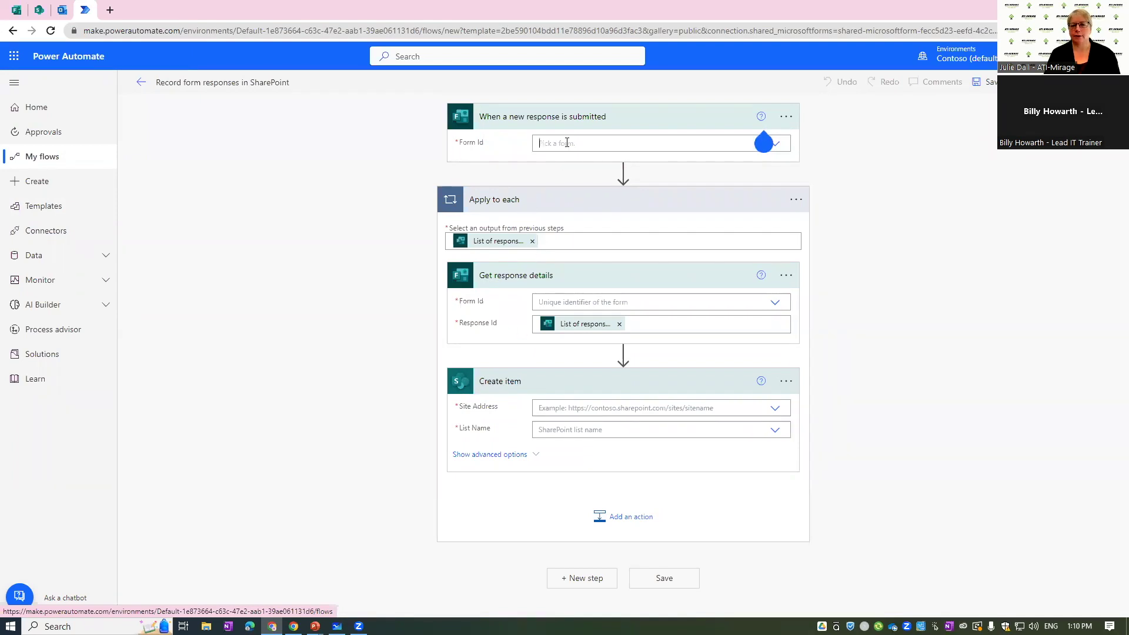
{"action": "left_click", "coordinate": [562, 162]}
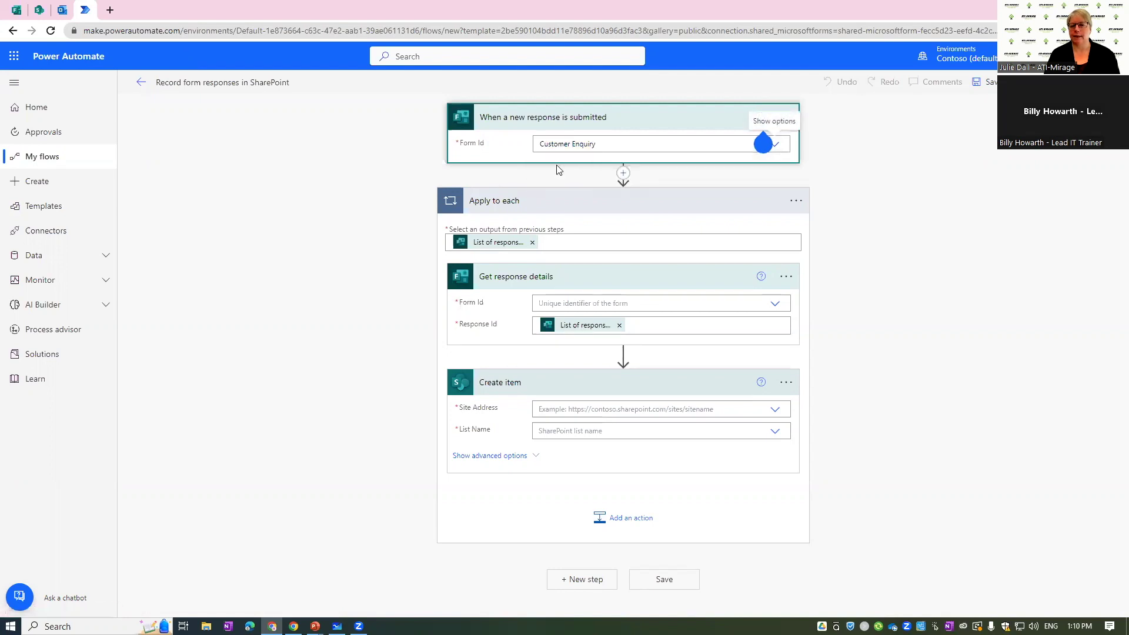
{"action": "left_click", "coordinate": [568, 304]}
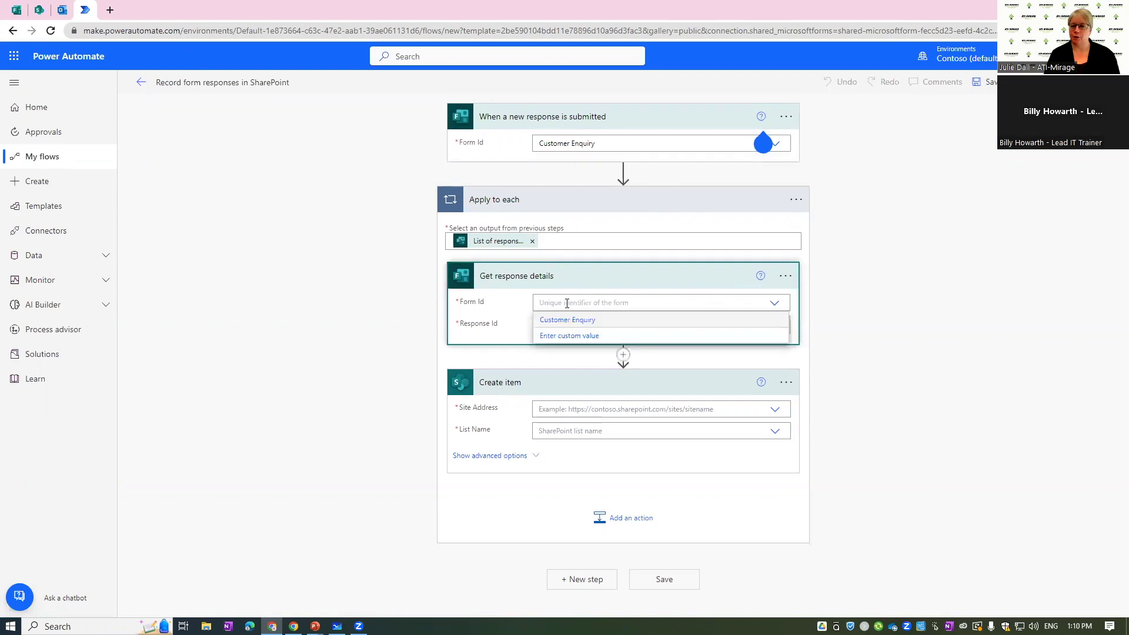
{"action": "left_click", "coordinate": [561, 319]}
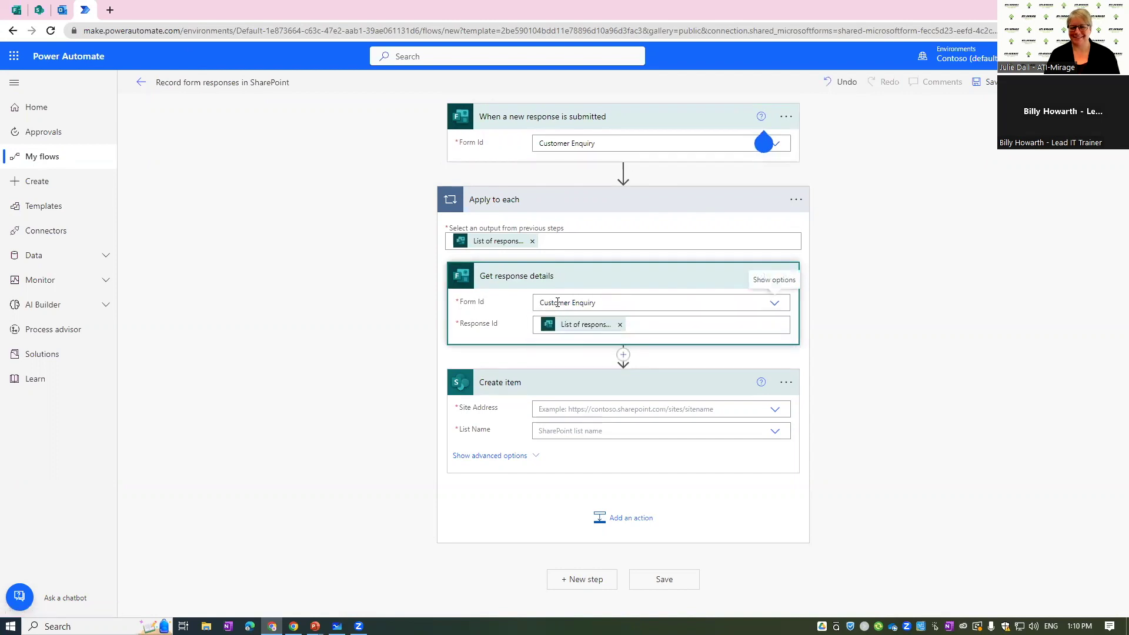
Step: Point the Create item action to the Customer Interactions site and its Customer Enquiries list
{"action": "left_click", "coordinate": [551, 408]}
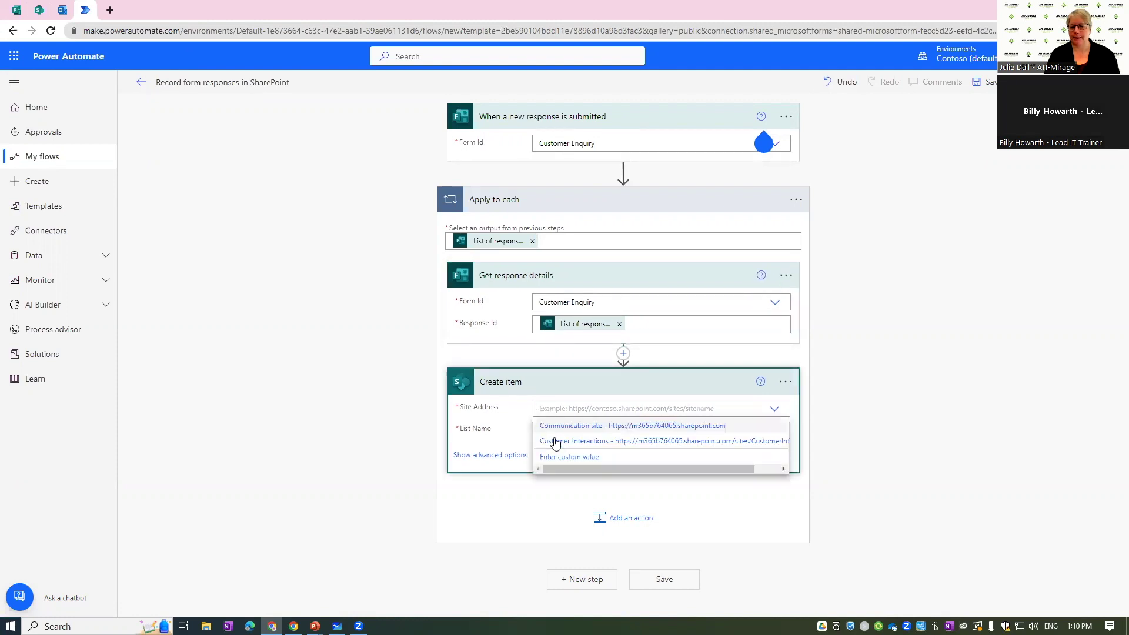
{"action": "left_click", "coordinate": [555, 442]}
{"action": "left_click", "coordinate": [551, 447]}
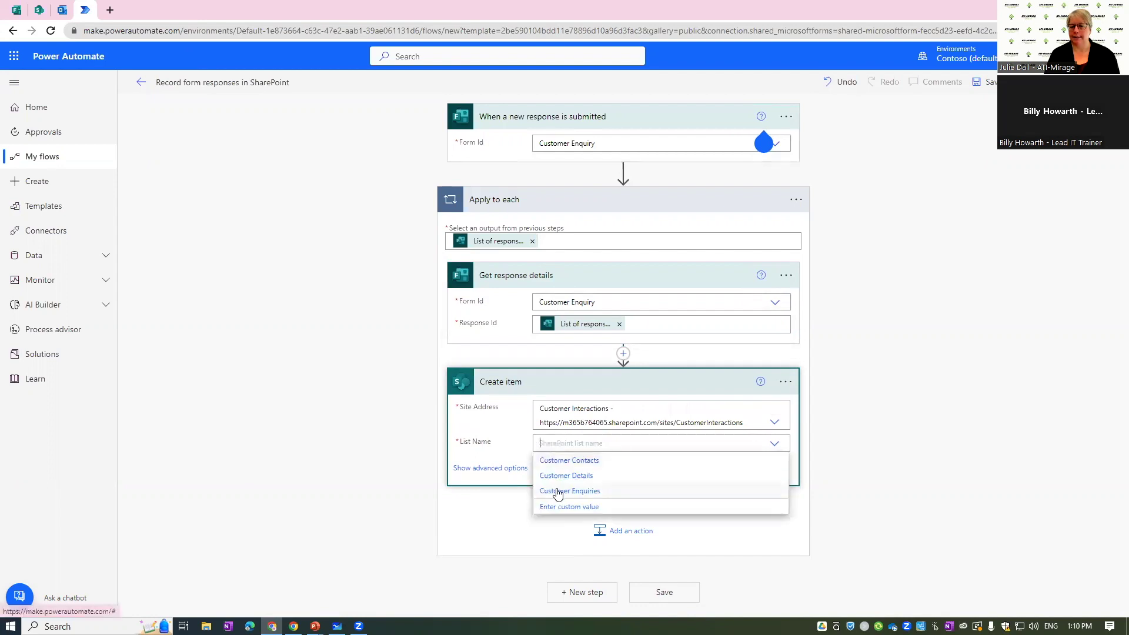
{"action": "left_click", "coordinate": [558, 493]}
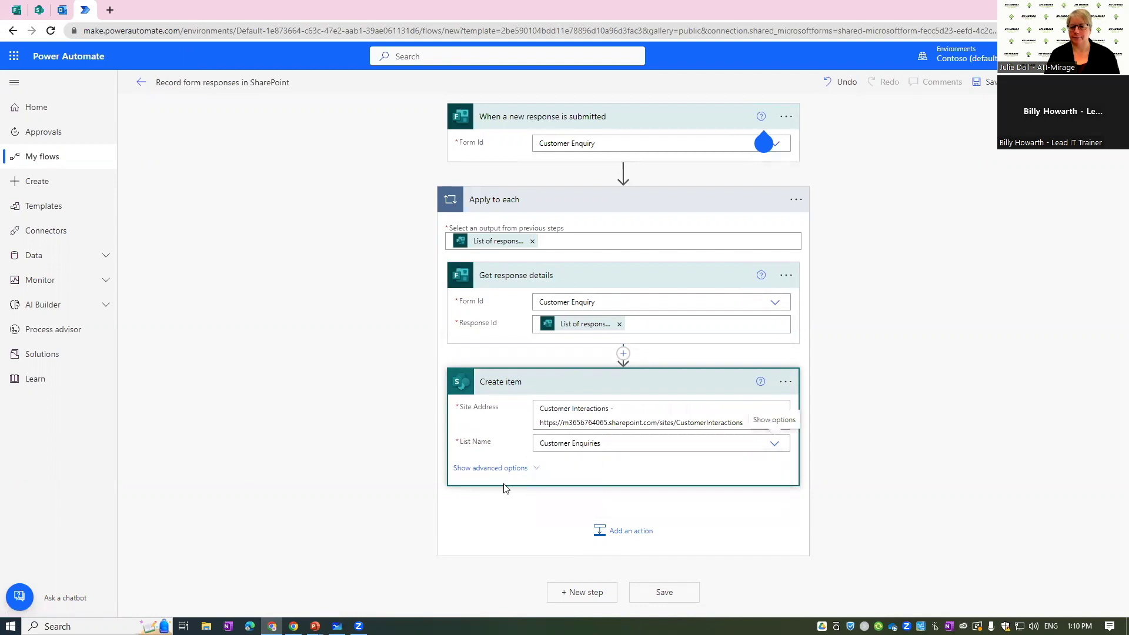
Step: In Create item, map Title to Full name, Email Address to Email address, and Enquiry Category to What is your enquiry concerning?
{"action": "scroll", "coordinate": [372, 398], "scroll_direction": "down", "scroll_amount": 2}
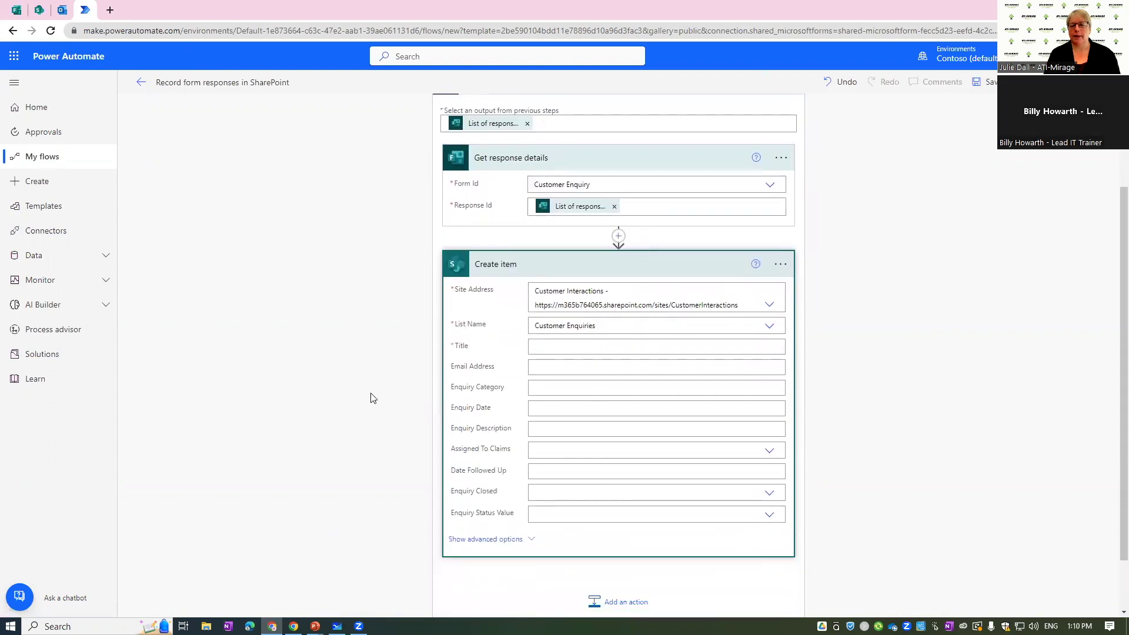
{"action": "scroll", "coordinate": [372, 398], "scroll_direction": "down", "scroll_amount": 1}
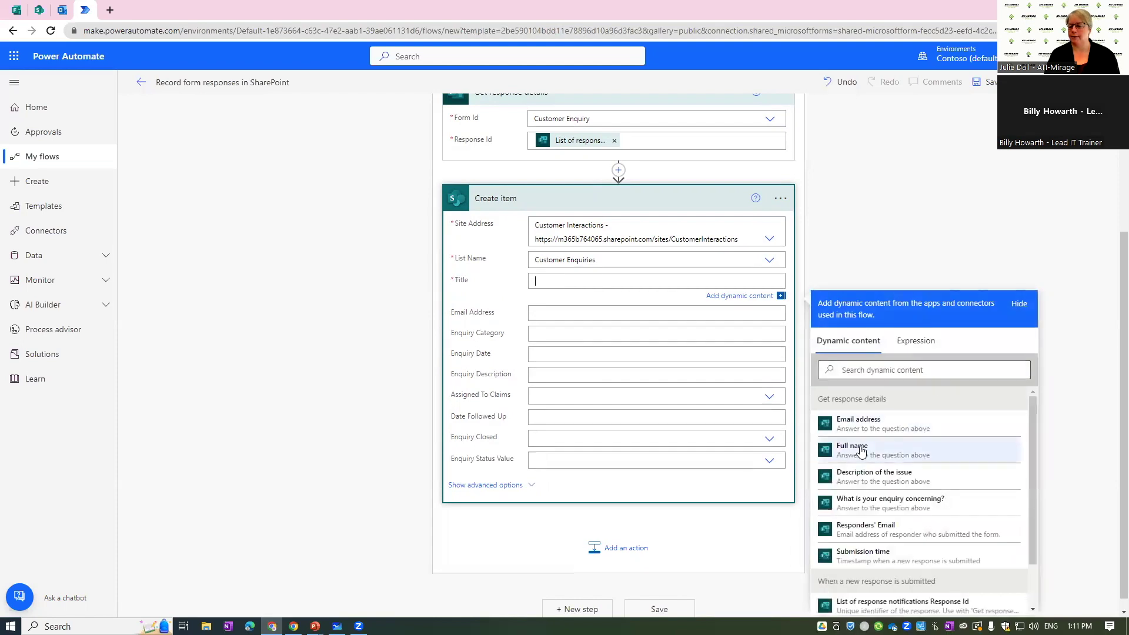
{"action": "left_click", "coordinate": [852, 451]}
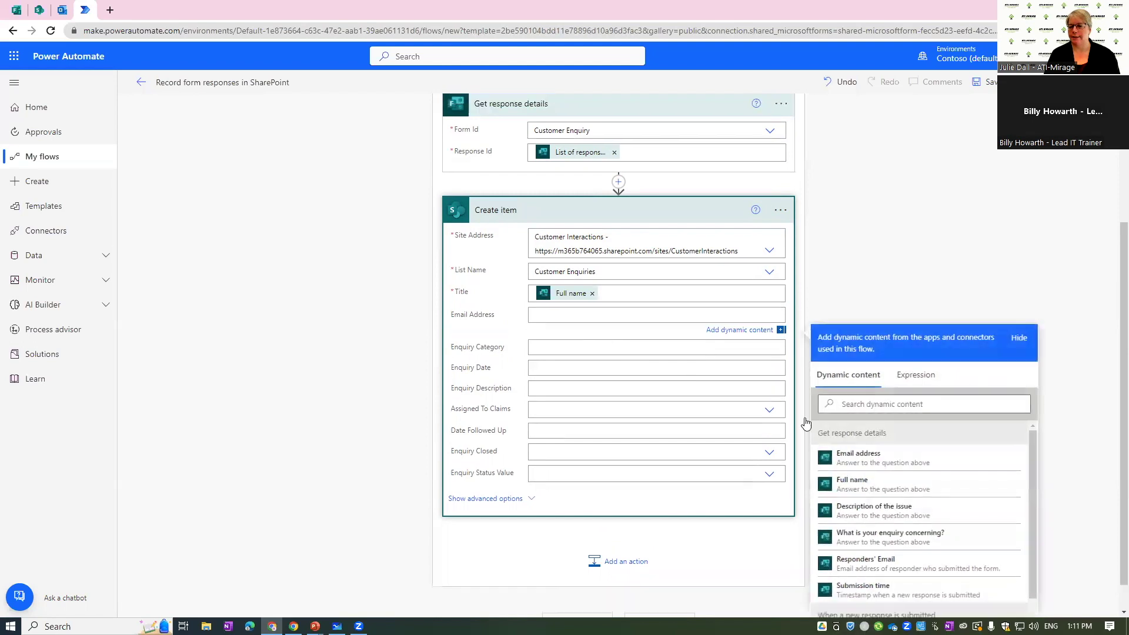
{"action": "left_click", "coordinate": [859, 457]}
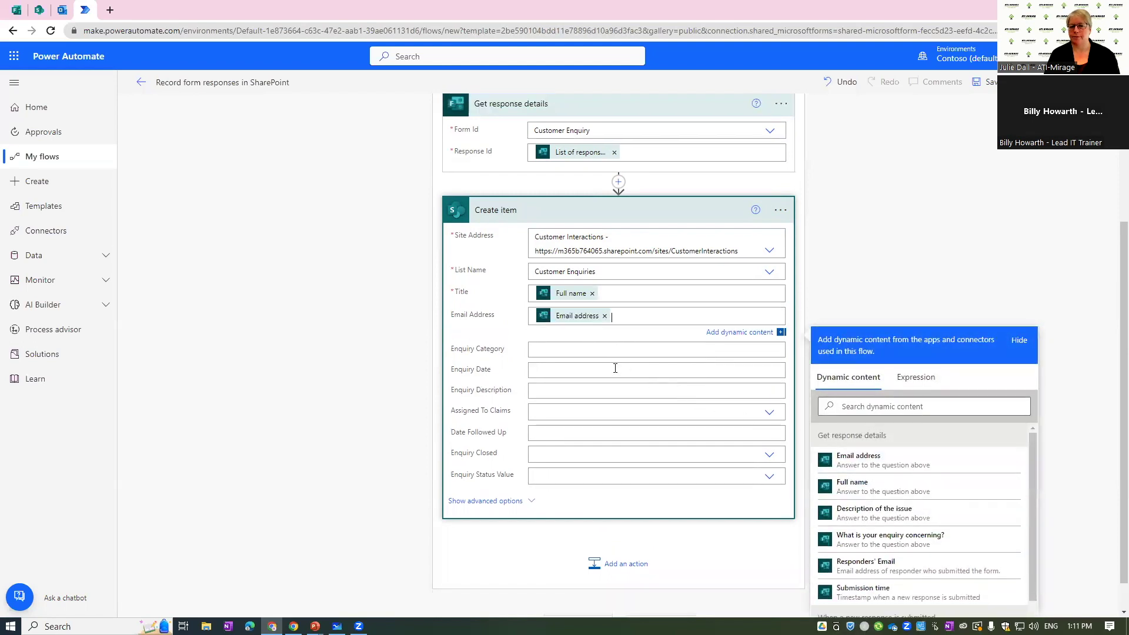
{"action": "scroll", "coordinate": [1024, 501], "scroll_direction": "down", "scroll_amount": 1}
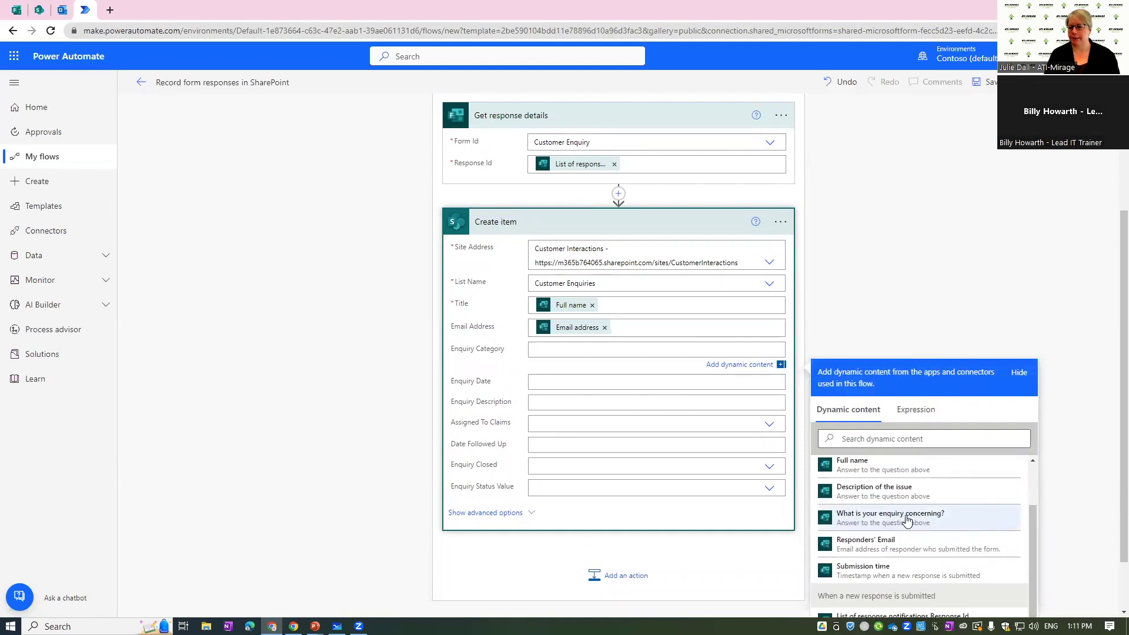
{"action": "left_click", "coordinate": [907, 520]}
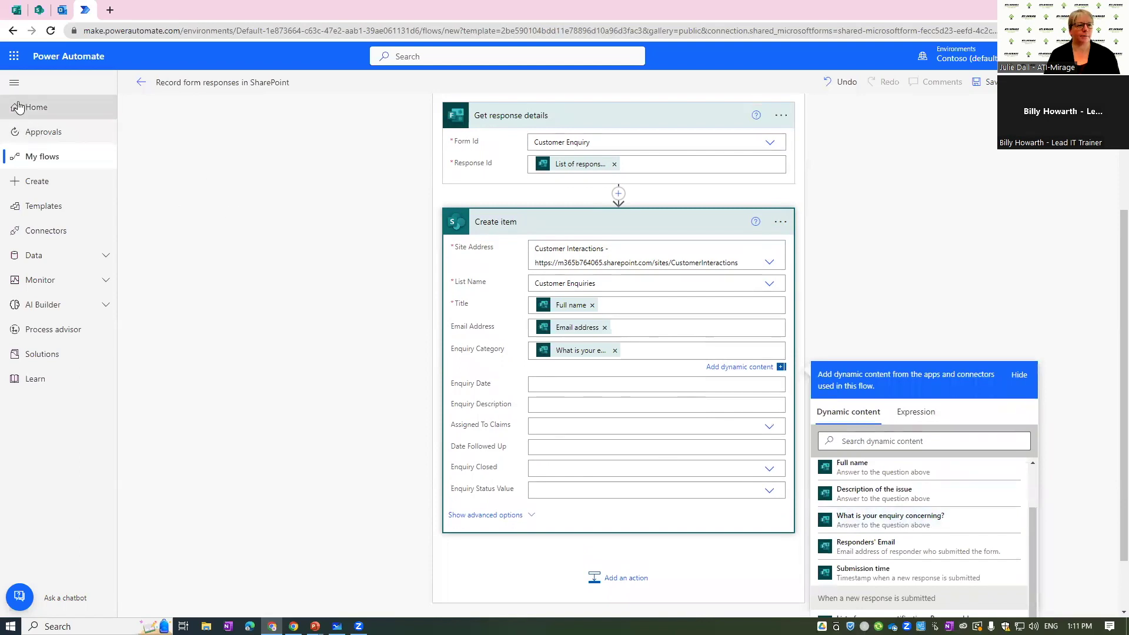
Step: Check the enquiry question's options on the Customer Enquiry form and return to the flow
{"action": "left_click", "coordinate": [13, 30]}
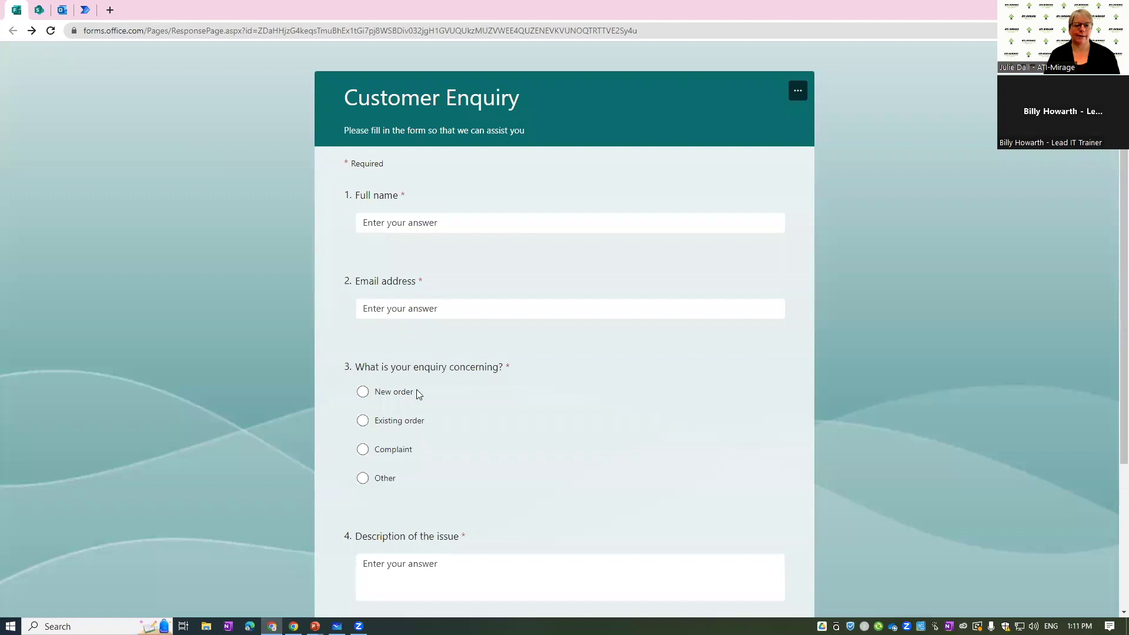
{"action": "left_click", "coordinate": [37, 11]}
{"action": "left_click", "coordinate": [84, 12]}
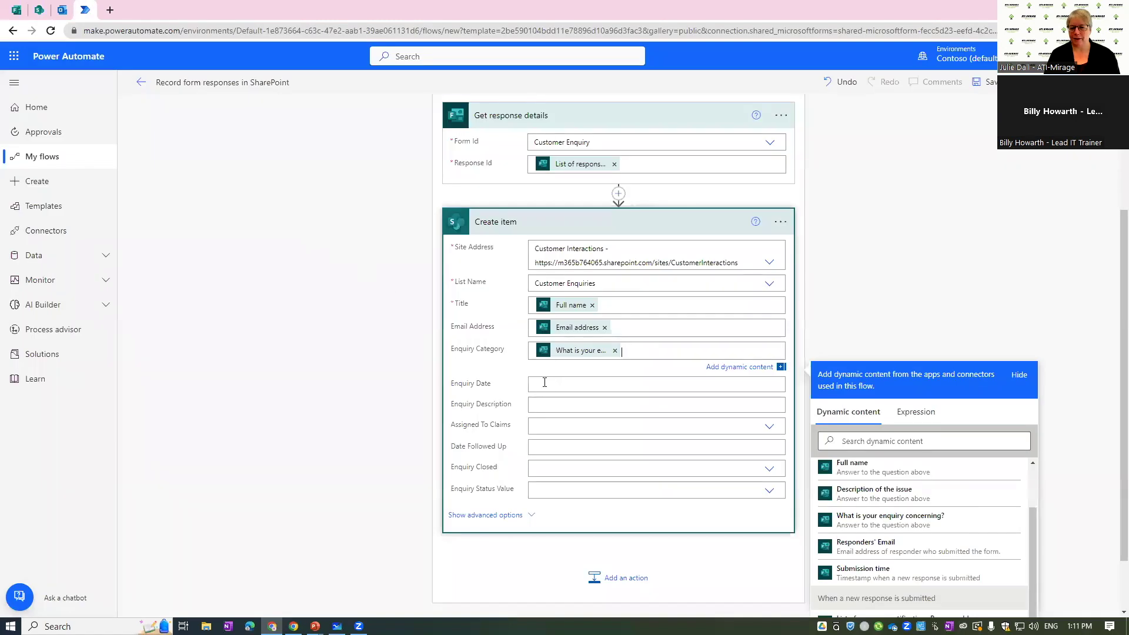
Step: Map the Enquiry Description field of Create item to the Description of the issue answer
{"action": "left_click", "coordinate": [544, 405]}
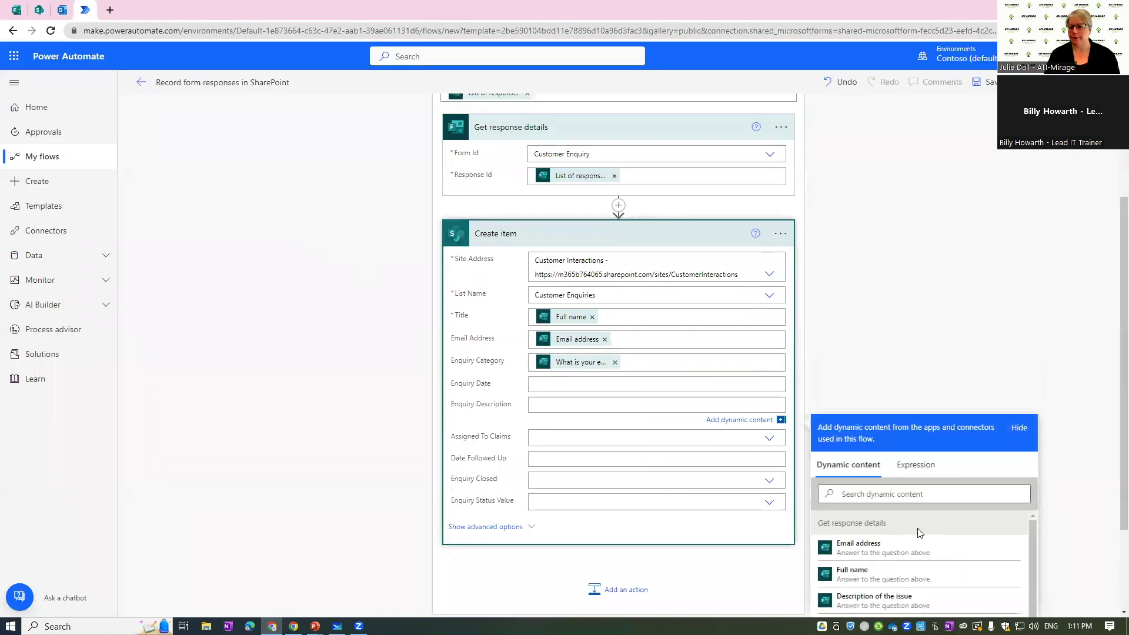
{"action": "scroll", "coordinate": [911, 553], "scroll_direction": "down", "scroll_amount": 1}
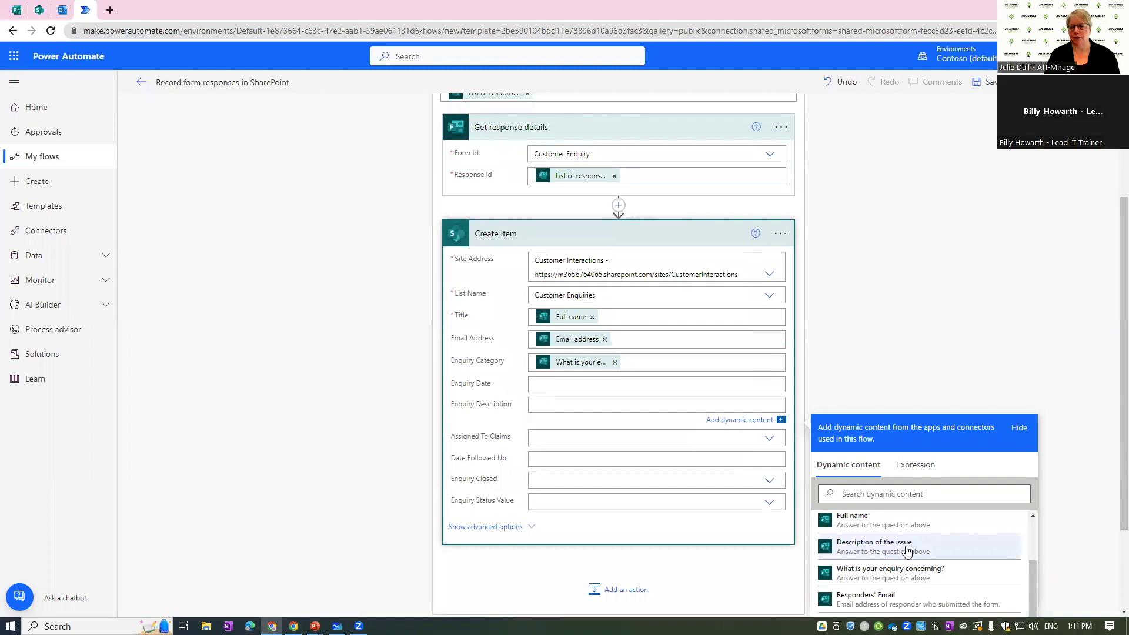
{"action": "left_click", "coordinate": [905, 547]}
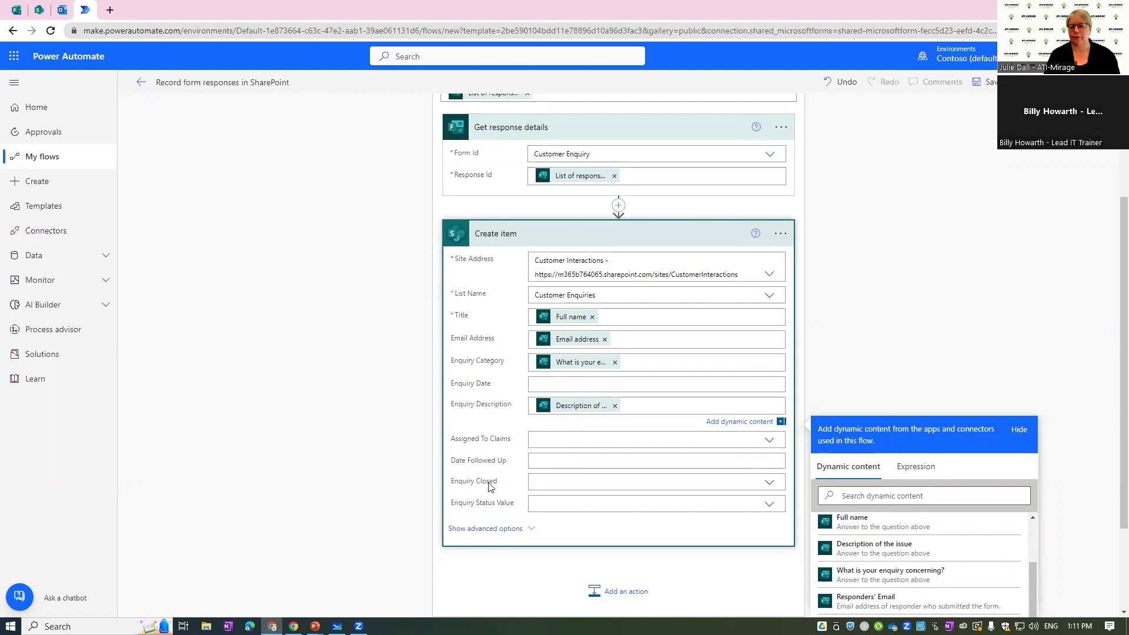
Step: Set Enquiry Closed to No in the Create item action, then save the flow and leave the editor
{"action": "left_click", "coordinate": [534, 483]}
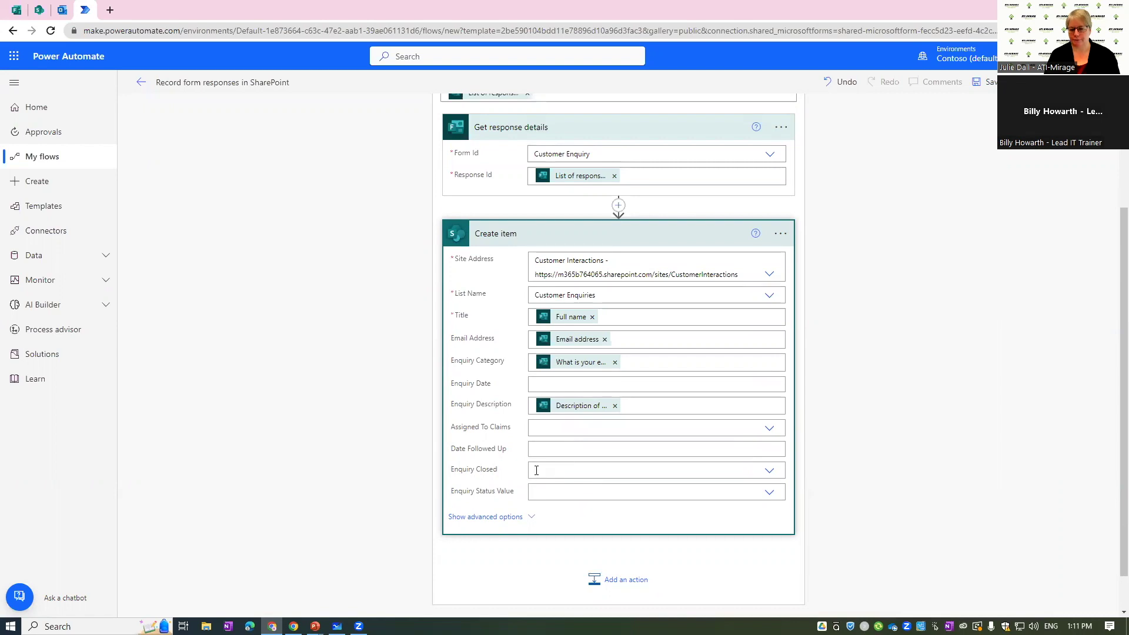
{"action": "left_click", "coordinate": [536, 470]}
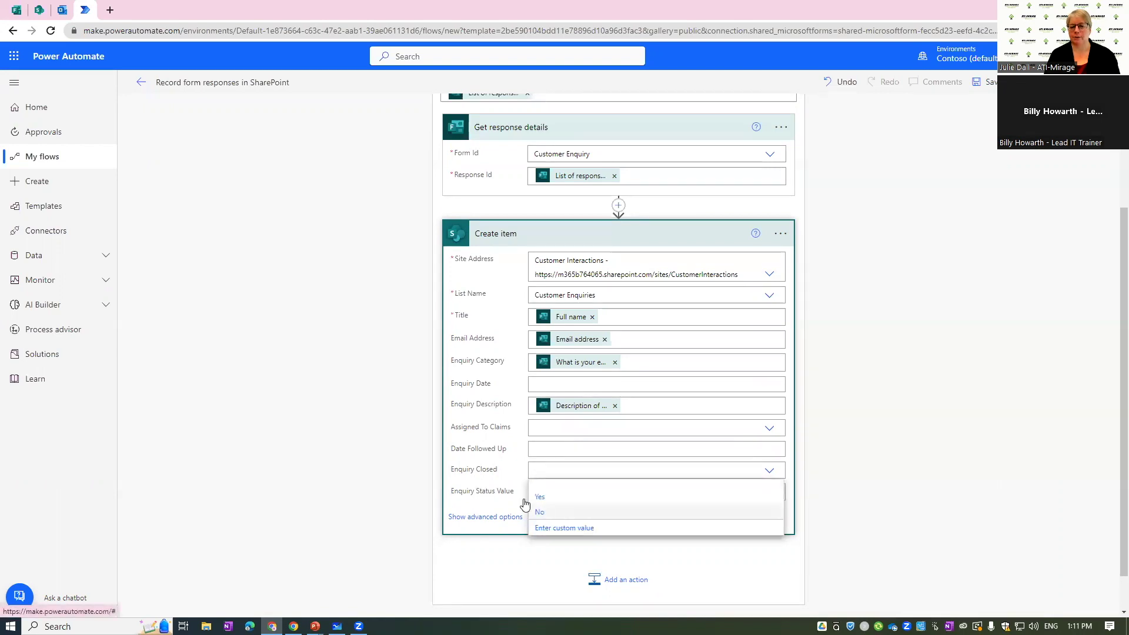
{"action": "left_click", "coordinate": [535, 512]}
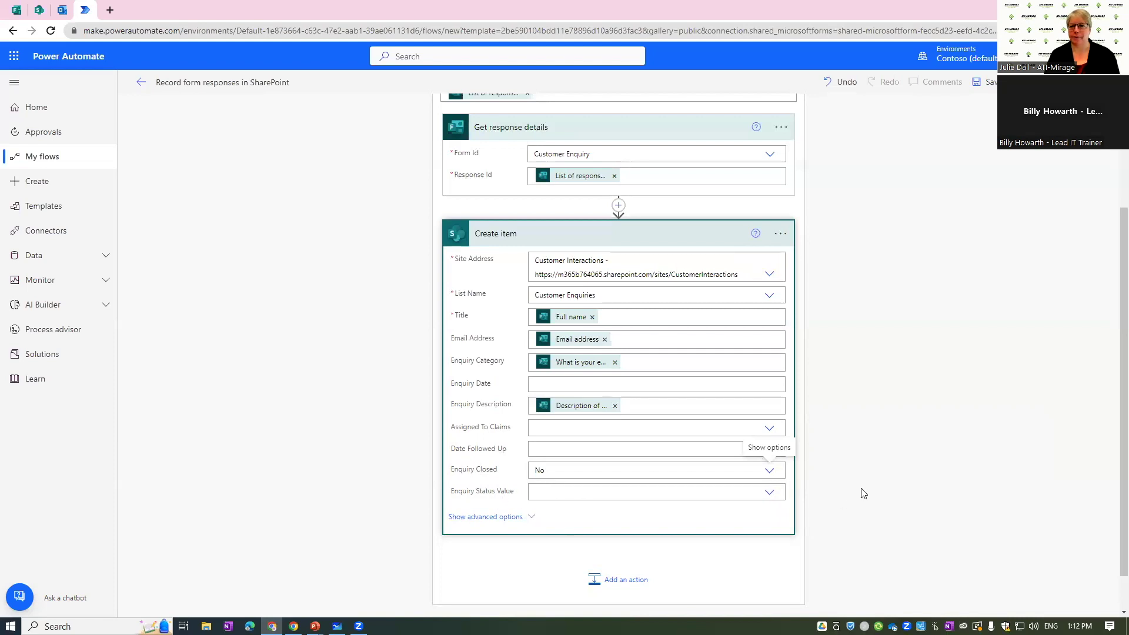
{"action": "left_click", "coordinate": [985, 84]}
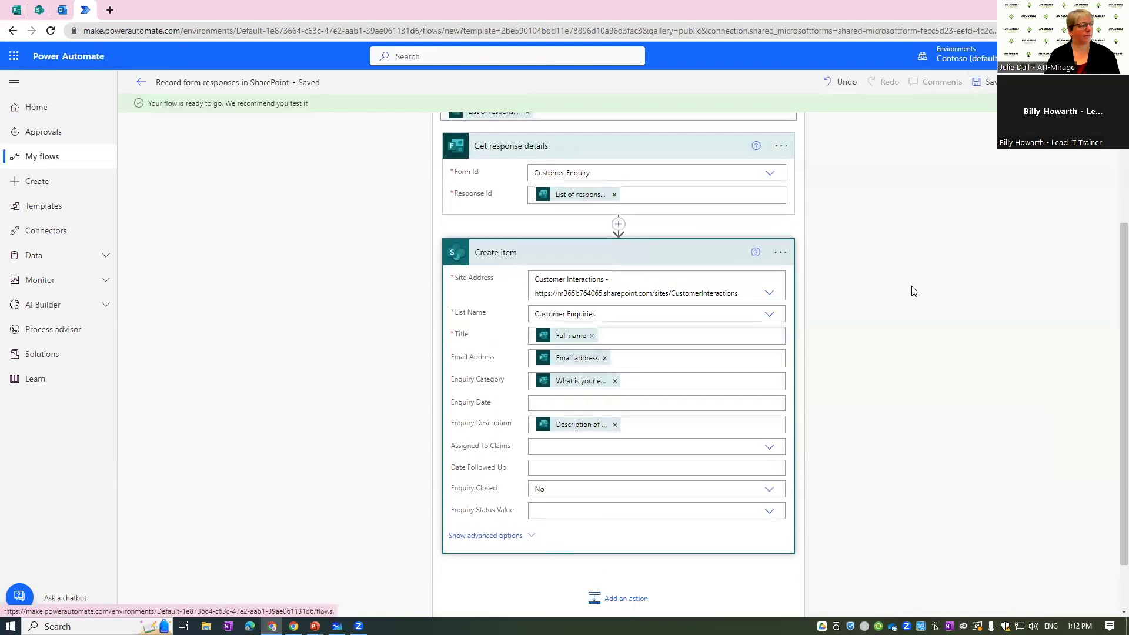
{"action": "left_click", "coordinate": [140, 85]}
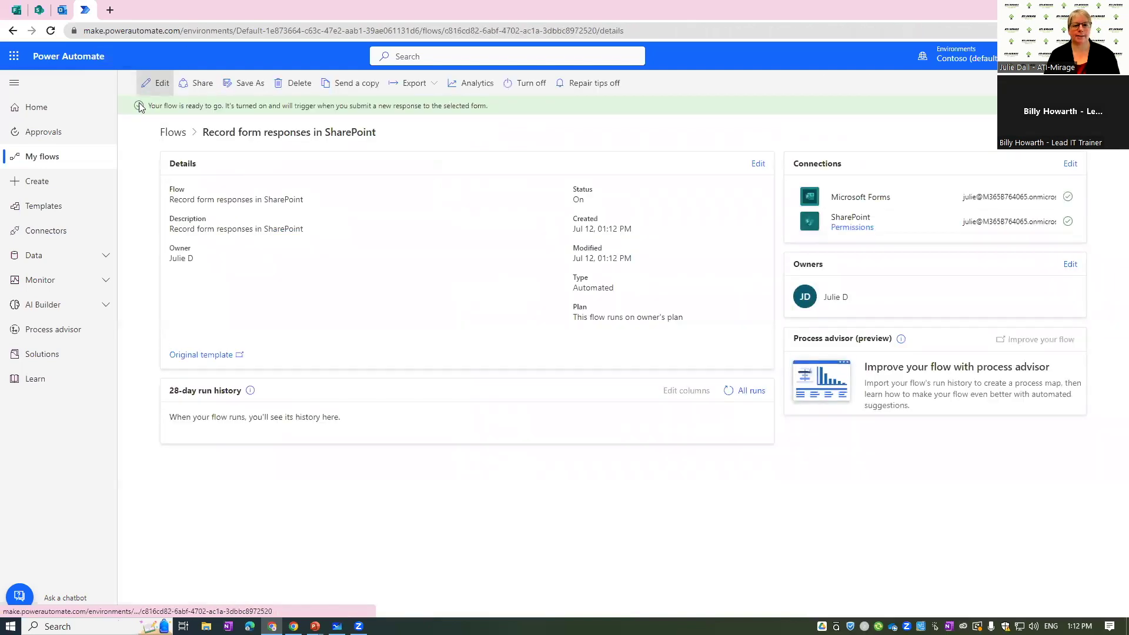
Step: On the Customer Enquiry form, enter Test1 as the full name and test1 as the email address
{"action": "left_click", "coordinate": [16, 12]}
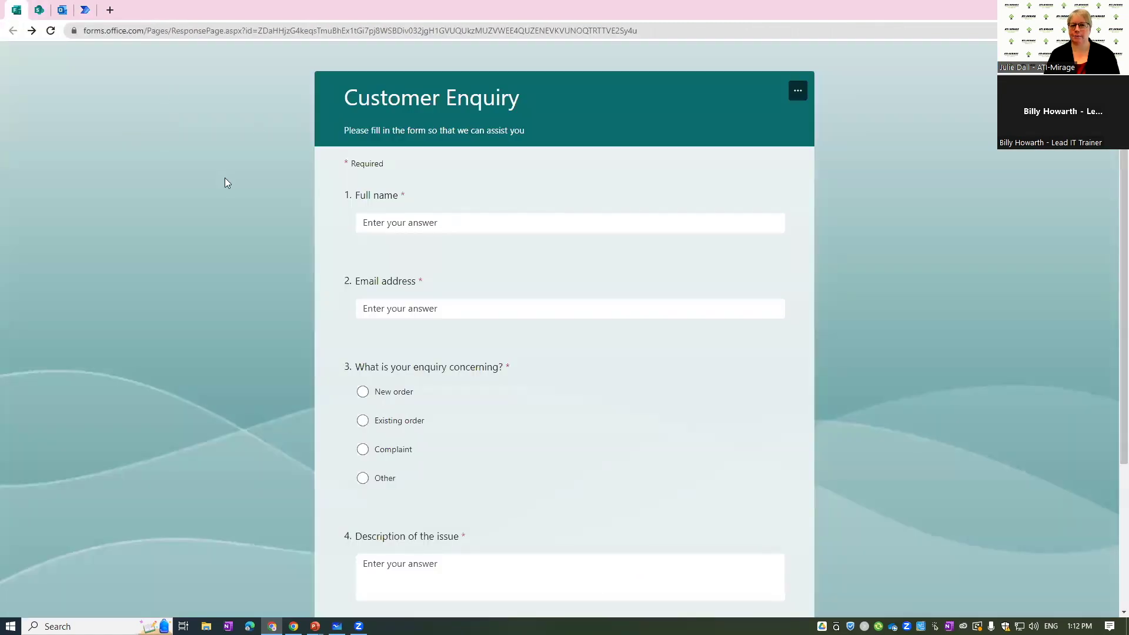
{"action": "left_click", "coordinate": [408, 222]}
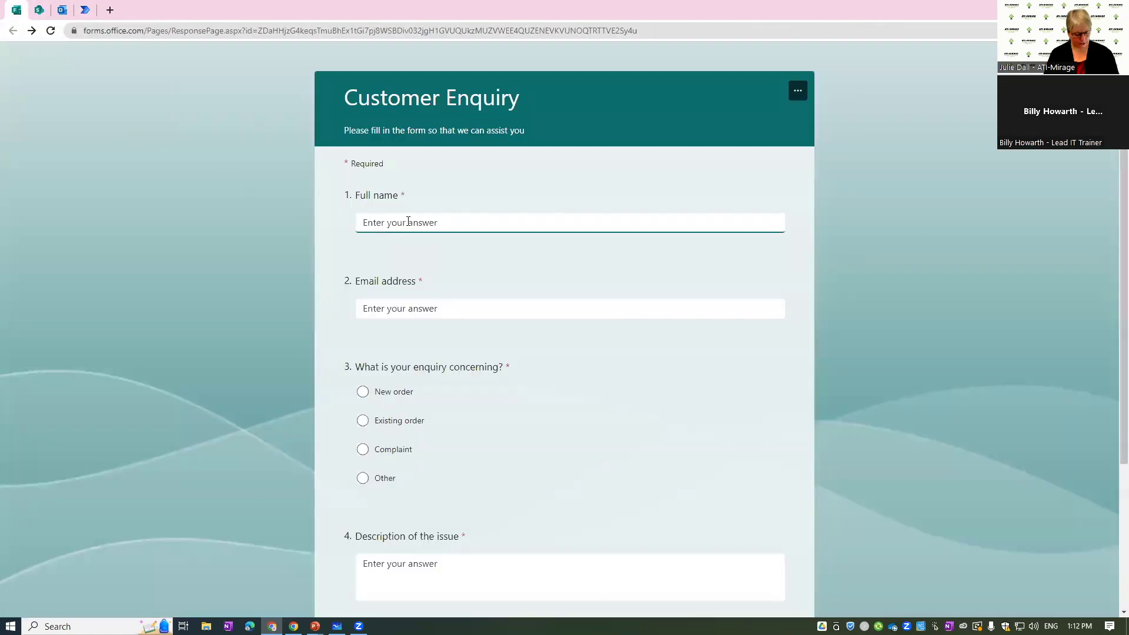
{"action": "type", "text": "Test1"}
{"action": "left_click", "coordinate": [405, 308]}
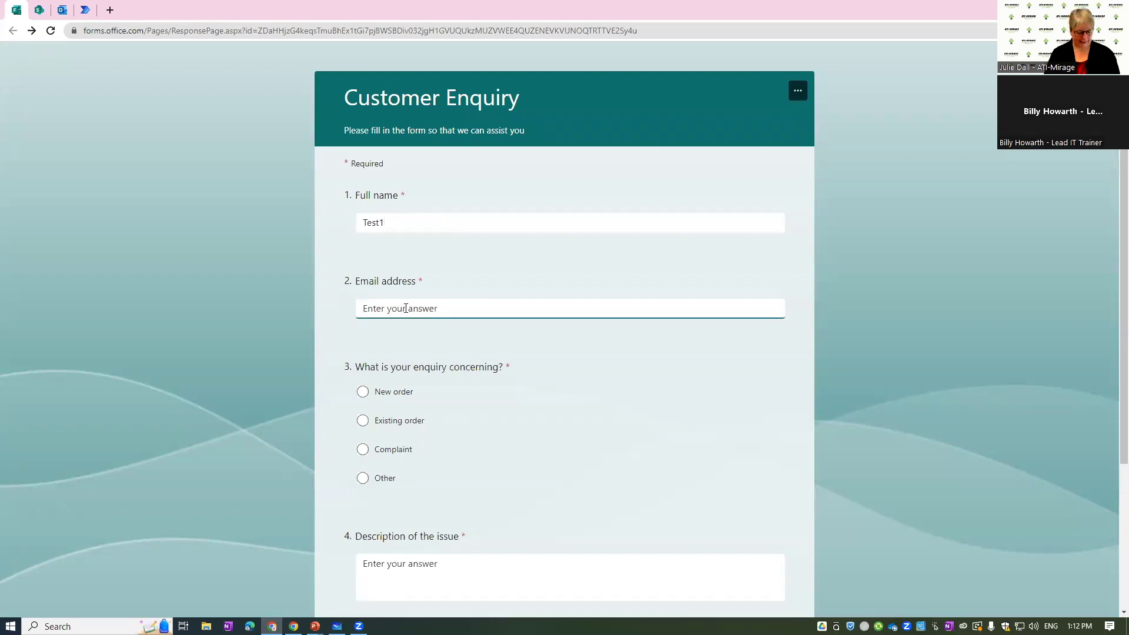
{"action": "type", "text": "test1"}
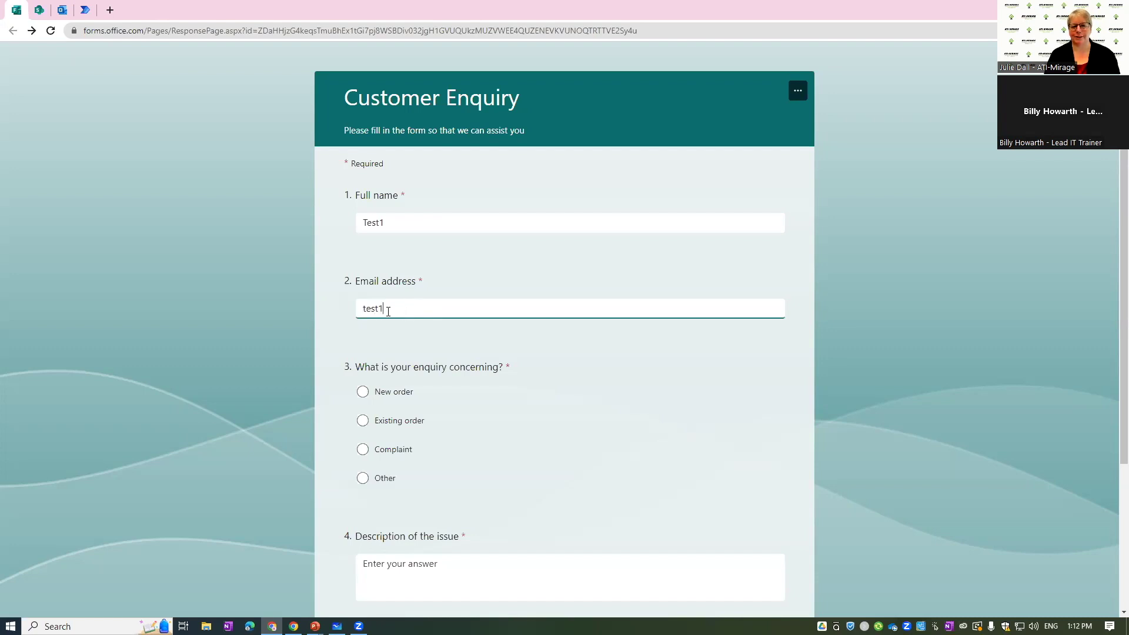
Step: Choose New order as the enquiry type, describe the issue as "Please contact me." and submit the form
{"action": "scroll", "coordinate": [443, 333], "scroll_direction": "down", "scroll_amount": 1}
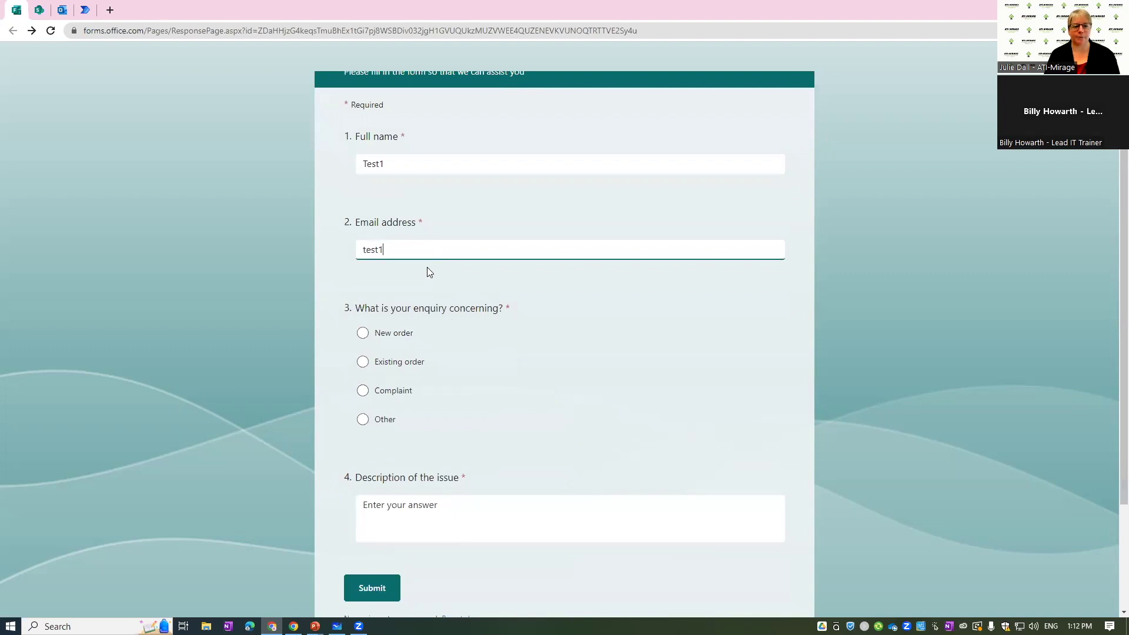
{"action": "left_click", "coordinate": [363, 334]}
{"action": "left_click", "coordinate": [408, 510]}
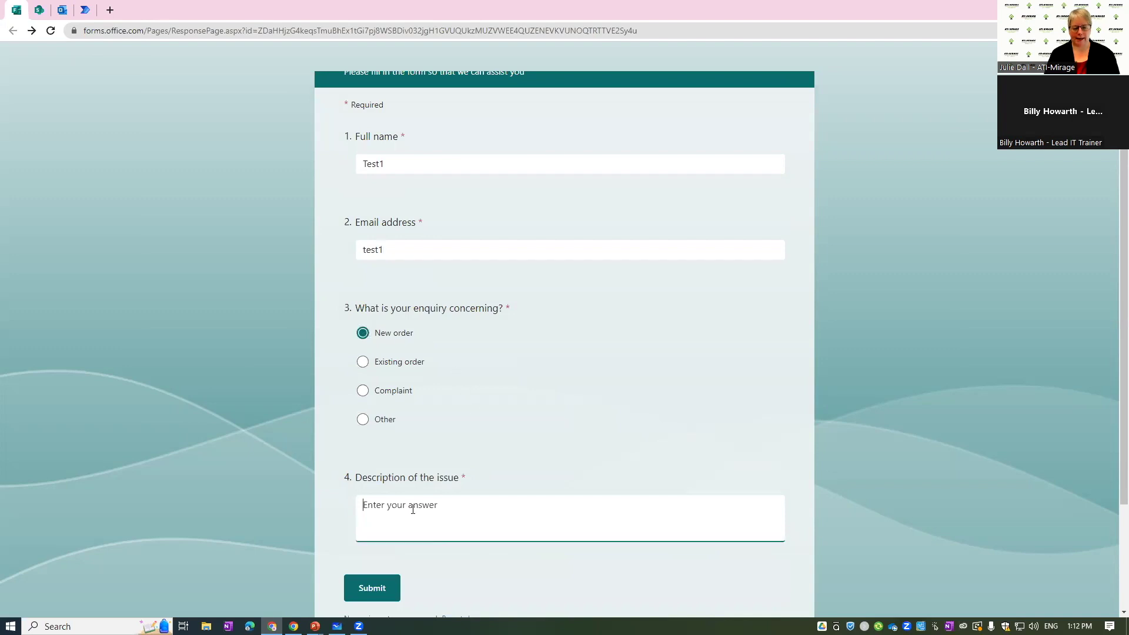
{"action": "type", "text": "Please contan"}
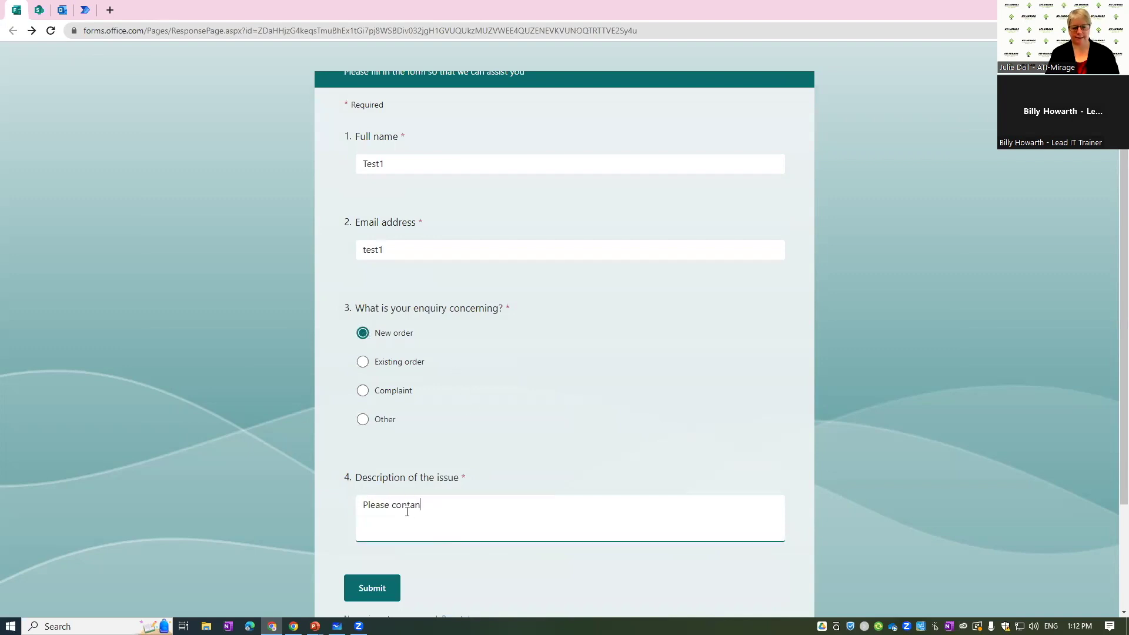
{"action": "key", "text": "BackSpace"}
{"action": "type", "text": "ct me."}
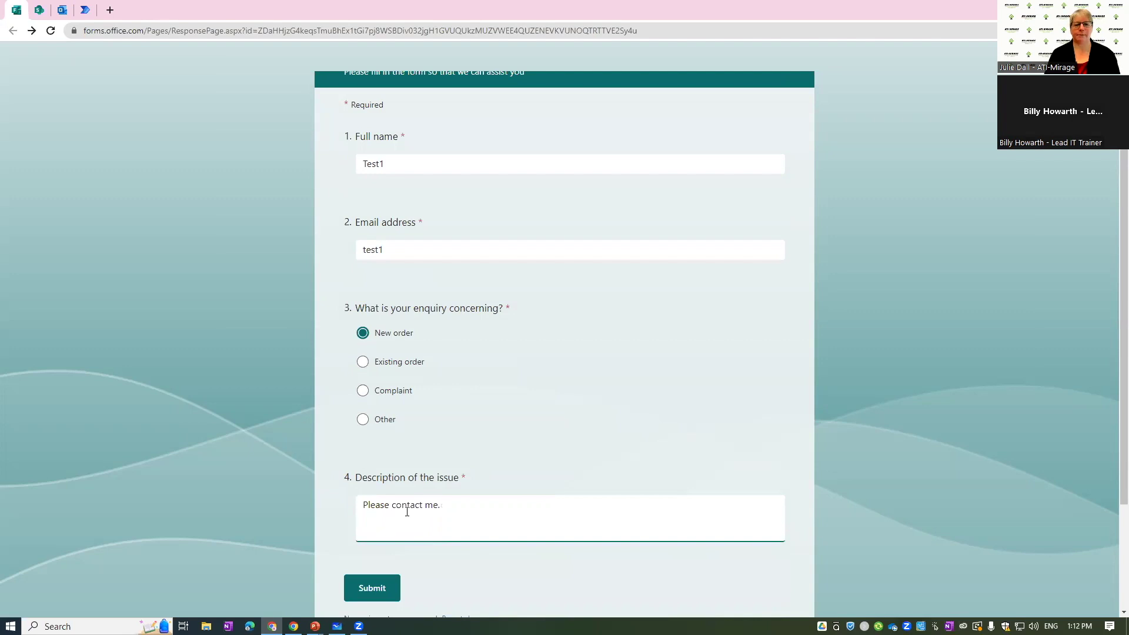
{"action": "left_click", "coordinate": [388, 588]}
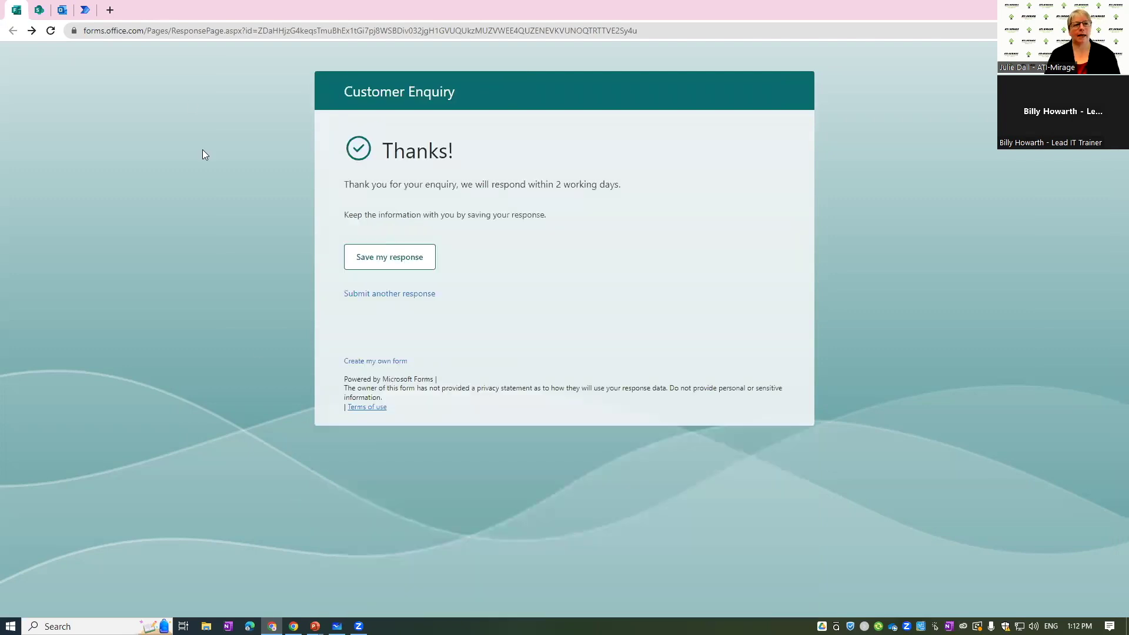
Step: Refresh the Customer Enquiries list in SharePoint to check for the test response, and return to the presentation slides
{"action": "left_click", "coordinate": [39, 9]}
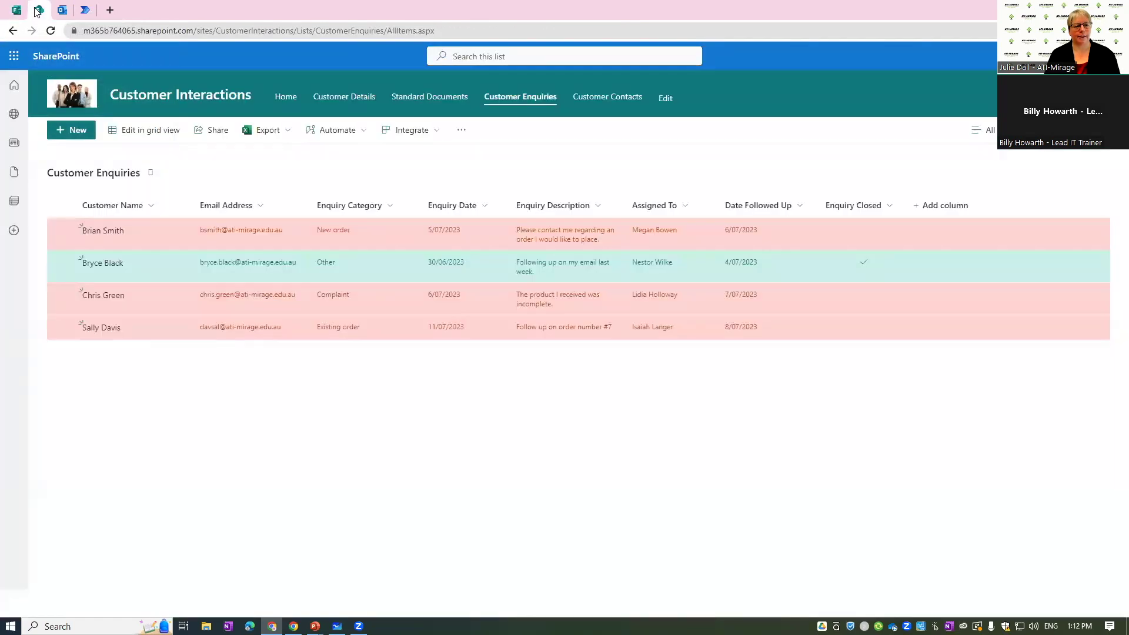
{"action": "left_click", "coordinate": [50, 33]}
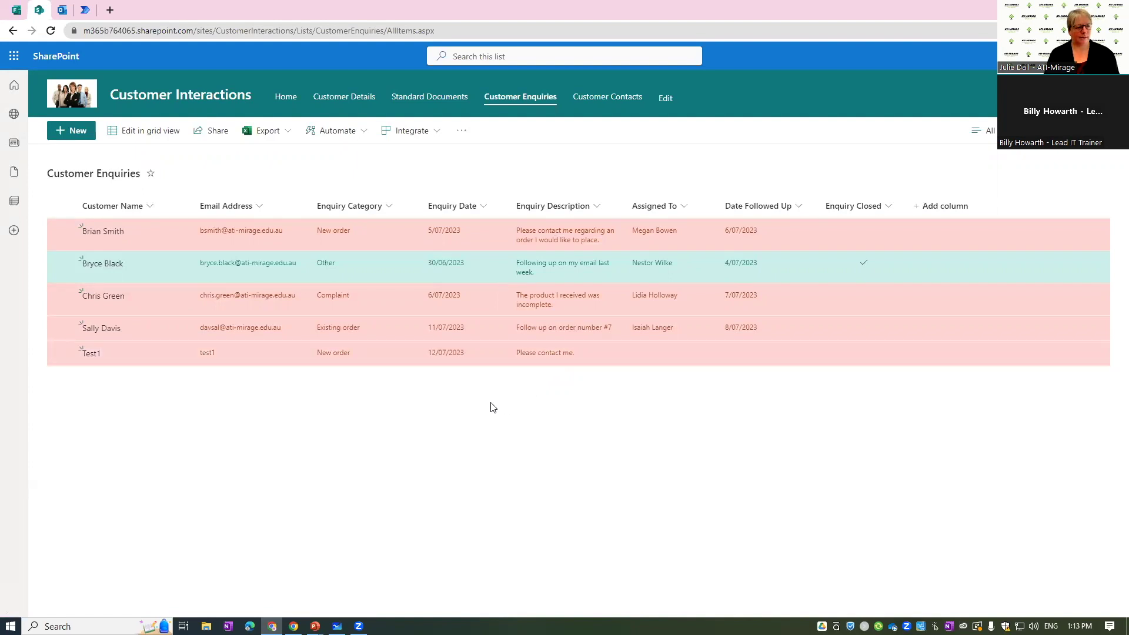
{"action": "key", "text": "alt+Tab"}
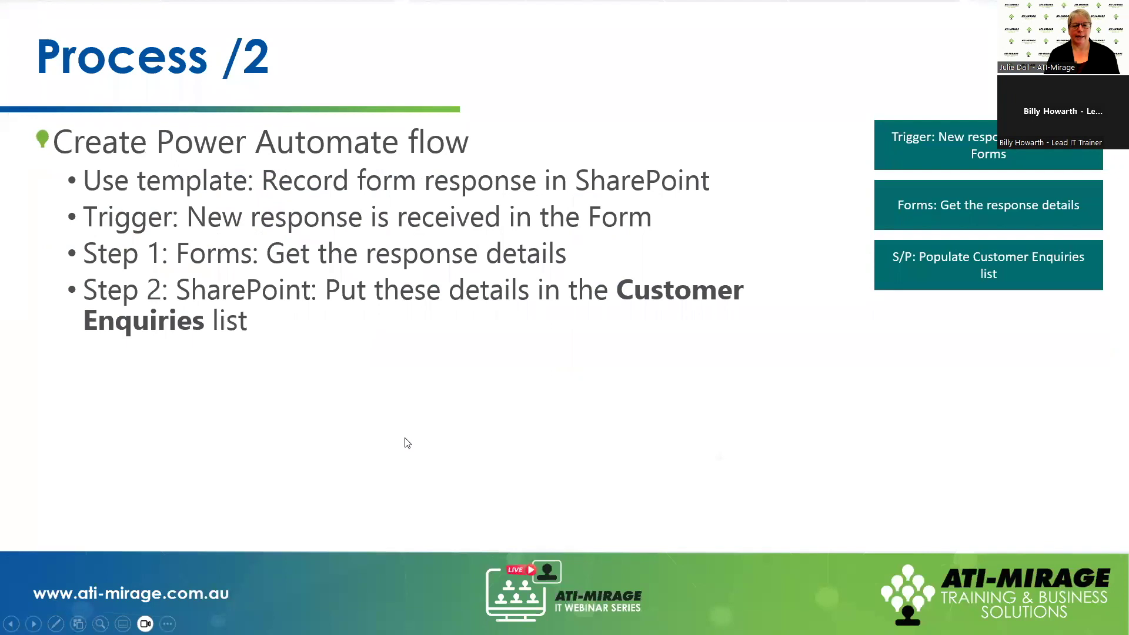
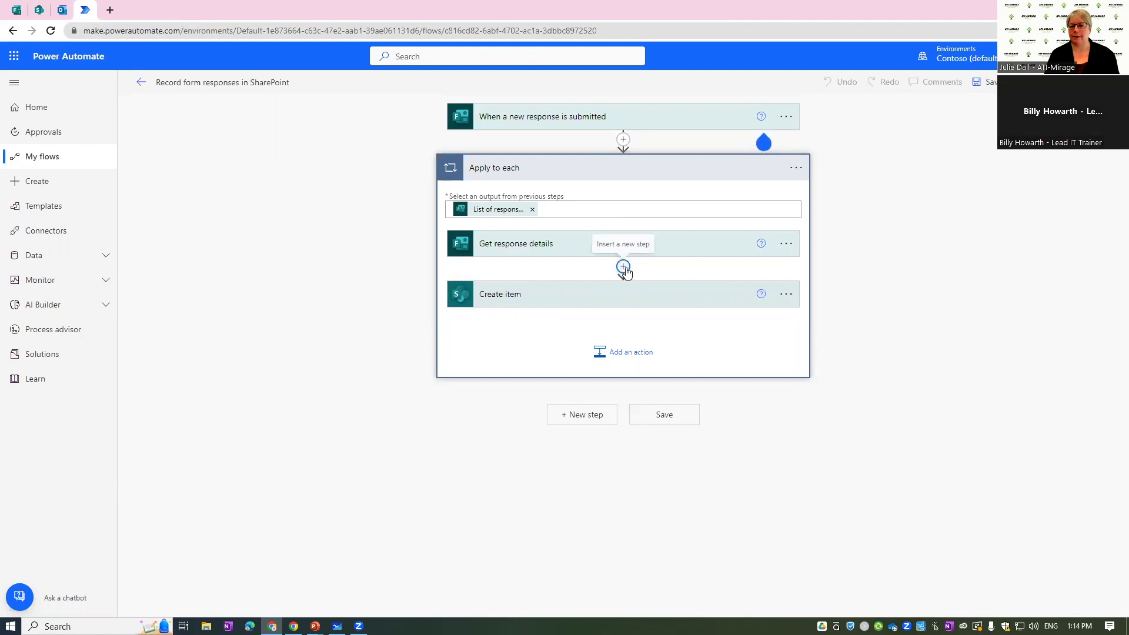
Step: Insert a SharePoint Get items action between Get response details and Create item
{"action": "left_click", "coordinate": [623, 267]}
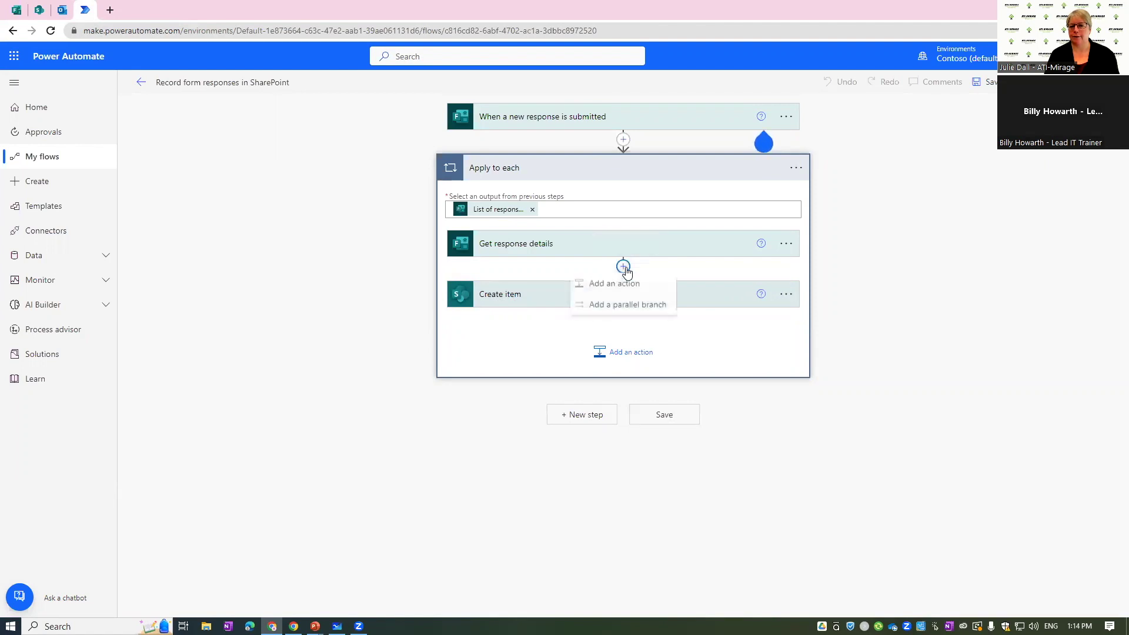
{"action": "left_click", "coordinate": [627, 285]}
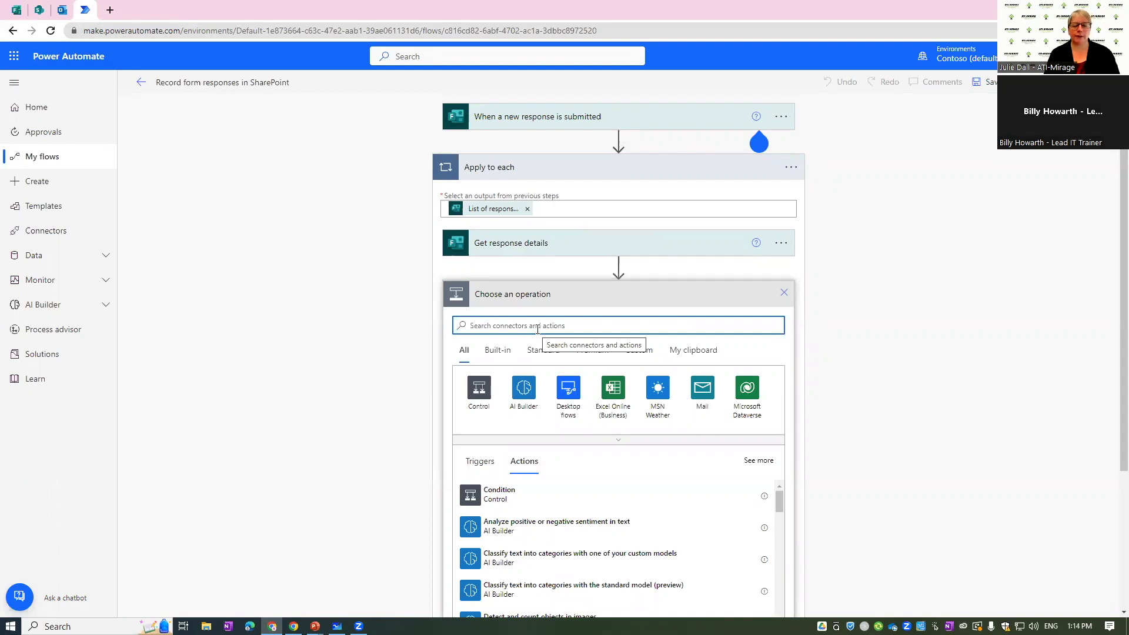
{"action": "type", "text": "sharepoint"}
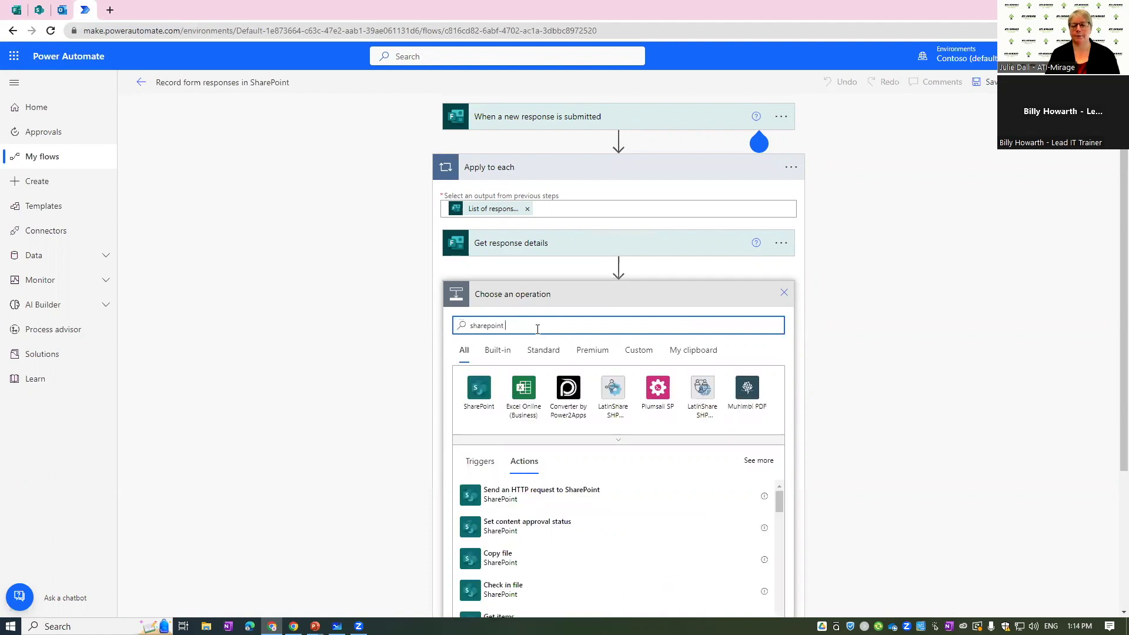
{"action": "type", "text": " items get"}
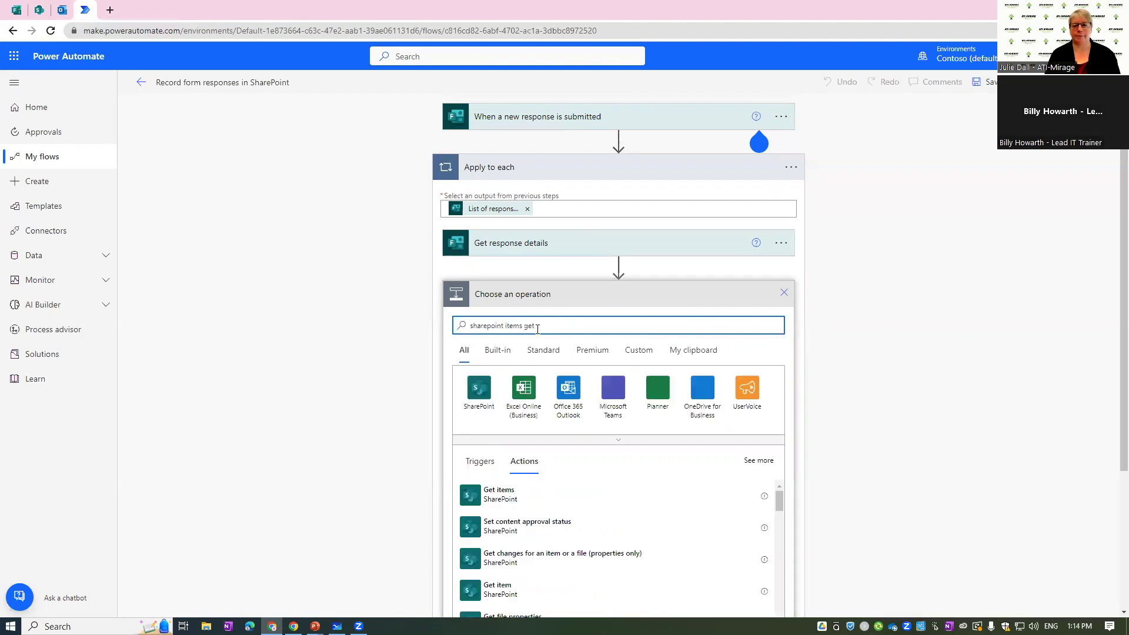
{"action": "left_click", "coordinate": [535, 500]}
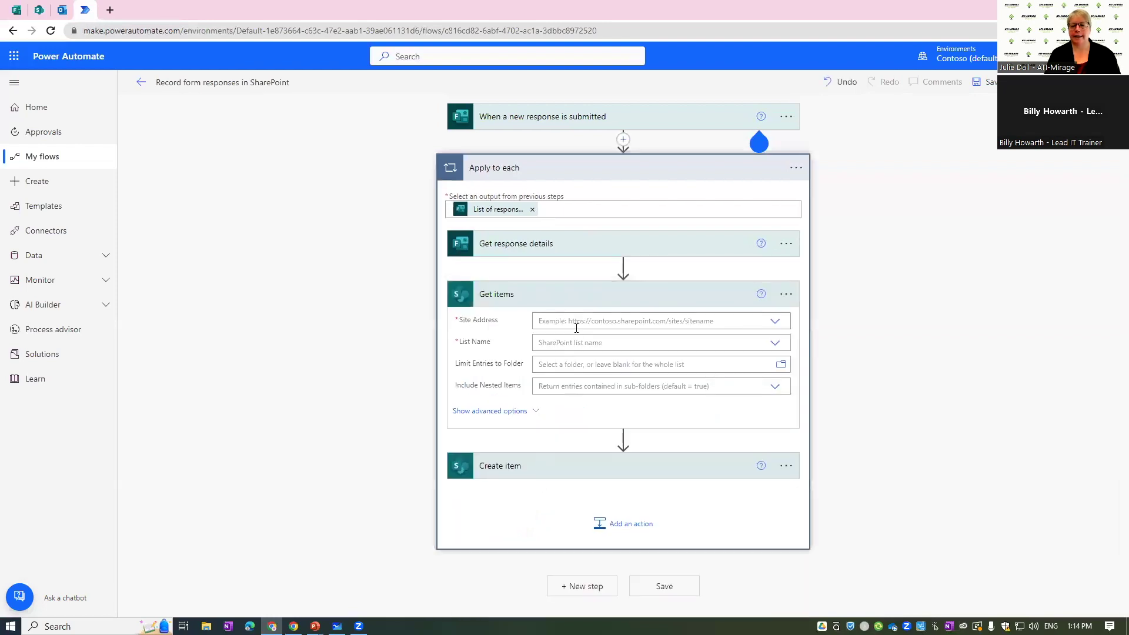
Step: Point the Get items action to the Customer Interactions site and its Customer Contacts list
{"action": "left_click", "coordinate": [575, 320]}
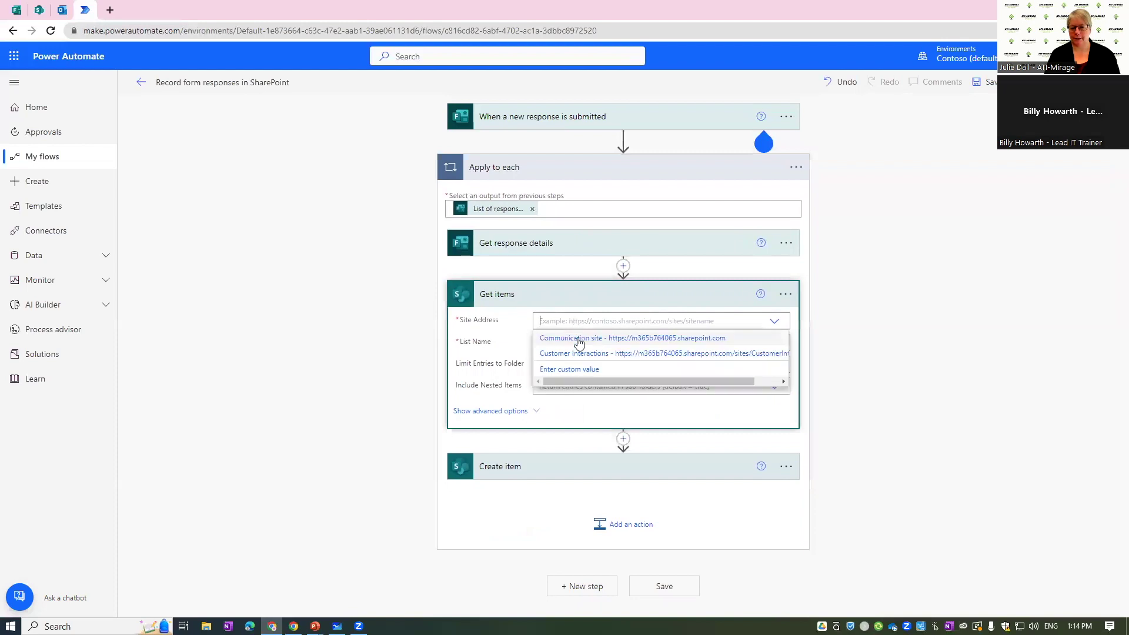
{"action": "left_click", "coordinate": [582, 355]}
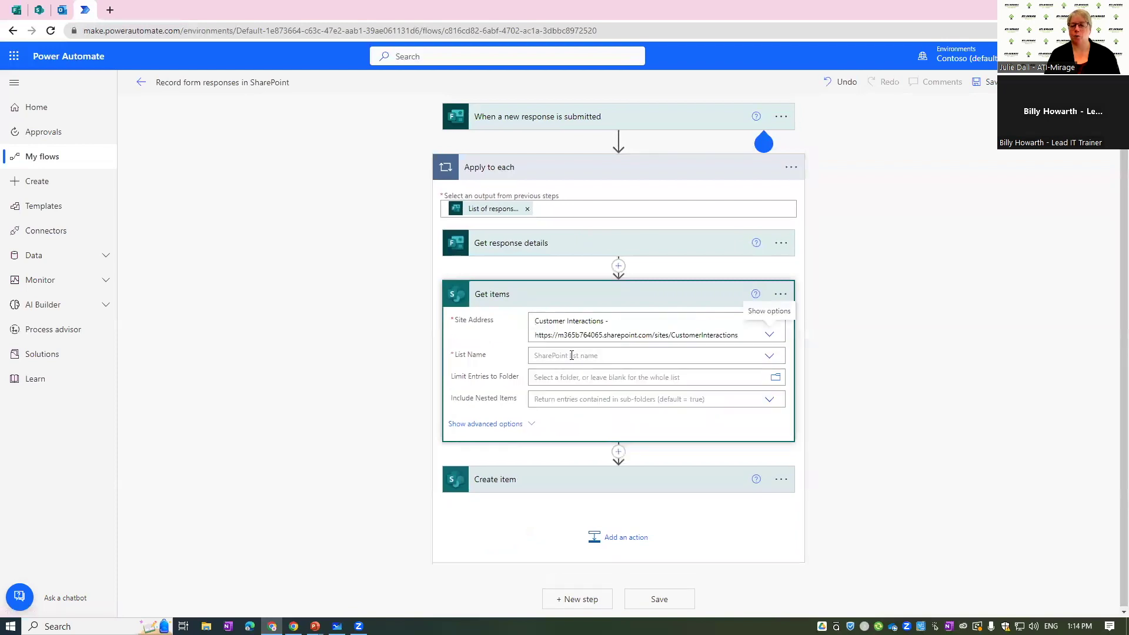
{"action": "left_click", "coordinate": [572, 355]}
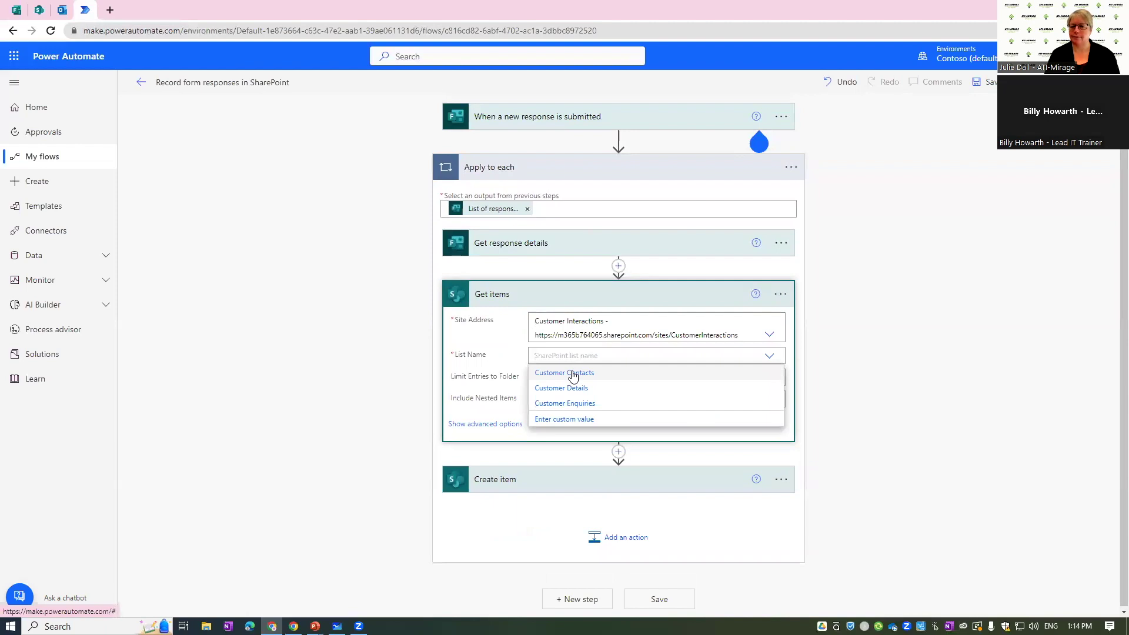
{"action": "left_click", "coordinate": [536, 370]}
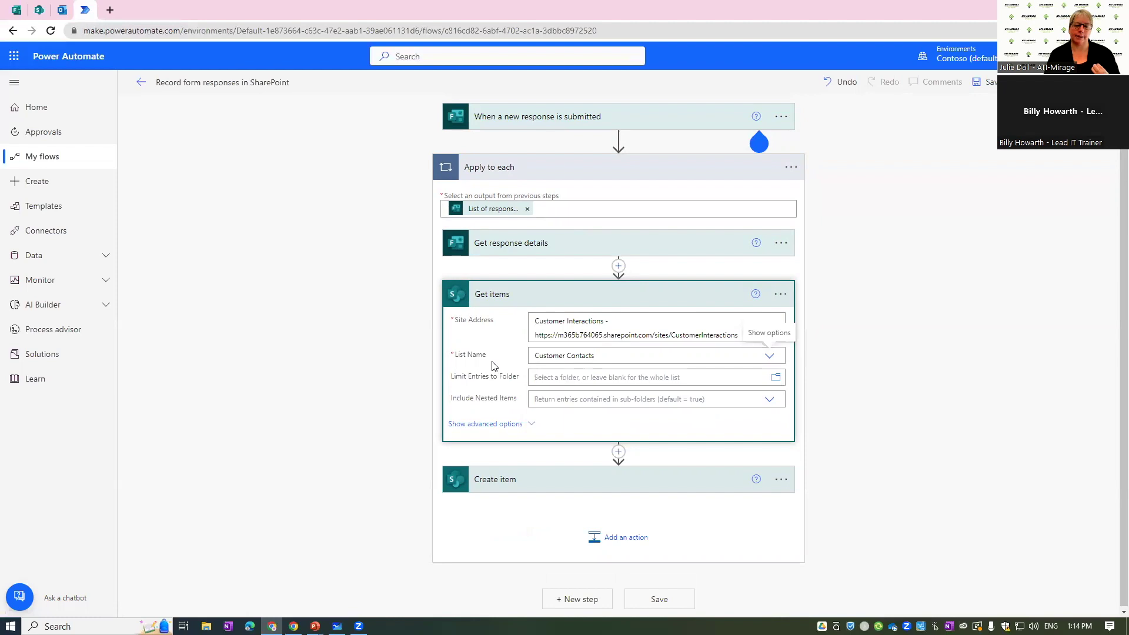
Step: Set the Get items filter query to Title eq the What is your enquiry concerning? answer, enclosed in single quotes
{"action": "left_click", "coordinate": [500, 423]}
{"action": "left_click", "coordinate": [559, 421]}
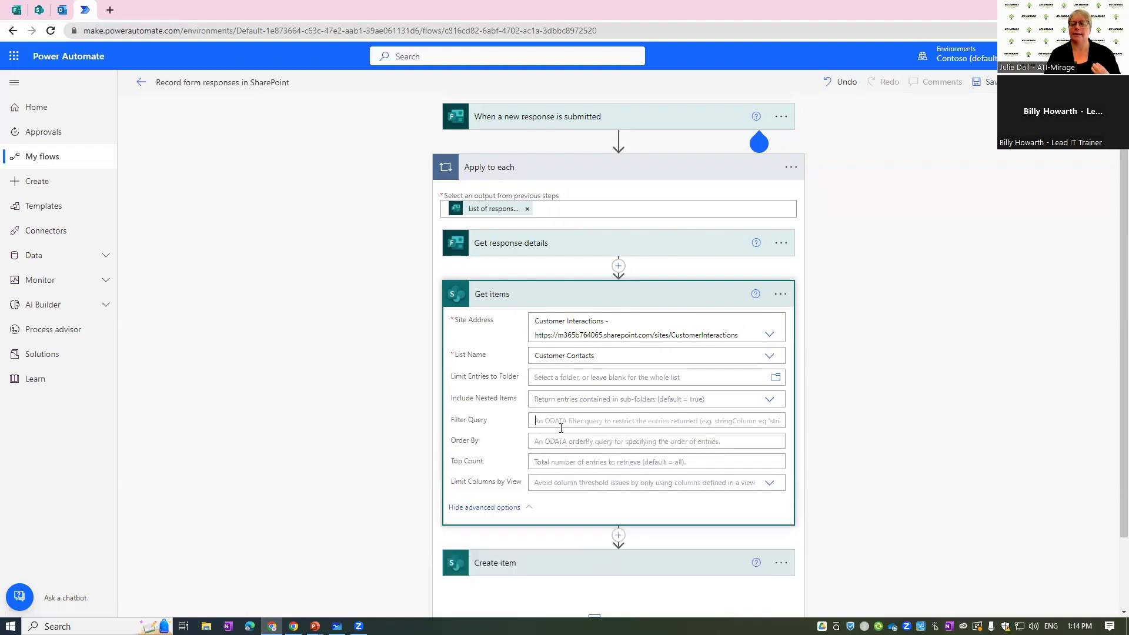
{"action": "scroll", "coordinate": [371, 416], "scroll_direction": "down", "scroll_amount": 2}
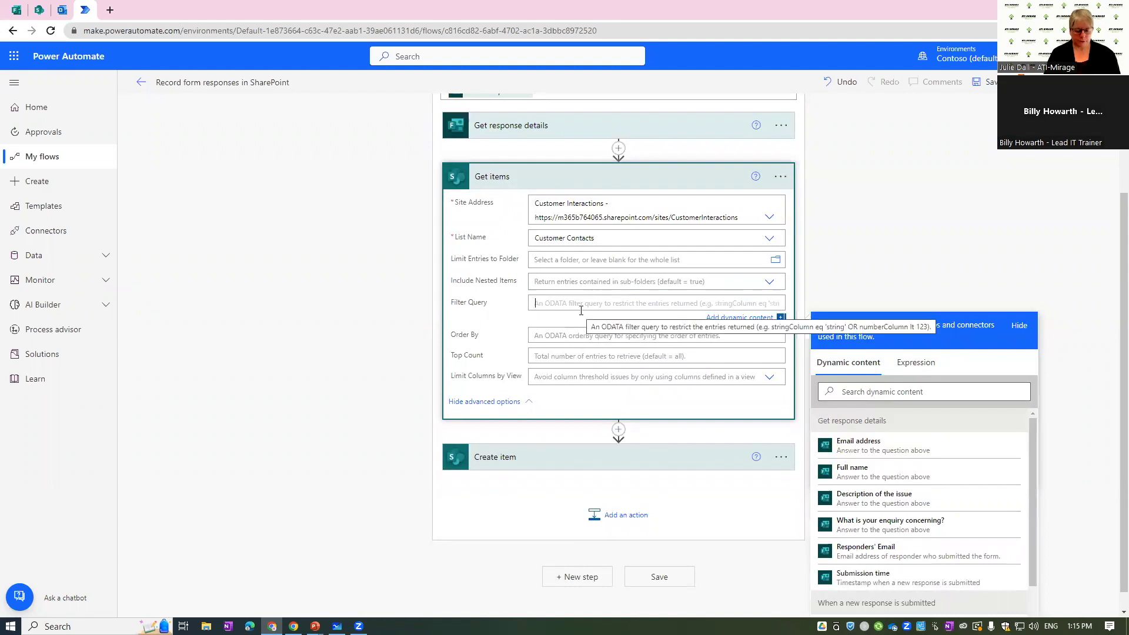
{"action": "type", "text": "Title eq '"}
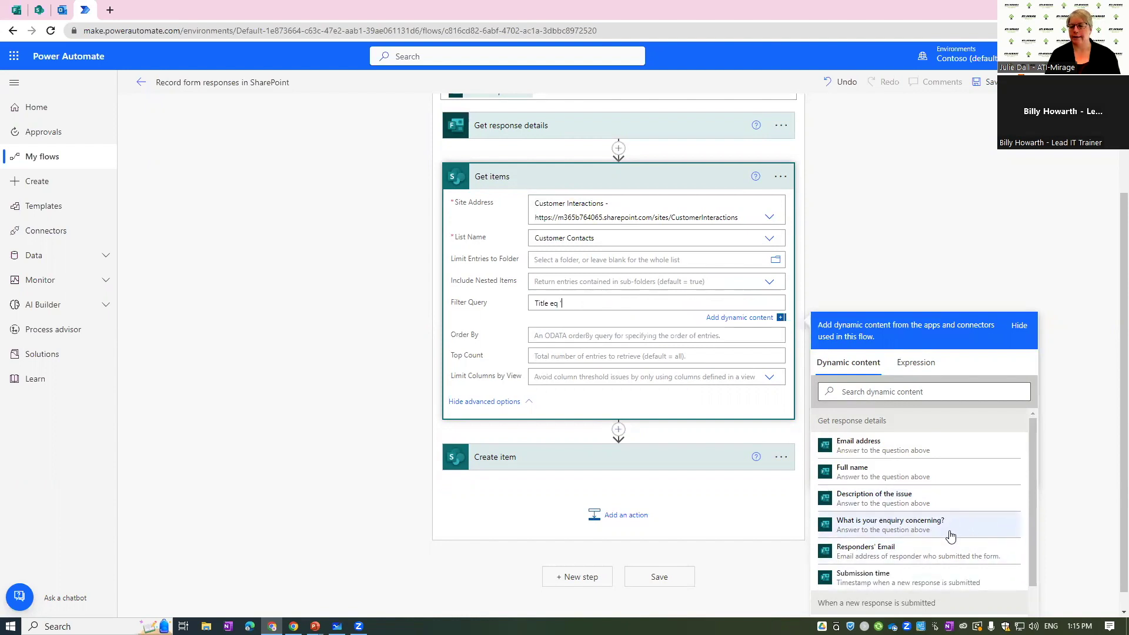
{"action": "left_click", "coordinate": [908, 529]}
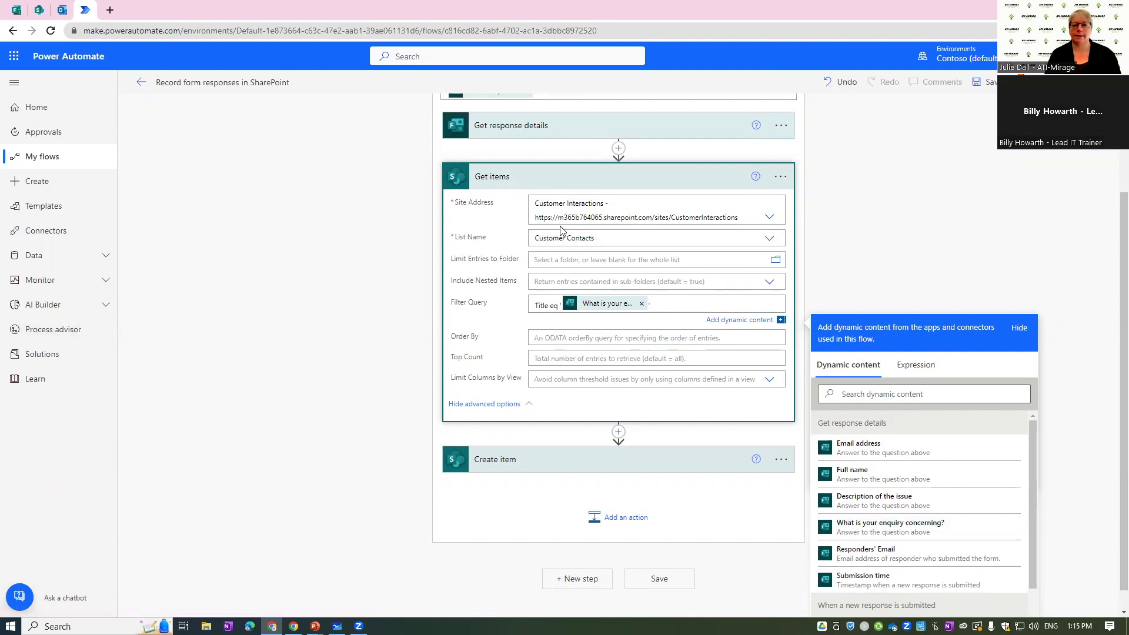
{"action": "type", "text": "'"}
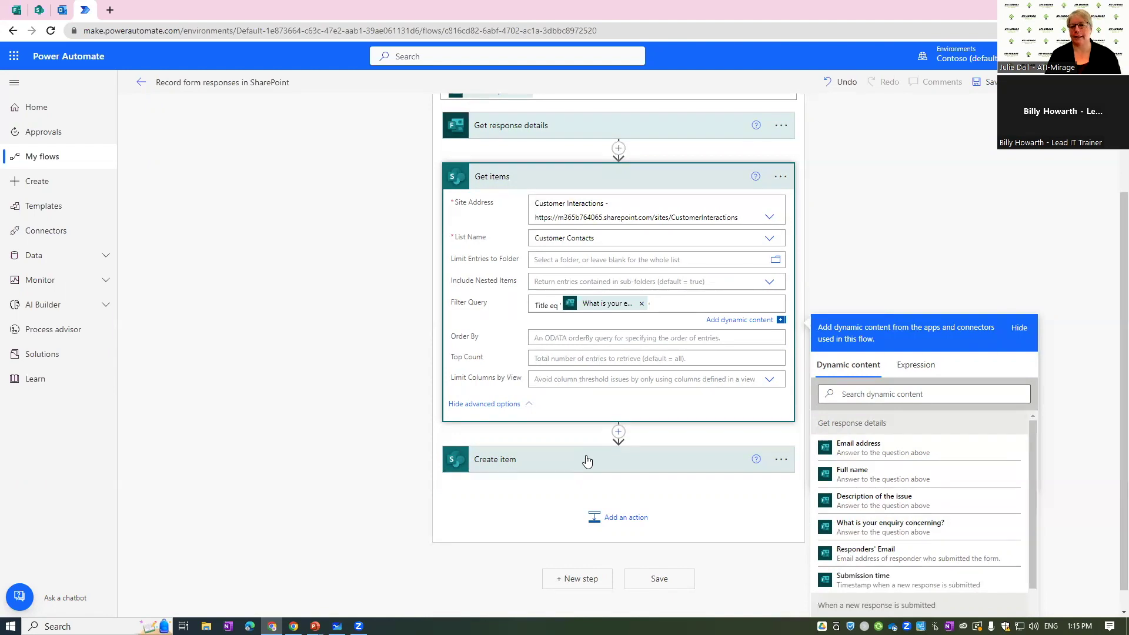
Step: Set Assigned To Claims in the Create item action to a custom value using the Contact Email from Get items
{"action": "left_click", "coordinate": [551, 445]}
{"action": "scroll", "coordinate": [523, 435], "scroll_direction": "down", "scroll_amount": 5}
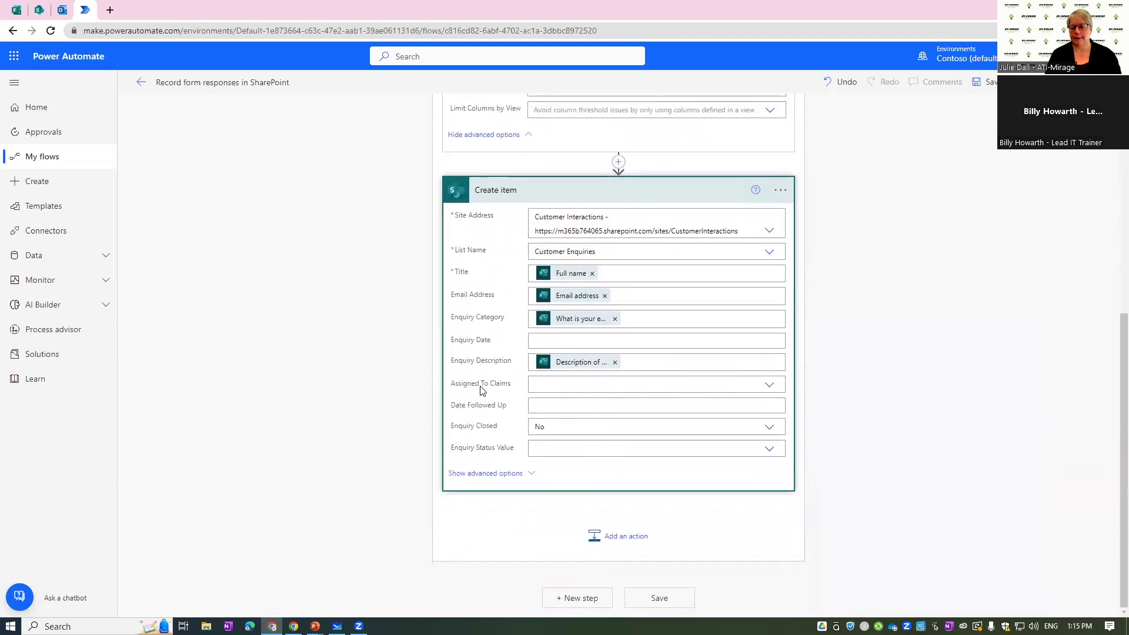
{"action": "left_click", "coordinate": [550, 386]}
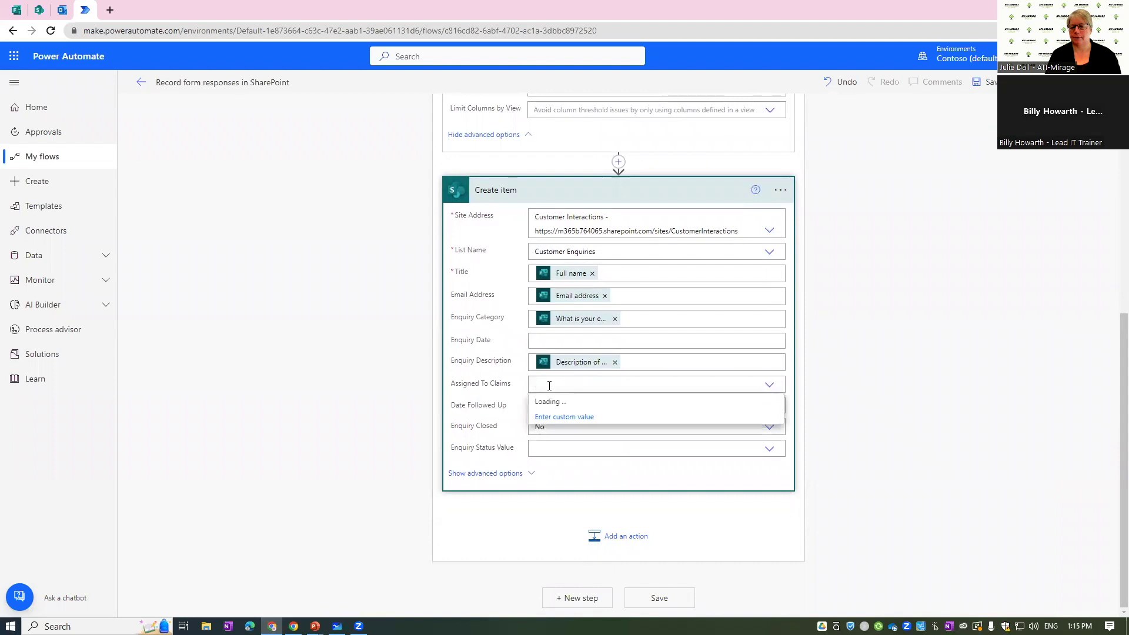
{"action": "left_click", "coordinate": [559, 417]}
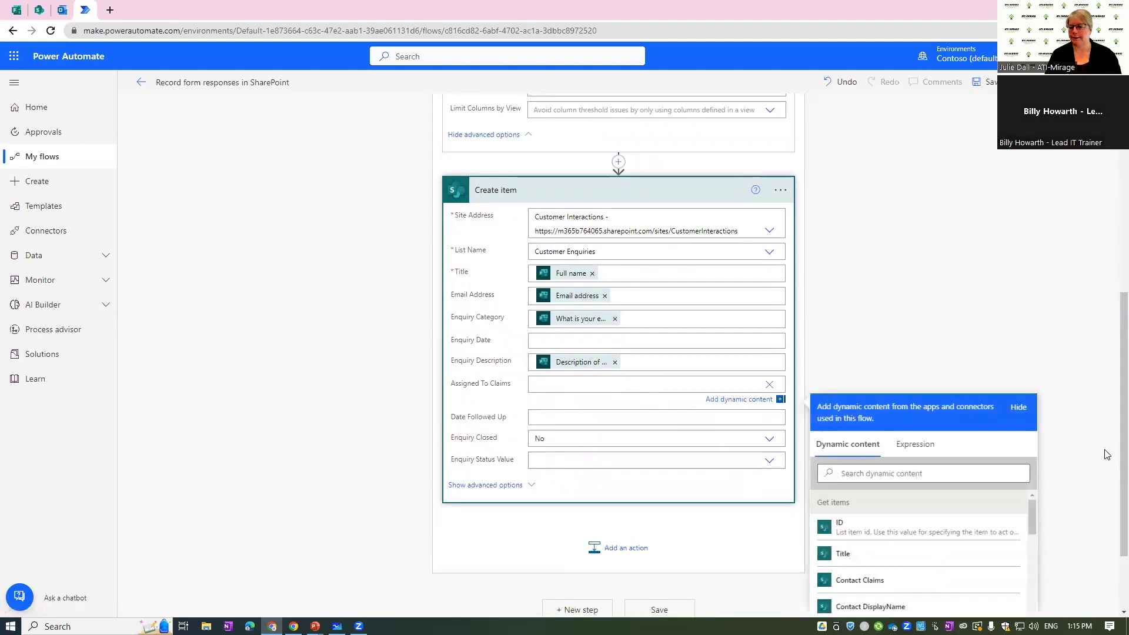
{"action": "scroll", "coordinate": [1098, 442], "scroll_direction": "down", "scroll_amount": 2}
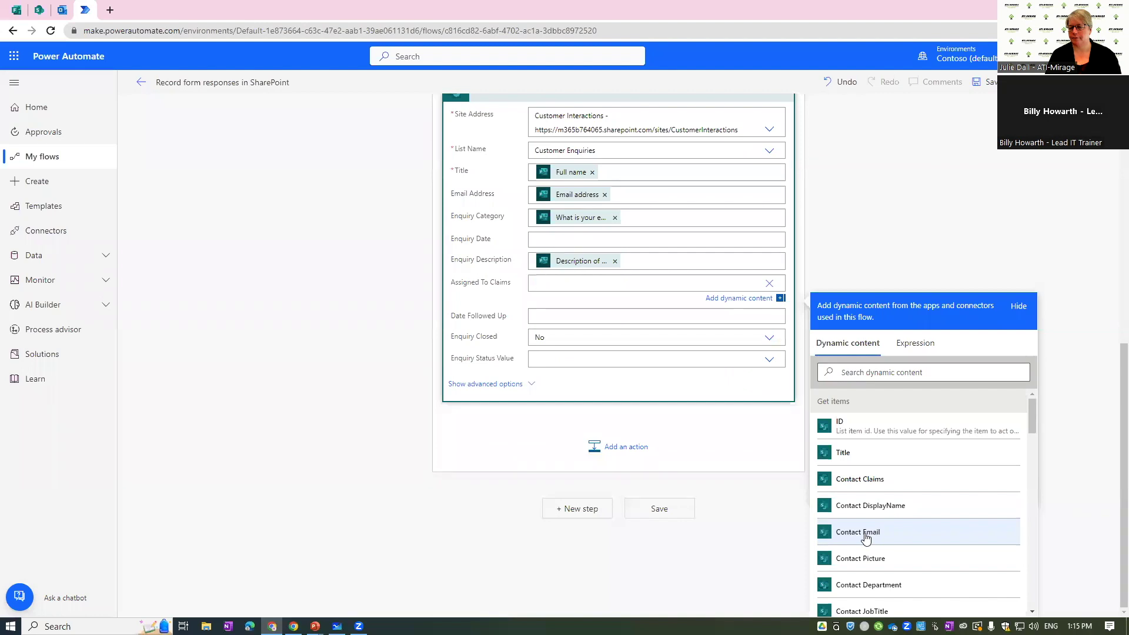
{"action": "left_click", "coordinate": [807, 226]}
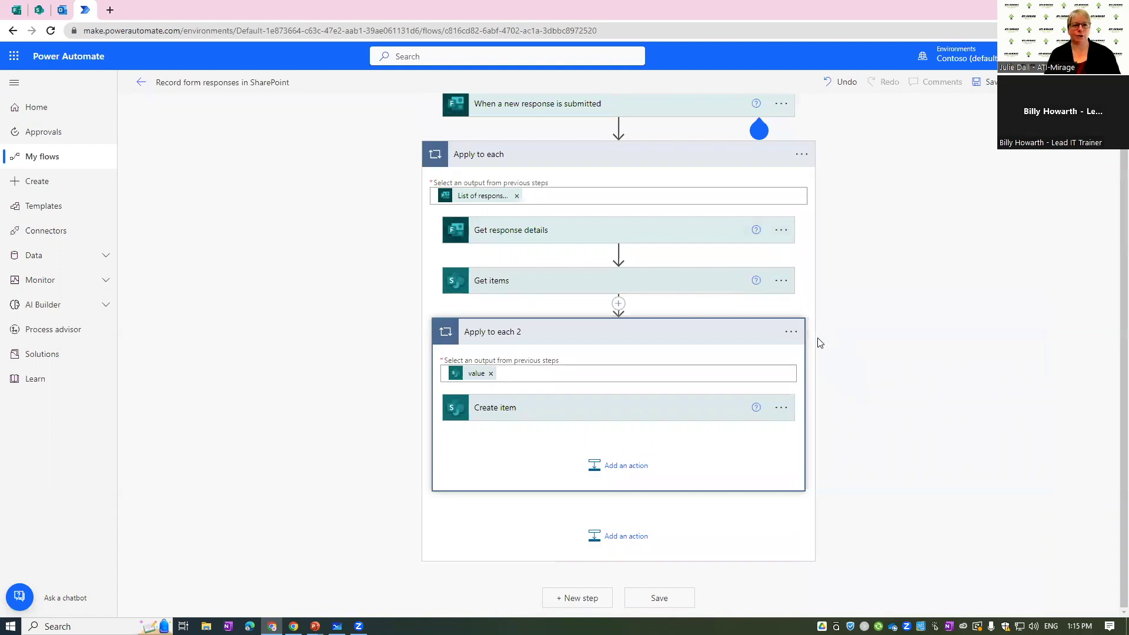
Step: Save the flow and test it automatically with the recently used trigger from the last succeeded run
{"action": "left_click", "coordinate": [993, 84]}
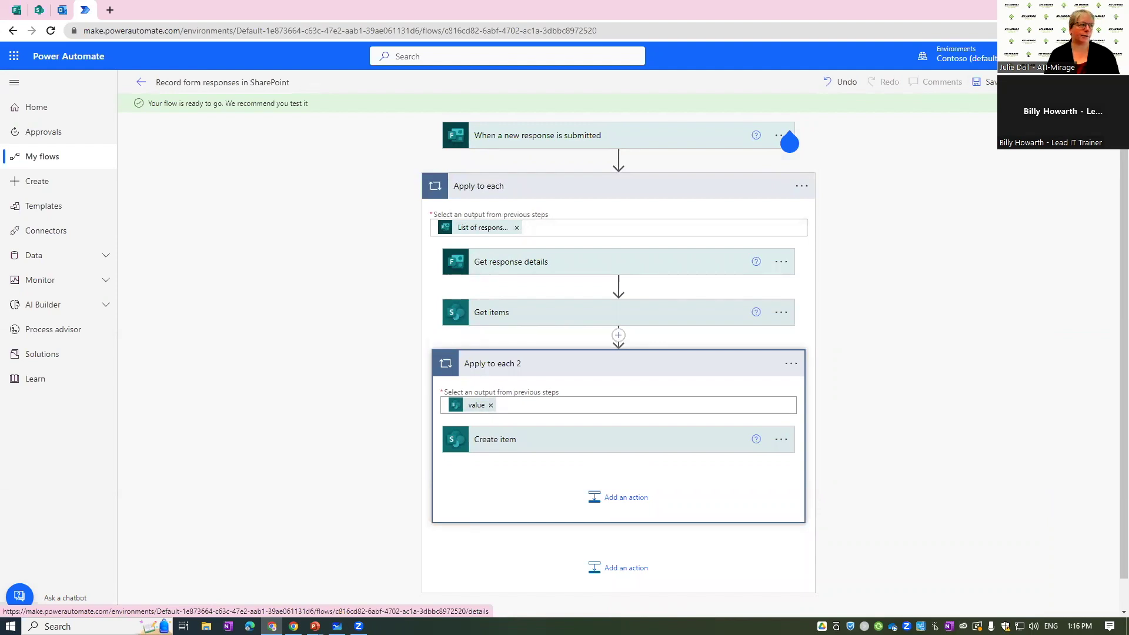
{"action": "left_click", "coordinate": [1102, 81]}
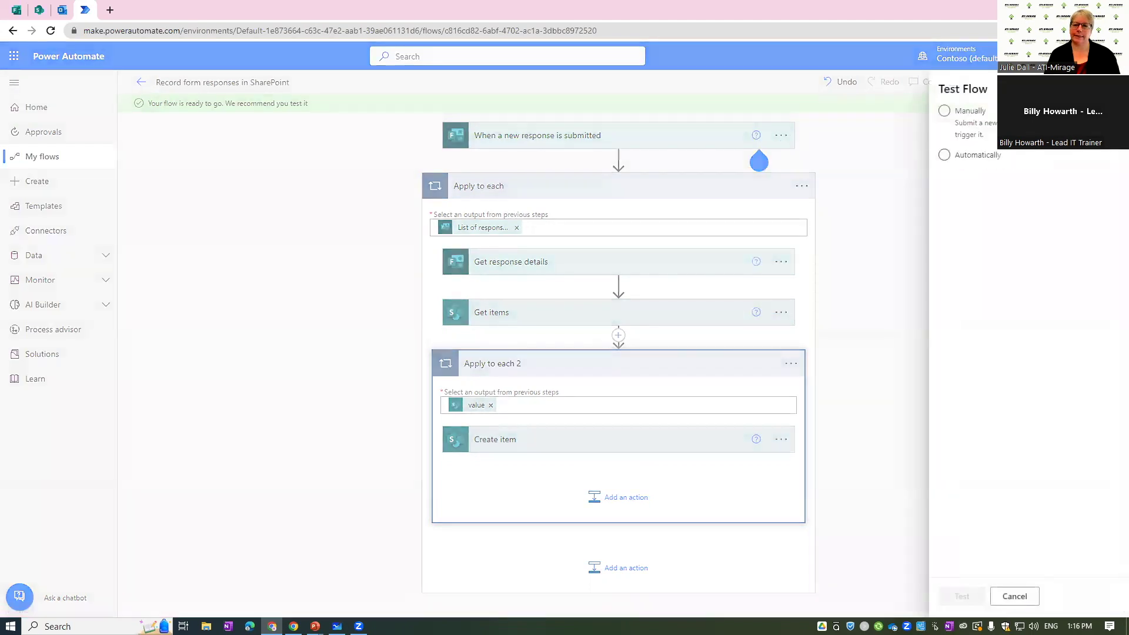
{"action": "left_click", "coordinate": [946, 154]}
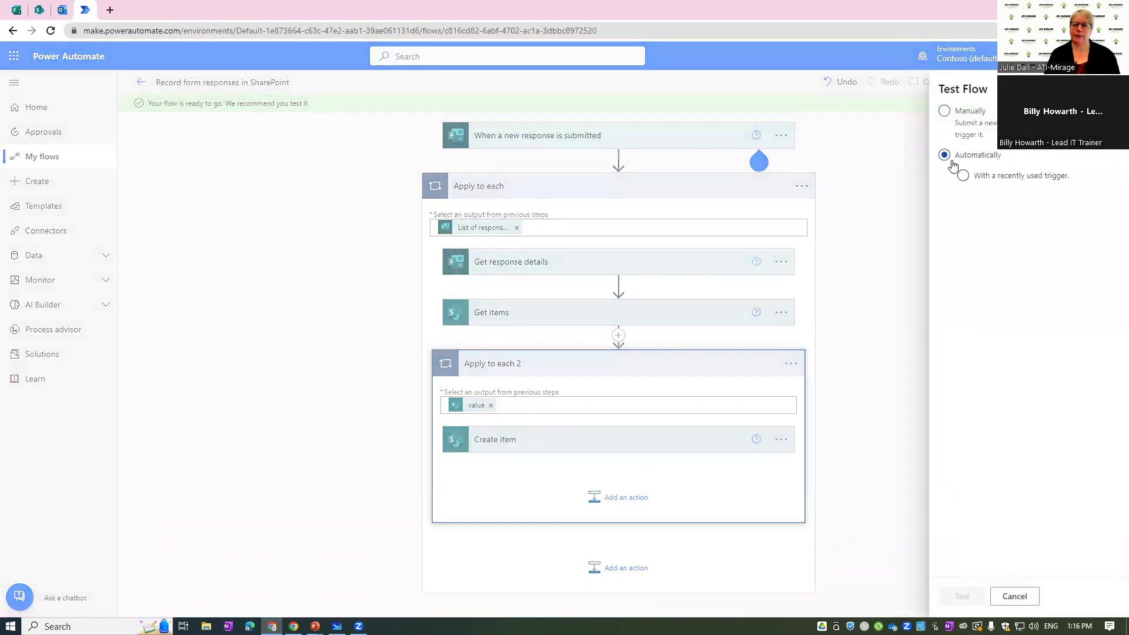
{"action": "left_click", "coordinate": [950, 200]}
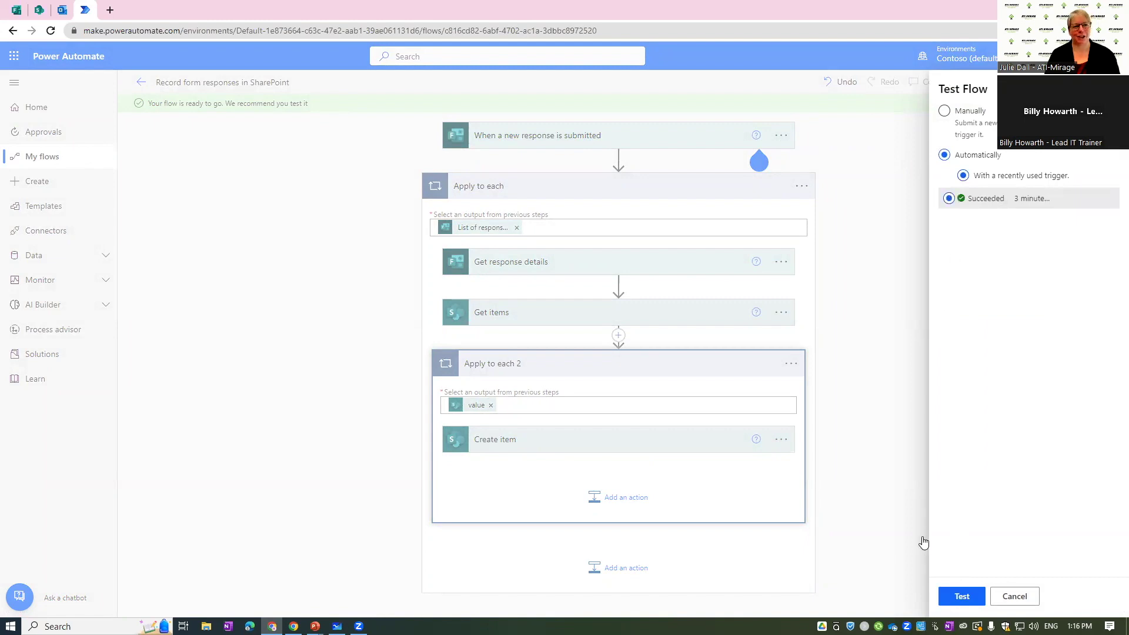
{"action": "left_click", "coordinate": [961, 598]}
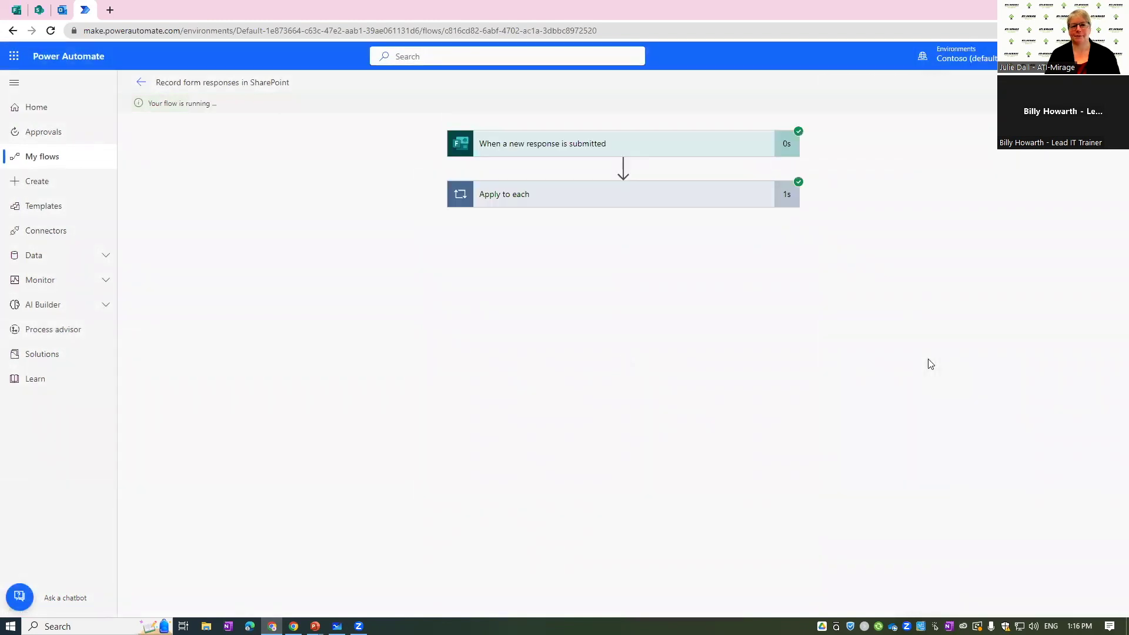
Step: Check the new test entry's Assigned To value in the SharePoint Customer Enquiries list against the Customer Contacts list
{"action": "left_click", "coordinate": [13, 30]}
{"action": "left_click", "coordinate": [39, 10]}
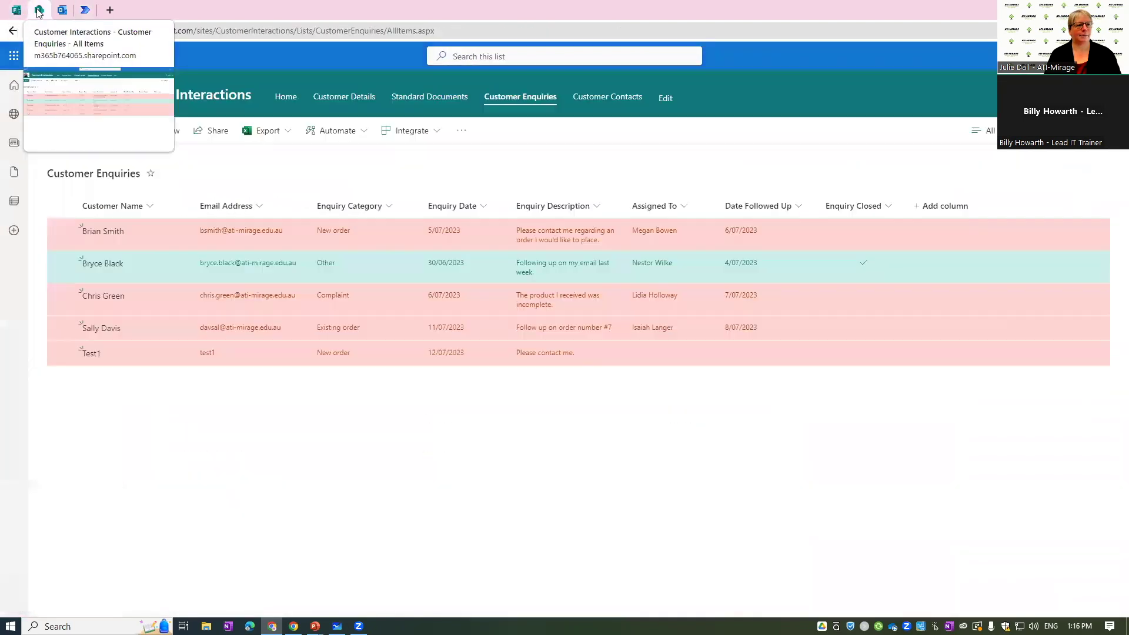
{"action": "left_click", "coordinate": [47, 38]}
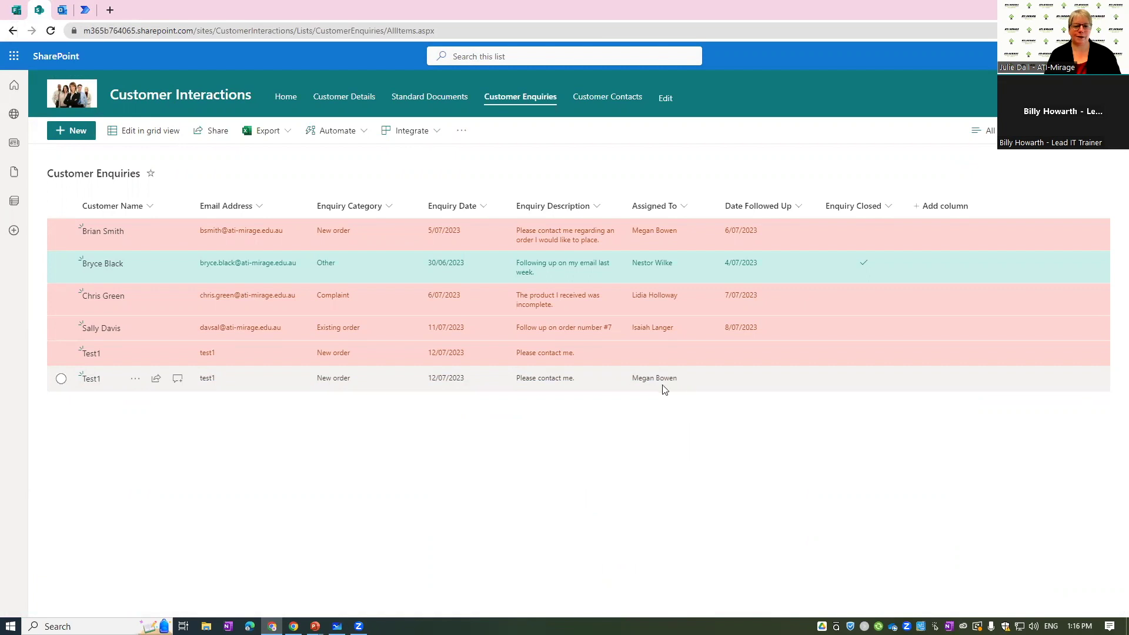
{"action": "left_click", "coordinate": [615, 100]}
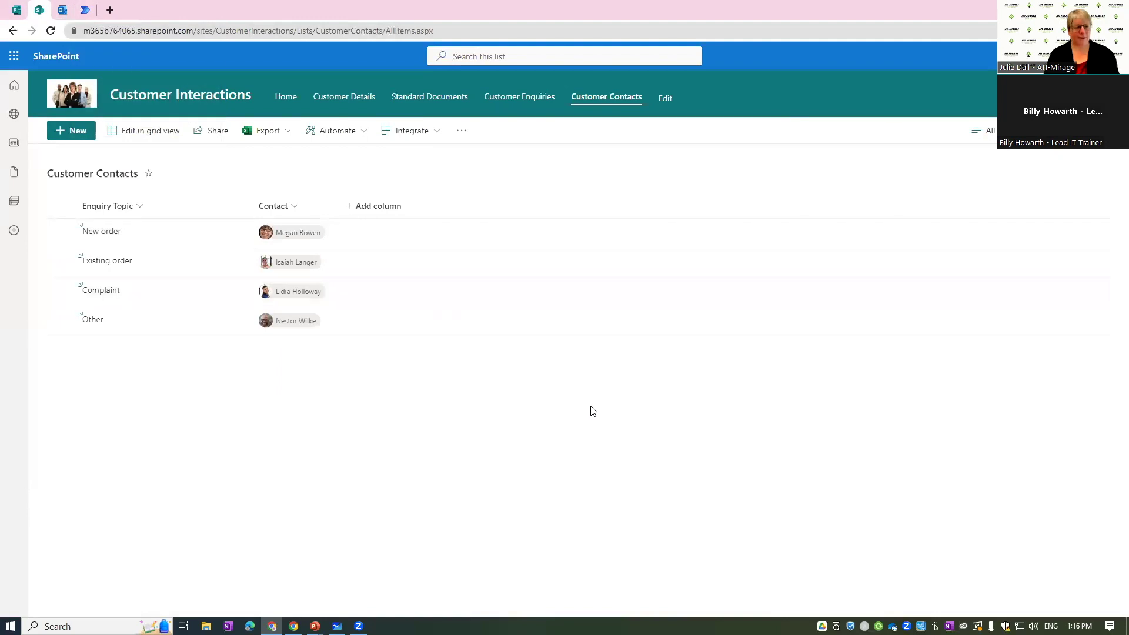
Step: Switch to the presentation, advance to the Process /4 slide about sending an email, and return to the browser
{"action": "key", "text": "alt+Tab"}
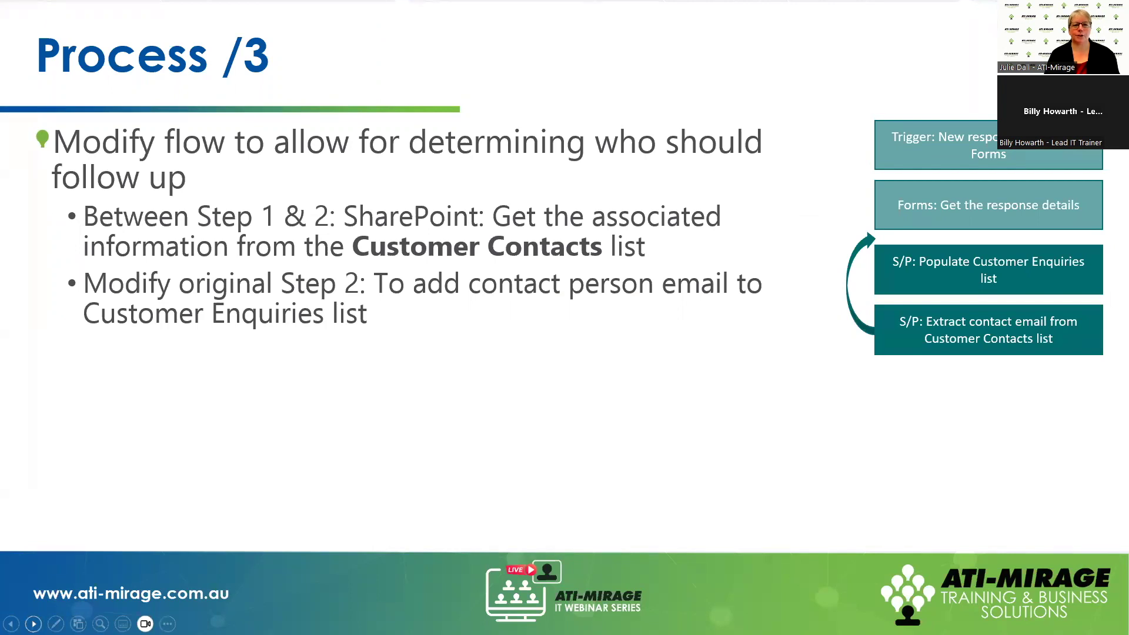
{"action": "left_click", "coordinate": [34, 623]}
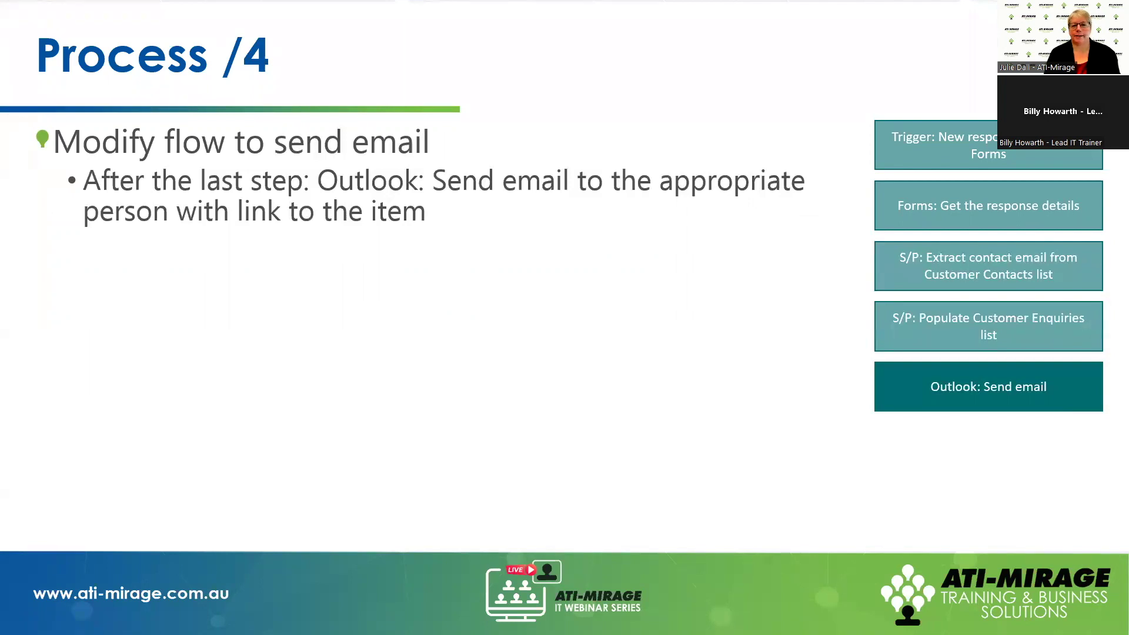
{"action": "key", "text": "alt+Tab"}
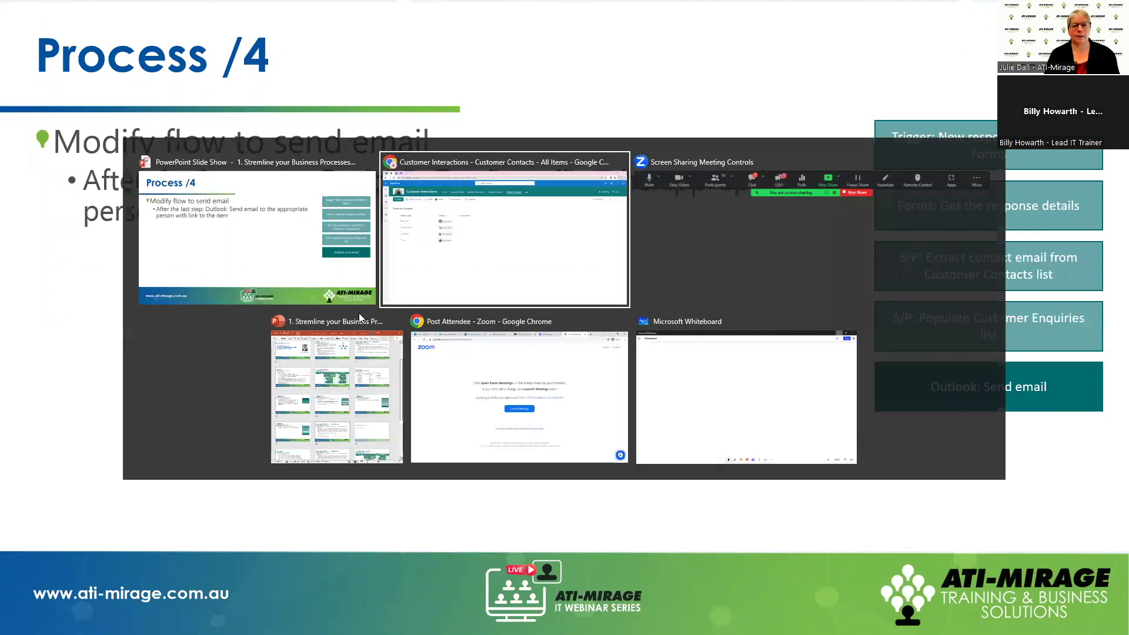
Step: Open the Record form responses in SharePoint flow for editing and expand both Apply to each loops and the Create item action
{"action": "left_click", "coordinate": [81, 14]}
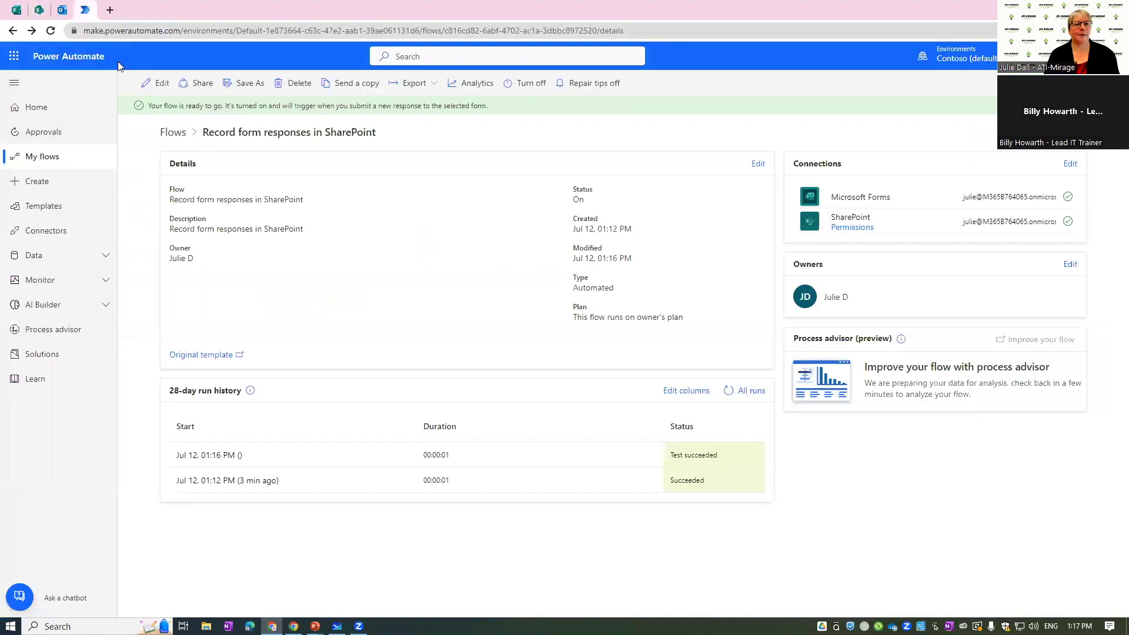
{"action": "left_click", "coordinate": [159, 88]}
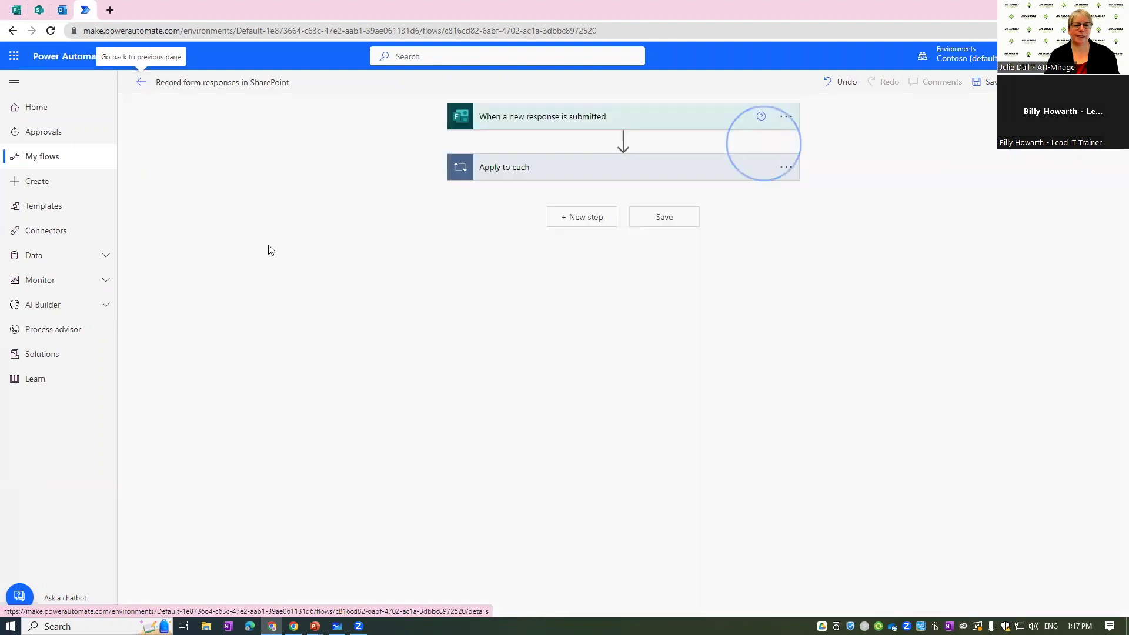
{"action": "left_click", "coordinate": [636, 175]}
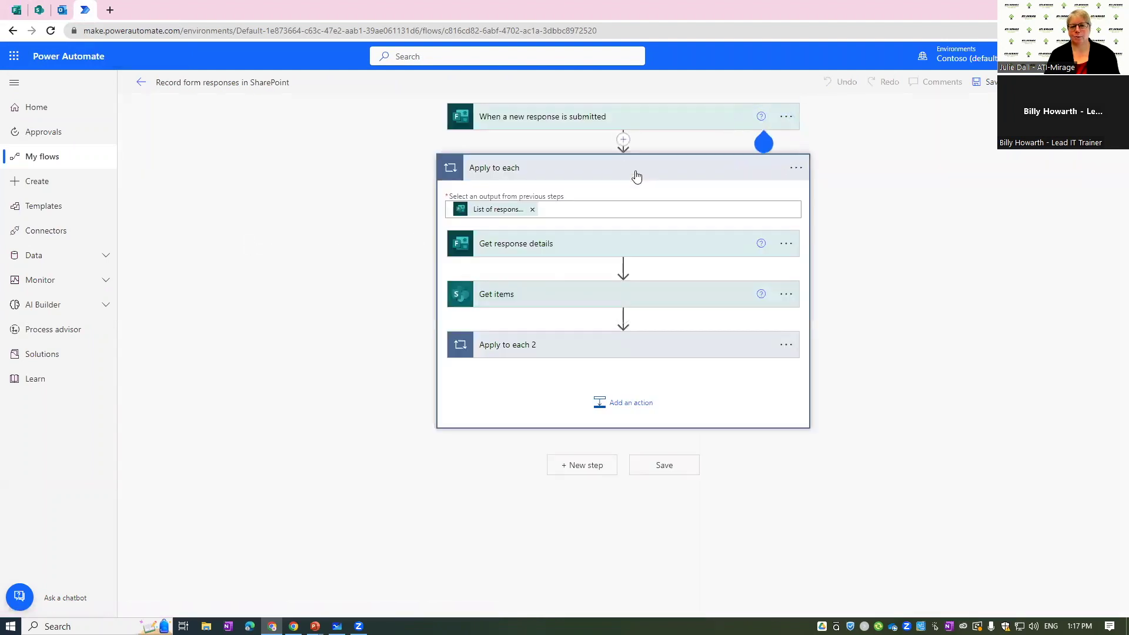
{"action": "left_click", "coordinate": [584, 355]}
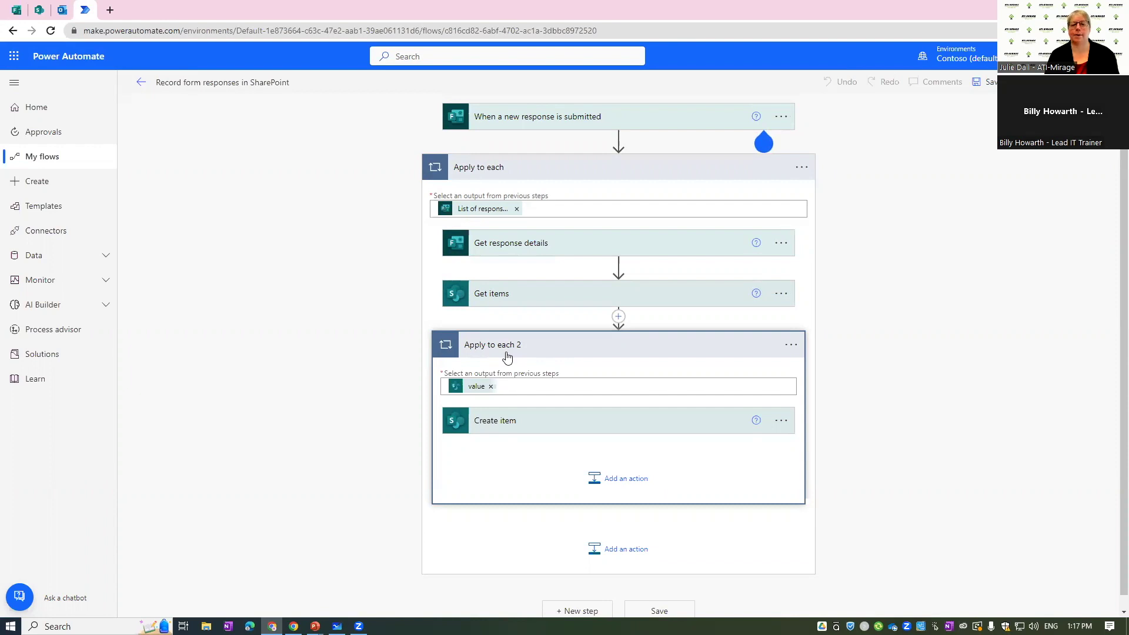
{"action": "scroll", "coordinate": [345, 423], "scroll_direction": "down", "scroll_amount": 1}
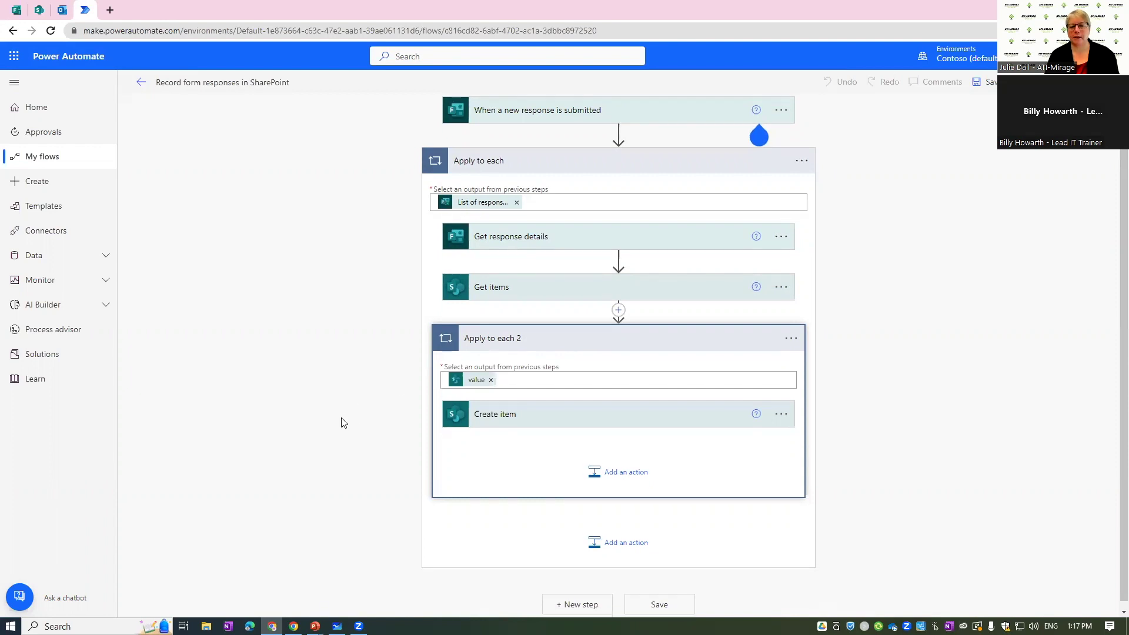
{"action": "left_click", "coordinate": [511, 416]}
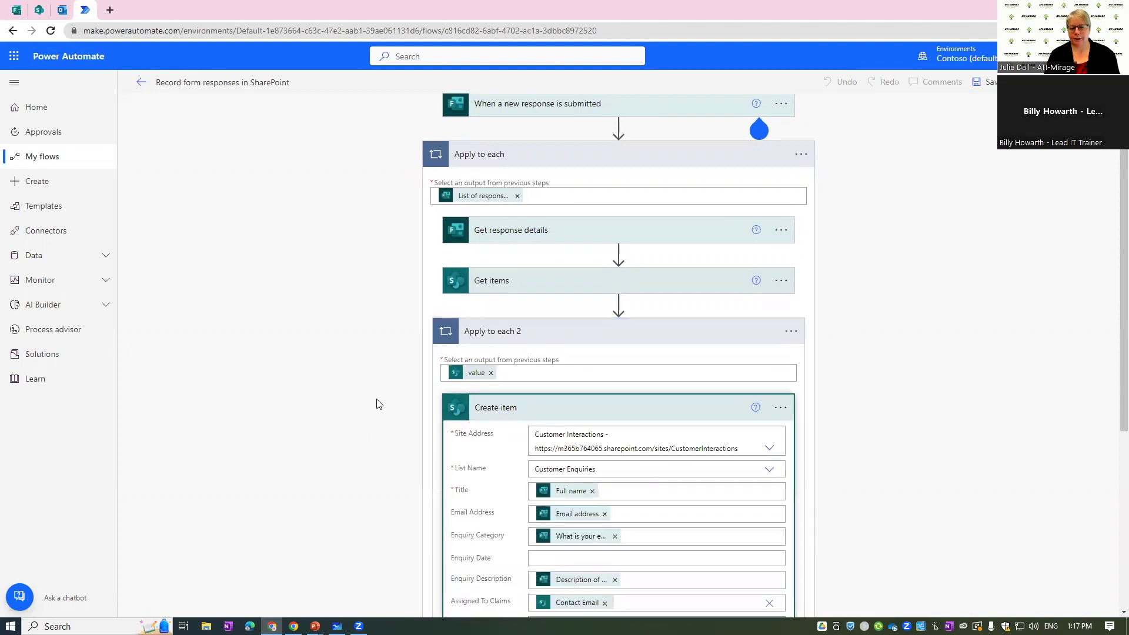
{"action": "scroll", "coordinate": [388, 405], "scroll_direction": "down", "scroll_amount": 5}
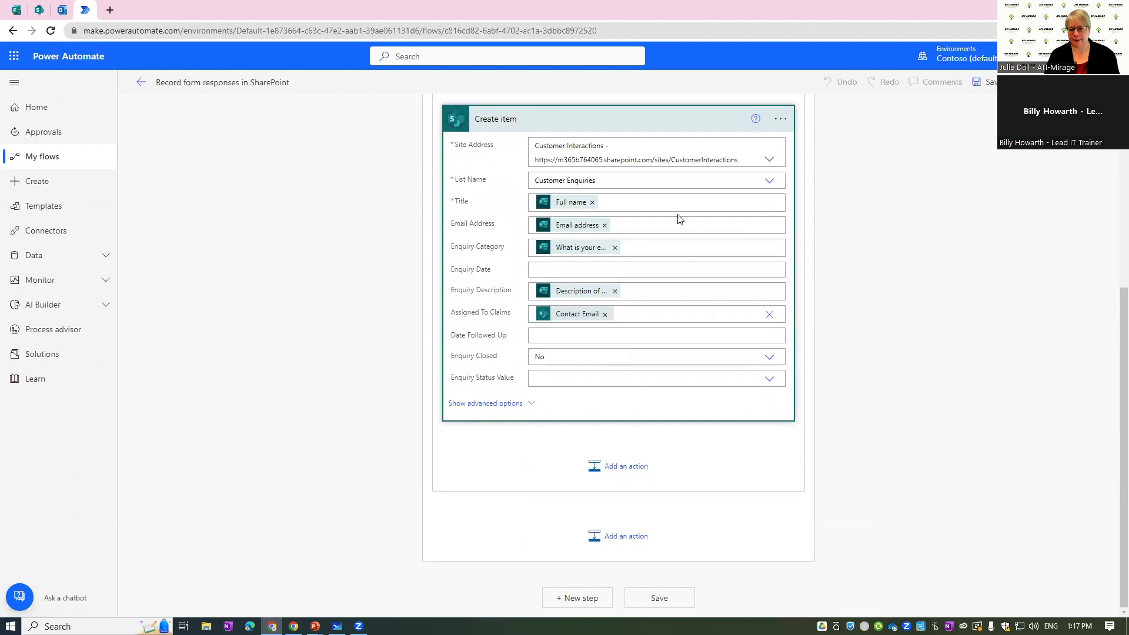
Step: Add an Office 365 Outlook Send an email (V2) action after Create item inside the Apply to each 2 loop
{"action": "left_click", "coordinate": [622, 474]}
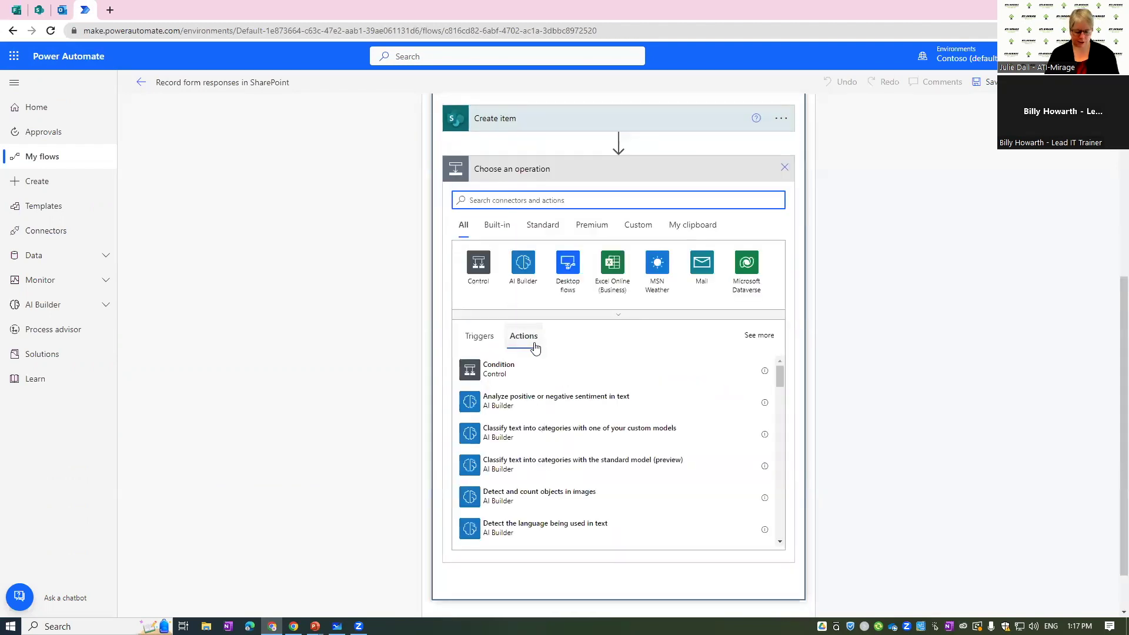
{"action": "type", "text": "outlook email send"}
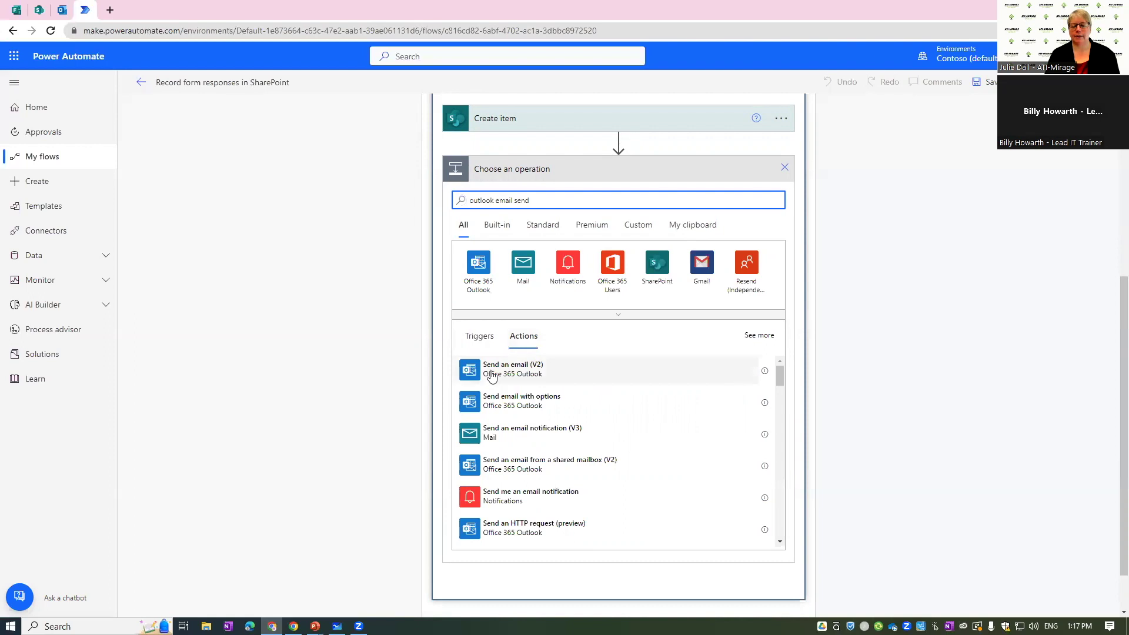
{"action": "left_click", "coordinate": [535, 376]}
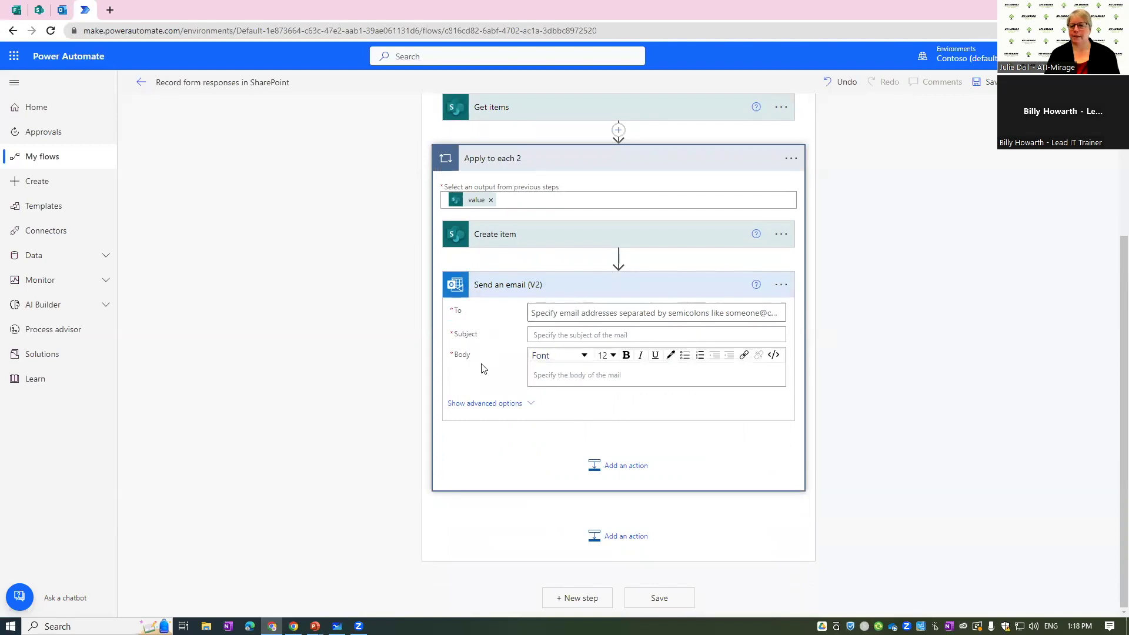
Step: Address the email to the Assigned To Email value from the Create item action
{"action": "left_click", "coordinate": [540, 312]}
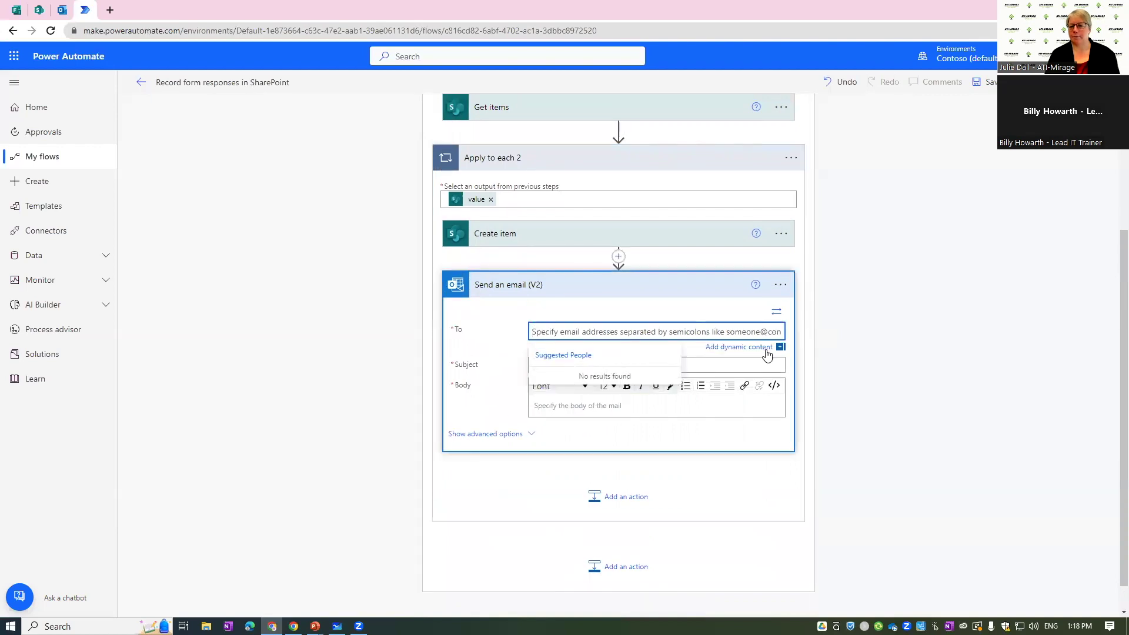
{"action": "left_click", "coordinate": [767, 349]}
{"action": "scroll", "coordinate": [1075, 373], "scroll_direction": "down", "scroll_amount": 1}
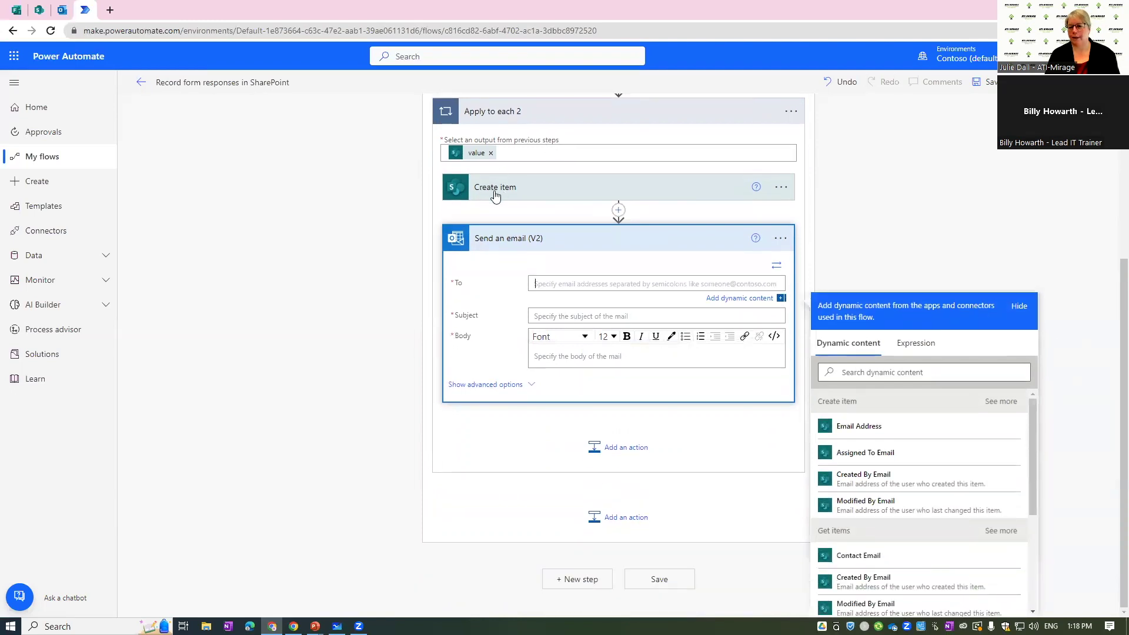
{"action": "left_click", "coordinate": [882, 458]}
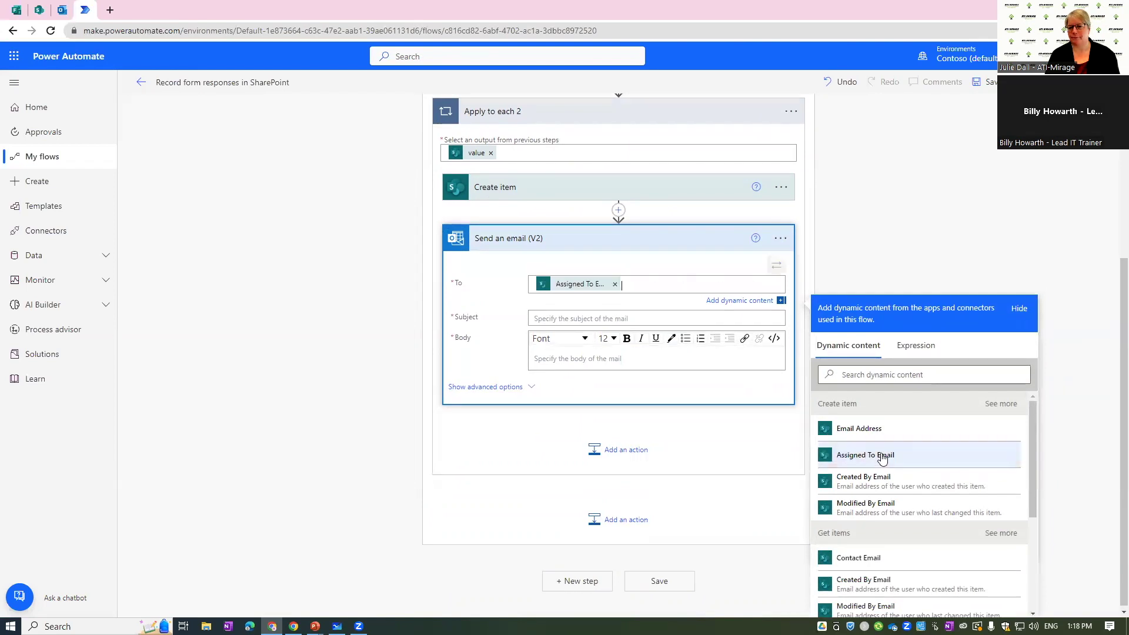
Step: Set the email subject to "Customer enquiry received from" followed by the Title value from Create item
{"action": "left_click", "coordinate": [558, 319]}
{"action": "type", "text": "Customer "}
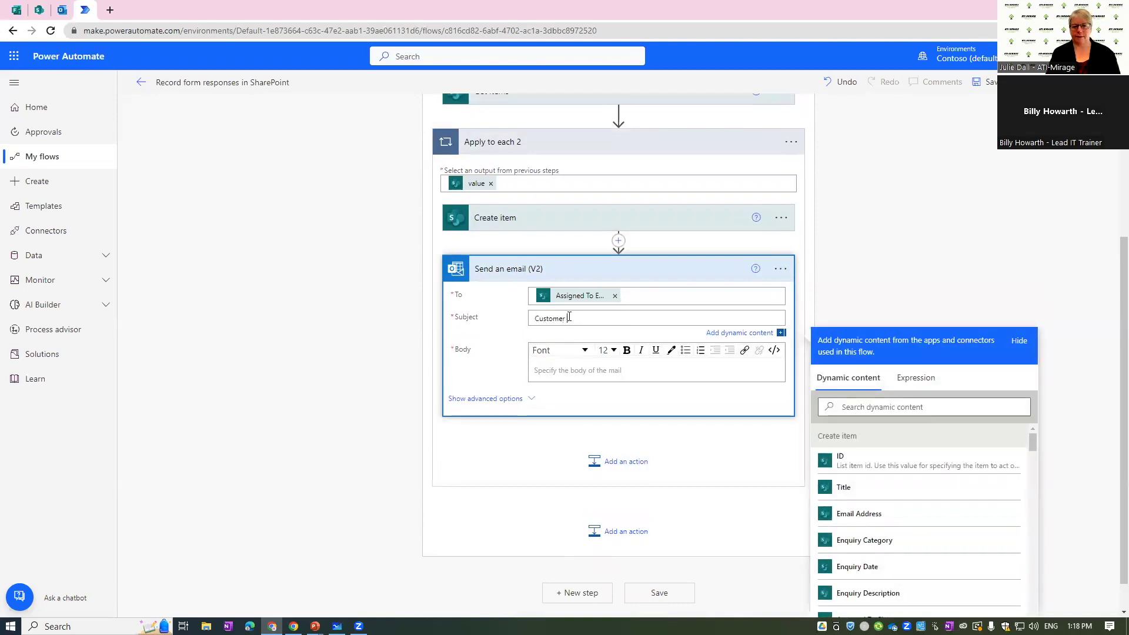
{"action": "type", "text": "Enquiry received from"}
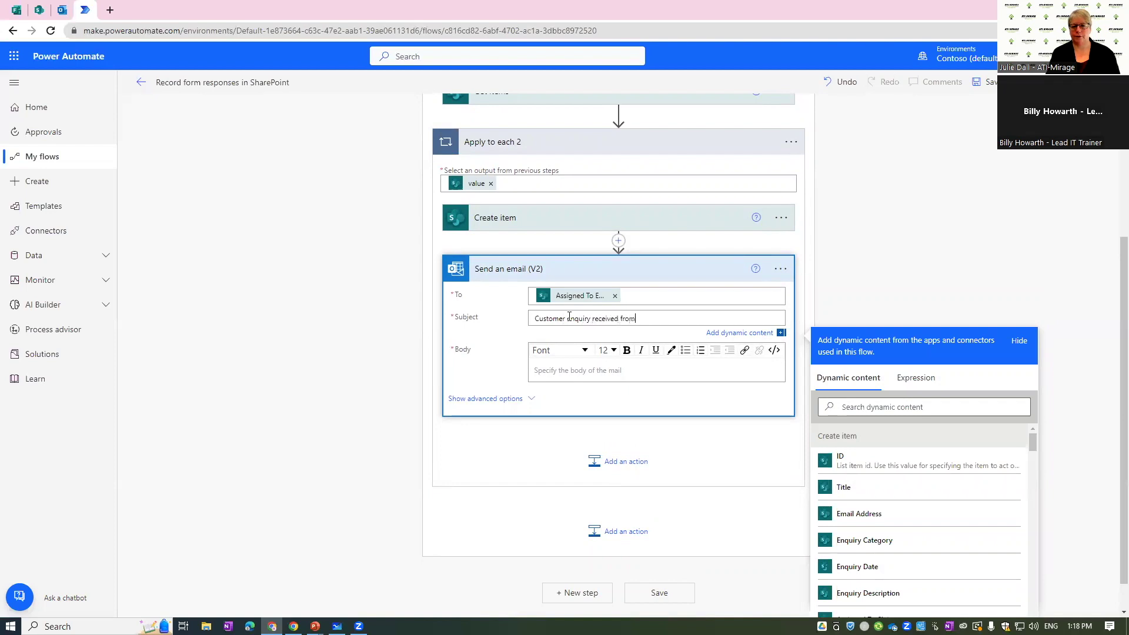
{"action": "left_click", "coordinate": [890, 495]}
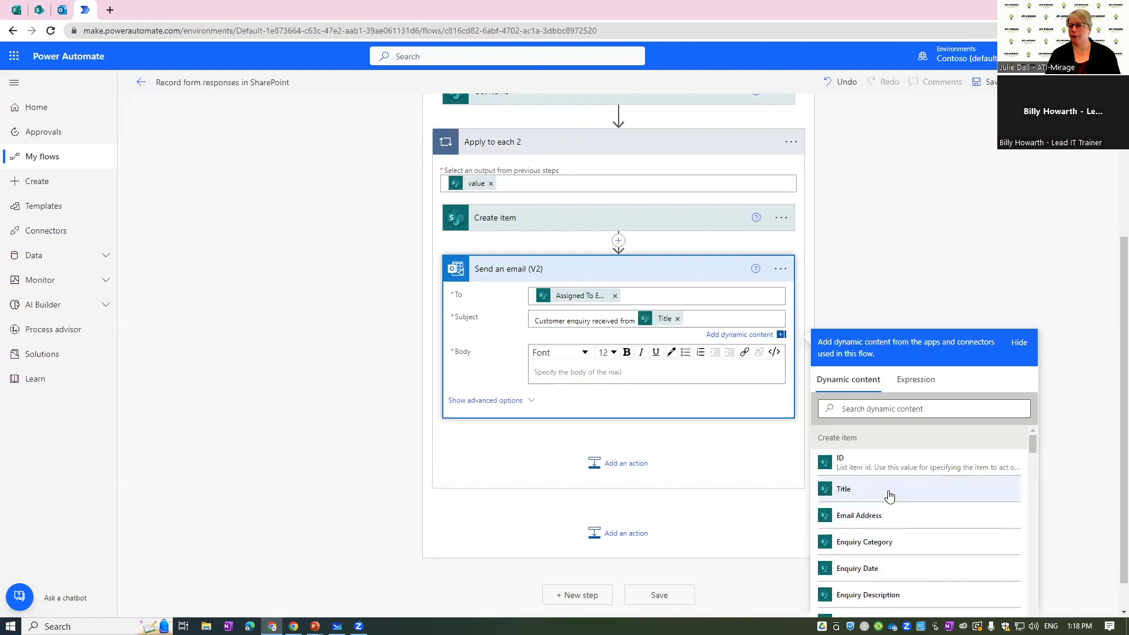
Step: Write the email body as "Click here for full details" followed by the Link to item value from Create item
{"action": "left_click", "coordinate": [672, 372]}
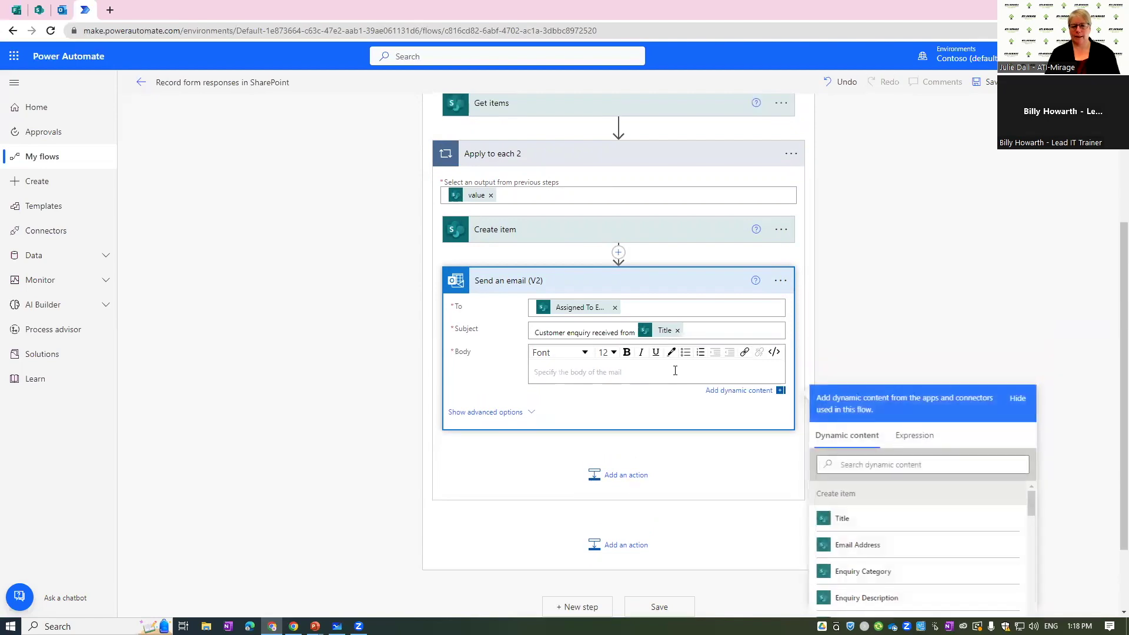
{"action": "type", "text": "Click "}
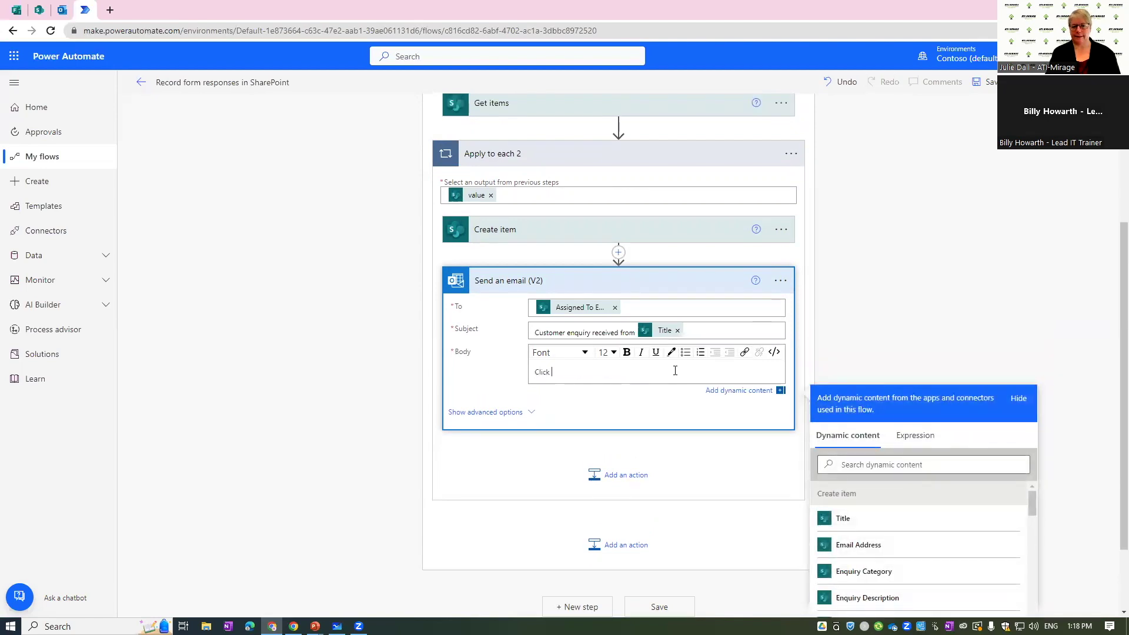
{"action": "type", "text": "here for full details"}
{"action": "left_click", "coordinate": [914, 465]}
{"action": "type", "text": "link"}
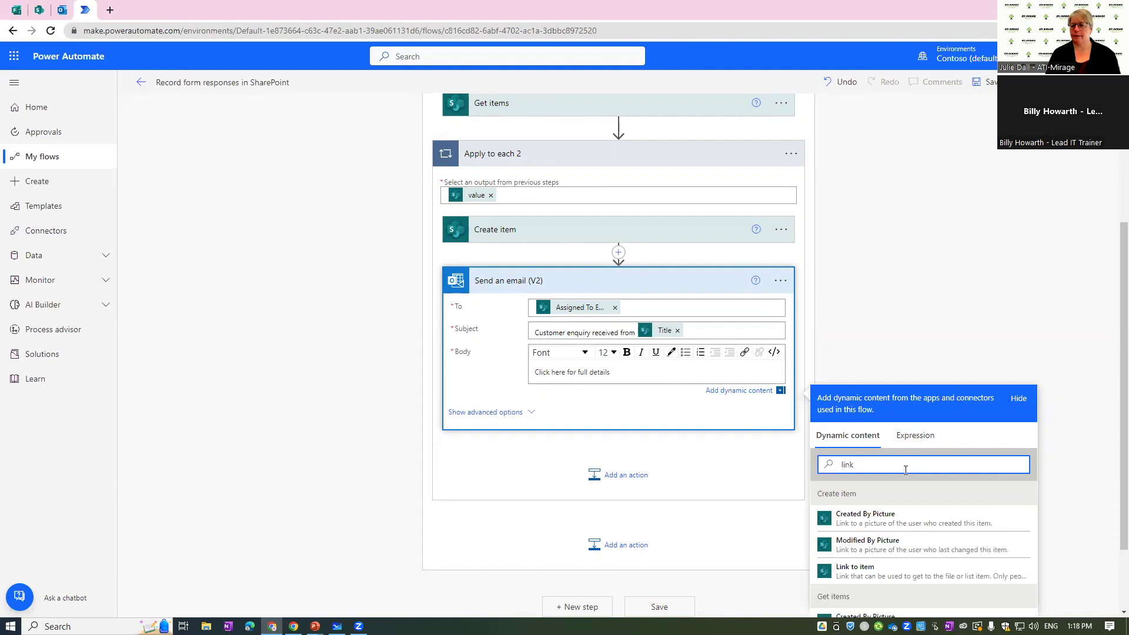
{"action": "left_click", "coordinate": [884, 571]}
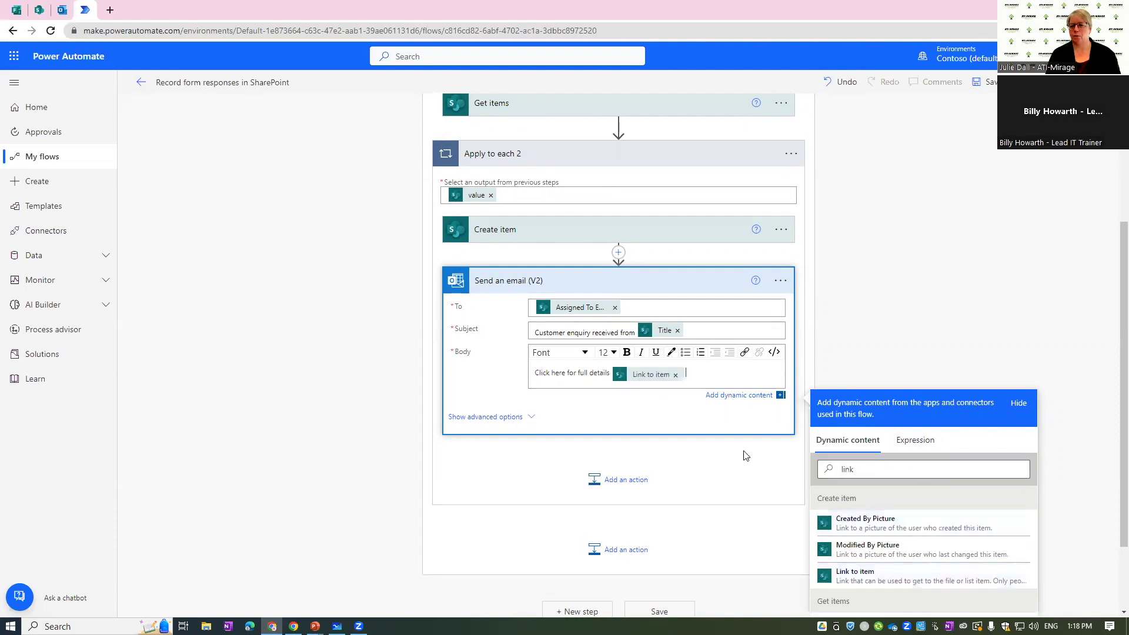
{"action": "left_click", "coordinate": [827, 313]}
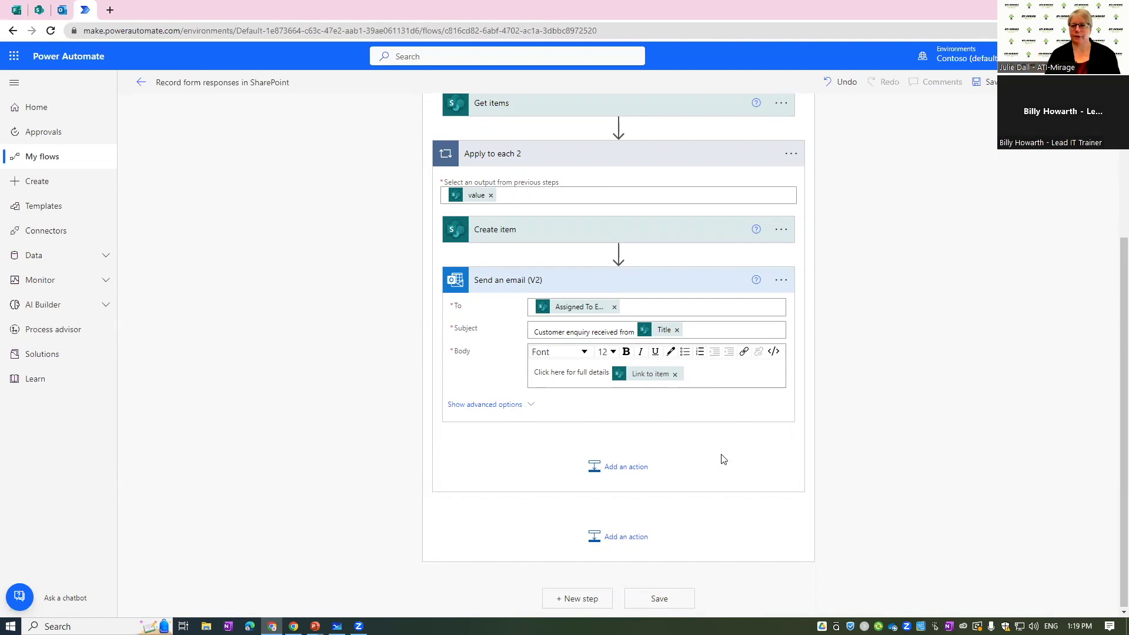
Step: Save the flow and test it automatically with the most recent successful test run as trigger
{"action": "left_click", "coordinate": [979, 81]}
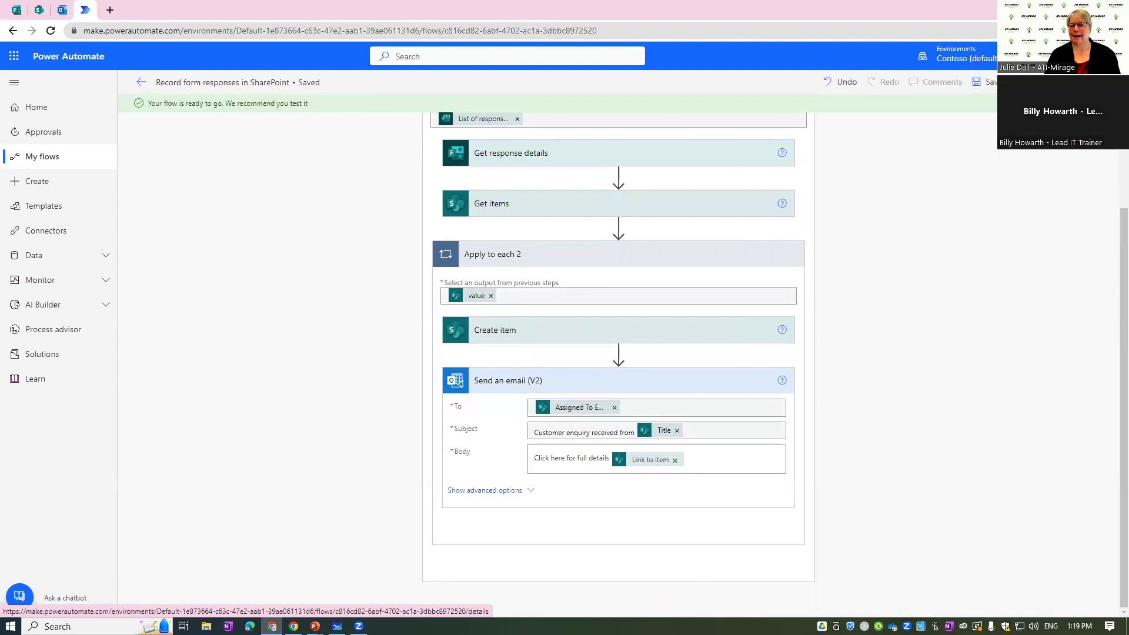
{"action": "left_click", "coordinate": [1099, 82]}
{"action": "left_click", "coordinate": [944, 155]}
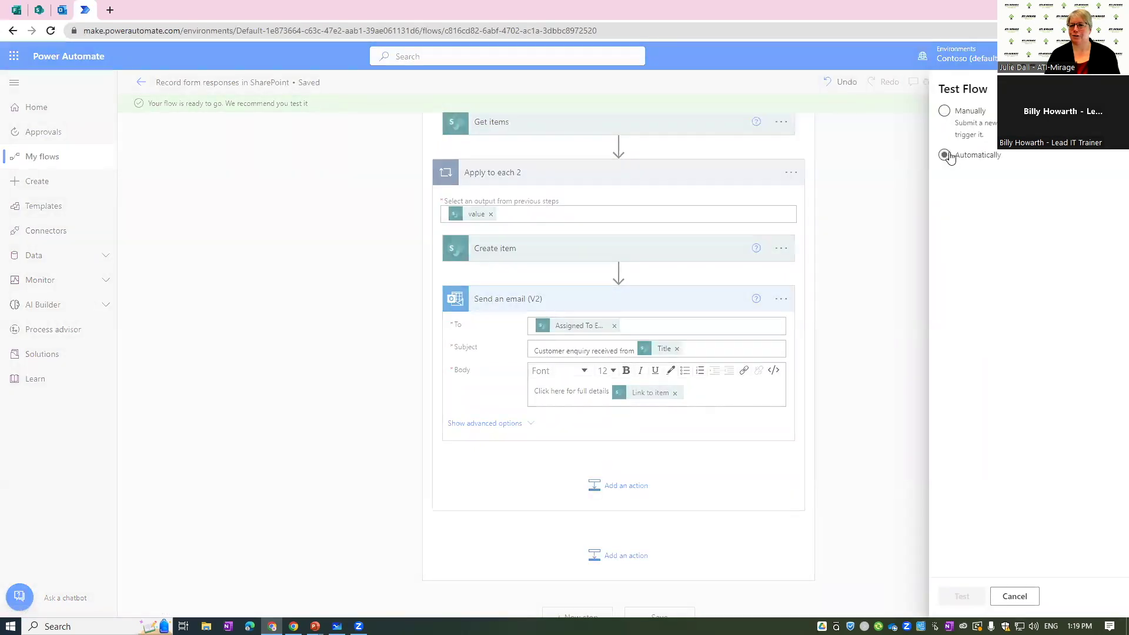
{"action": "left_click", "coordinate": [962, 175]}
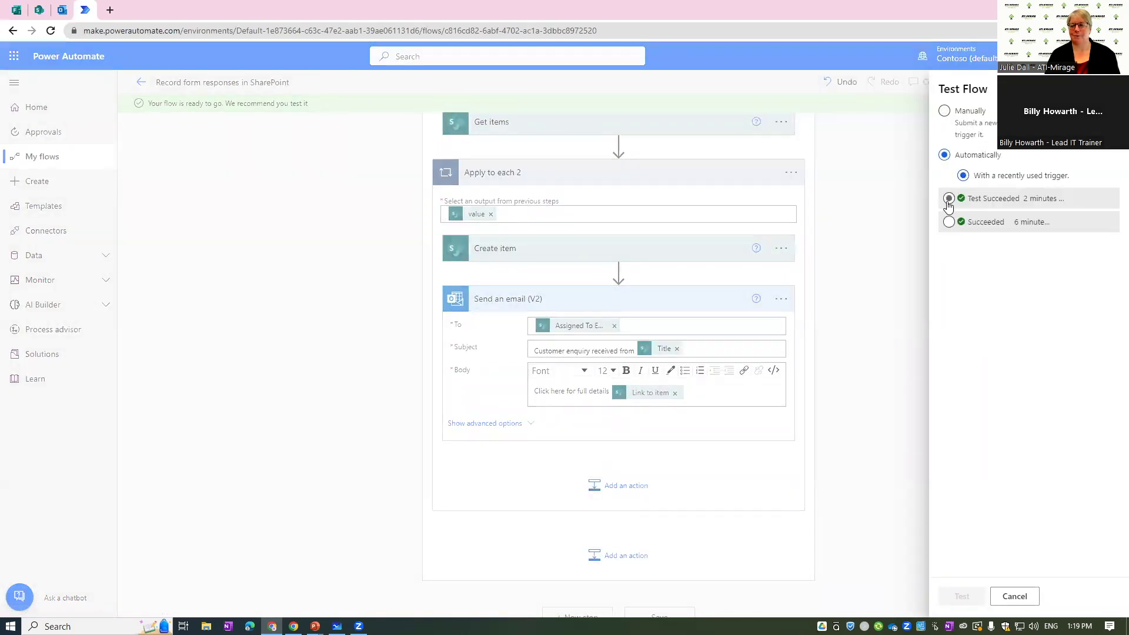
{"action": "left_click", "coordinate": [948, 200]}
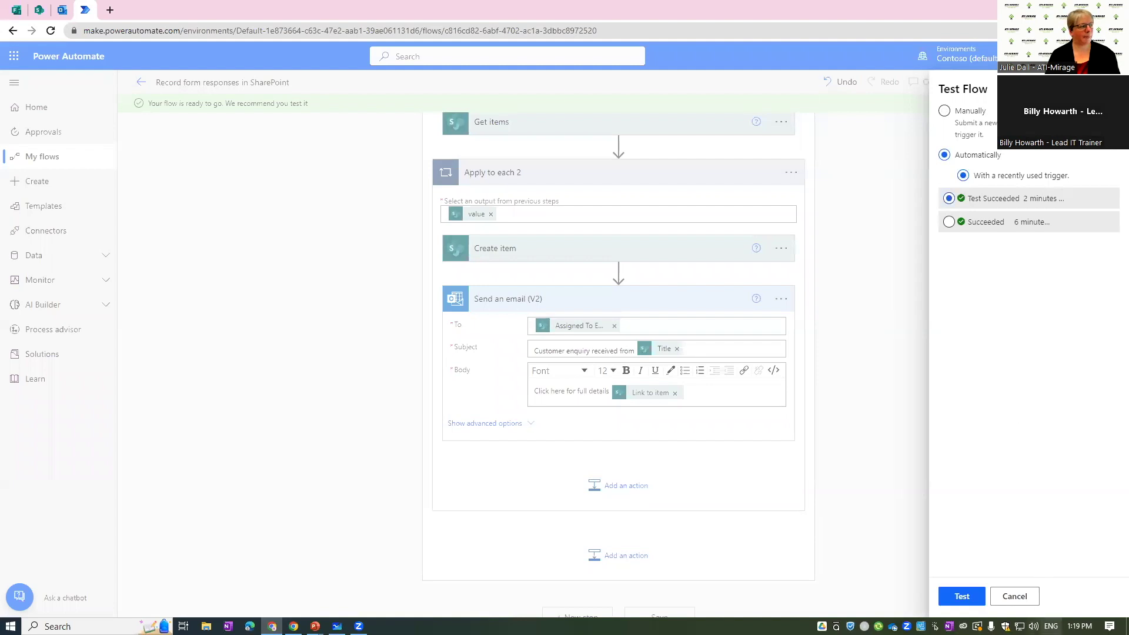
{"action": "left_click", "coordinate": [962, 596]}
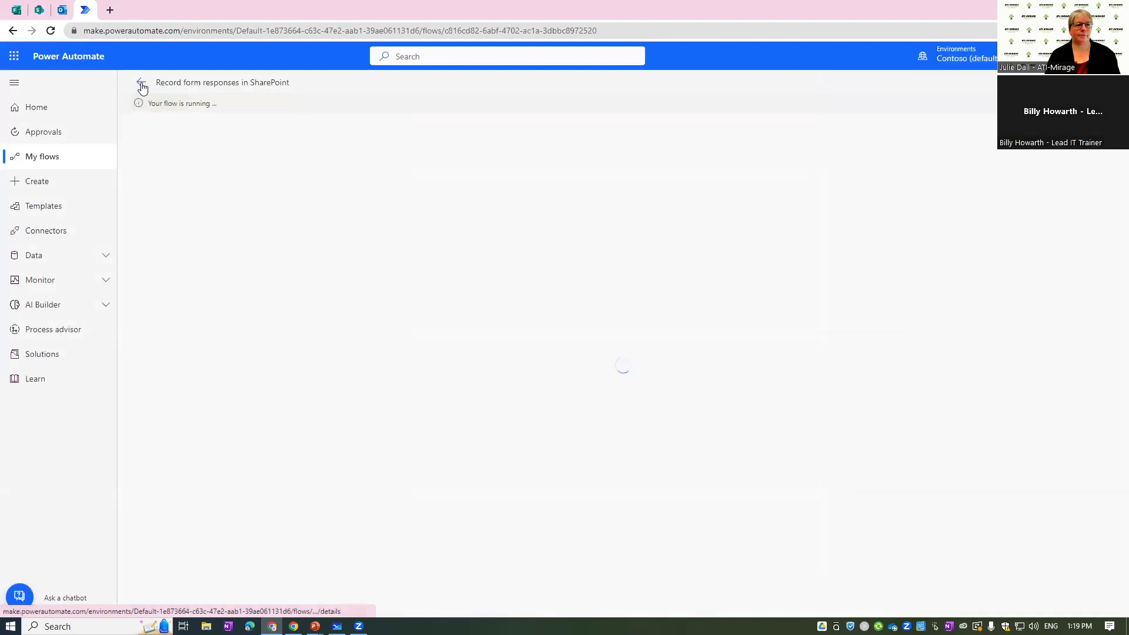
Step: Check the Customer Enquiries list in SharePoint for the test entry, and open the sent customer enquiry email in Outlook
{"action": "left_click", "coordinate": [35, 13]}
{"action": "left_click", "coordinate": [520, 97]}
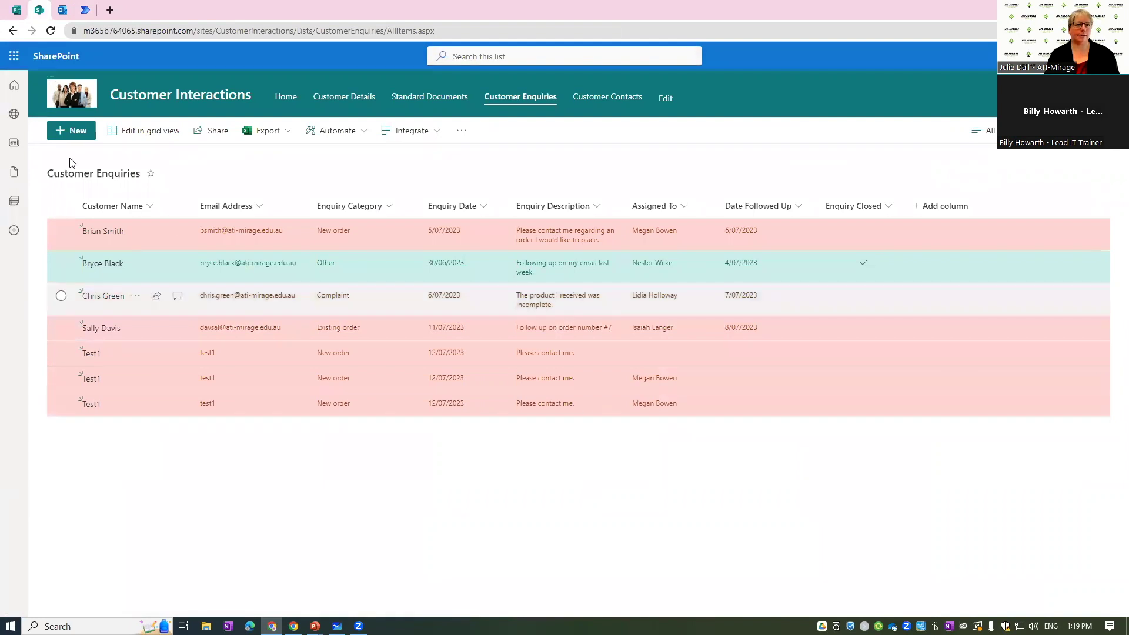
{"action": "left_click", "coordinate": [59, 15]}
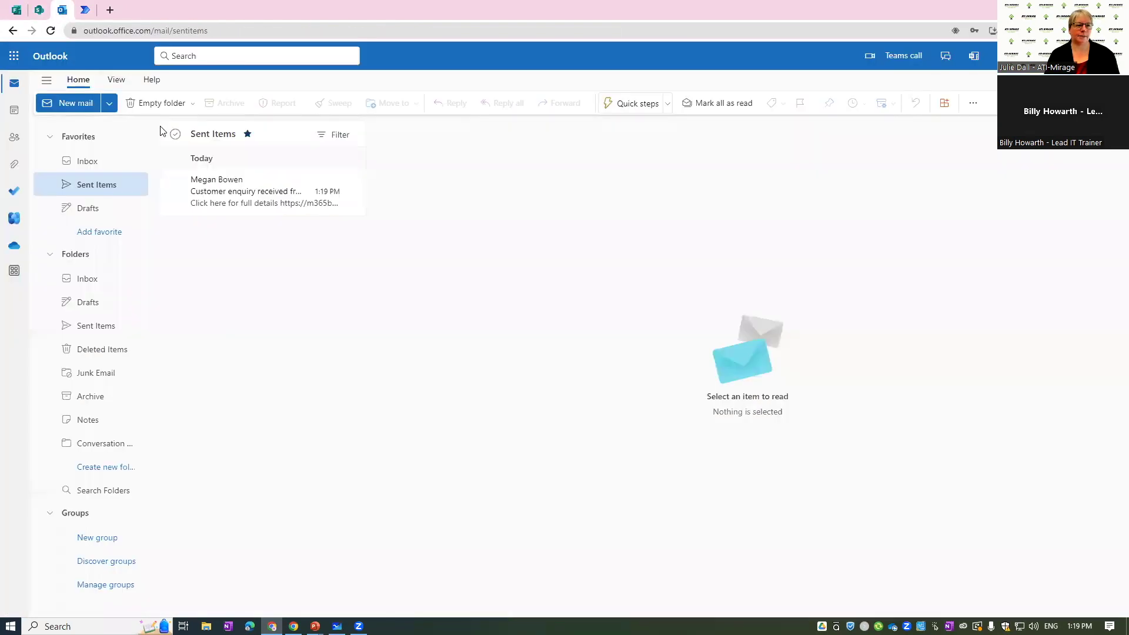
{"action": "left_click", "coordinate": [254, 206]}
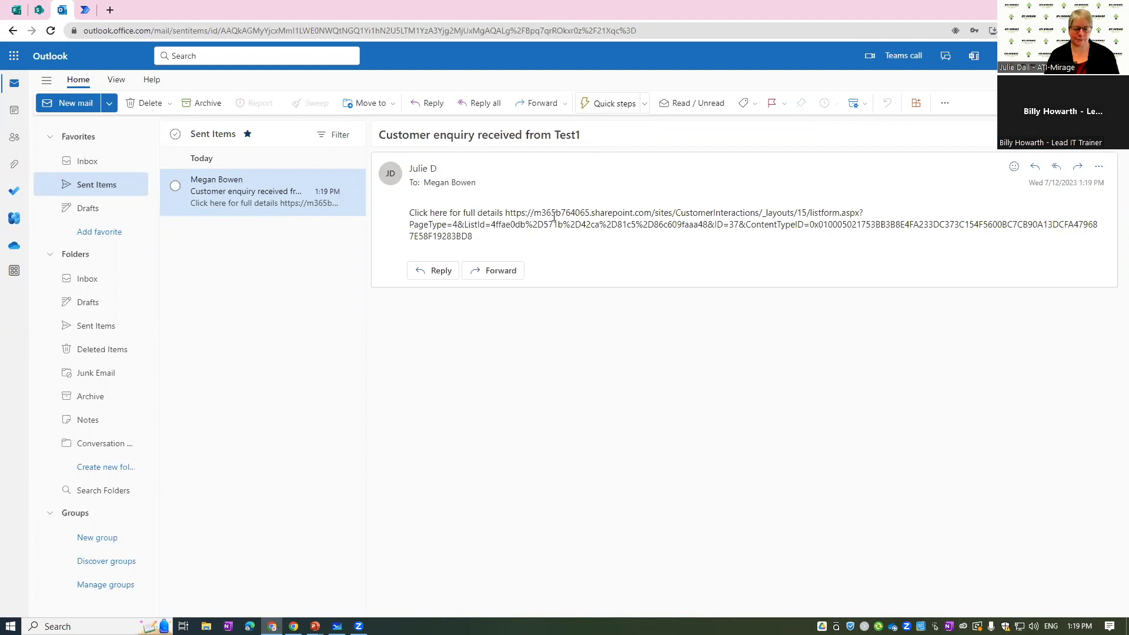
{"action": "key", "text": "alt+Tab"}
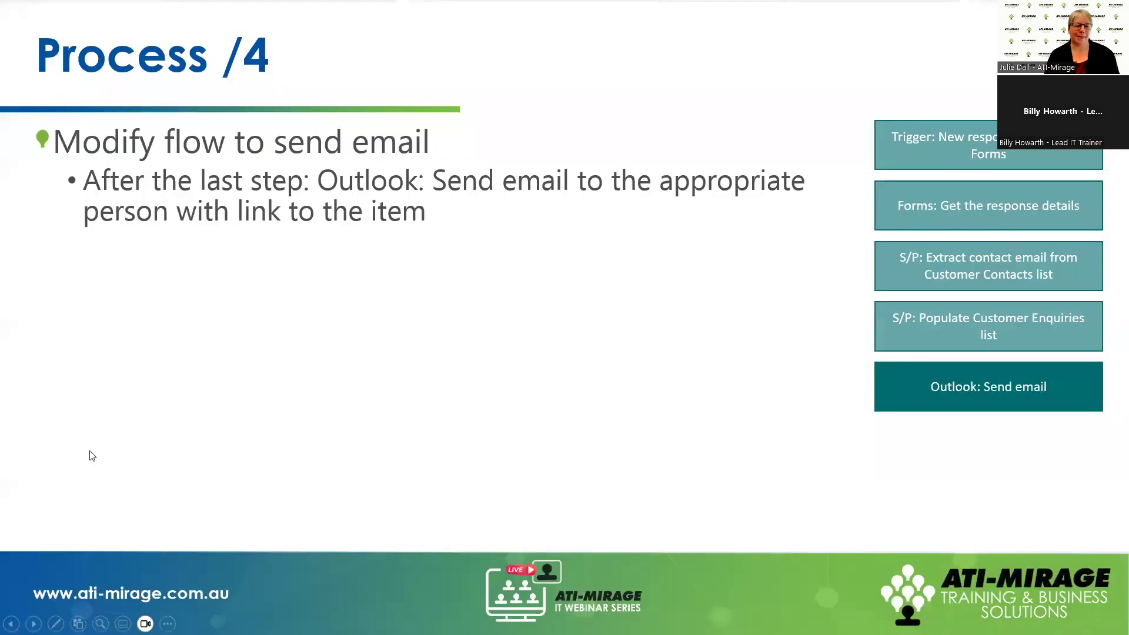
{"action": "left_click", "coordinate": [33, 623]}
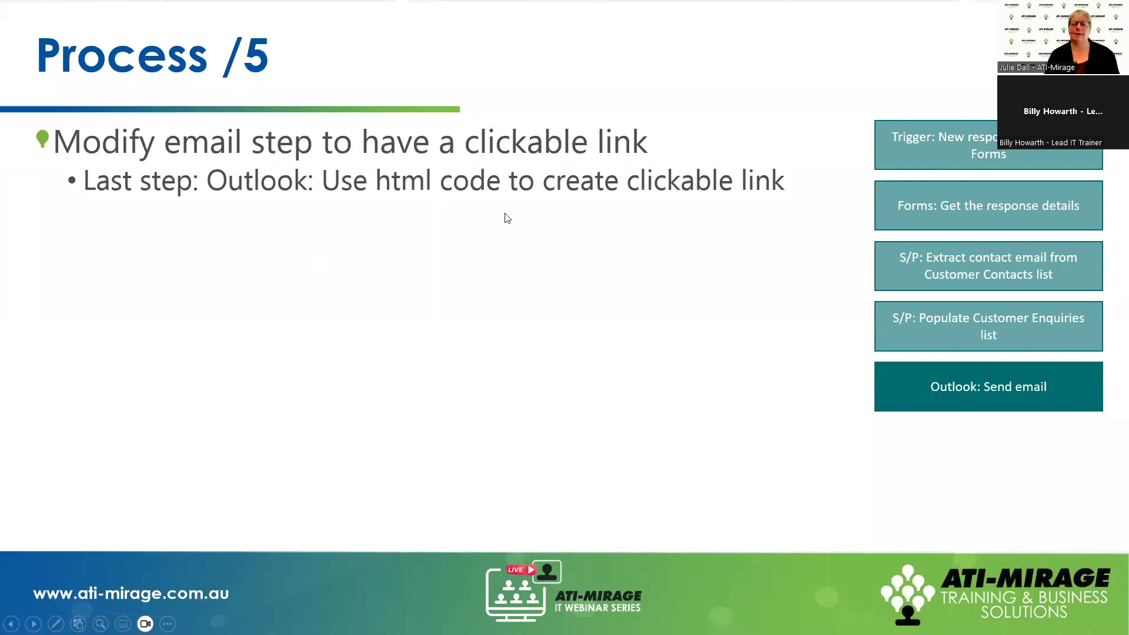
{"action": "key", "text": "alt+Tab"}
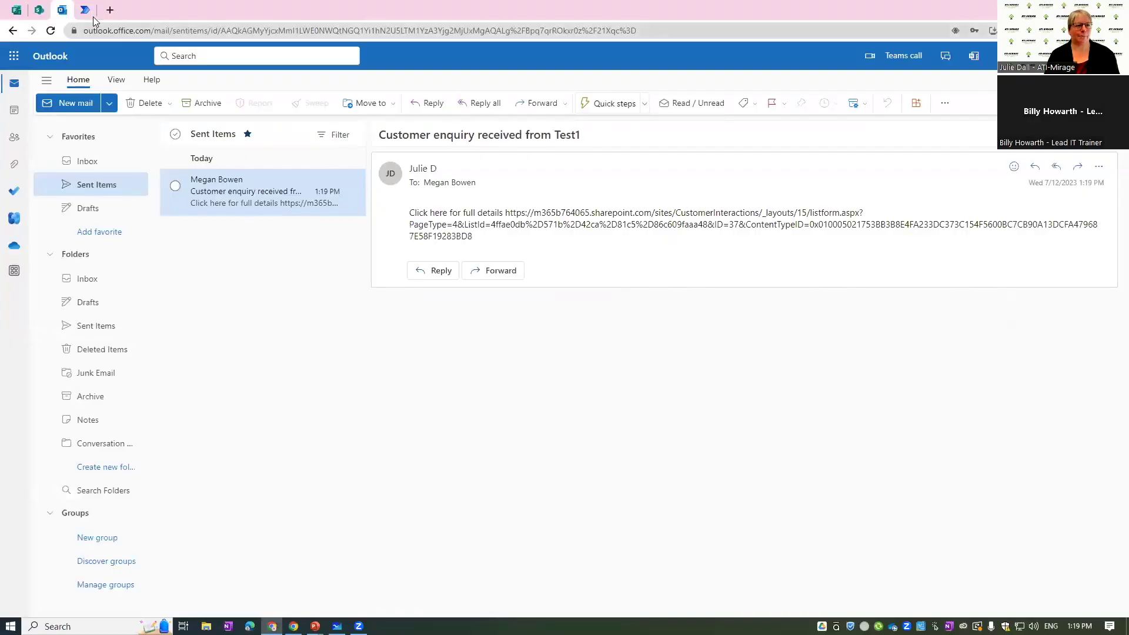
Step: Switch back to Power Automate, reopen the flow for editing, and expand its loops down to the Send an email (V2) settings
{"action": "left_click", "coordinate": [89, 17]}
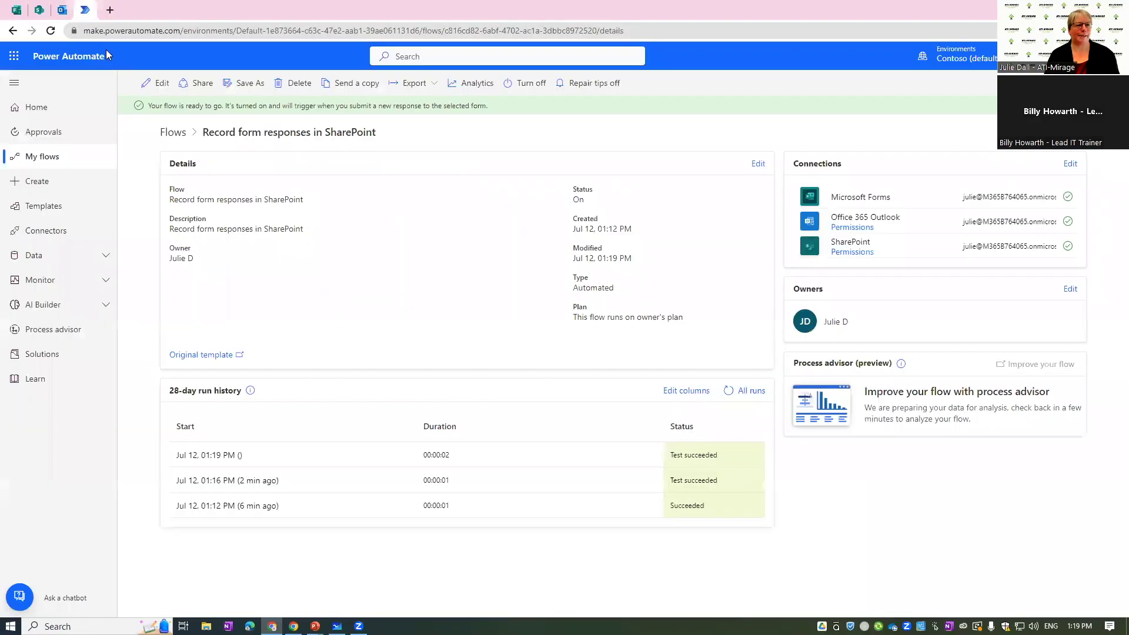
{"action": "left_click", "coordinate": [144, 87]}
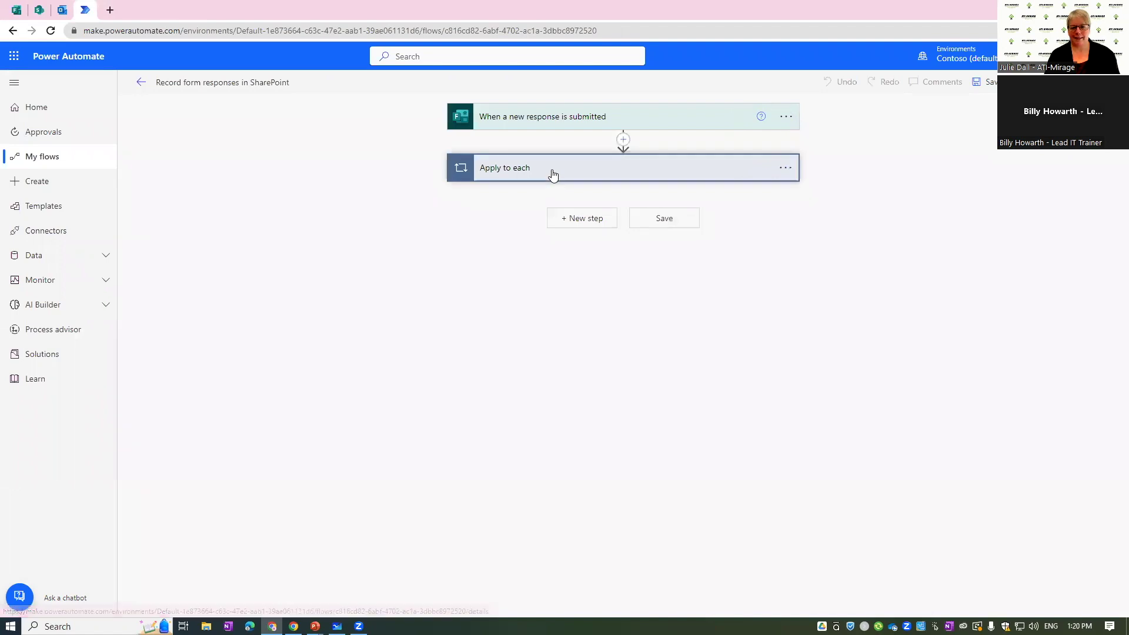
{"action": "left_click", "coordinate": [553, 174]}
{"action": "left_click", "coordinate": [518, 344]}
{"action": "scroll", "coordinate": [500, 344], "scroll_direction": "down", "scroll_amount": 1}
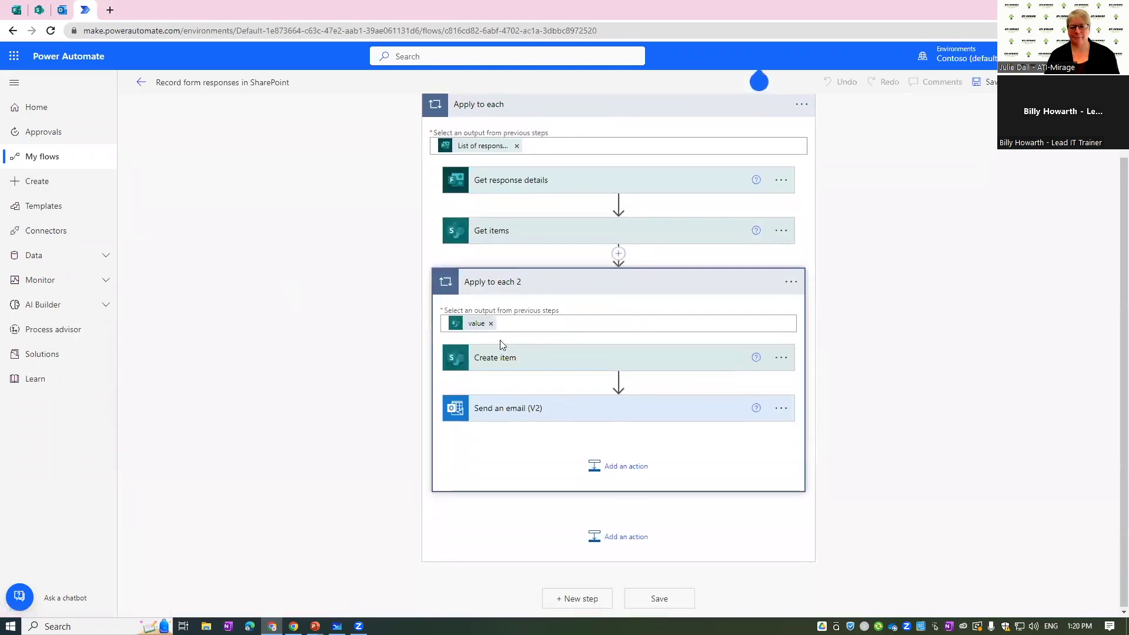
{"action": "left_click", "coordinate": [556, 416]}
{"action": "scroll", "coordinate": [327, 294], "scroll_direction": "down", "scroll_amount": 2}
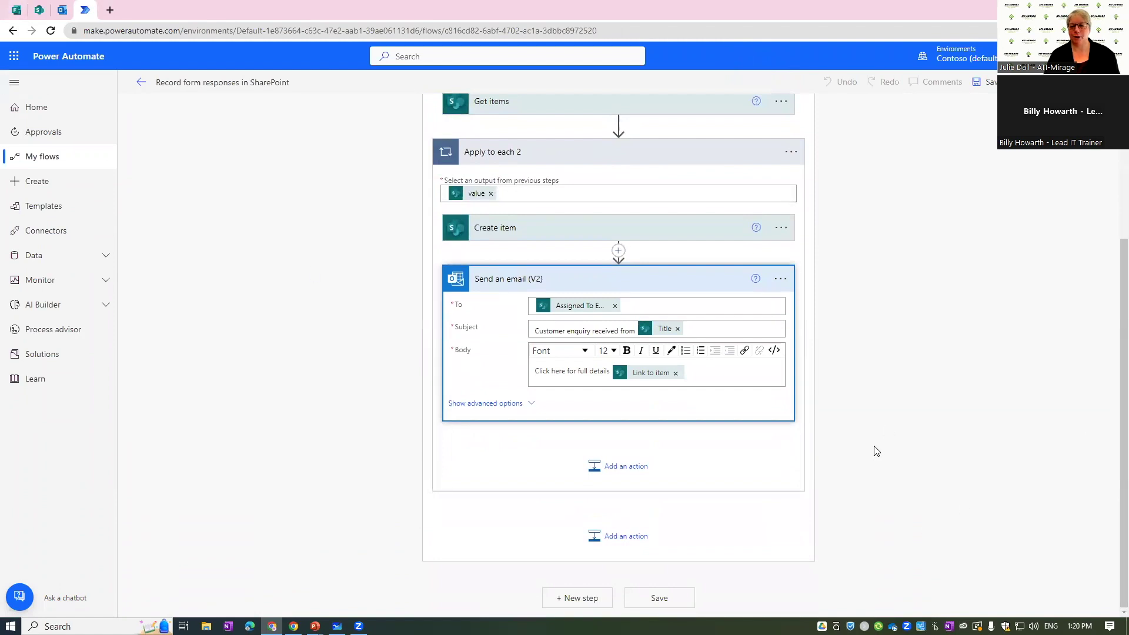
Step: Show the email body as HTML code and start it with <a href=" followed by Create item's Link to item value
{"action": "left_click", "coordinate": [775, 351]}
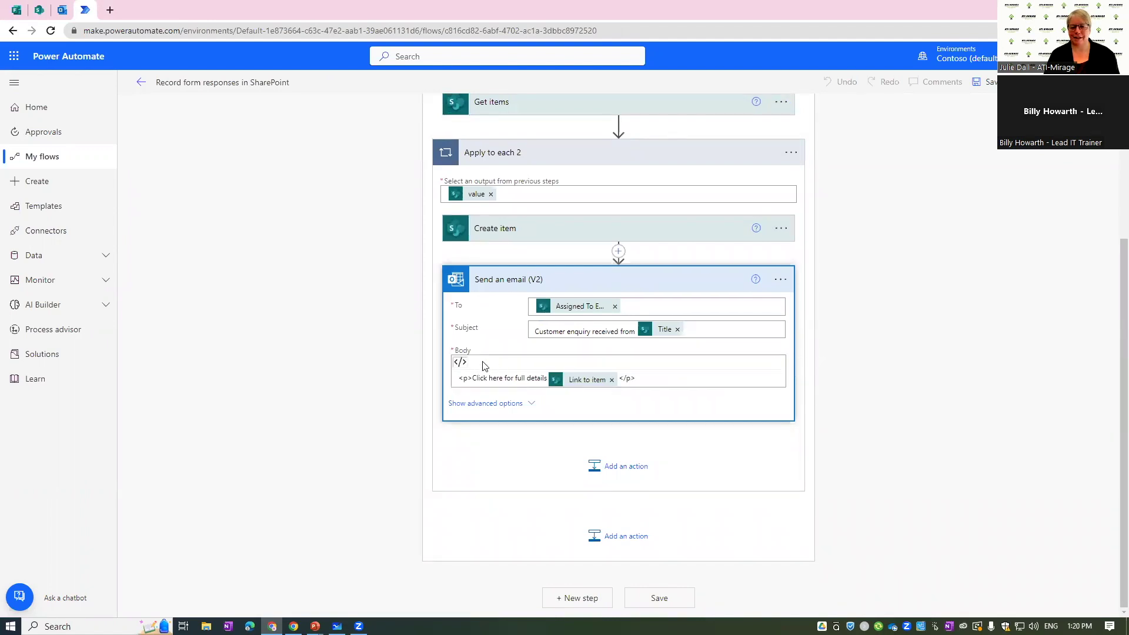
{"action": "left_click", "coordinate": [463, 377]}
{"action": "type", "text": "<a href"}
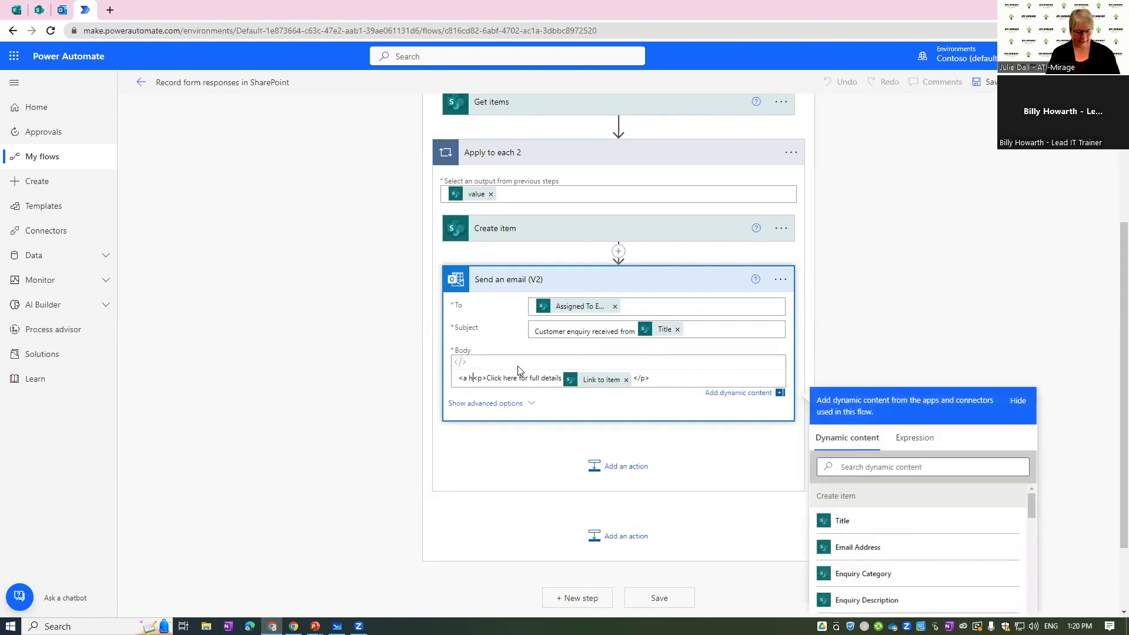
{"action": "type", "text": "=\""}
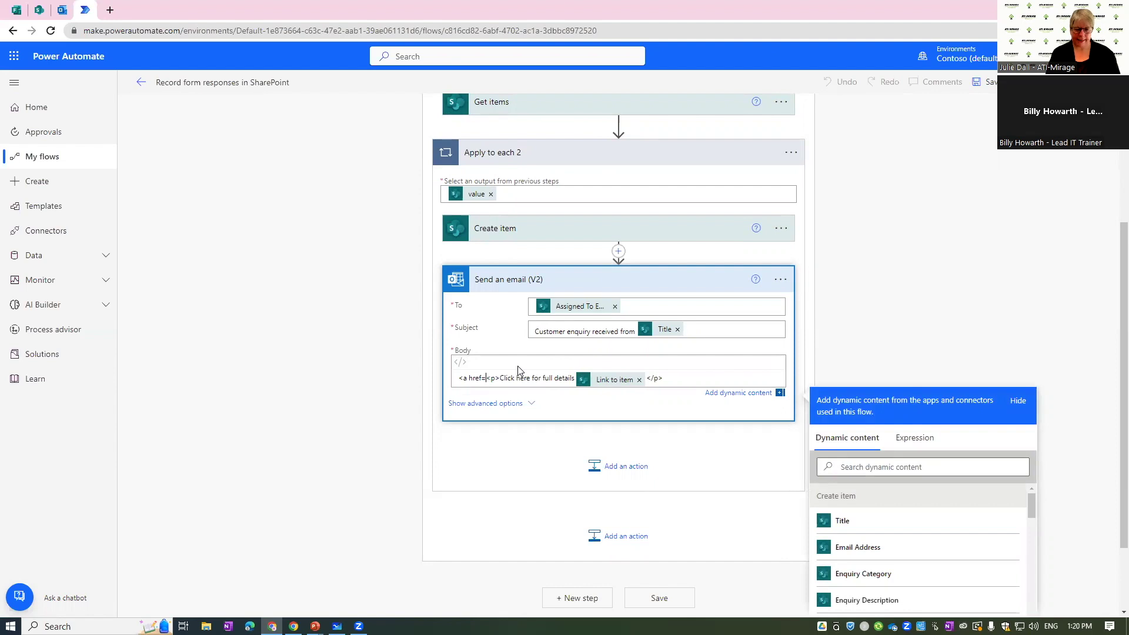
{"action": "key", "text": "shift+Right"}
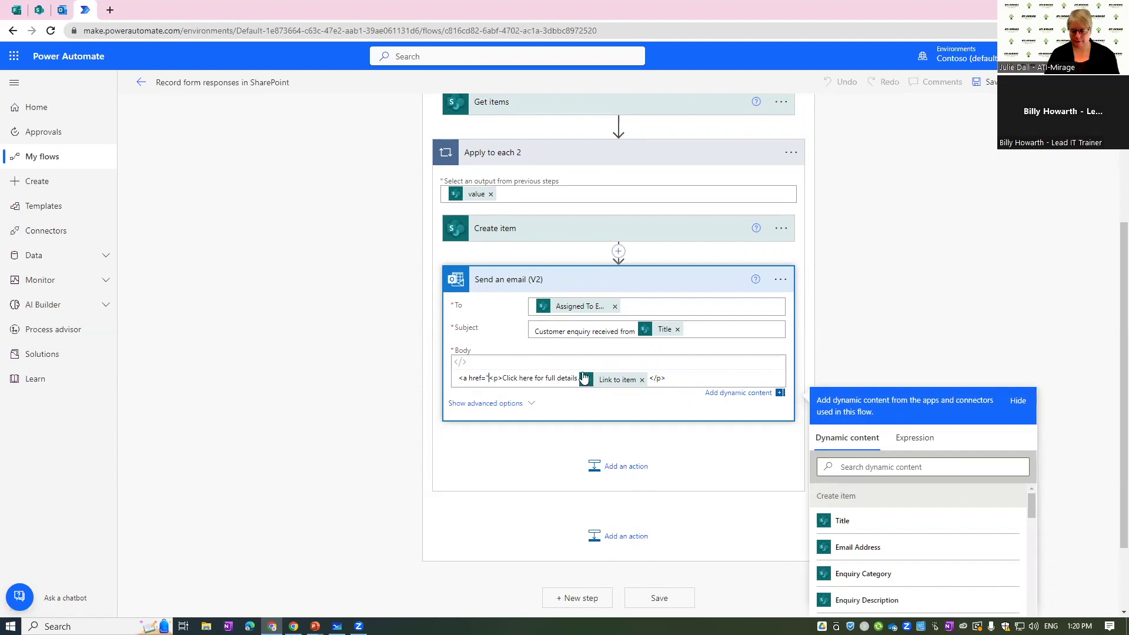
{"action": "key", "text": "Return"}
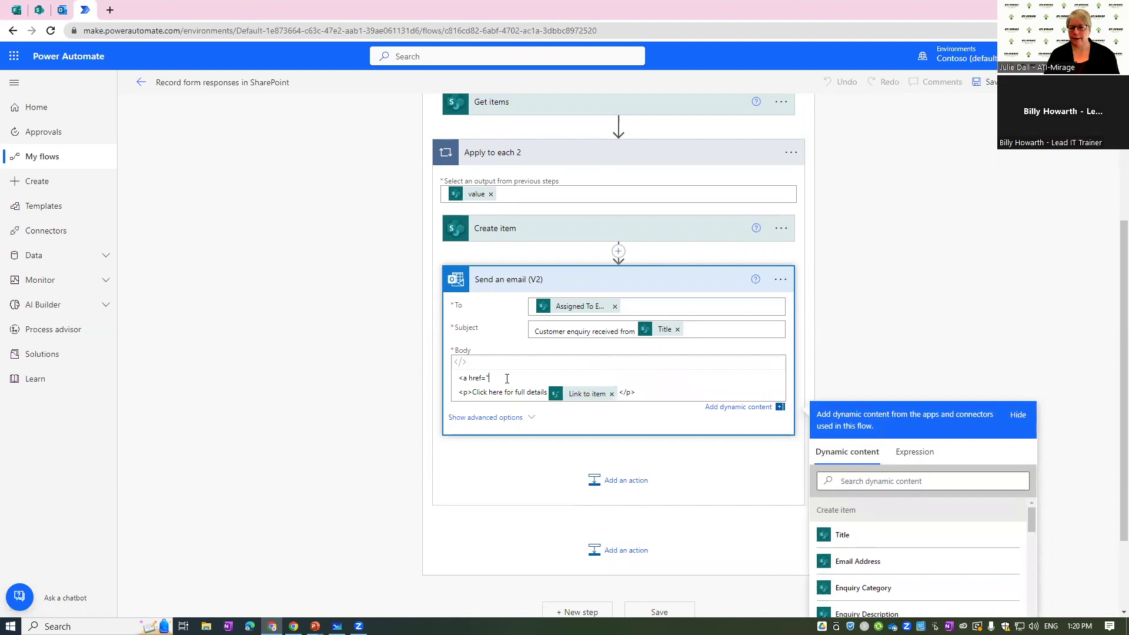
{"action": "left_click", "coordinate": [858, 481]}
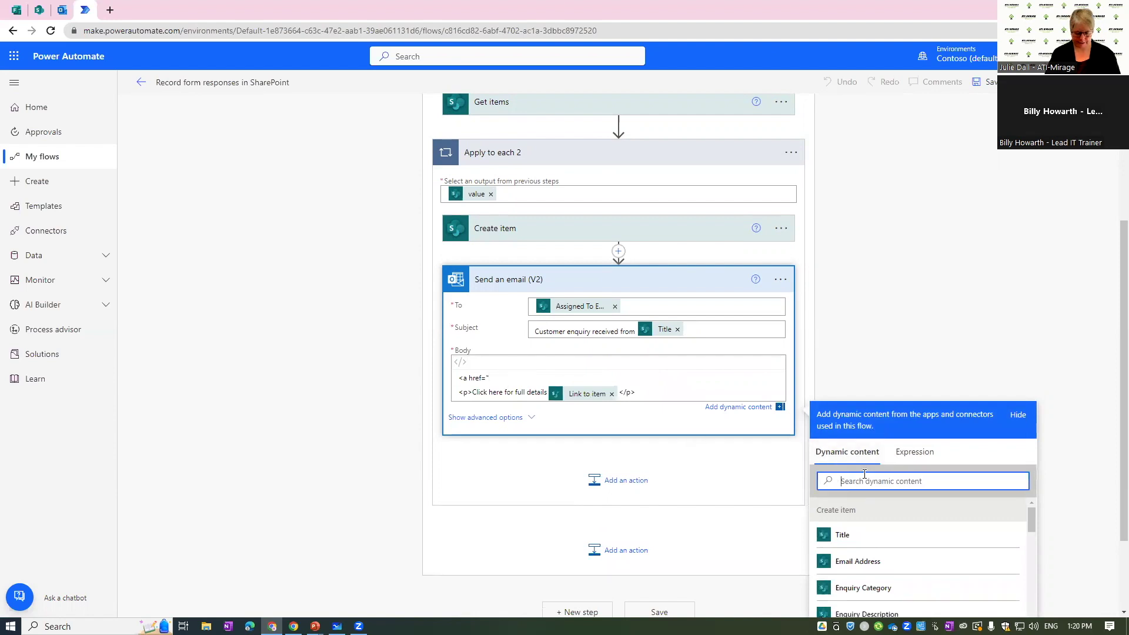
{"action": "type", "text": "link"}
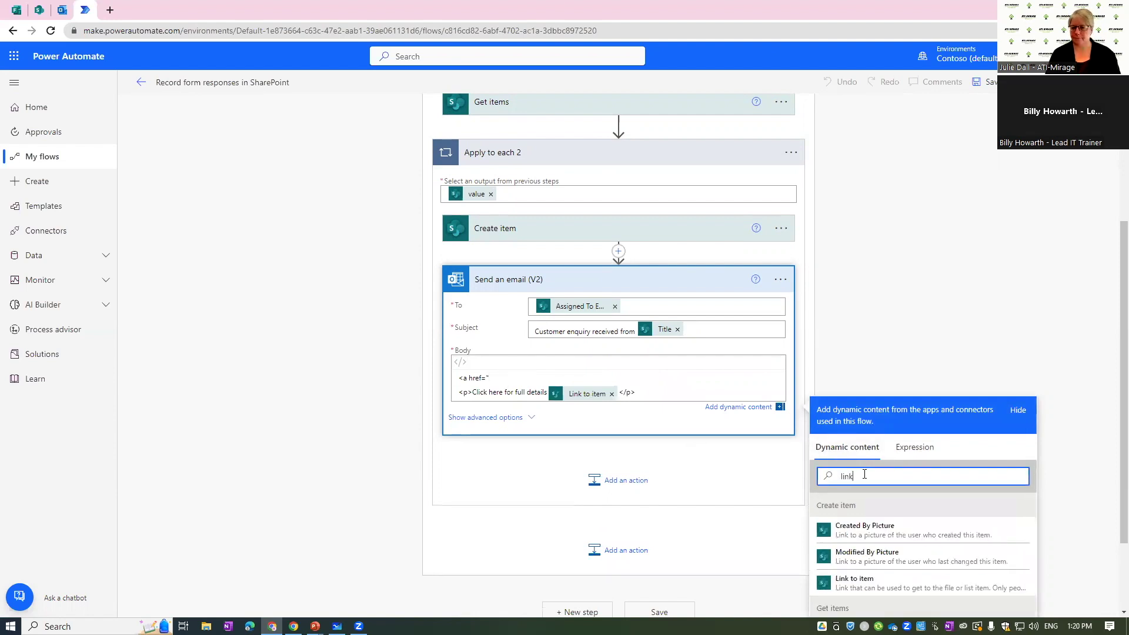
{"action": "left_click", "coordinate": [854, 582]}
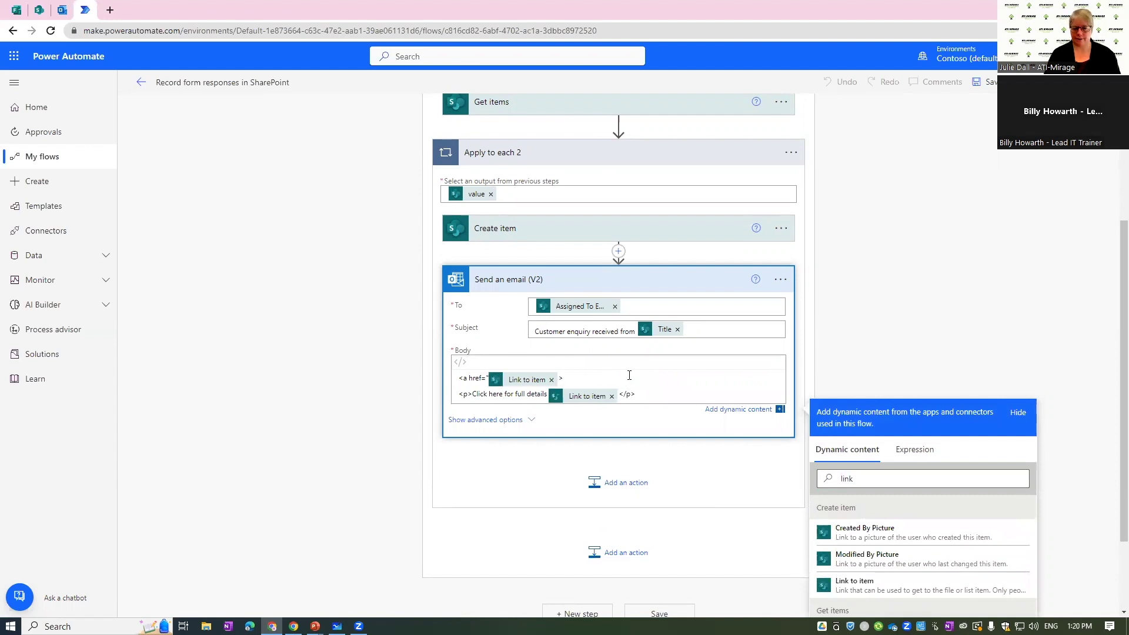
Step: Complete the anchor around "Click here for full details" with "> and </a>, removing the paragraph tags and the second Link to item value
{"action": "key", "text": "Delete"}
{"action": "key", "text": "Delete"}
{"action": "key", "text": "Delete"}
{"action": "key", "text": "Delete"}
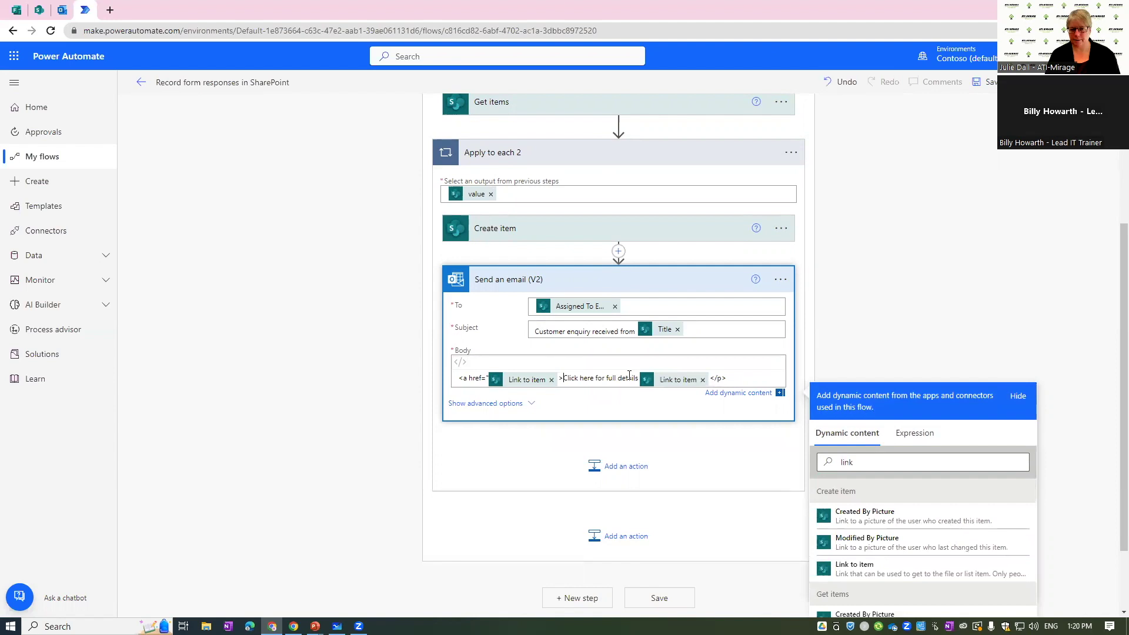
{"action": "left_click", "coordinate": [702, 380]}
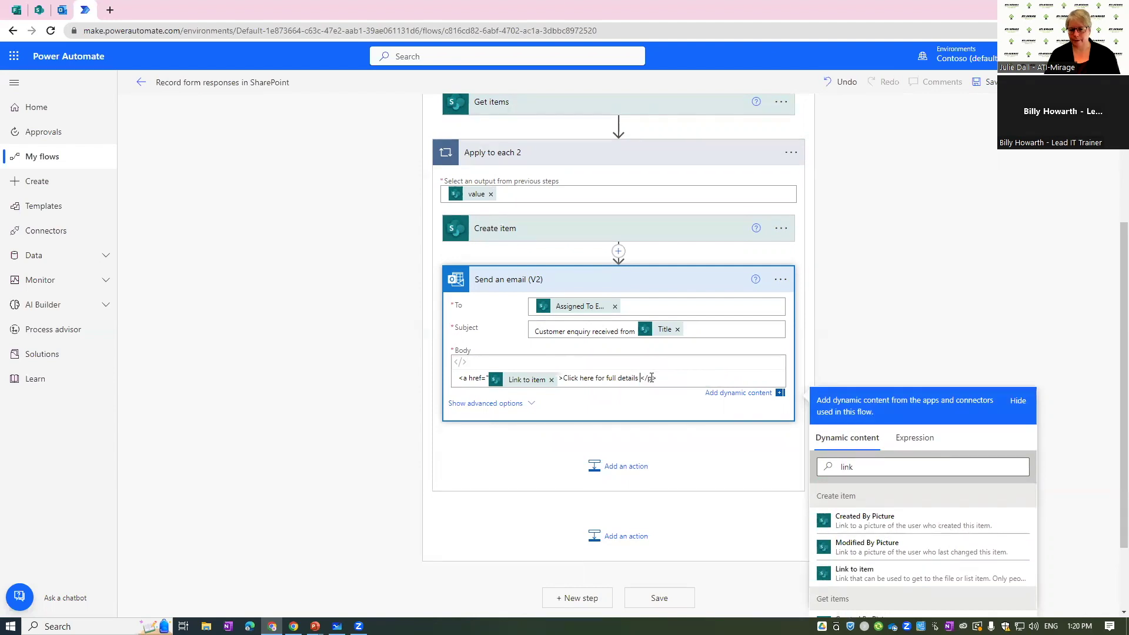
{"action": "key", "text": "shift+End"}
{"action": "type", "text": "a"}
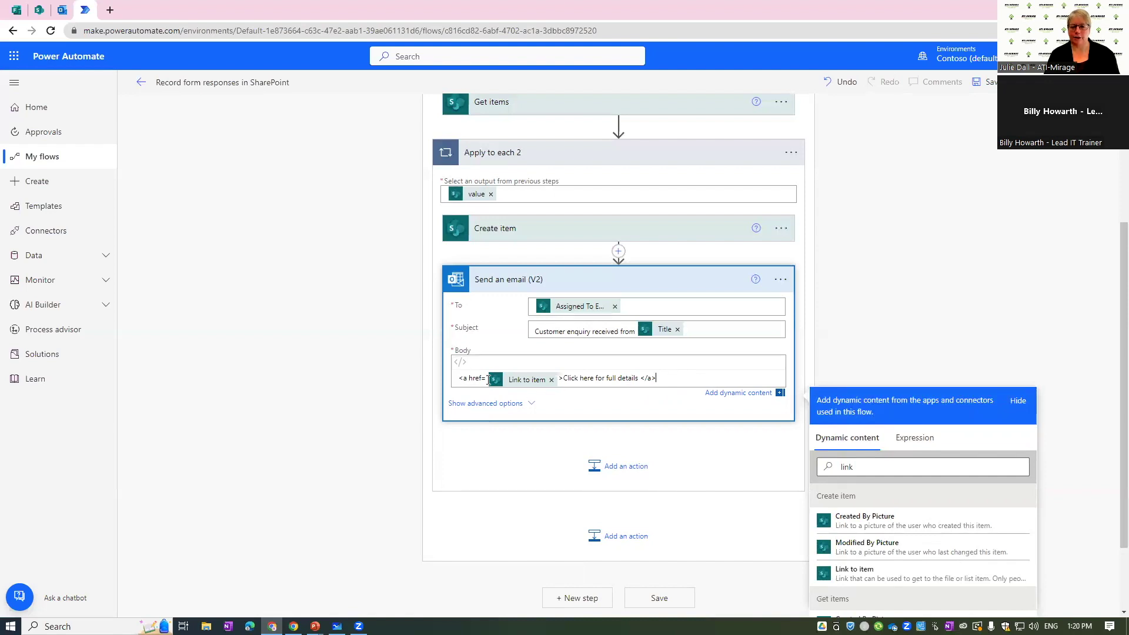
{"action": "type", "text": "\""}
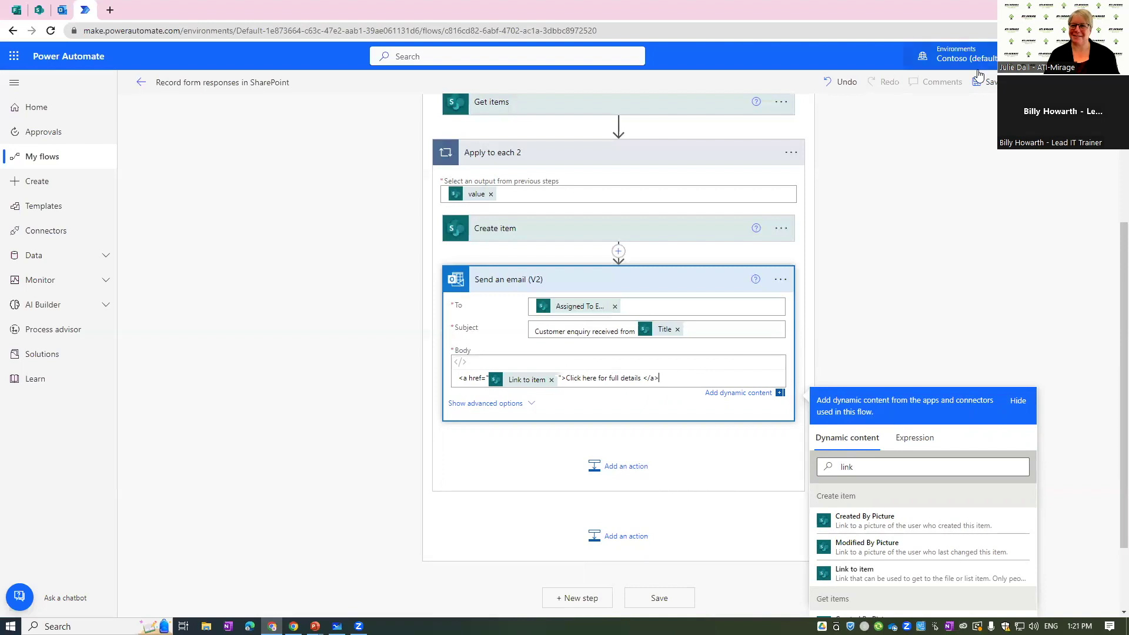
Step: Save the flow with the HTML link and rerun the automatic test using the latest successful test run
{"action": "left_click", "coordinate": [988, 112]}
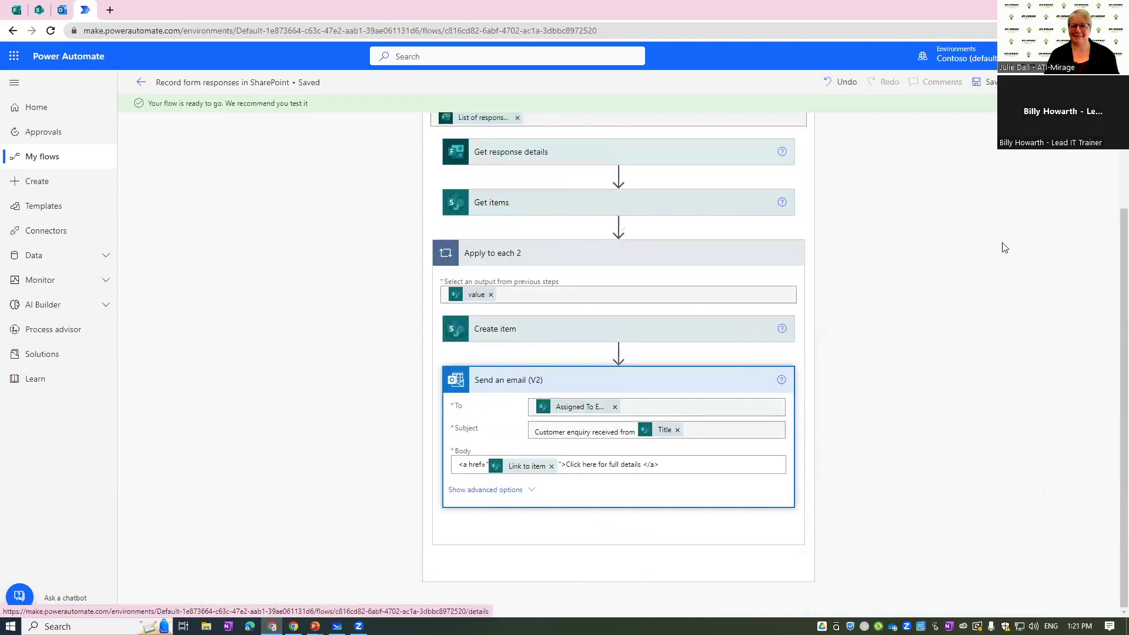
{"action": "left_click", "coordinate": [1100, 82]}
{"action": "left_click", "coordinate": [944, 155]}
{"action": "left_click", "coordinate": [964, 176]}
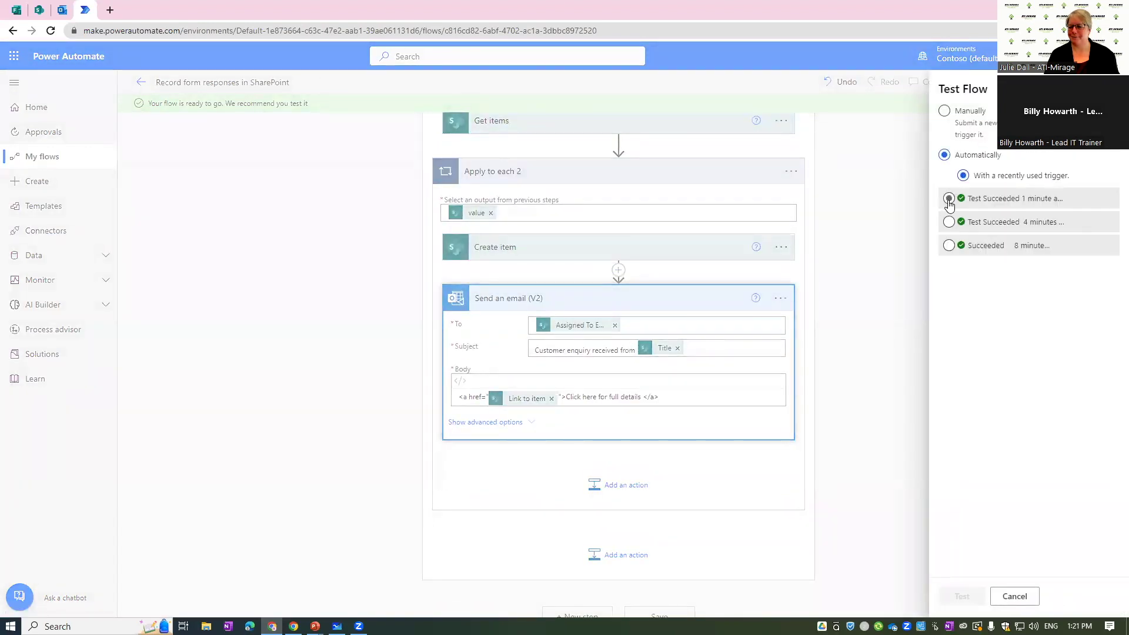
{"action": "left_click", "coordinate": [949, 198]}
{"action": "left_click", "coordinate": [963, 596]}
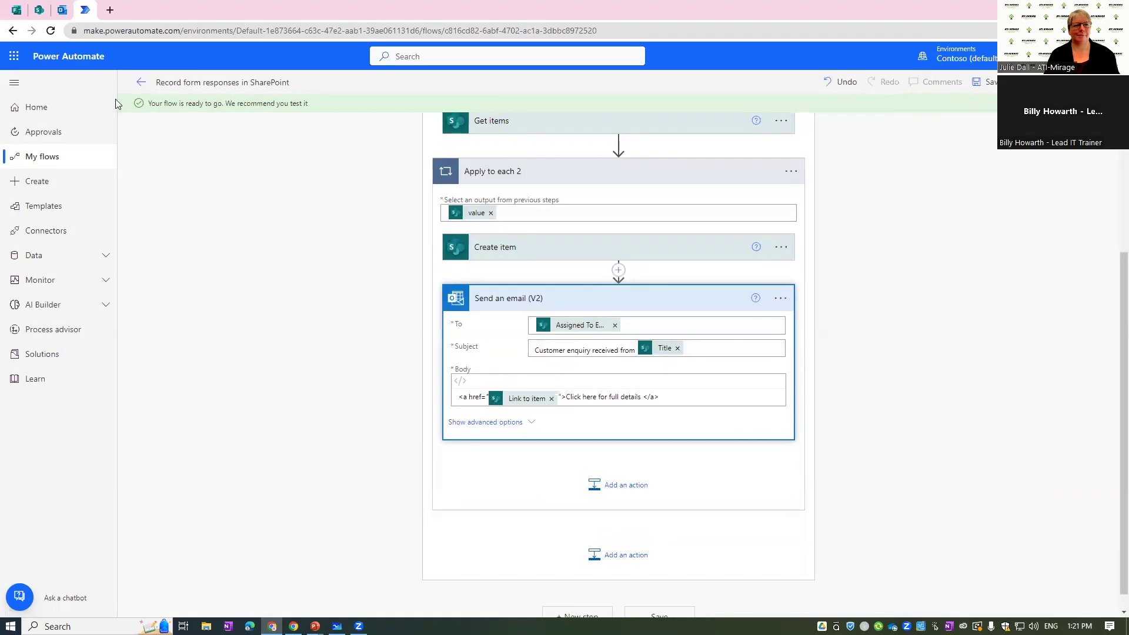
Step: Leave the flow editor, switch to SharePoint and refresh the Customer Enquiries list to check for the test run's new item
{"action": "left_click", "coordinate": [141, 88]}
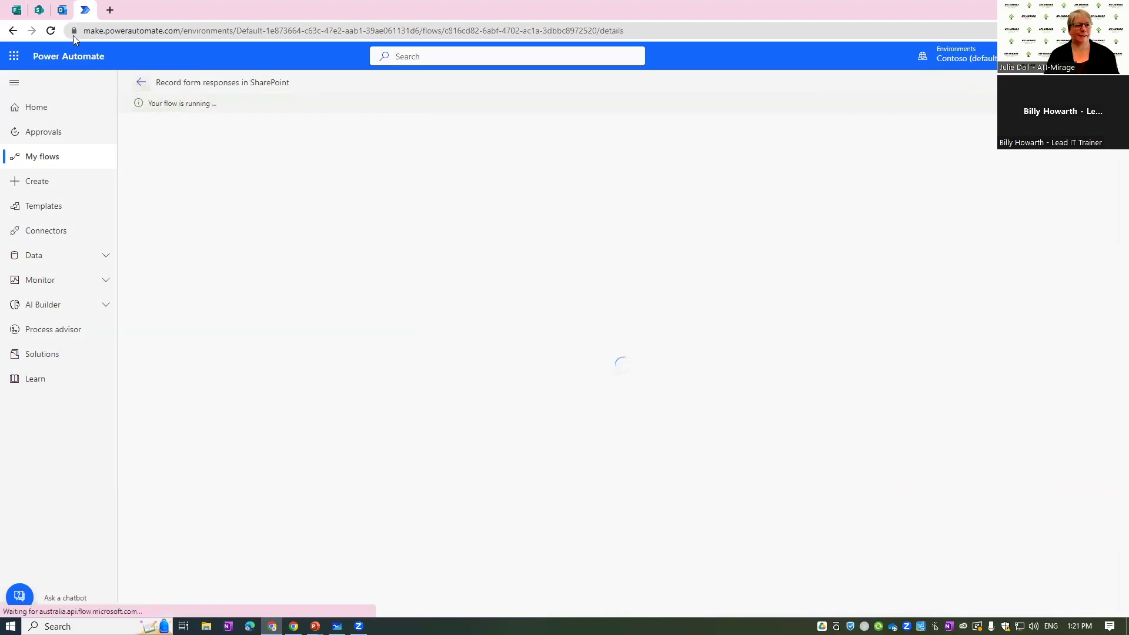
{"action": "left_click", "coordinate": [39, 10]}
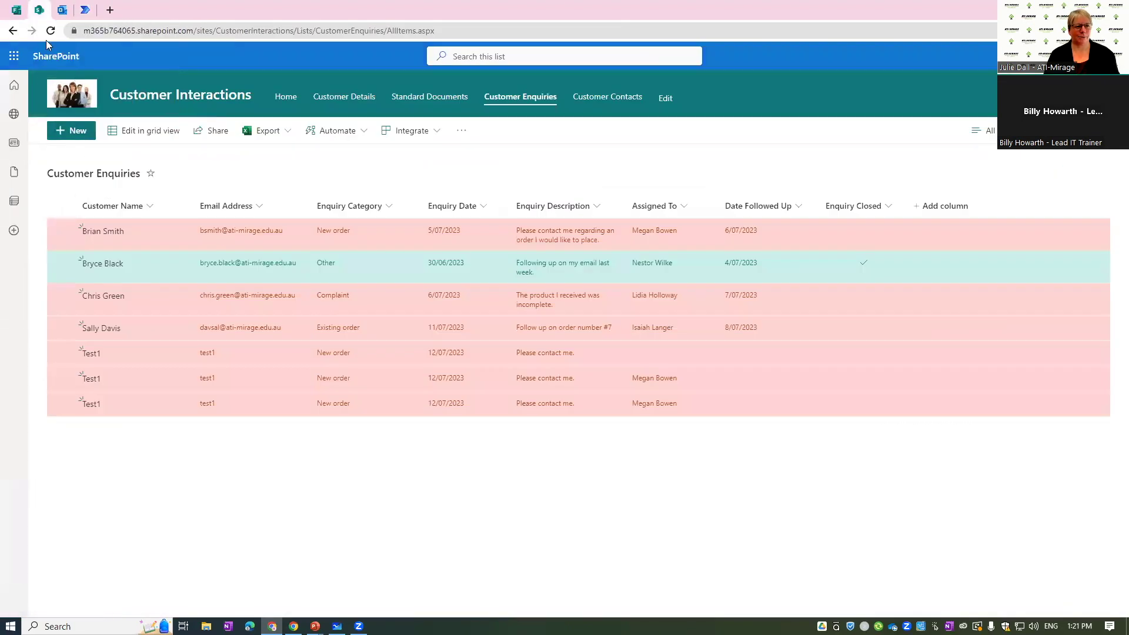
{"action": "left_click", "coordinate": [50, 30]}
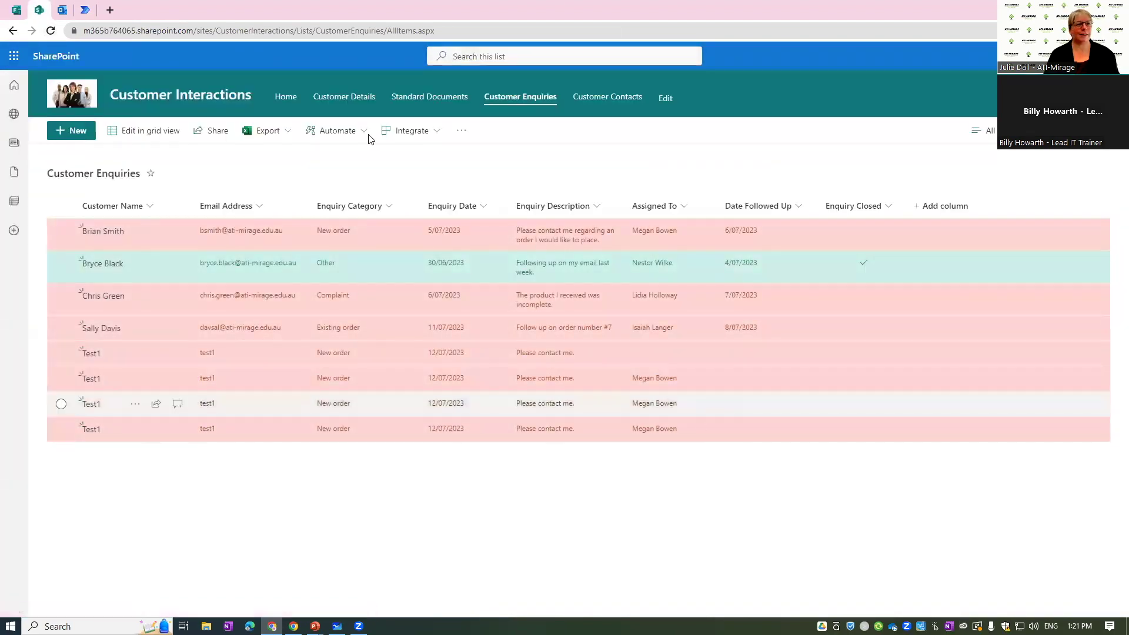
Step: Switch to Outlook, open the newest sent enquiry email, follow its "Click here for full details" link, and close the linked item
{"action": "left_click", "coordinate": [62, 11]}
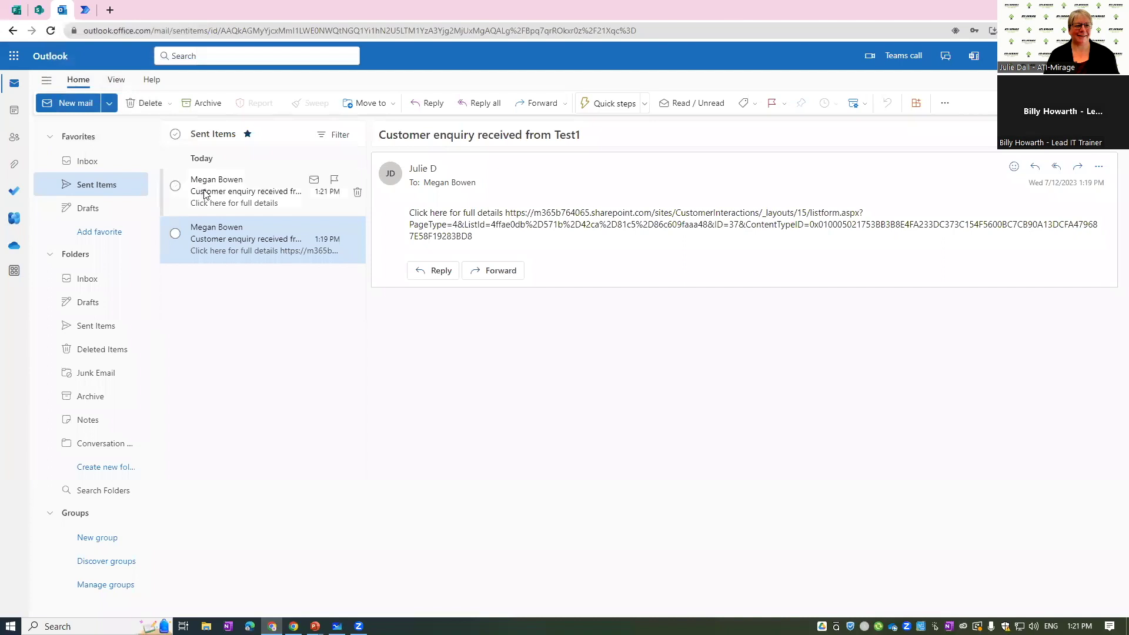
{"action": "left_click", "coordinate": [297, 194]}
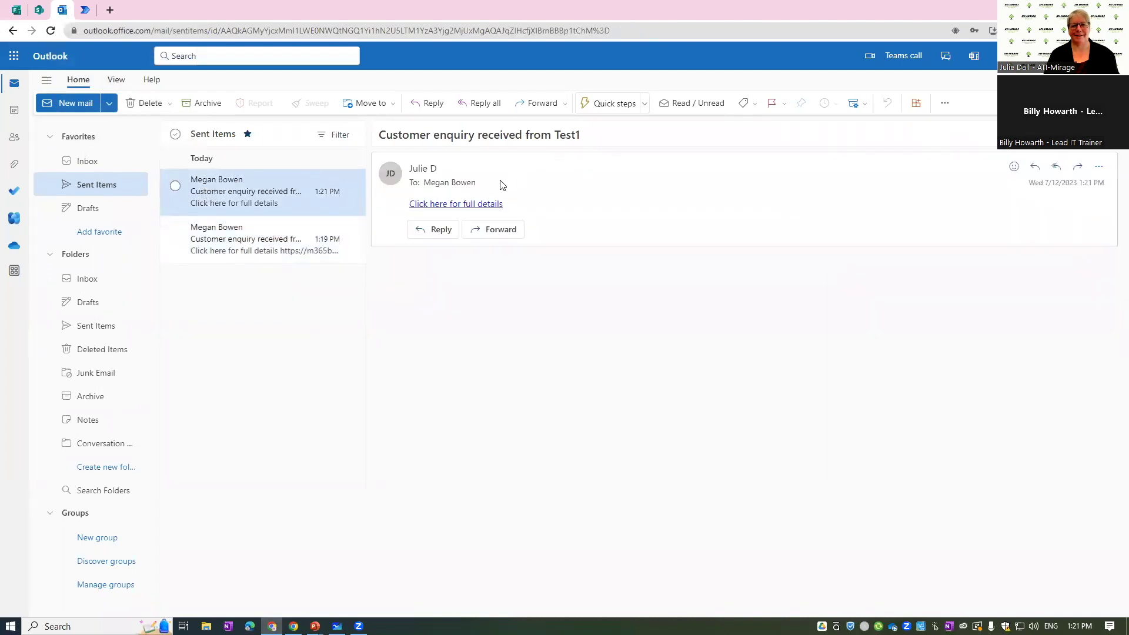
{"action": "left_click", "coordinate": [464, 206]}
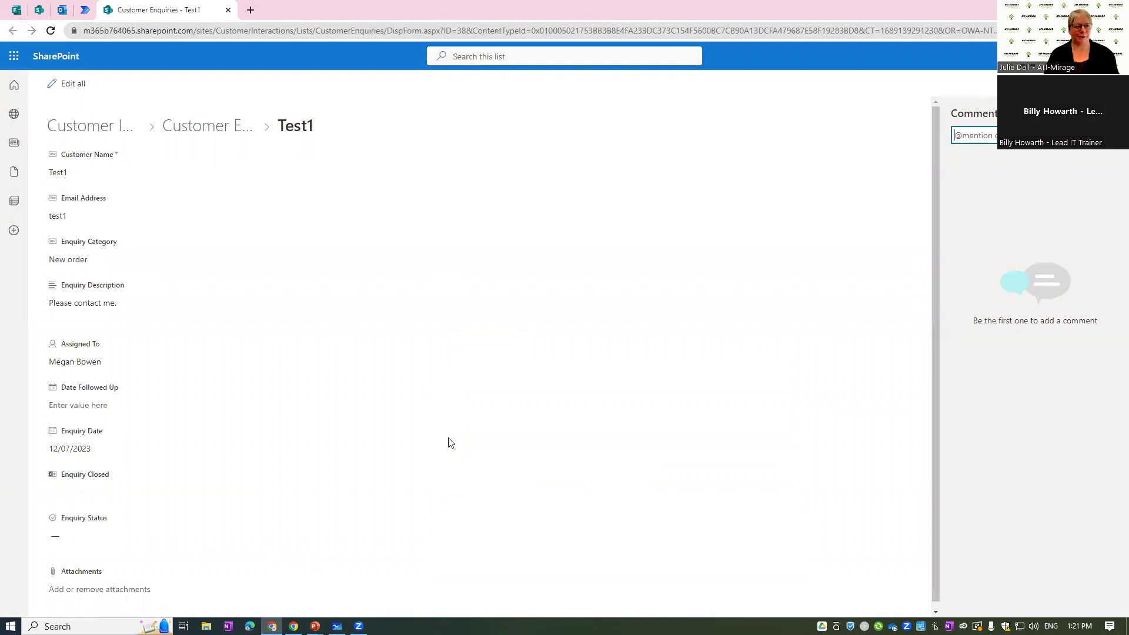
{"action": "left_click", "coordinate": [229, 12]}
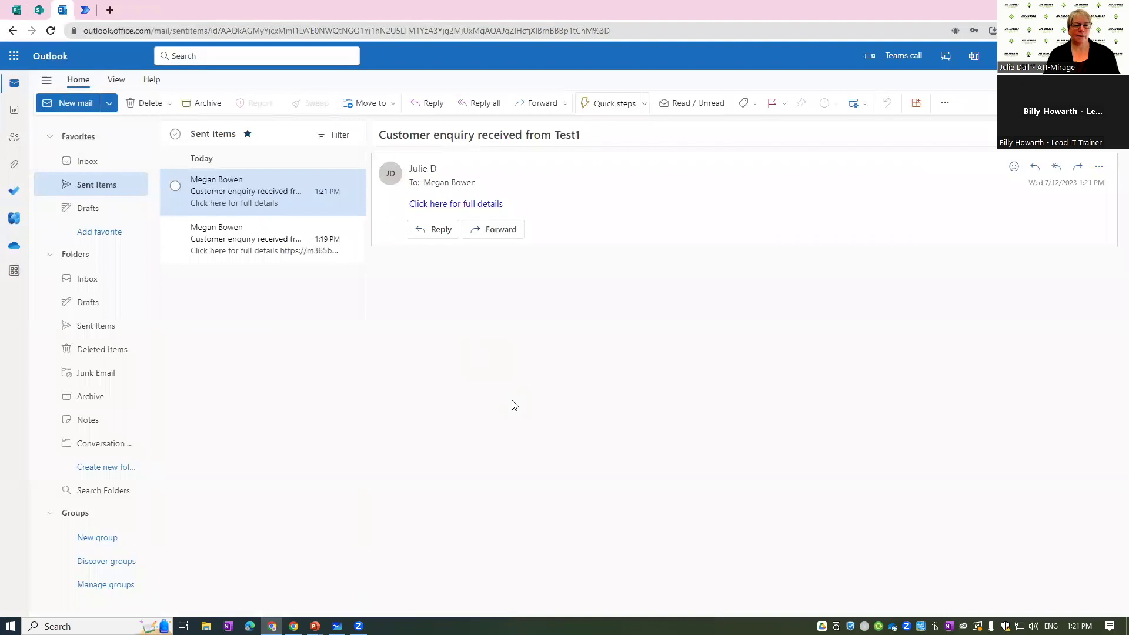
{"action": "key", "text": "alt+Tab"}
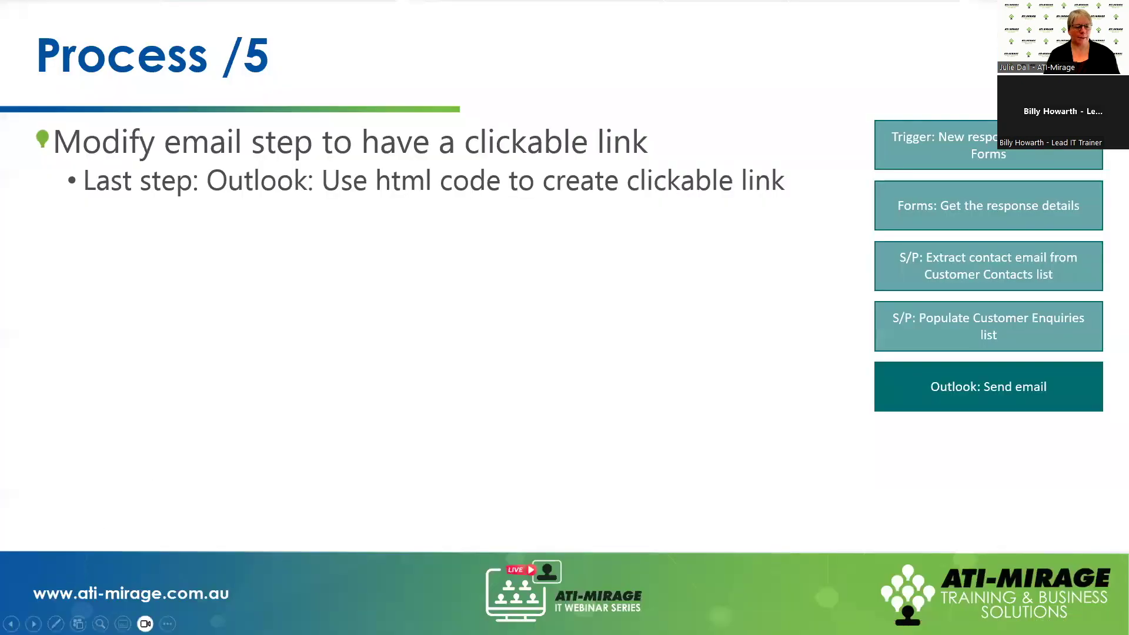
{"action": "left_click", "coordinate": [36, 623]}
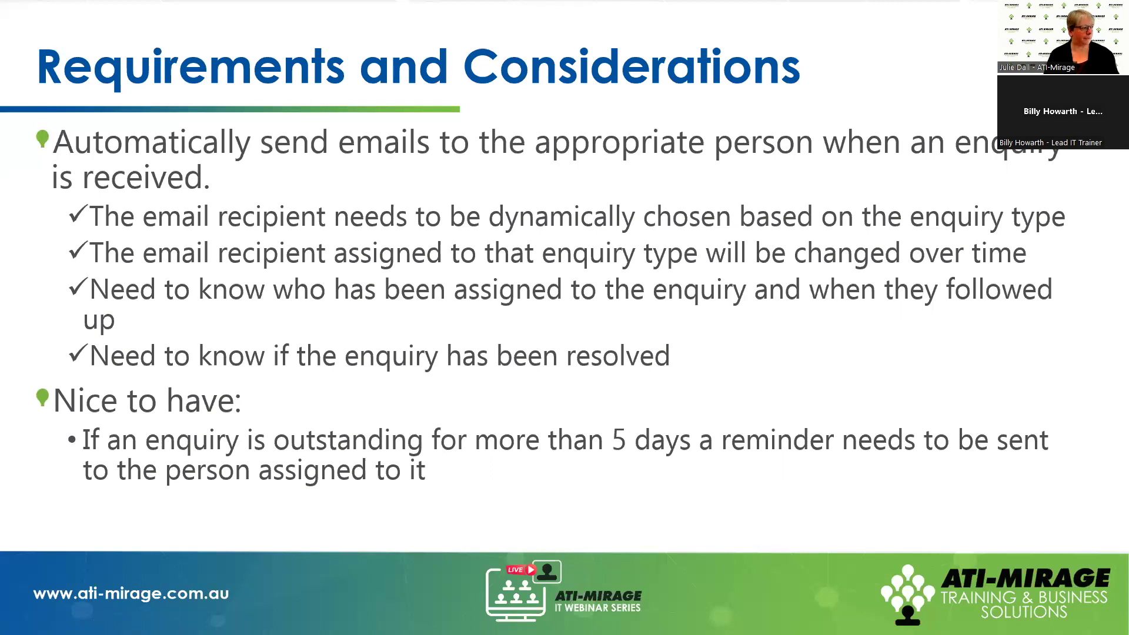
{"action": "key", "text": "alt+Tab"}
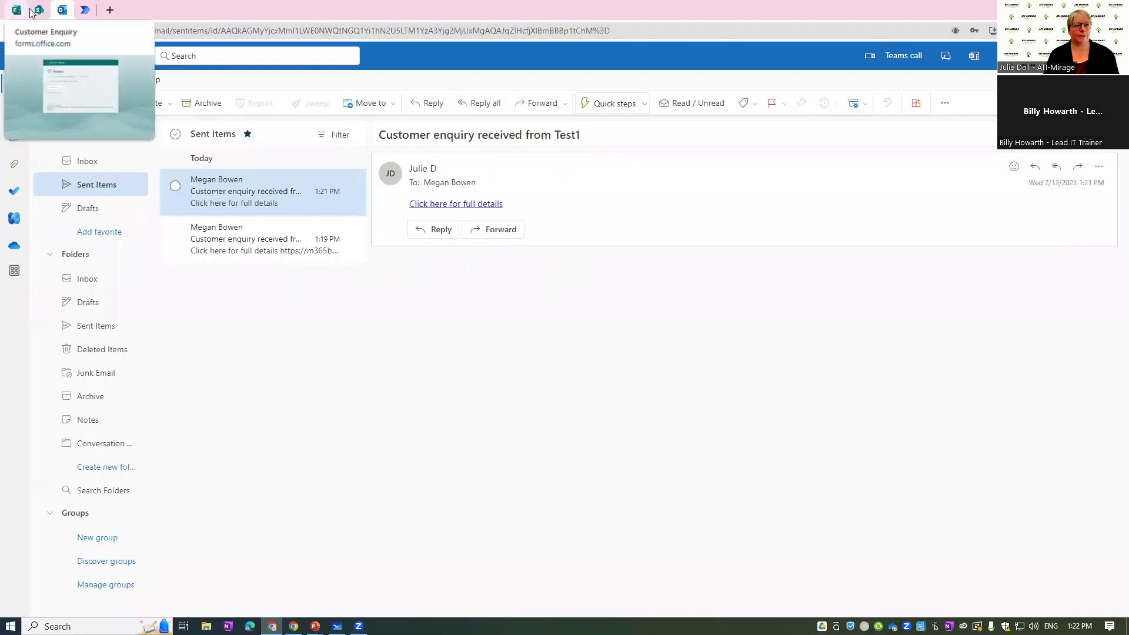
{"action": "left_click", "coordinate": [39, 9]}
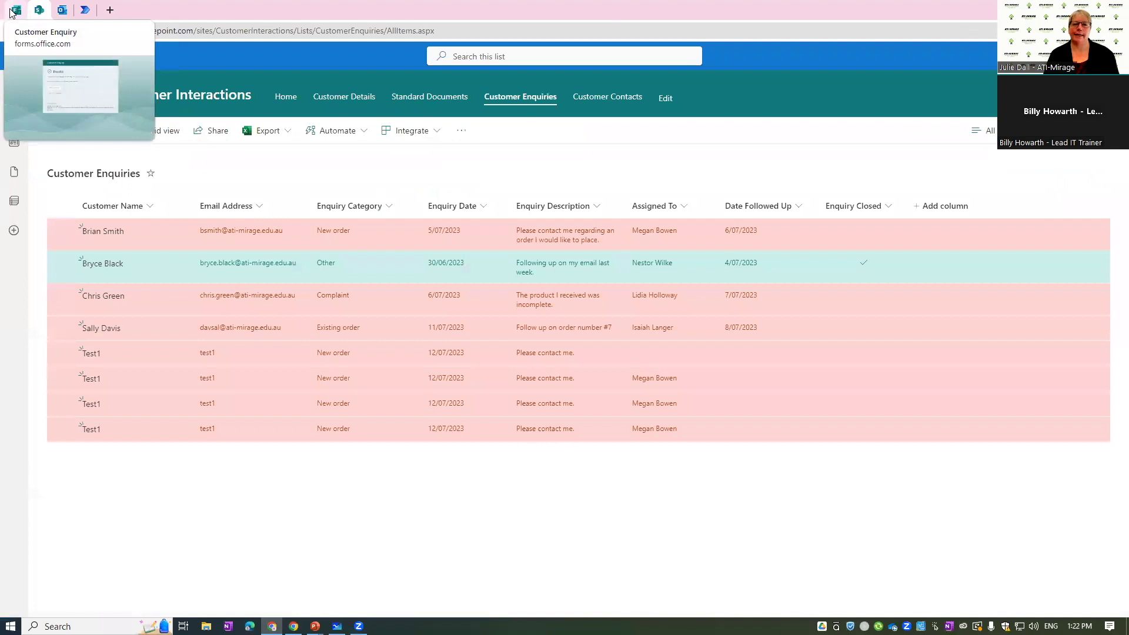
{"action": "left_click", "coordinate": [14, 10]}
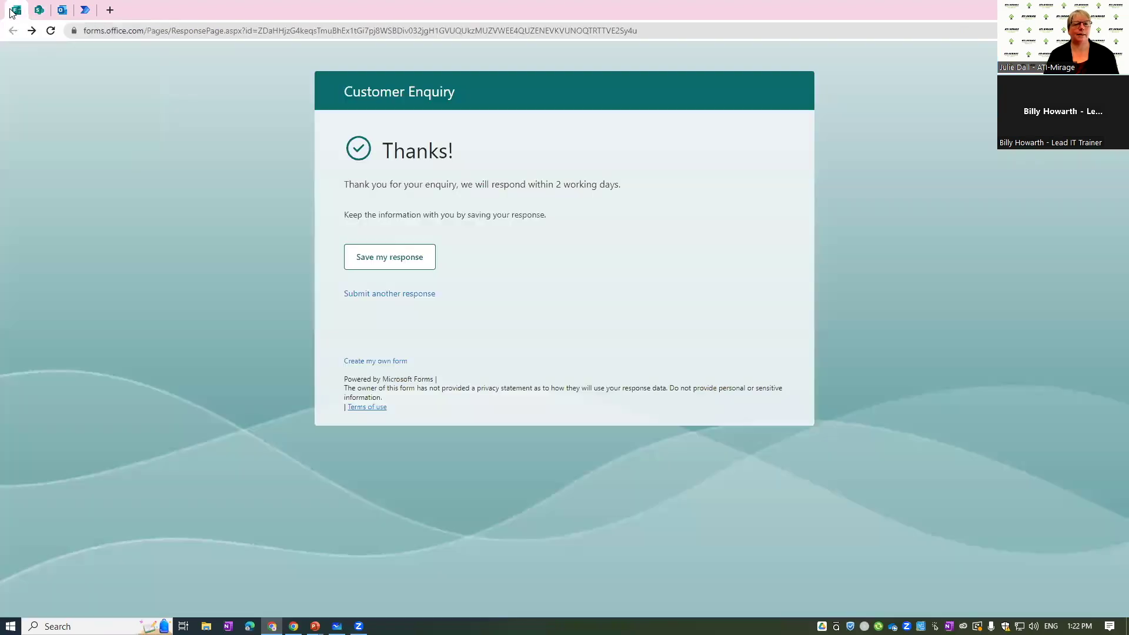
{"action": "left_click", "coordinate": [39, 9]}
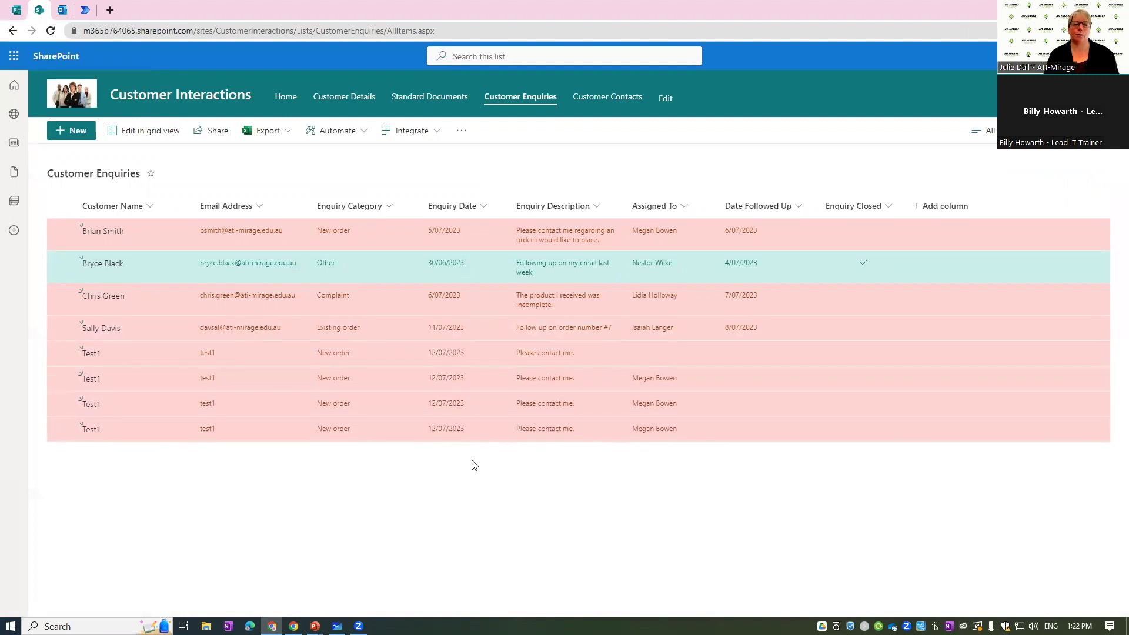
Step: Submit another Customer Enquiry form response with Test2 as full name and email address, Complaint as the concern, and the description "Order was late"
{"action": "left_click", "coordinate": [16, 9]}
{"action": "left_click", "coordinate": [424, 296]}
{"action": "left_click", "coordinate": [443, 227]}
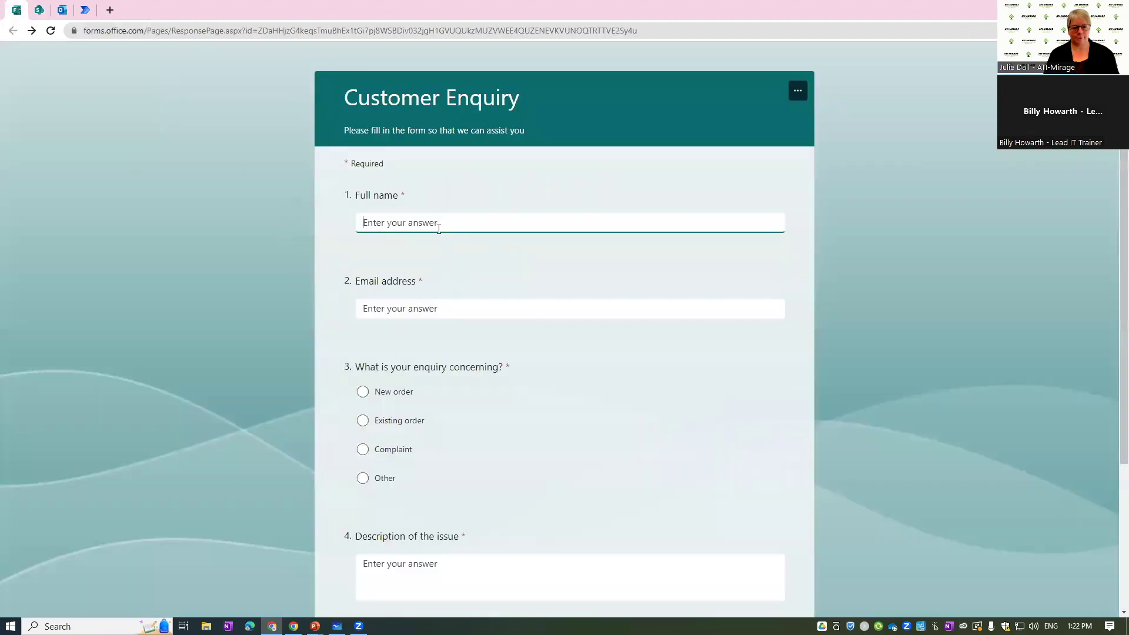
{"action": "type", "text": "Test2"}
{"action": "left_click", "coordinate": [398, 308]}
{"action": "type", "text": "Test2"}
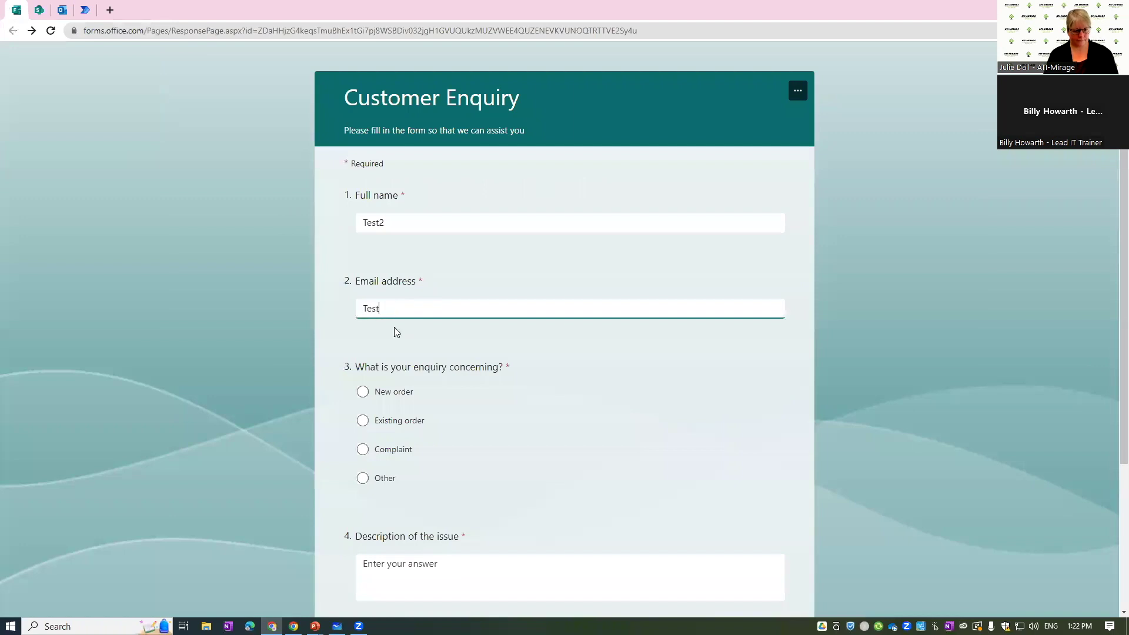
{"action": "left_click", "coordinate": [370, 450]}
{"action": "left_click", "coordinate": [438, 569]}
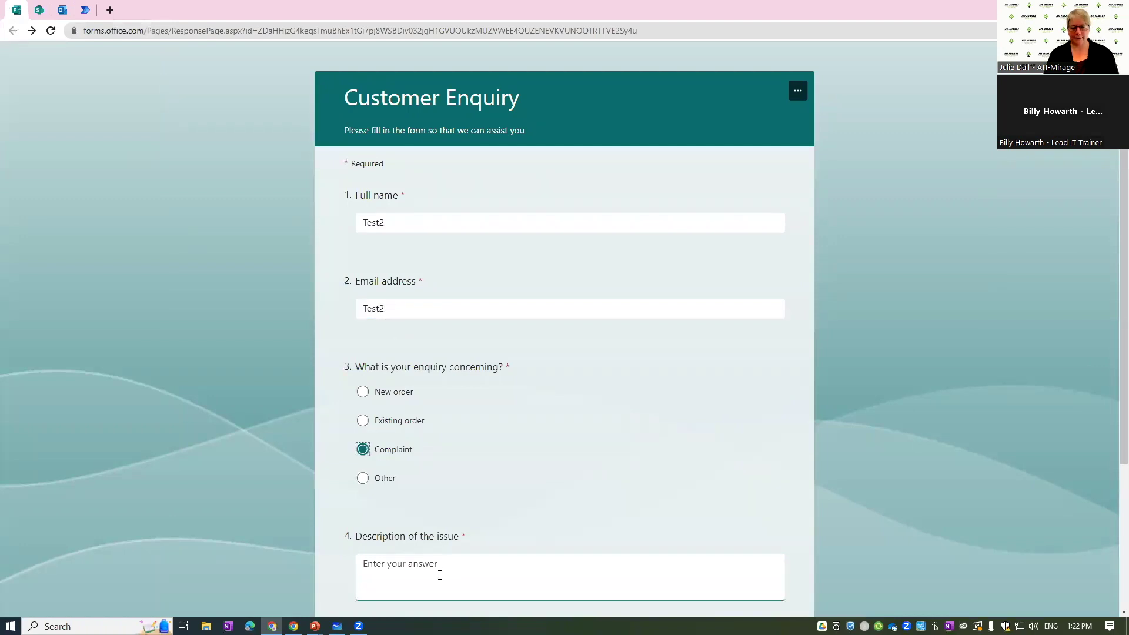
{"action": "type", "text": "Order was late"}
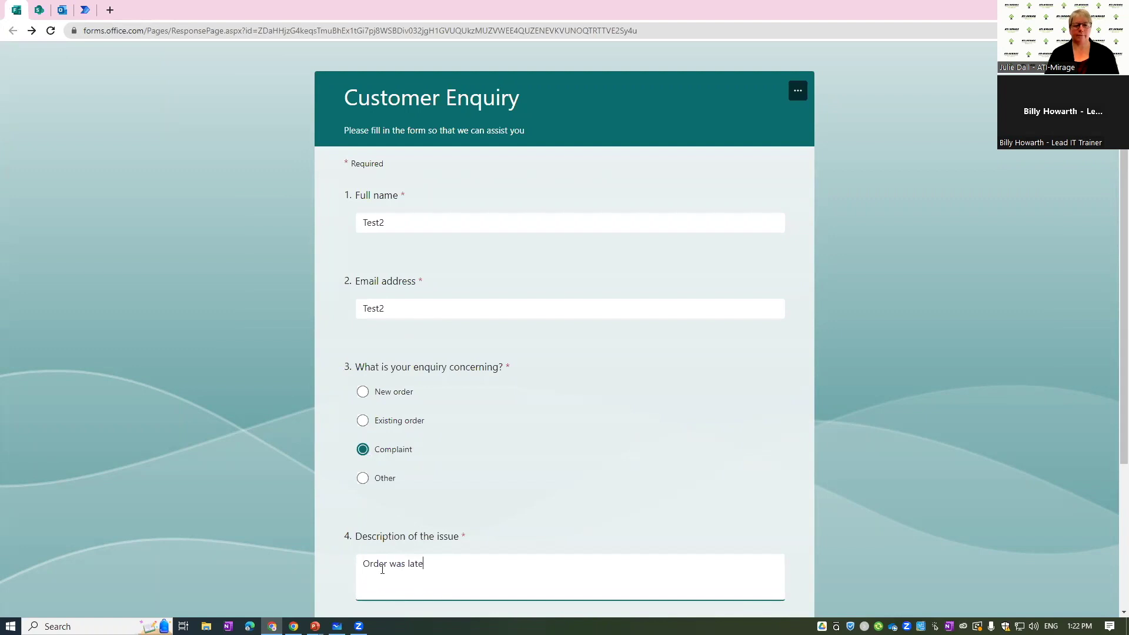
{"action": "scroll", "coordinate": [383, 570], "scroll_direction": "down", "scroll_amount": 3}
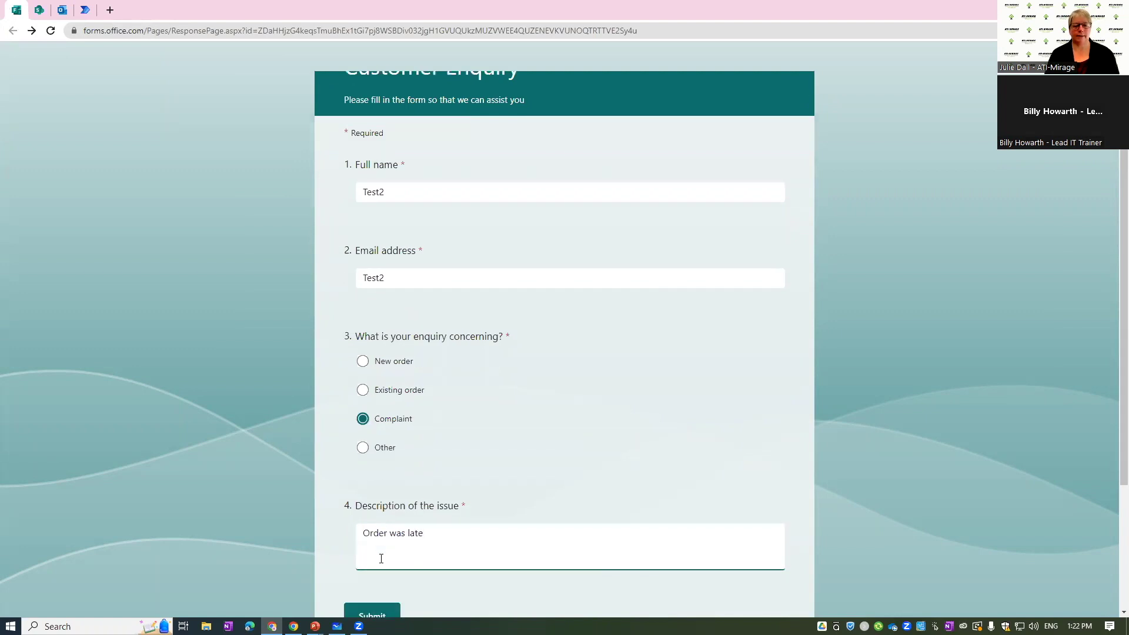
{"action": "left_click", "coordinate": [377, 474]}
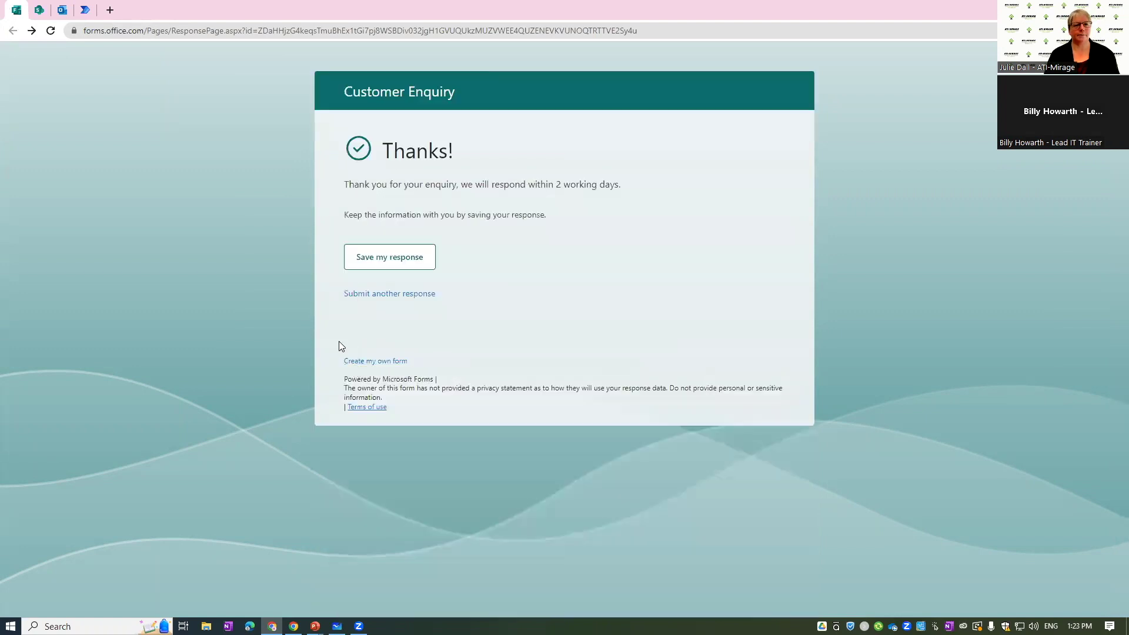
Step: Switch to SharePoint and refresh the Customer Enquiries list to check who the Test2 complaint is assigned to
{"action": "left_click", "coordinate": [39, 10]}
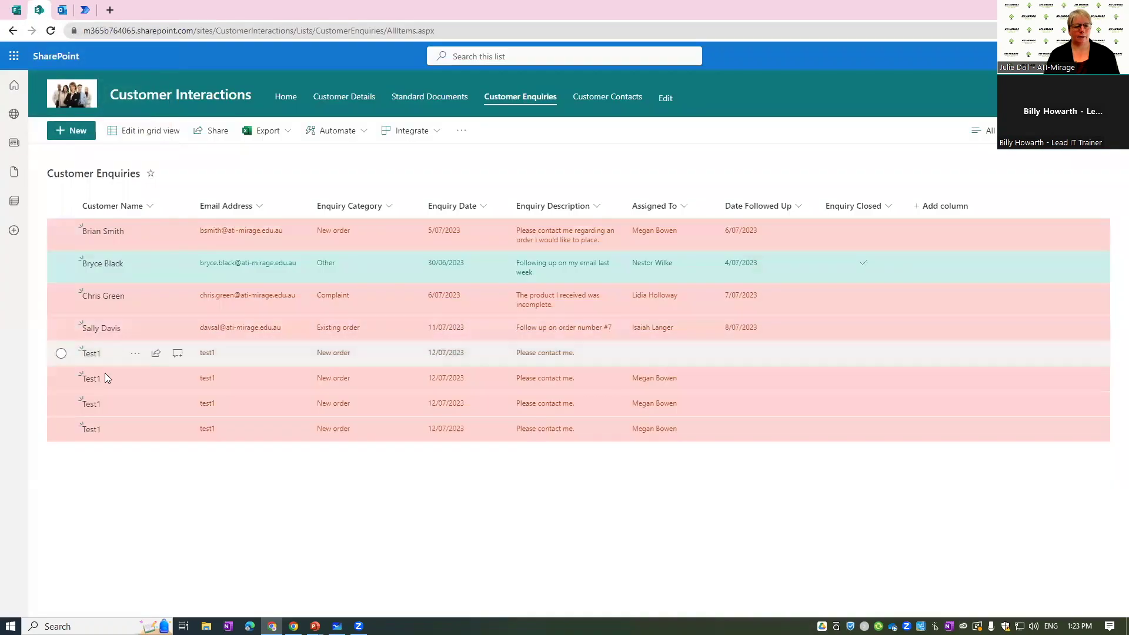
{"action": "left_click", "coordinate": [50, 30]}
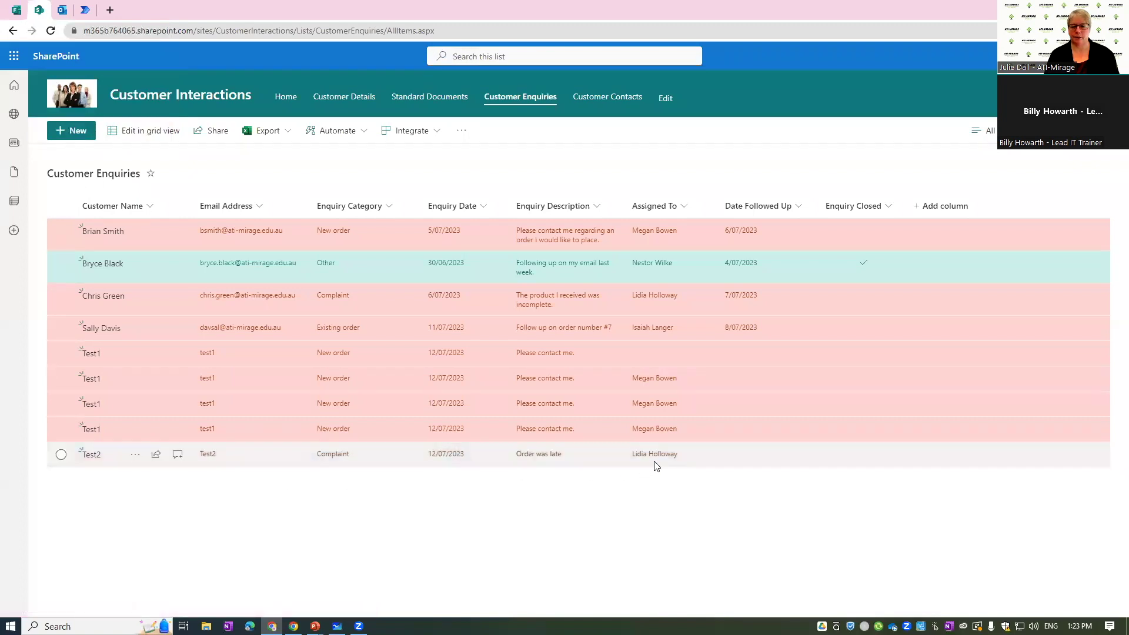
Step: In the Customer Contacts list, replace the contact for the New order topic with a different person and close the item
{"action": "left_click", "coordinate": [612, 103]}
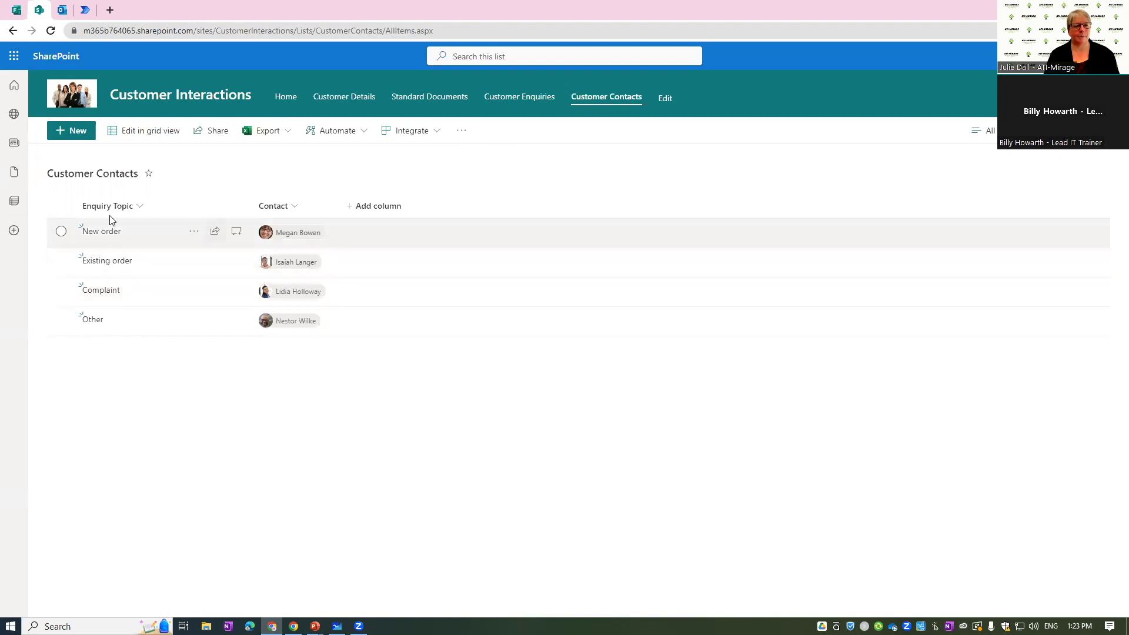
{"action": "left_click", "coordinate": [94, 232]}
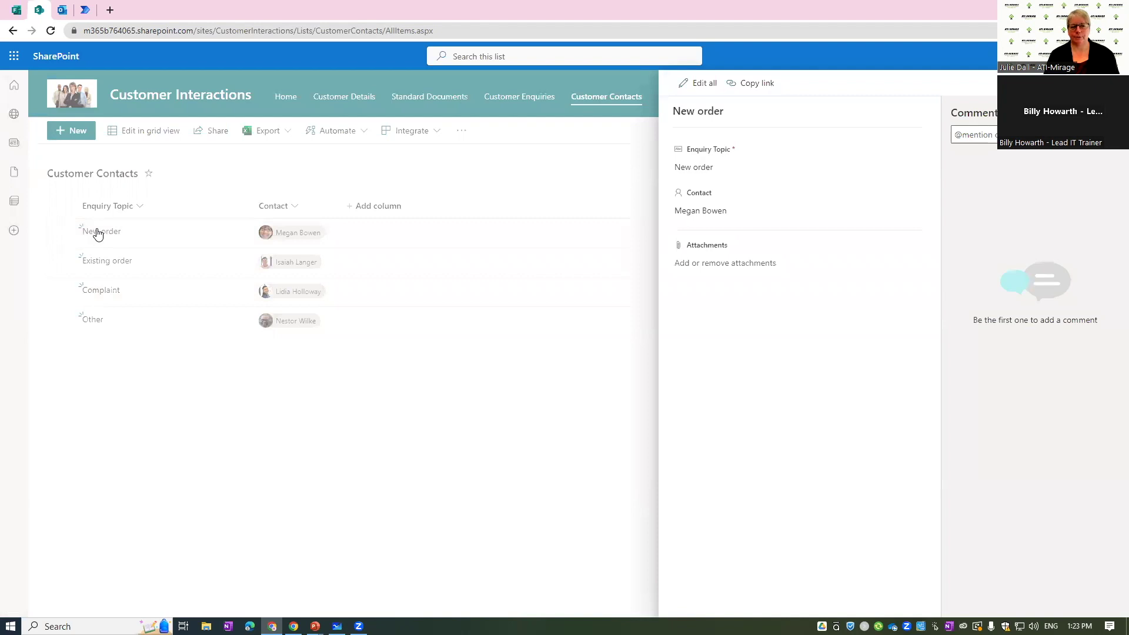
{"action": "left_click", "coordinate": [759, 214]}
{"action": "left_click", "coordinate": [762, 211]}
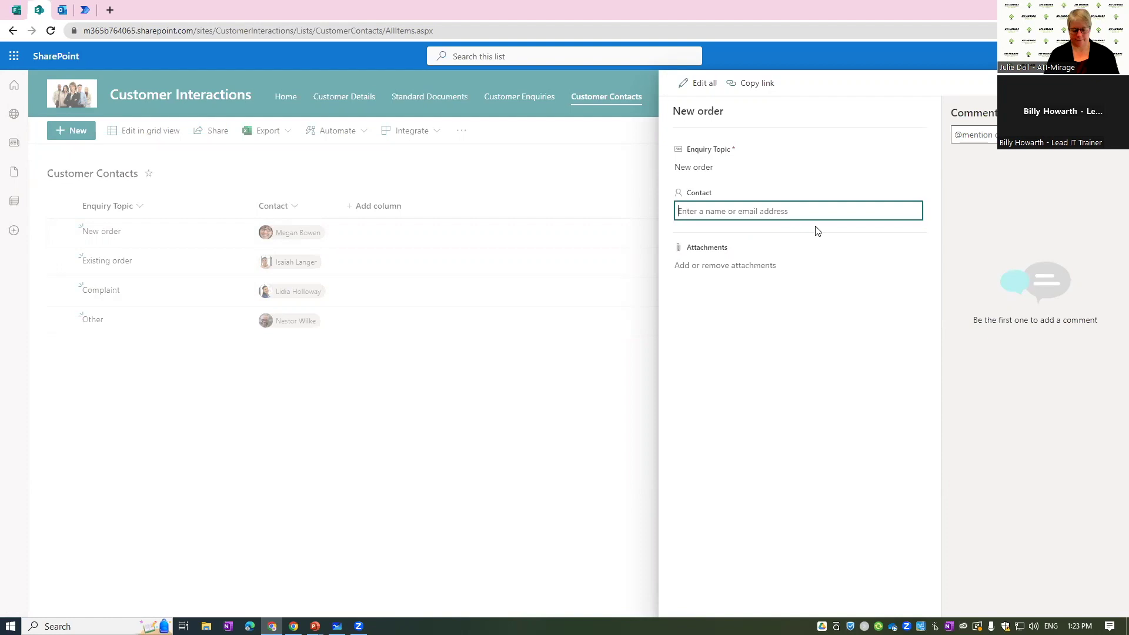
{"action": "type", "text": "bill"}
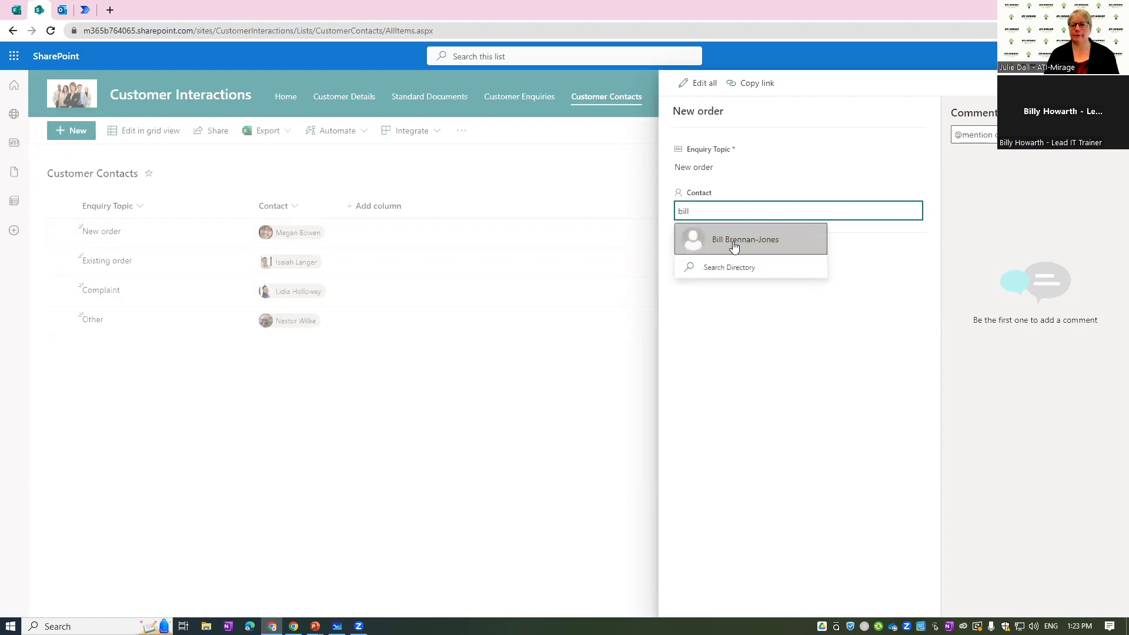
{"action": "left_click", "coordinate": [814, 236]}
{"action": "key", "text": "Escape"}
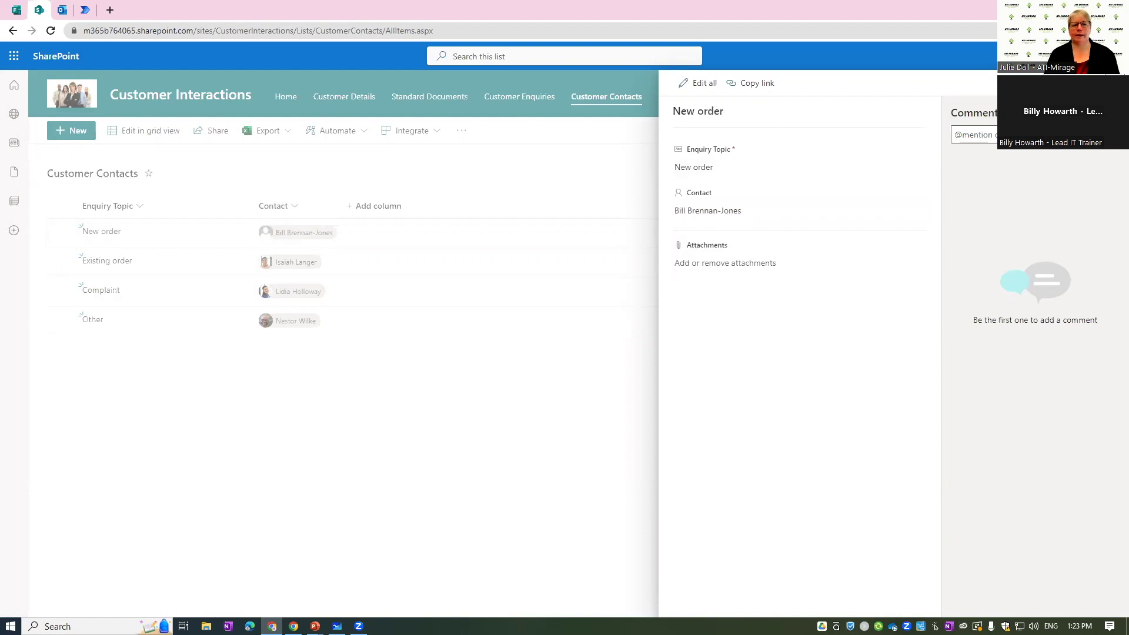
{"action": "mouse_move", "coordinate": [297, 242]}
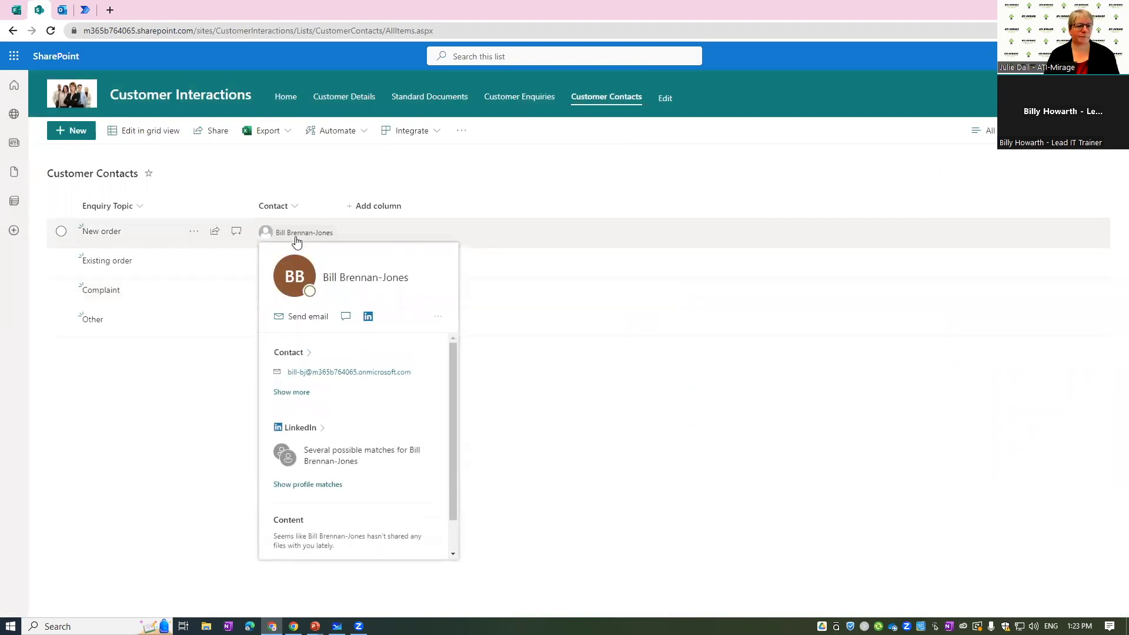
Step: Submit another Customer Enquiry form response with Test3 as full name and email address, New order as the concern, and the description "Contact me."
{"action": "left_click", "coordinate": [15, 14]}
{"action": "left_click", "coordinate": [385, 292]}
{"action": "left_click", "coordinate": [375, 227]}
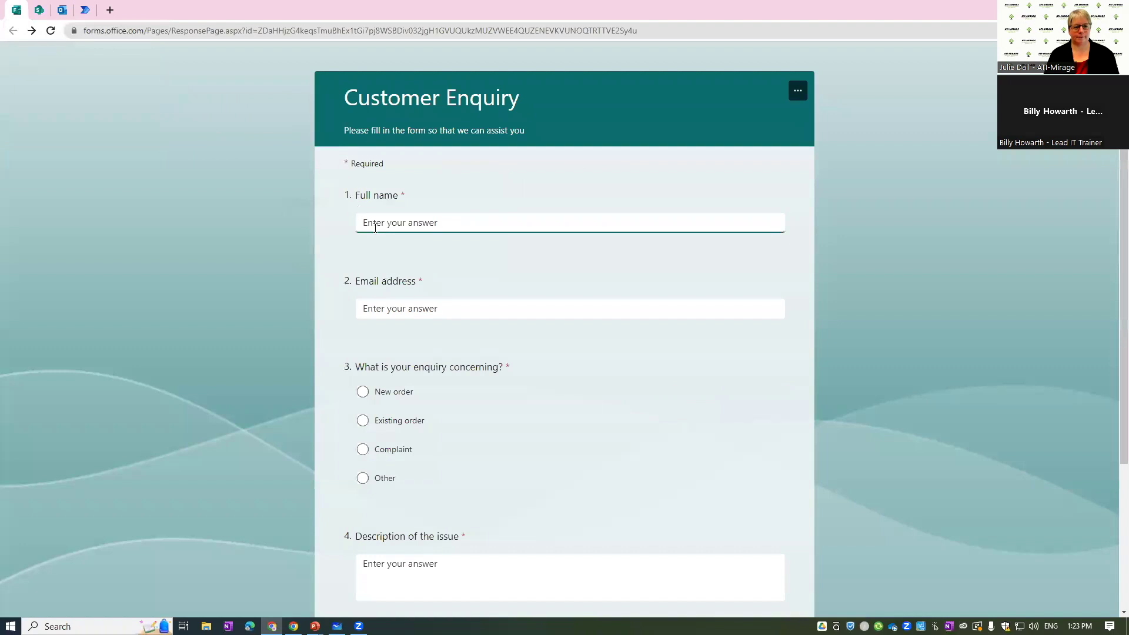
{"action": "type", "text": "Test3"}
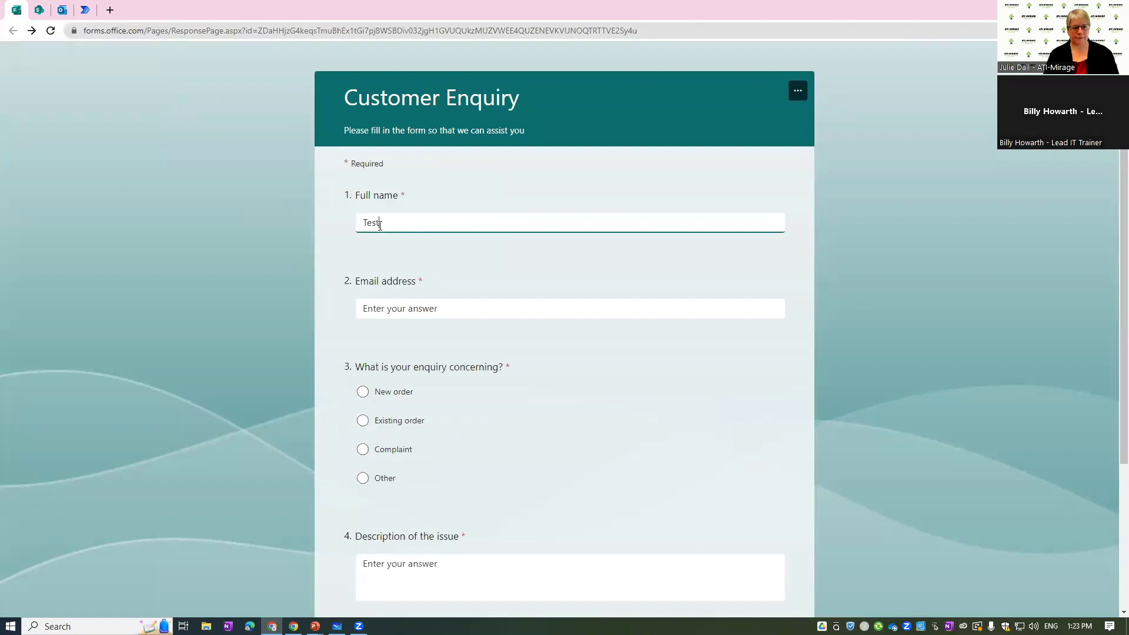
{"action": "left_click", "coordinate": [385, 317]}
{"action": "type", "text": "Test"}
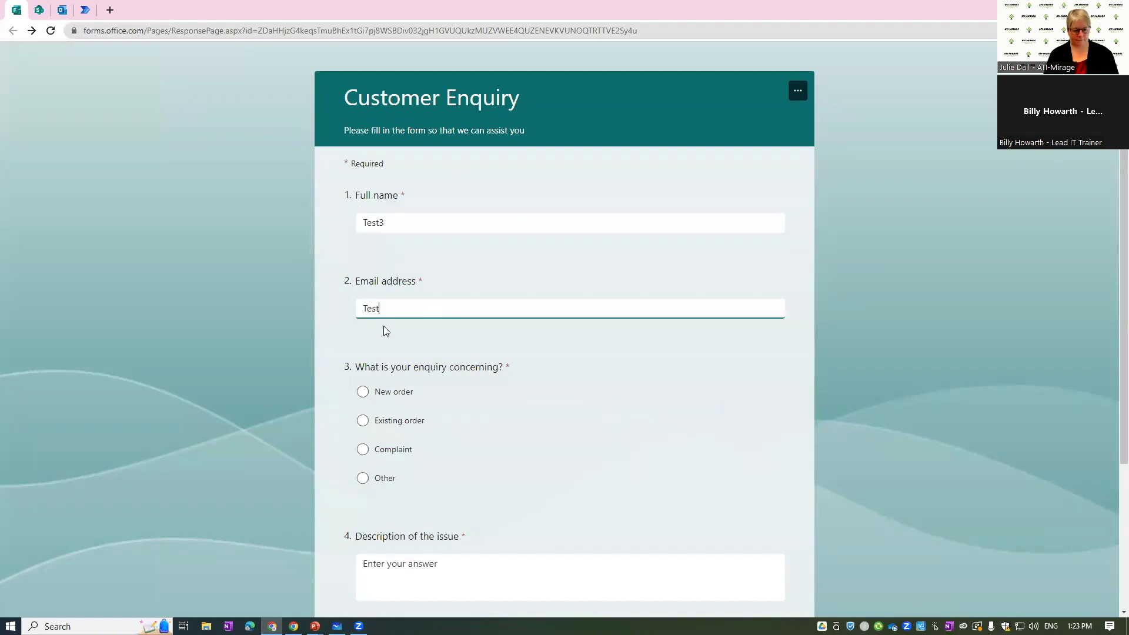
{"action": "type", "text": "3"}
{"action": "left_click", "coordinate": [369, 396]}
{"action": "left_click", "coordinate": [411, 585]}
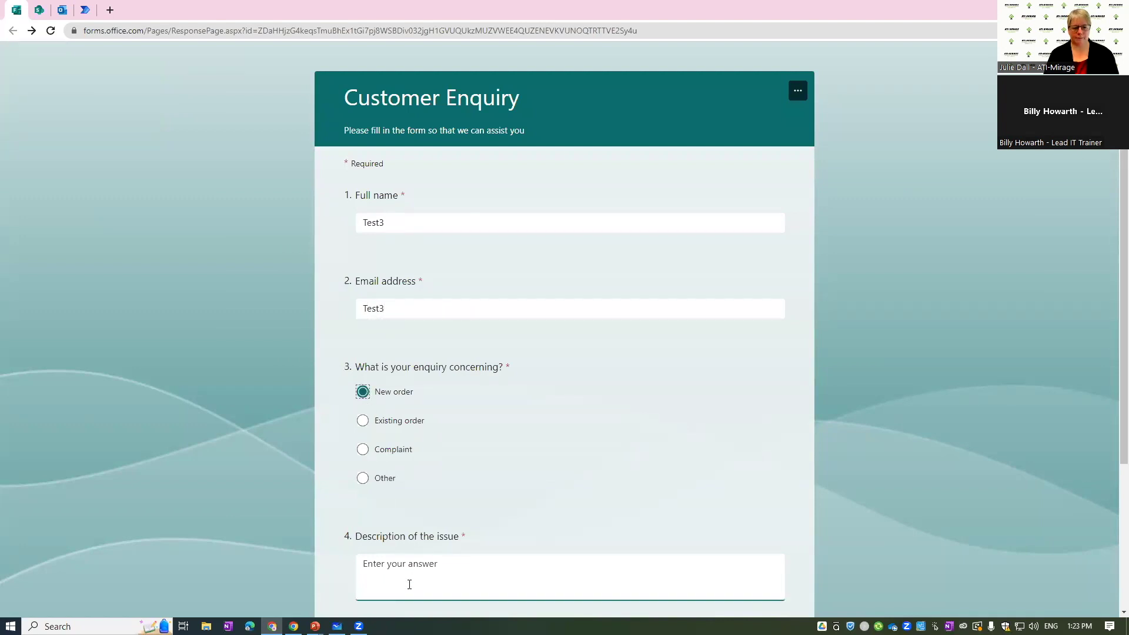
{"action": "type", "text": "Contact me."}
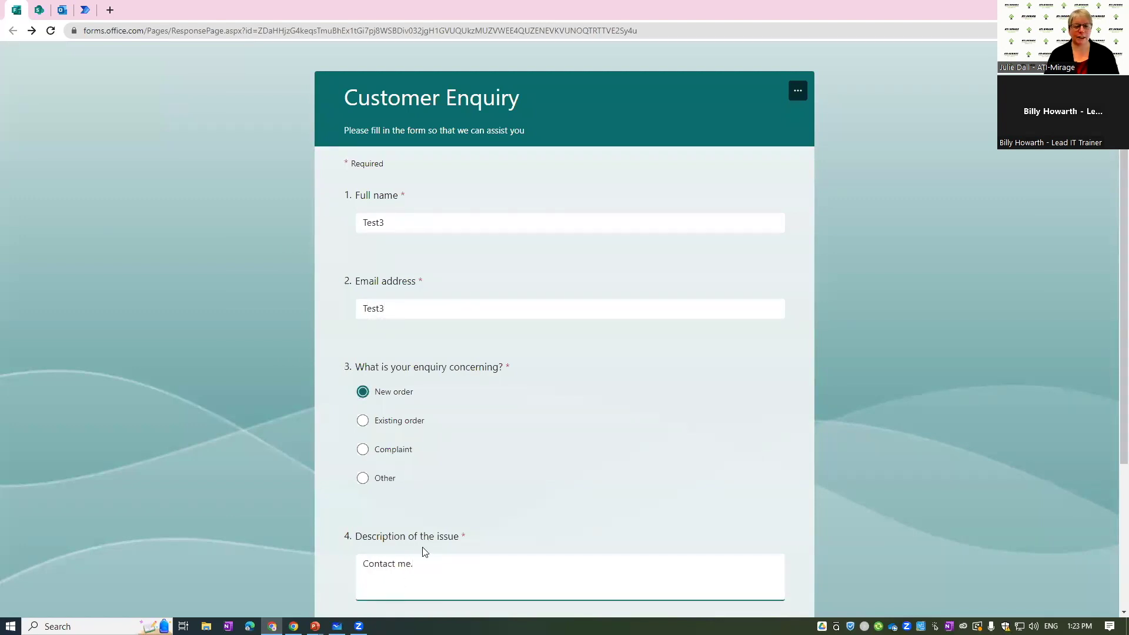
{"action": "scroll", "coordinate": [420, 548], "scroll_direction": "down", "scroll_amount": 2}
{"action": "left_click", "coordinate": [368, 531]}
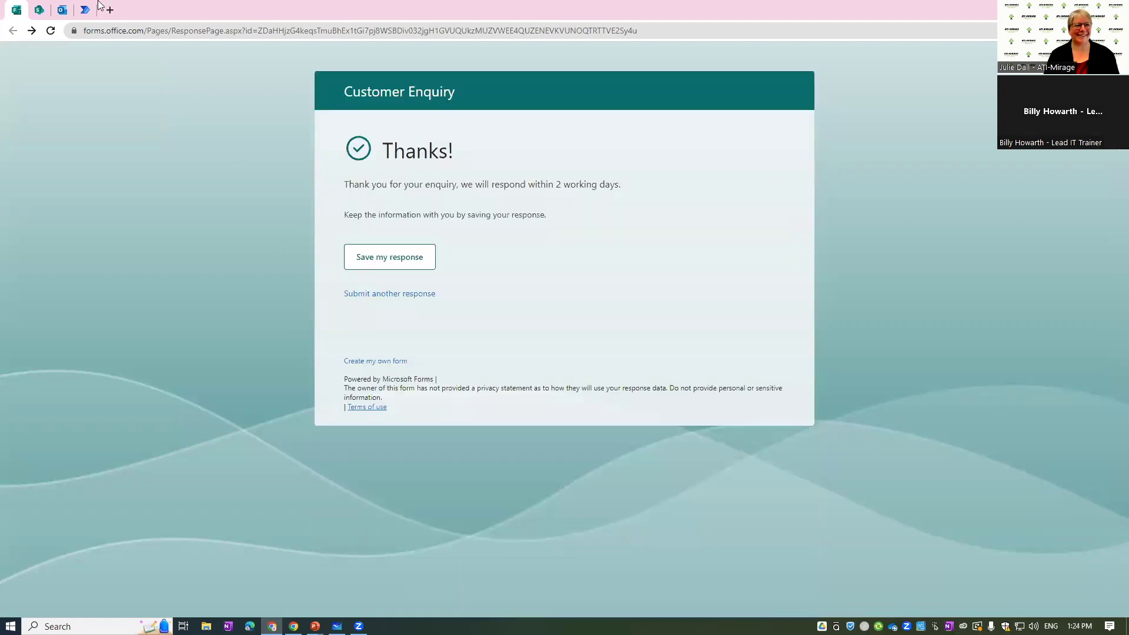
Step: Switch to SharePoint and open the Customer Enquiries list to check who the Test3 enquiry is assigned to
{"action": "left_click", "coordinate": [39, 10]}
{"action": "left_click", "coordinate": [515, 98]}
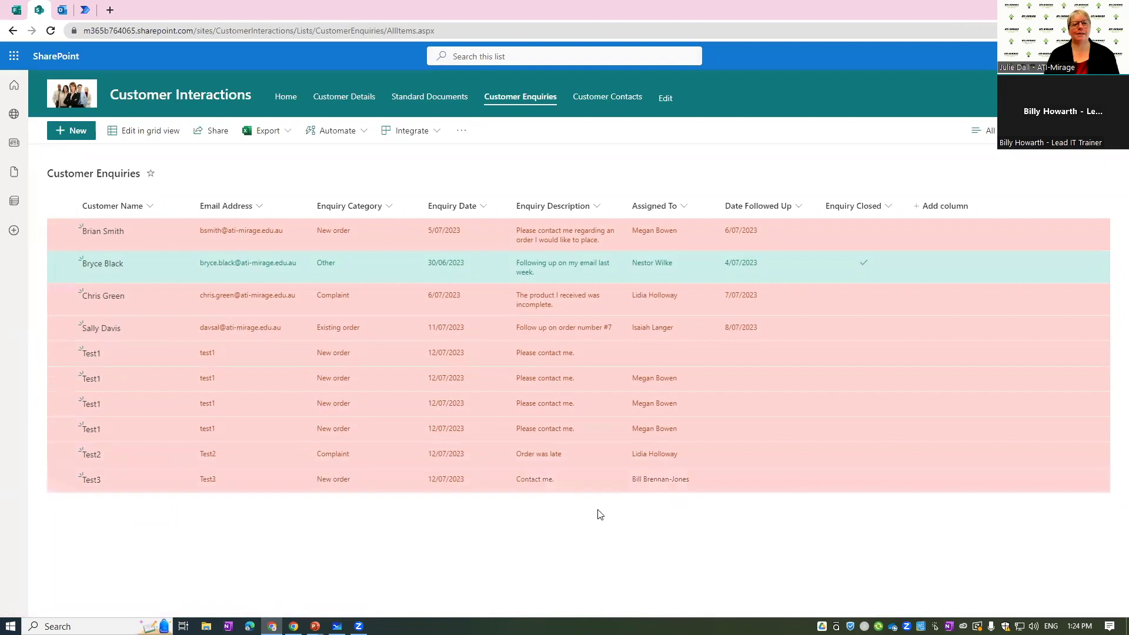
{"action": "key", "text": "alt+Tab"}
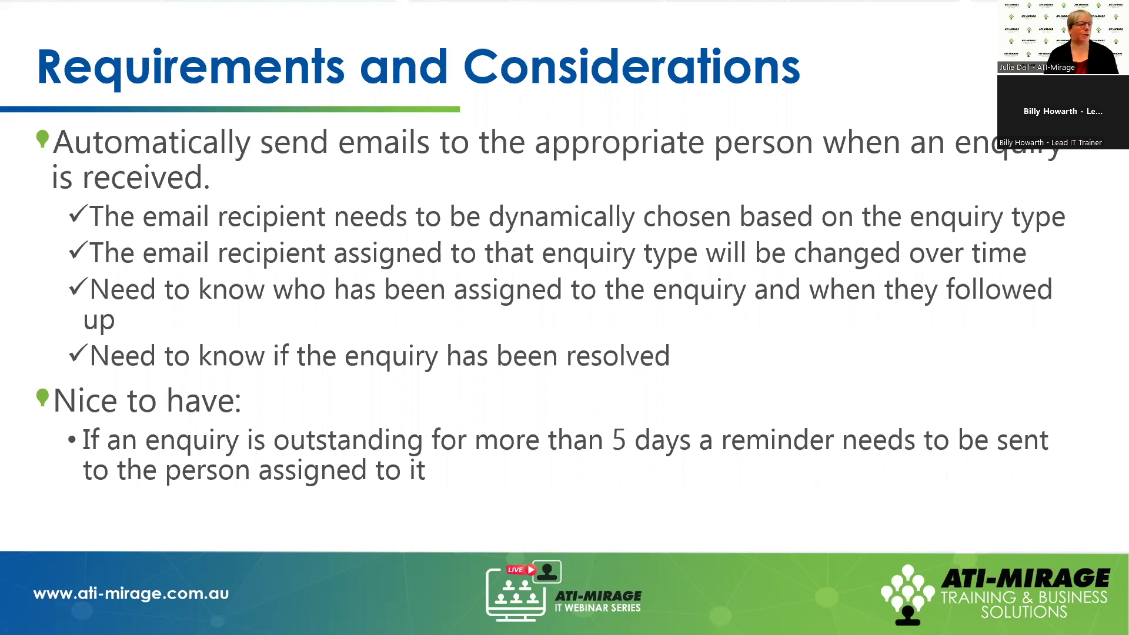
Step: Switch to SharePoint and delete the first three Test1 entries from the Customer Enquiries list
{"action": "key", "text": "alt+Tab"}
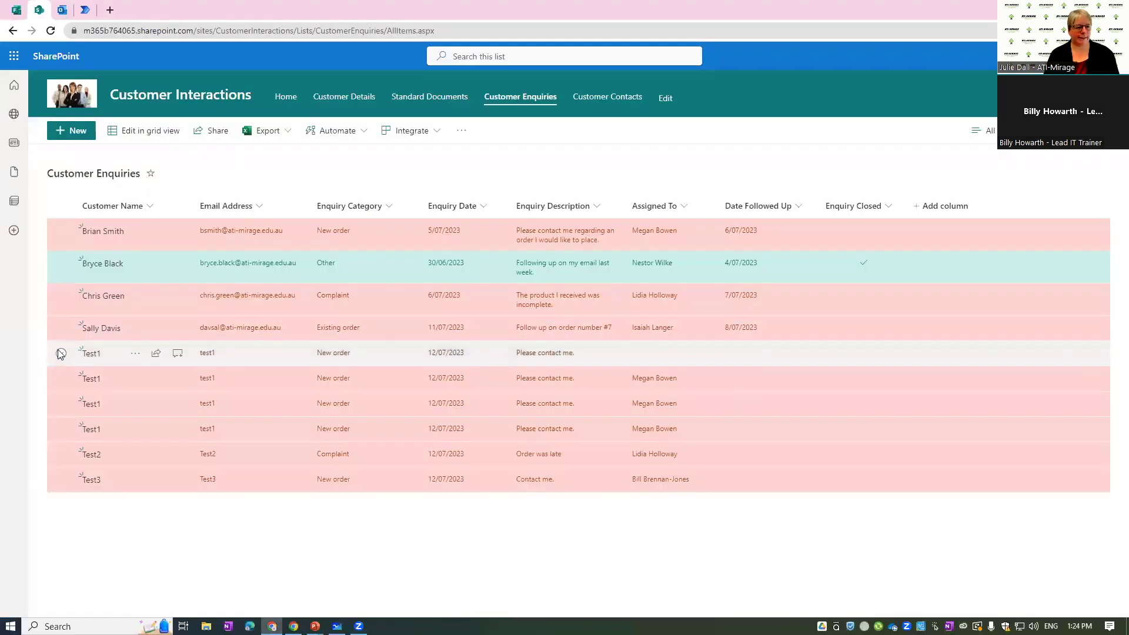
{"action": "left_click", "coordinate": [59, 355]}
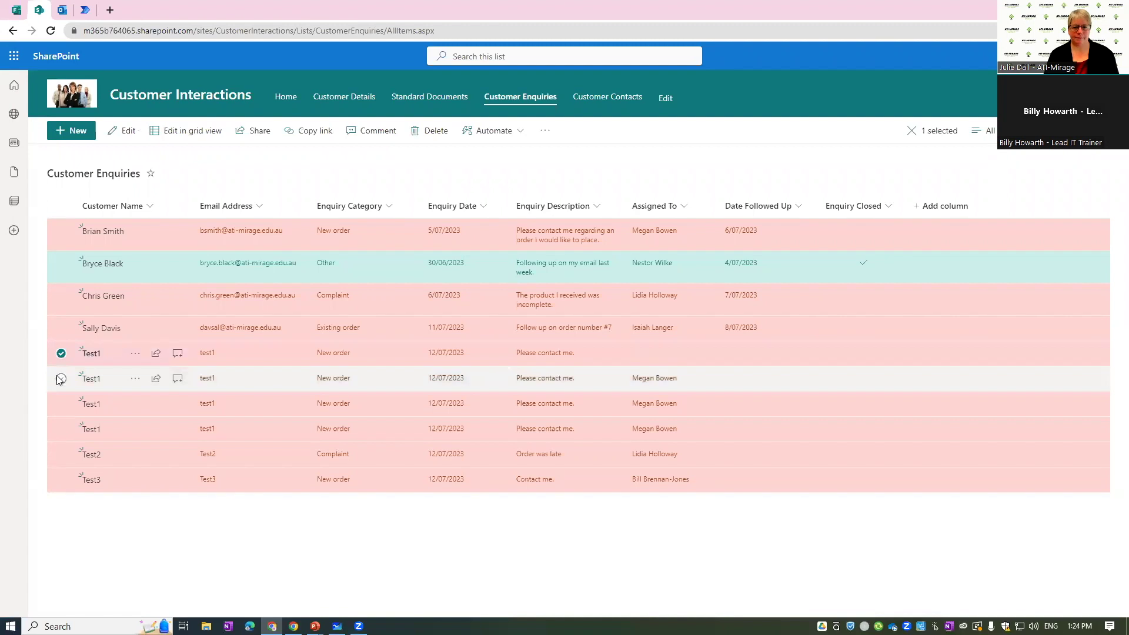
{"action": "left_click", "coordinate": [59, 379]}
{"action": "left_click", "coordinate": [59, 403]}
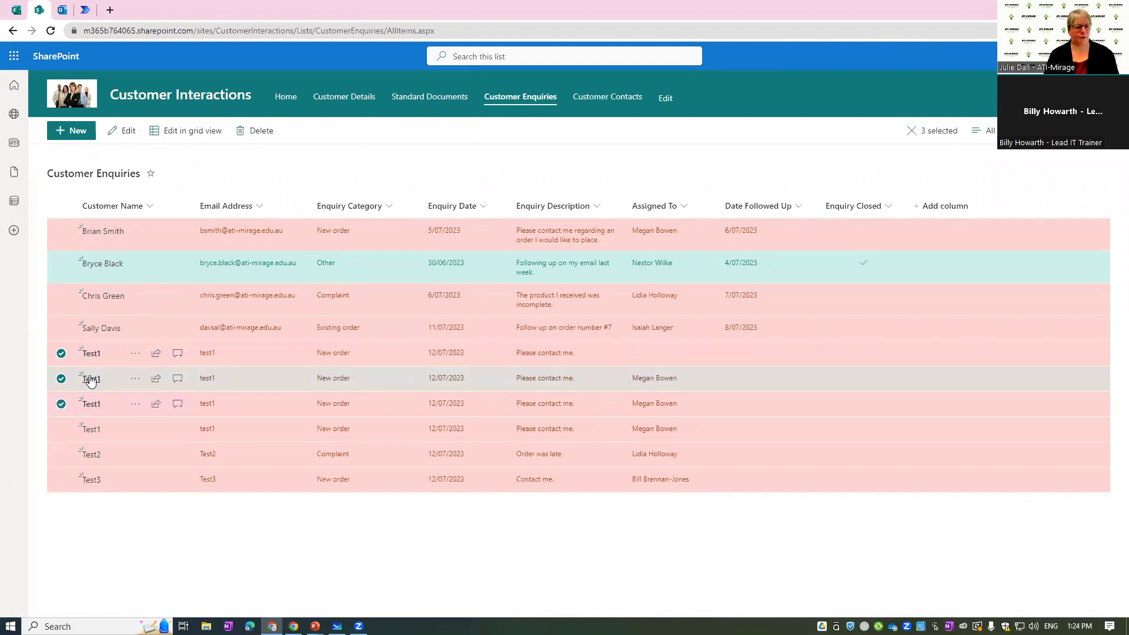
{"action": "left_click", "coordinate": [252, 132]}
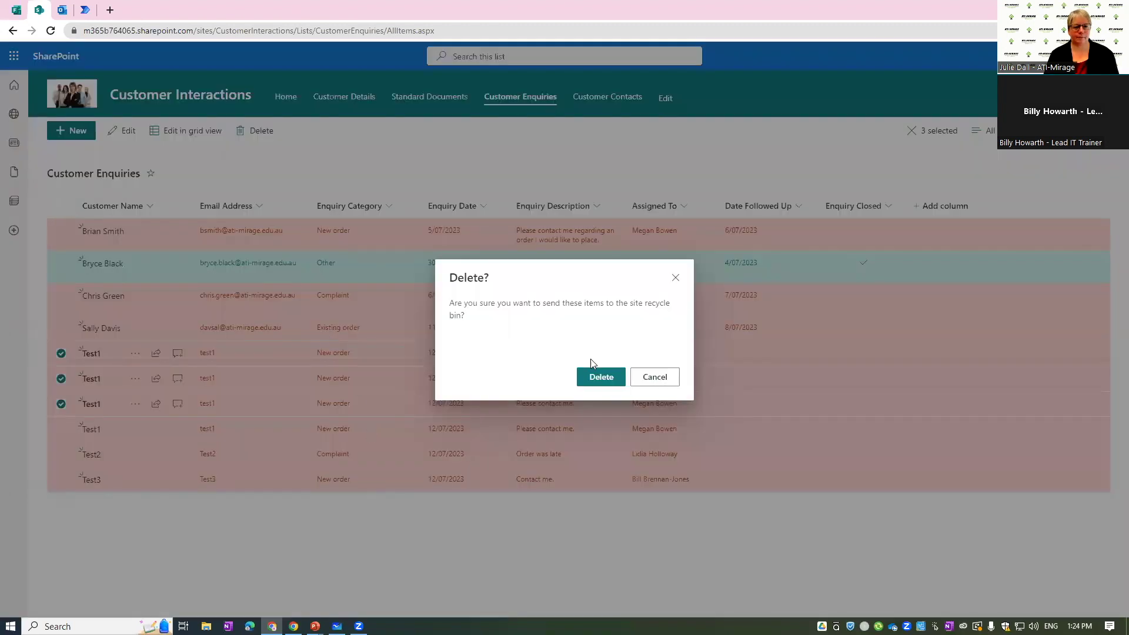
{"action": "left_click", "coordinate": [601, 377]}
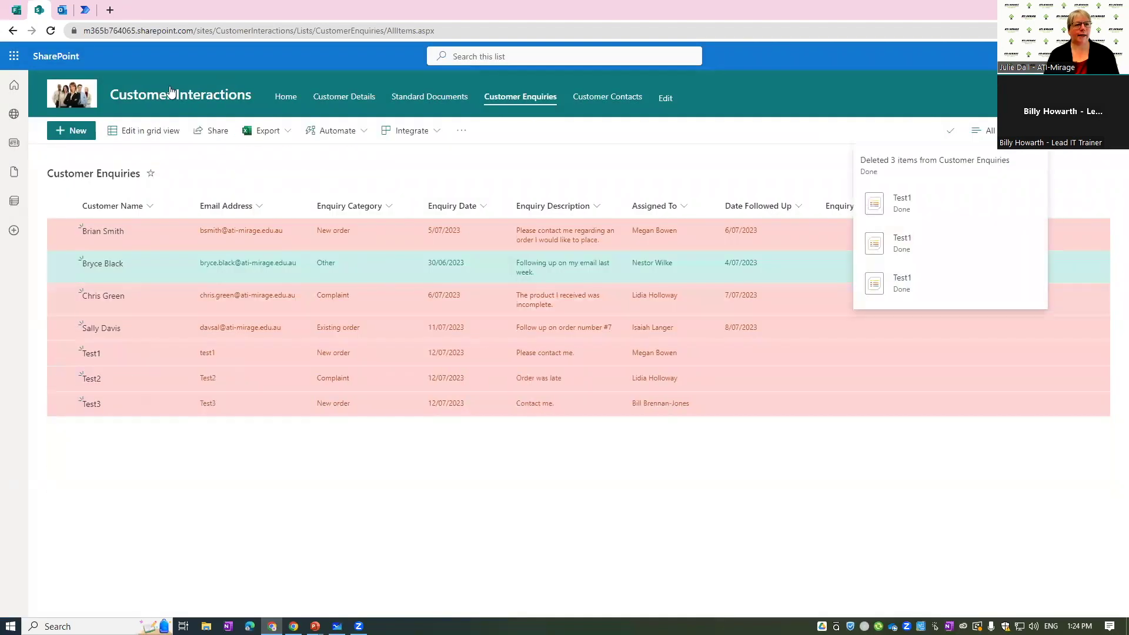
Step: Switch to Outlook and delete all the messages in the Sent Items folder
{"action": "left_click", "coordinate": [65, 12]}
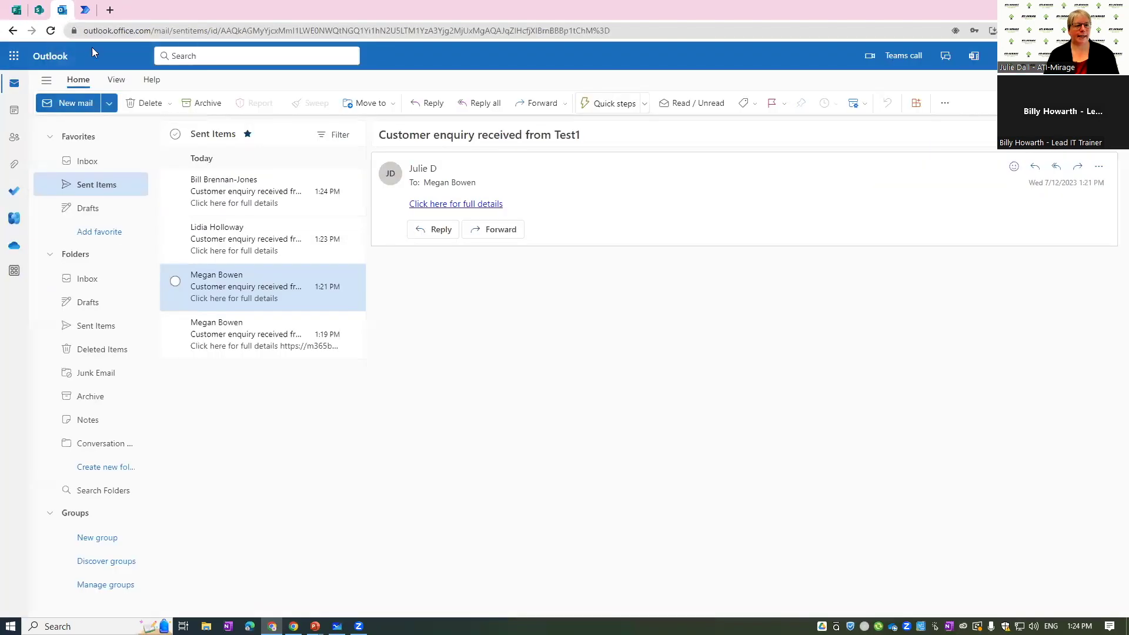
{"action": "left_click", "coordinate": [175, 133]}
{"action": "left_click", "coordinate": [156, 103]}
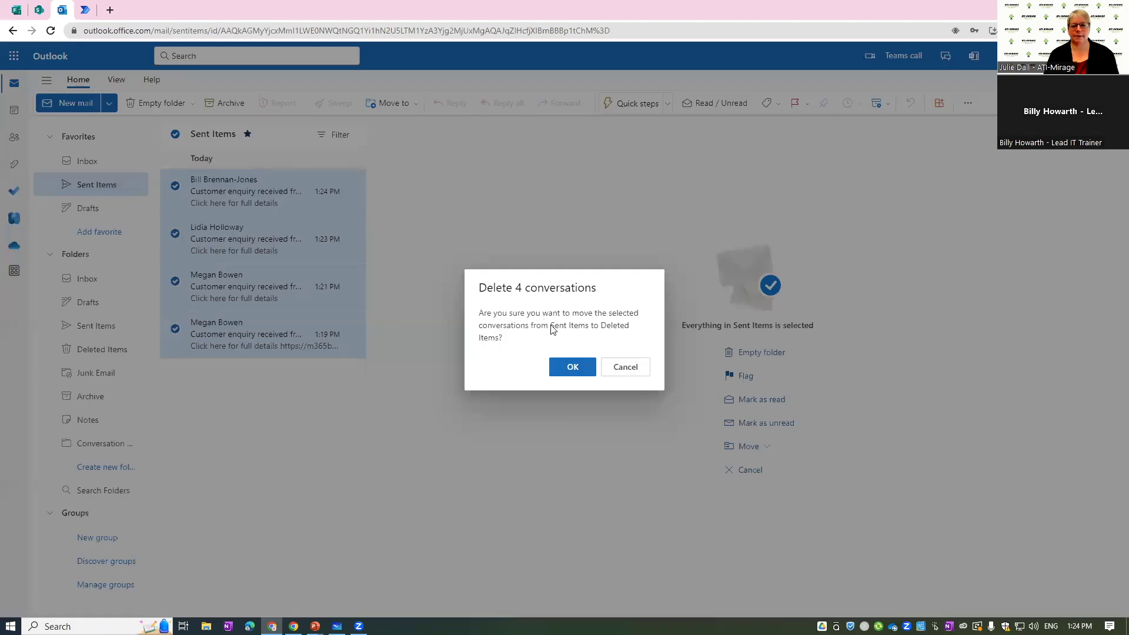
{"action": "left_click", "coordinate": [572, 368]}
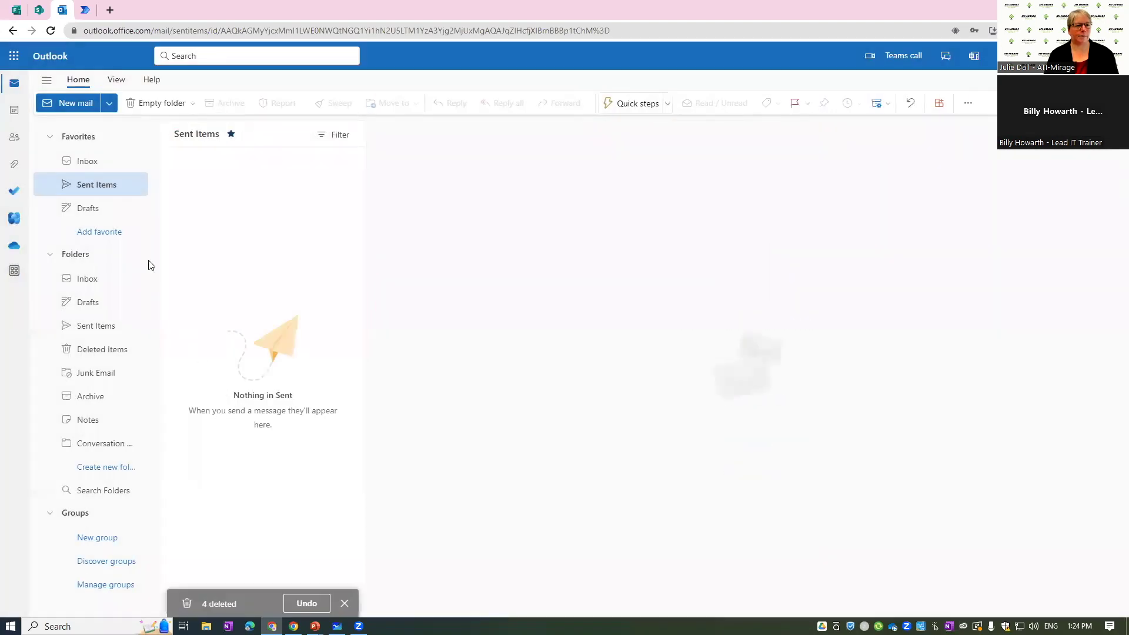
Step: Return to SharePoint and show the Customer Enquiries list in the OpenEnquiries view
{"action": "left_click", "coordinate": [16, 10]}
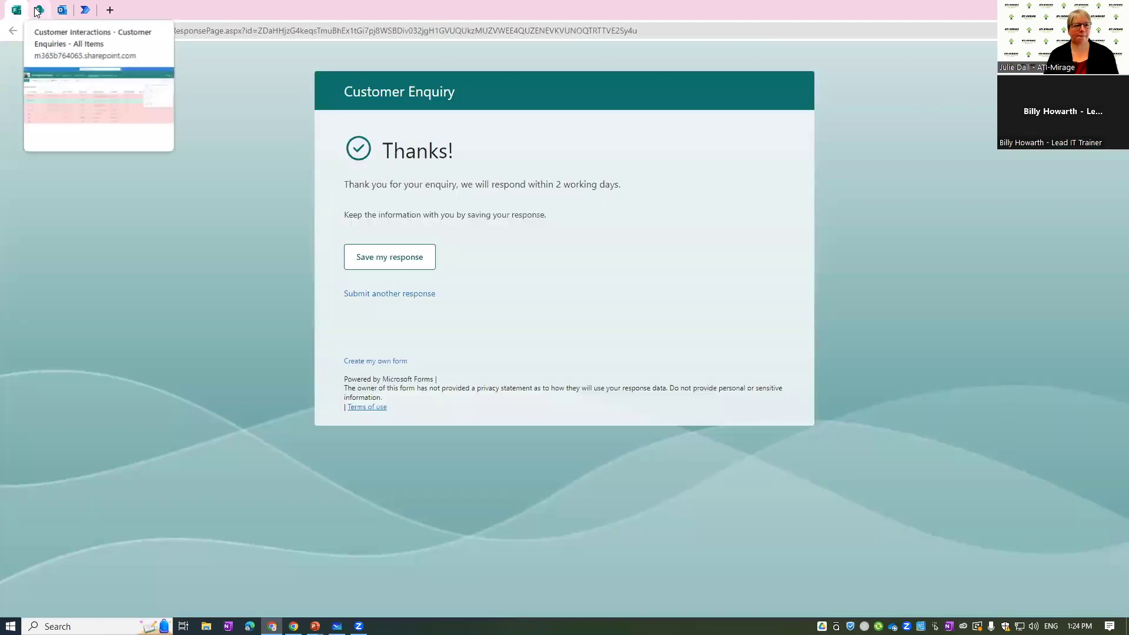
{"action": "left_click", "coordinate": [39, 11]}
{"action": "key", "text": "alt+Tab"}
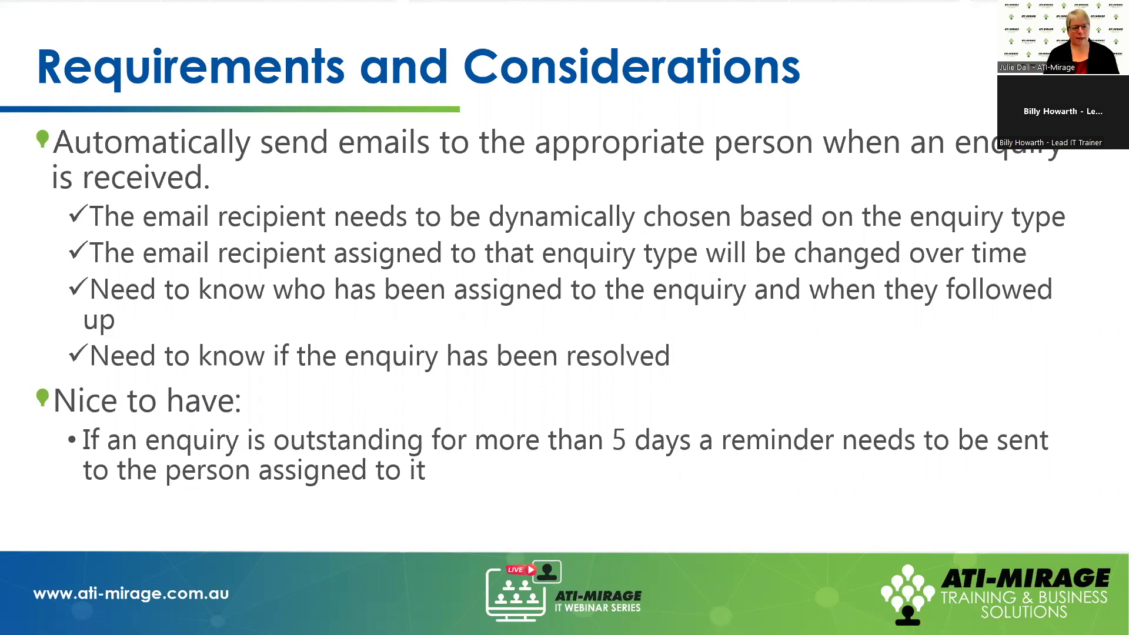
{"action": "key", "text": "alt+Tab"}
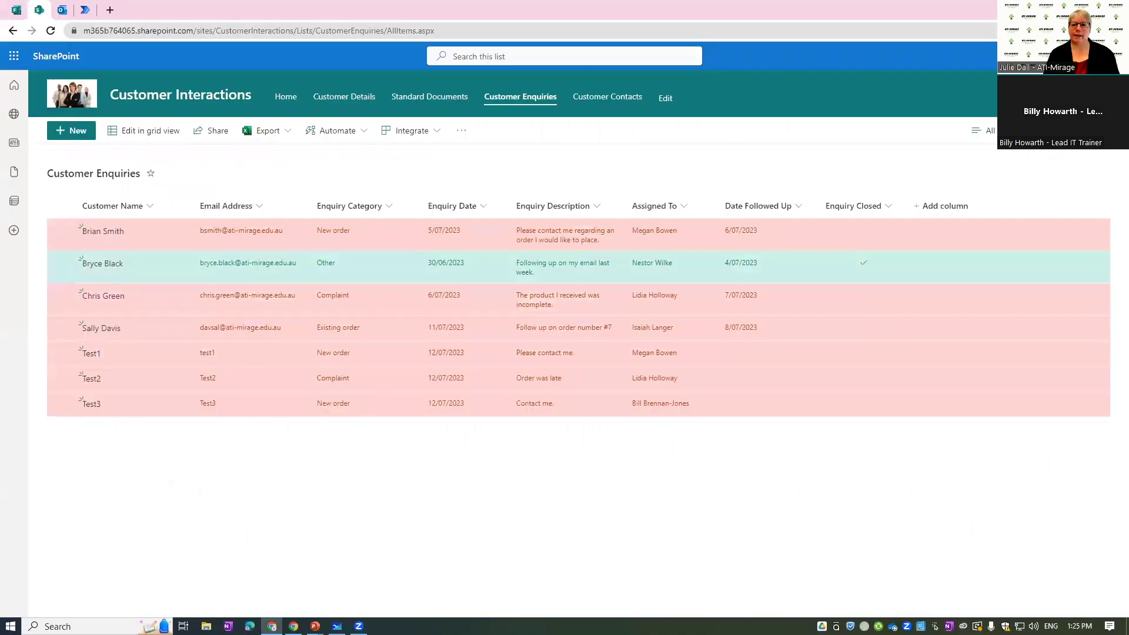
{"action": "left_click", "coordinate": [985, 130]}
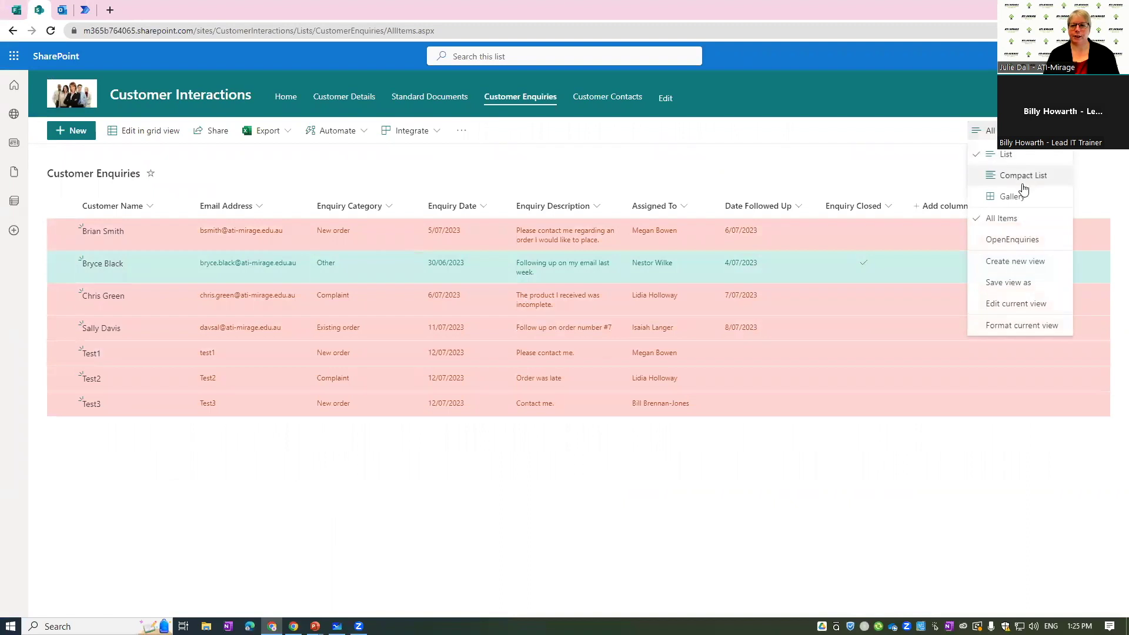
{"action": "left_click", "coordinate": [1023, 236]}
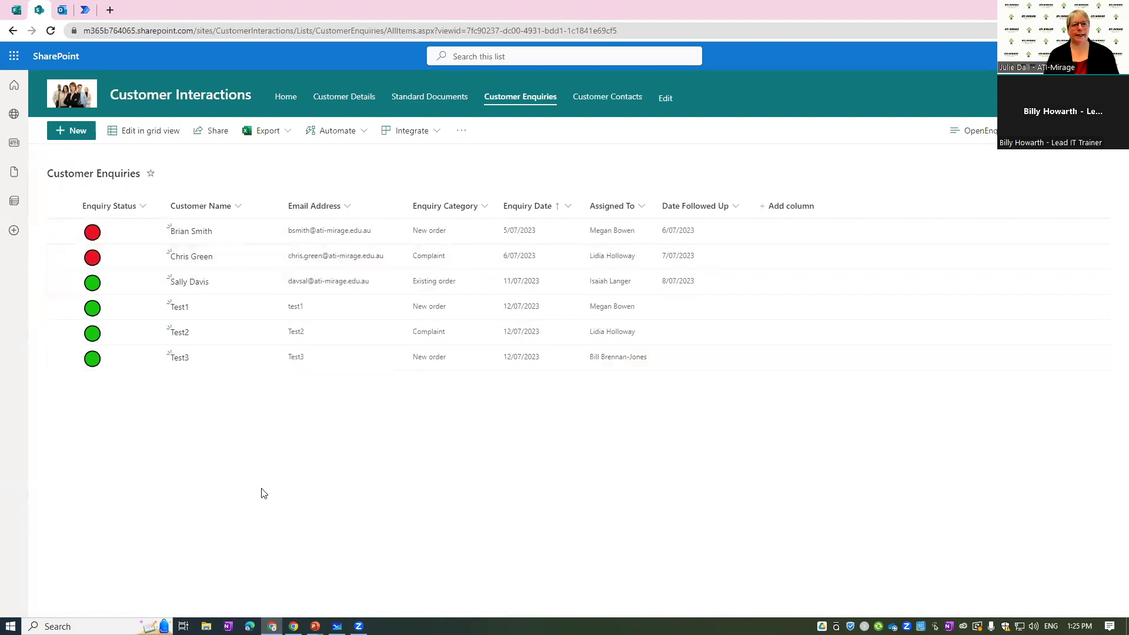
Step: Switch to the PowerPoint slide show and advance to the Process slide to read the planned flow steps
{"action": "key", "text": "alt+Tab"}
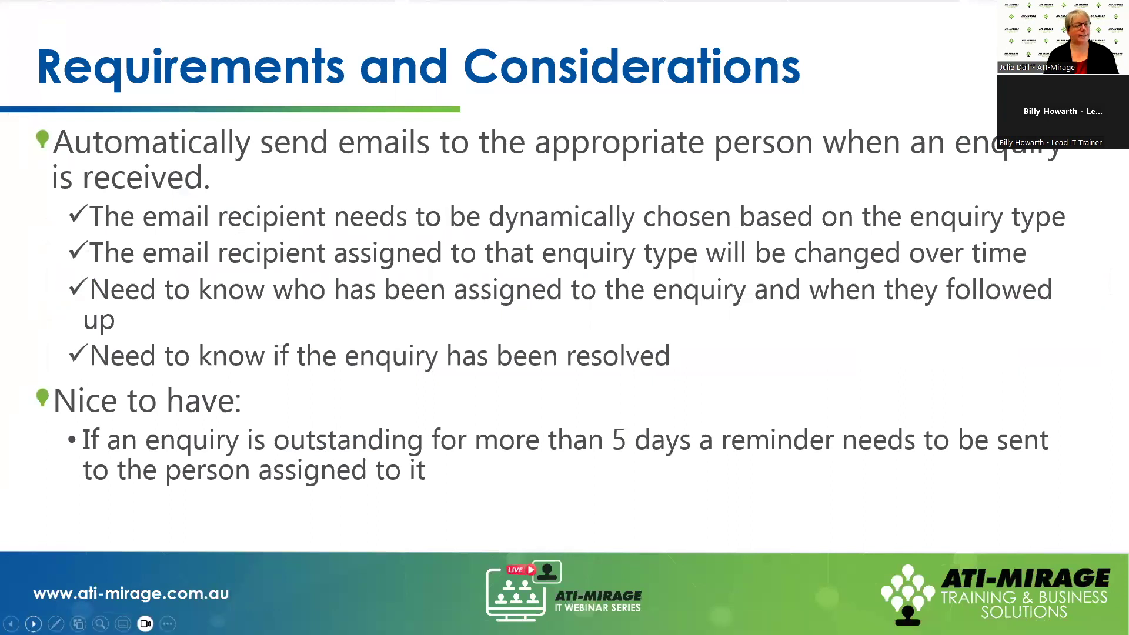
{"action": "left_click", "coordinate": [34, 623]}
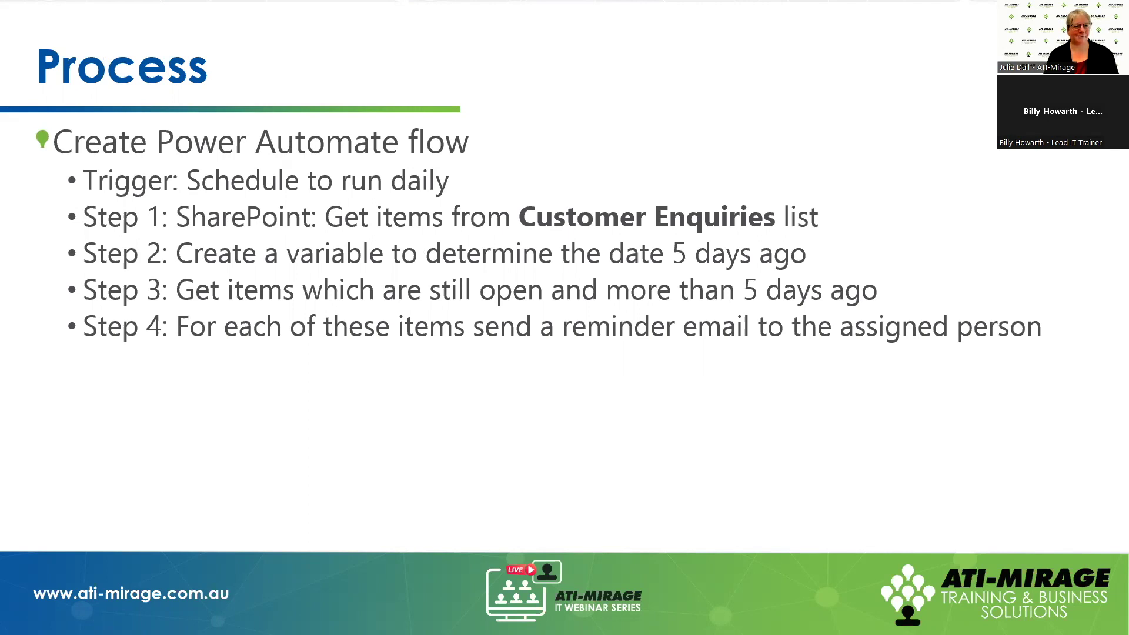
{"action": "key", "text": "alt+Tab"}
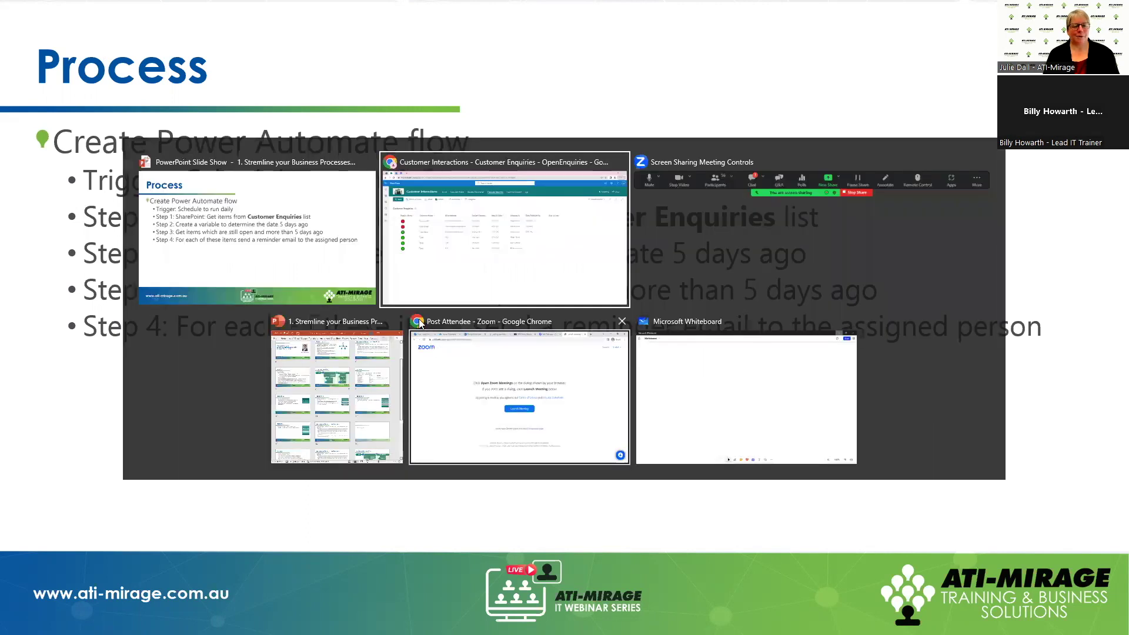
Step: Switch to Power Automate and create a scheduled cloud flow named "CI - Reminders for open enquiries" that repeats every 1 day
{"action": "left_click", "coordinate": [85, 10]}
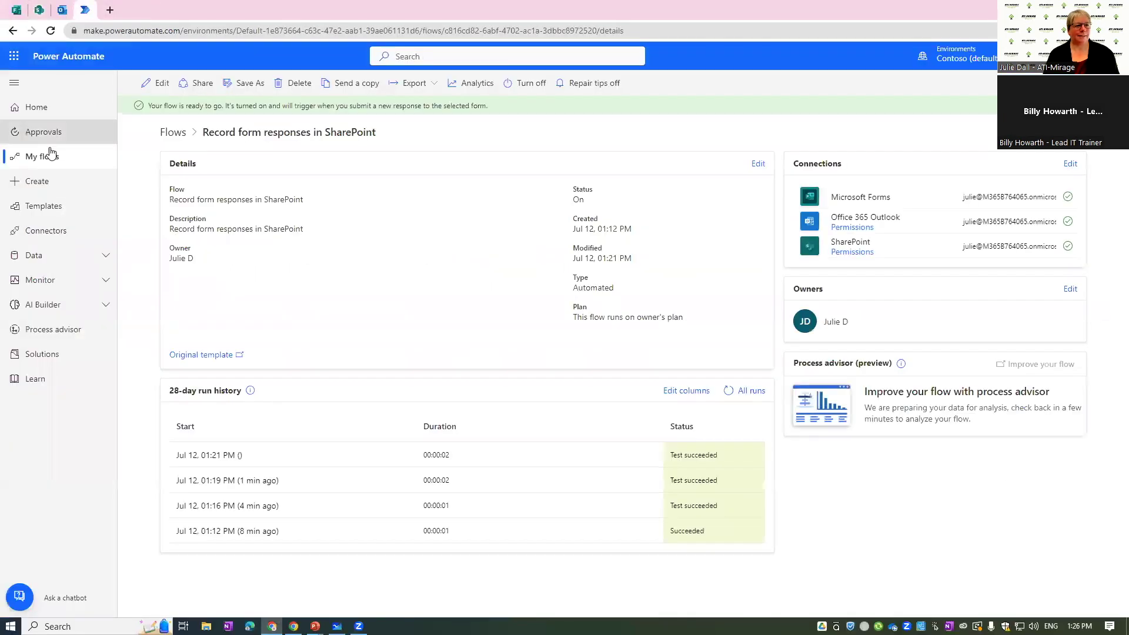
{"action": "left_click", "coordinate": [43, 184]}
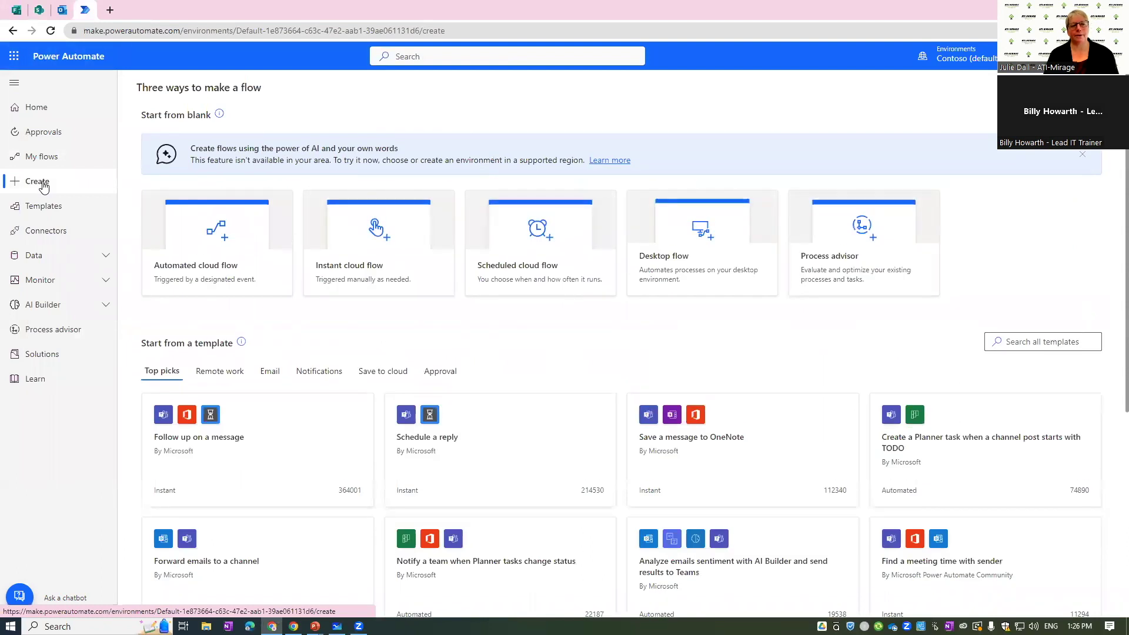
{"action": "left_click", "coordinate": [525, 274]}
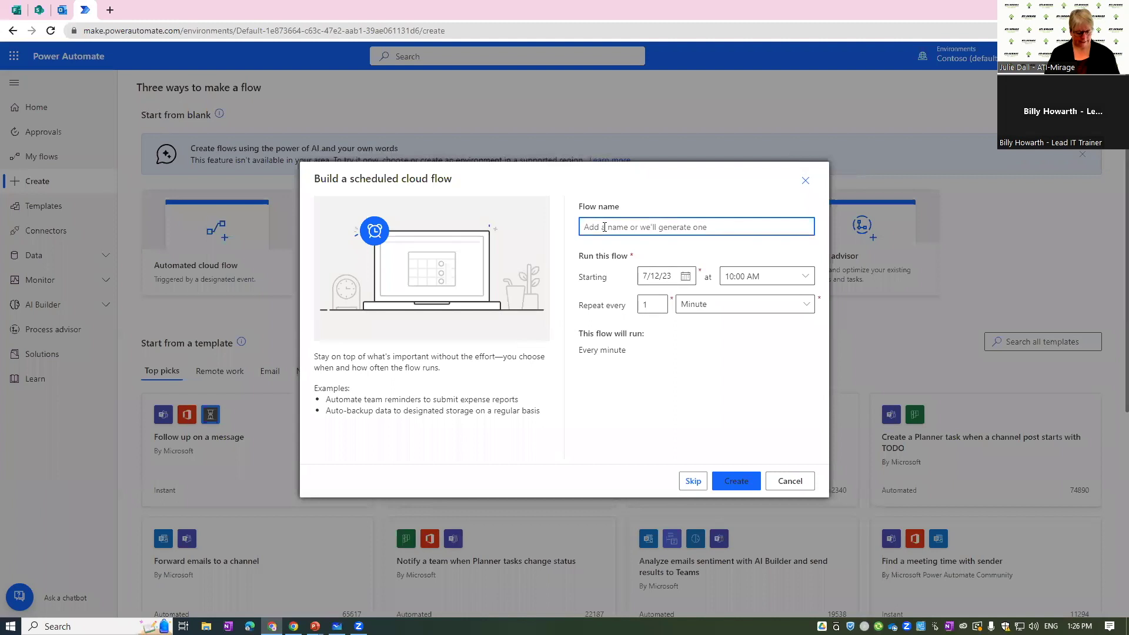
{"action": "type", "text": "Cl - Reminders for oupen enquiries"}
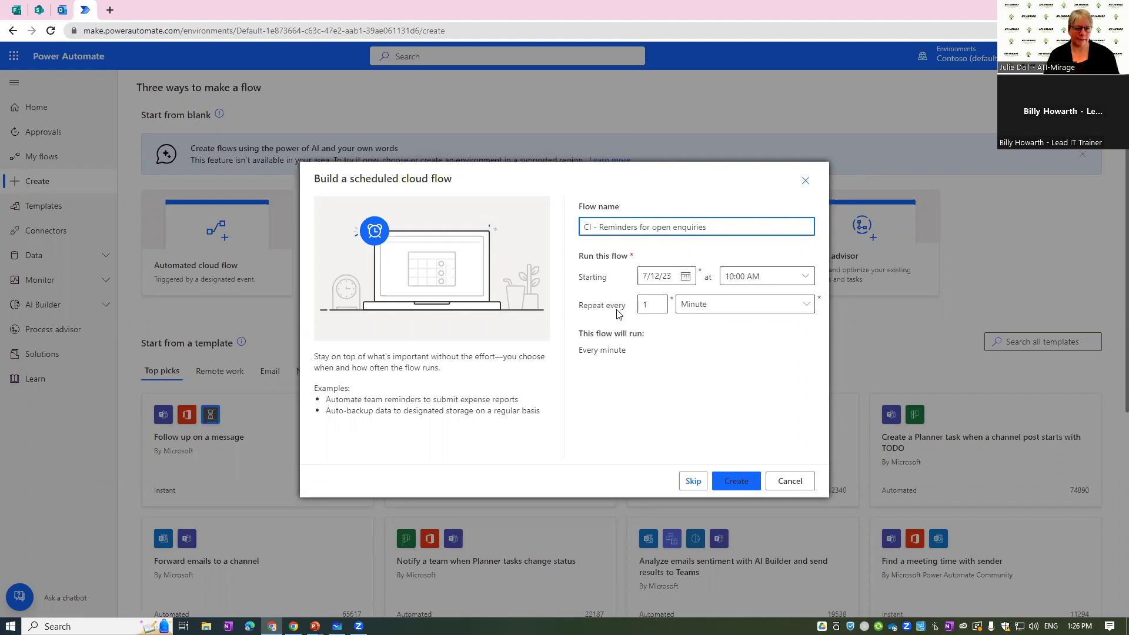
{"action": "left_click", "coordinate": [708, 308]}
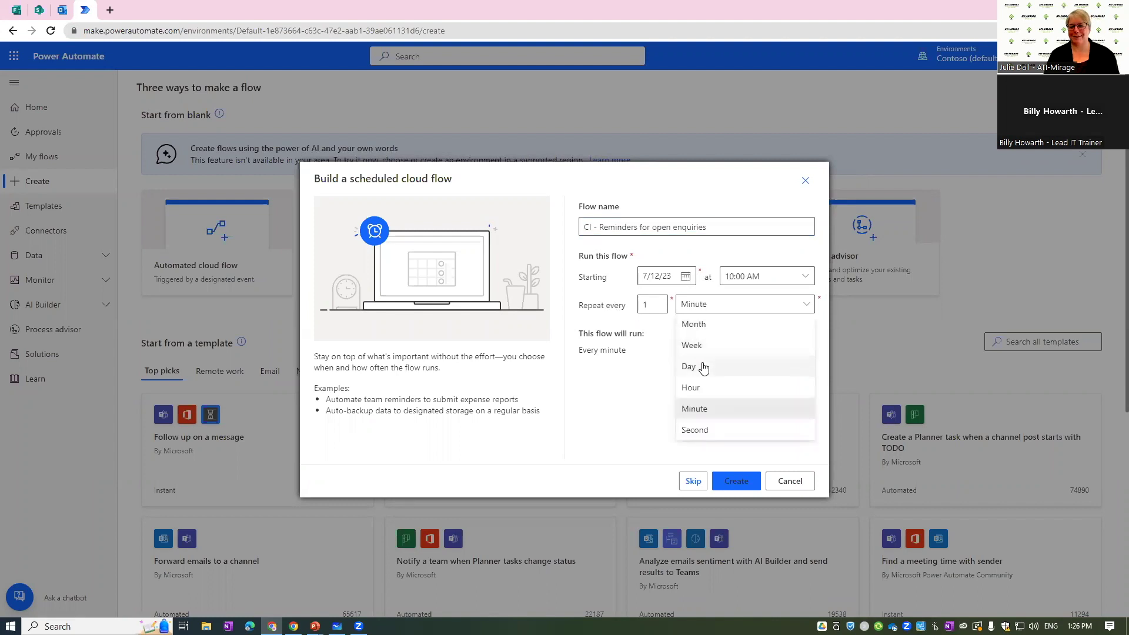
{"action": "left_click", "coordinate": [705, 366]}
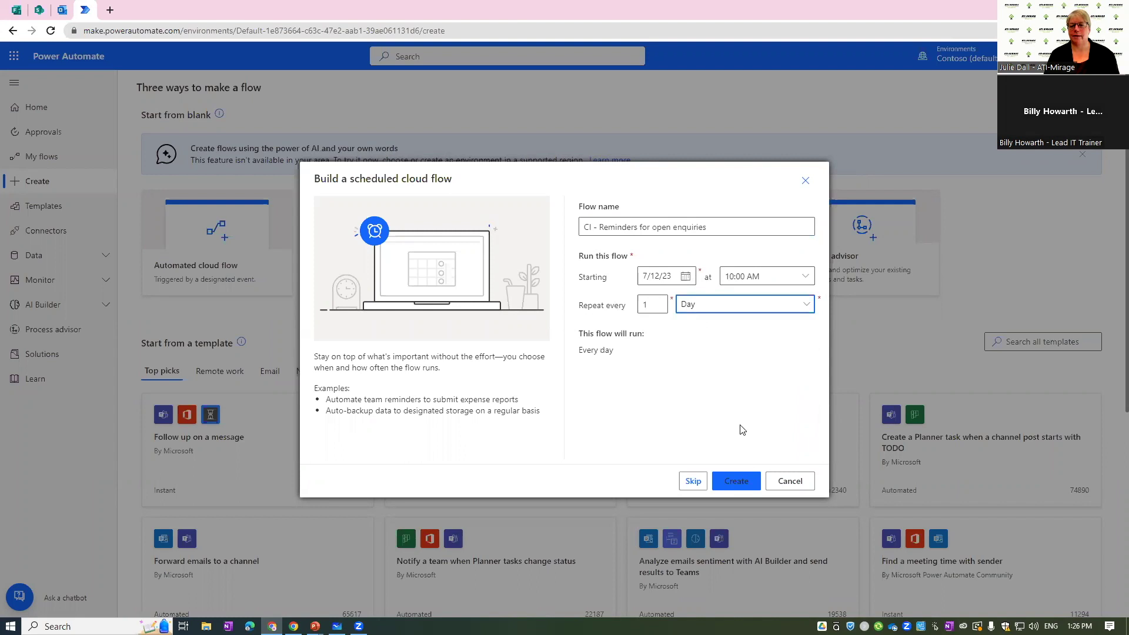
{"action": "left_click", "coordinate": [742, 482]}
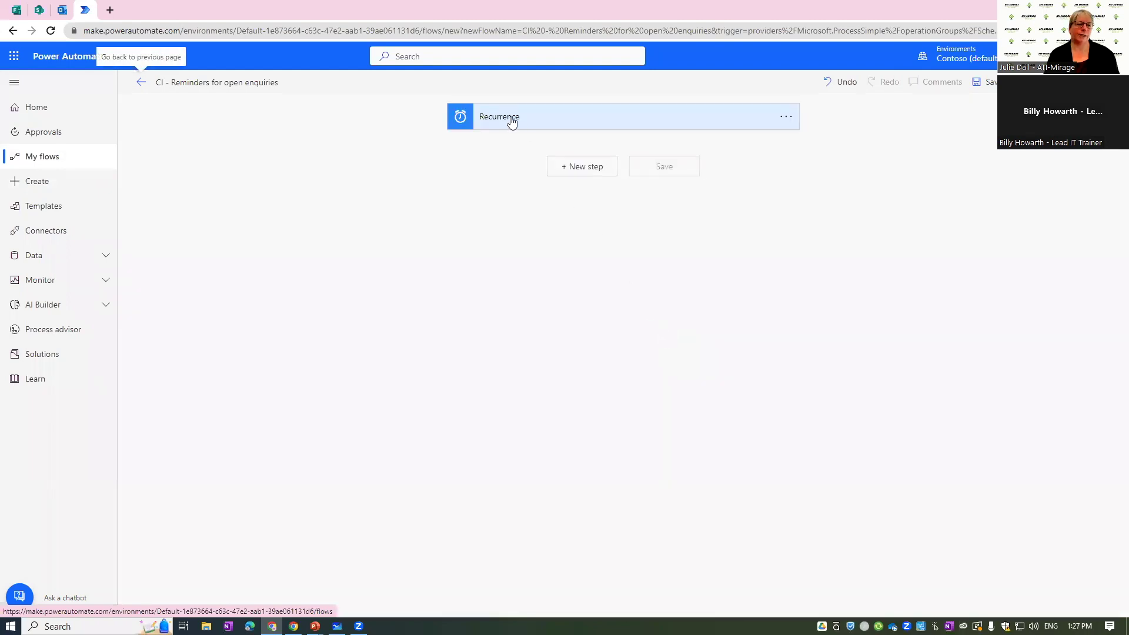
Step: In the Recurrence trigger's advanced options, set the time zone to (UTC+08:00) Perth and clear the start time
{"action": "left_click", "coordinate": [511, 119]}
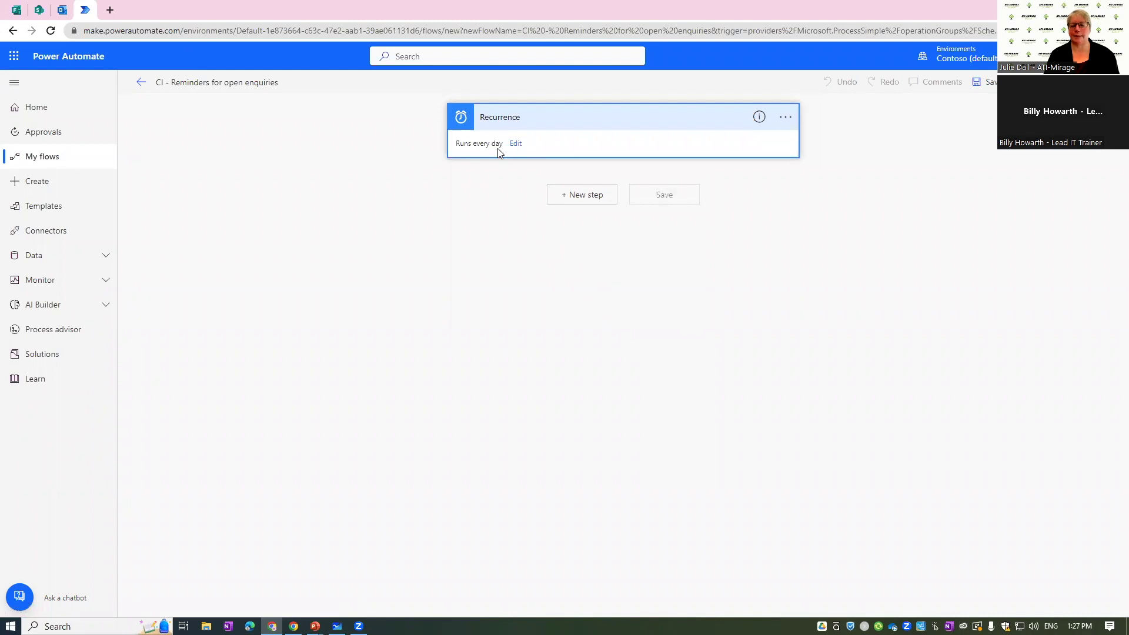
{"action": "left_click", "coordinate": [510, 147]}
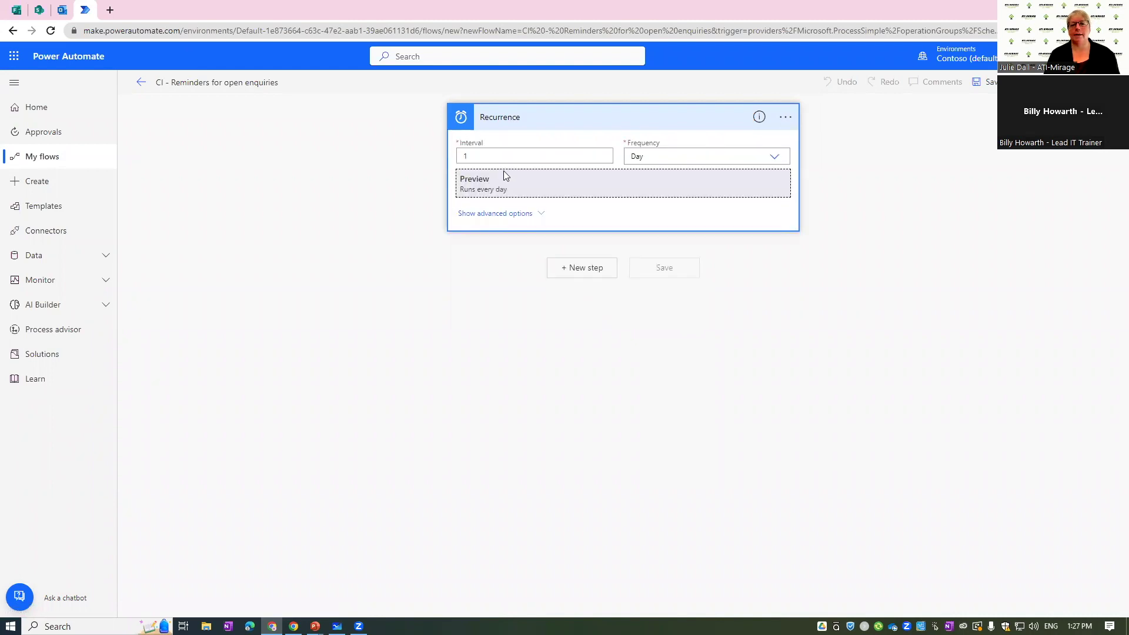
{"action": "left_click", "coordinate": [489, 216]}
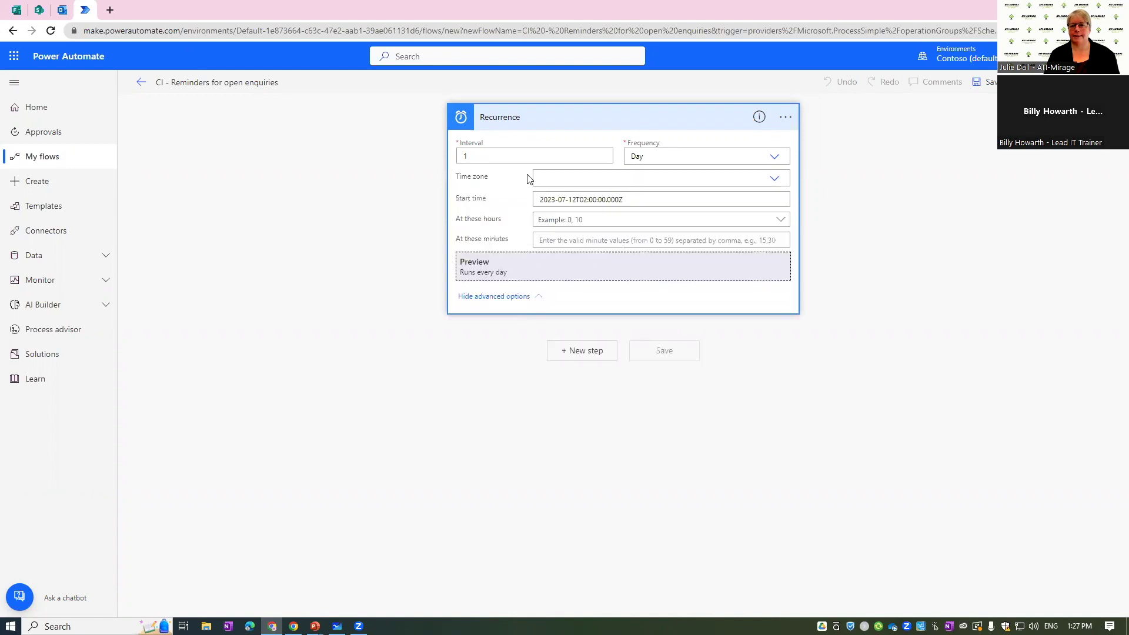
{"action": "left_click", "coordinate": [775, 178]}
{"action": "left_click_drag", "start_coordinate": [786, 208], "coordinate": [785, 314]}
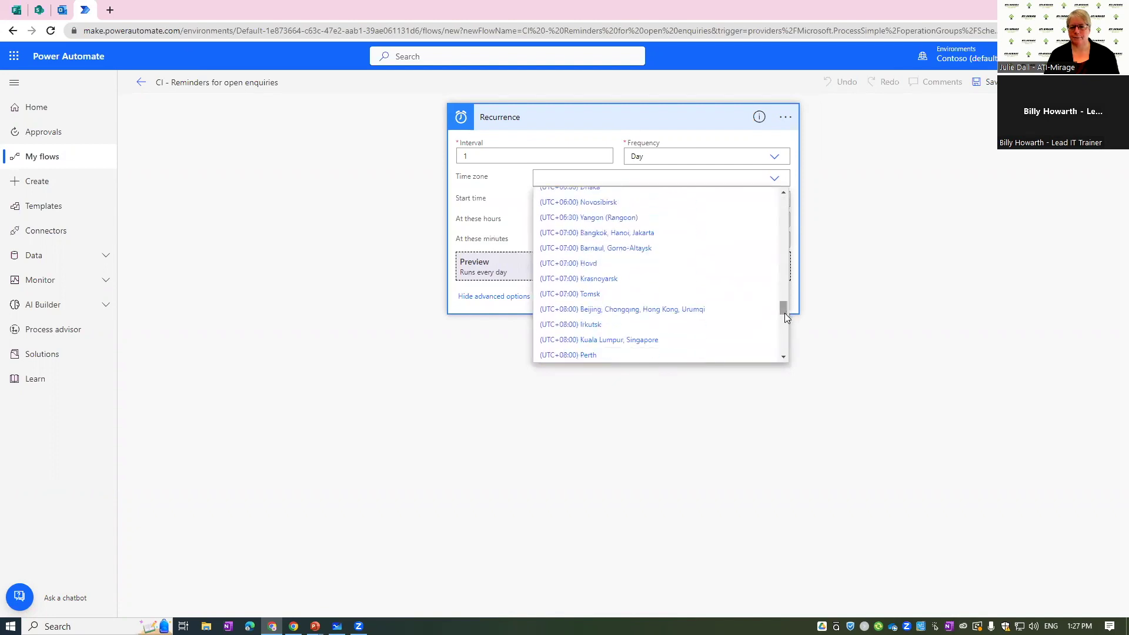
{"action": "left_click", "coordinate": [641, 355]}
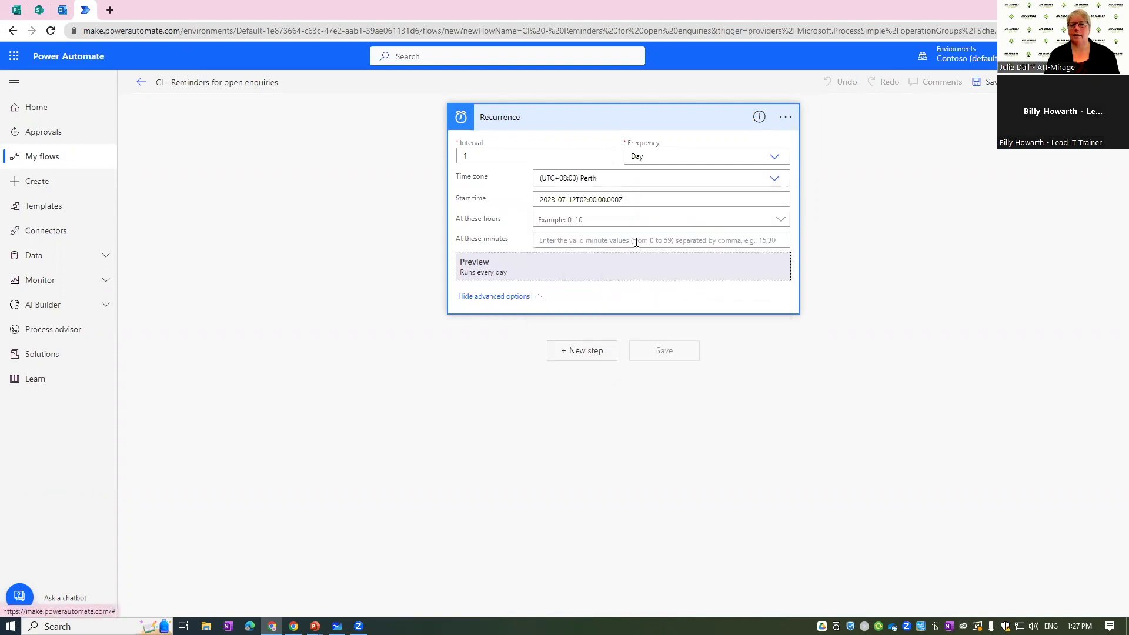
{"action": "key", "text": "ctrl+a"}
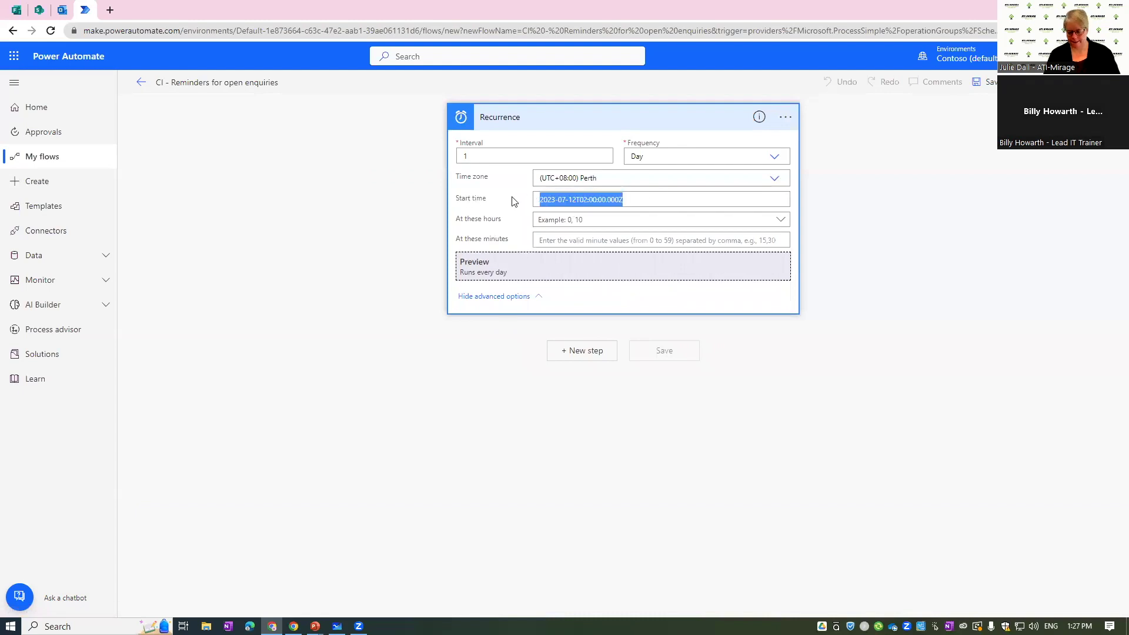
{"action": "key", "text": "BackSpace"}
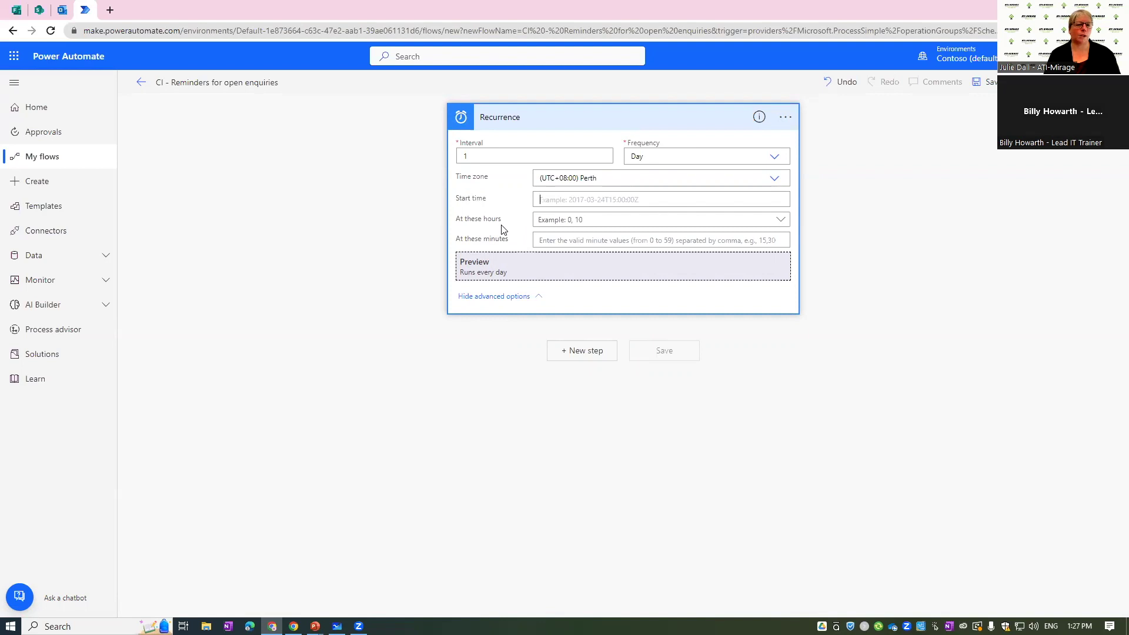
Step: Set the Recurrence trigger to run at hour 8 and collapse its card
{"action": "left_click", "coordinate": [551, 221]}
{"action": "left_click", "coordinate": [550, 221]}
{"action": "left_click", "coordinate": [550, 221]}
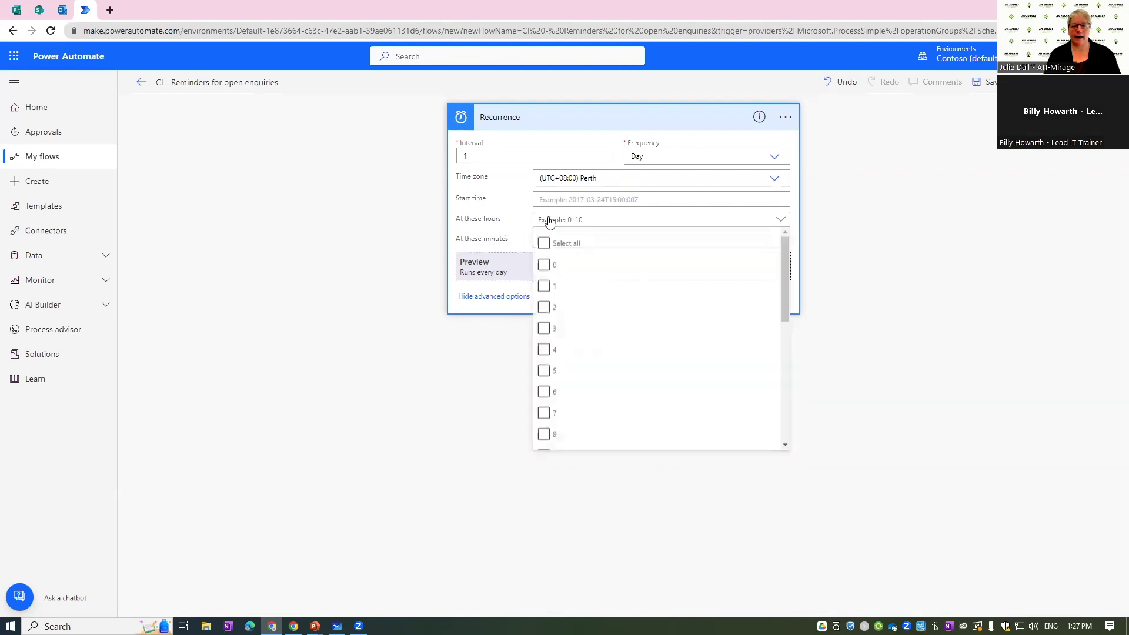
{"action": "left_click", "coordinate": [544, 433]}
{"action": "left_click", "coordinate": [512, 236]}
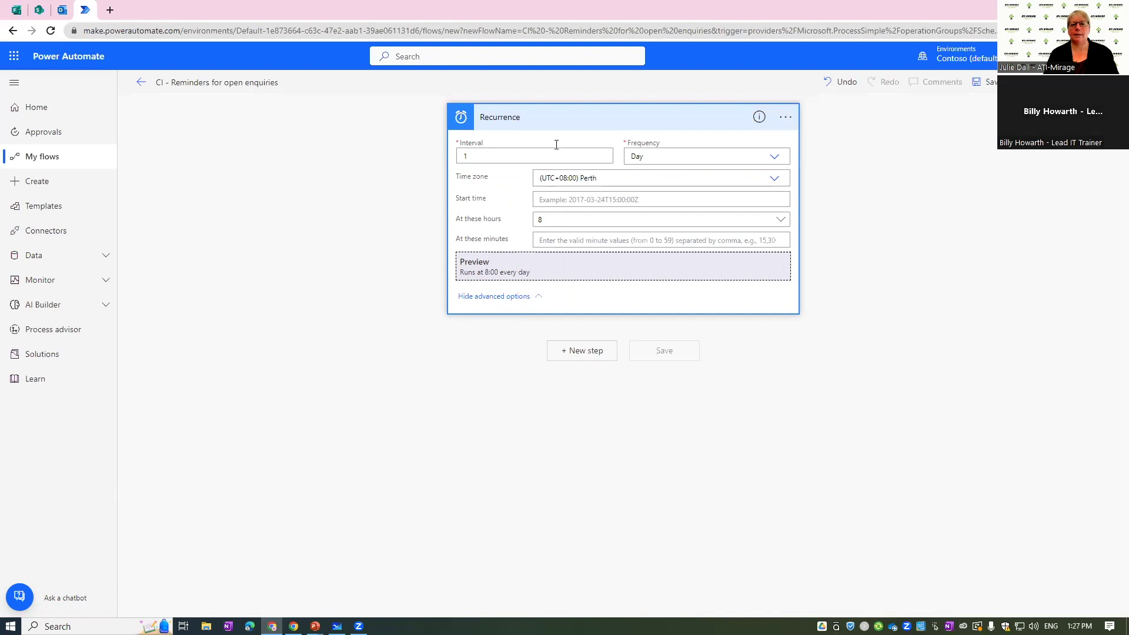
{"action": "left_click", "coordinate": [561, 126]}
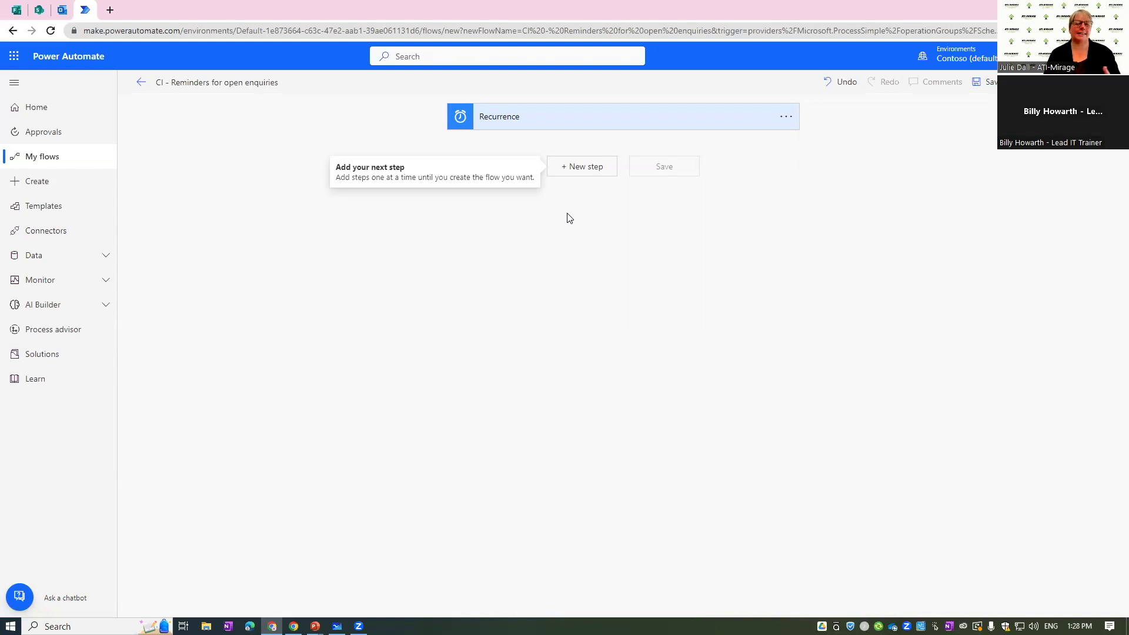
Step: Add an Initialize variable action after the Recurrence trigger, naming the variable FiveDaysAgo with type String
{"action": "left_click", "coordinate": [574, 168]}
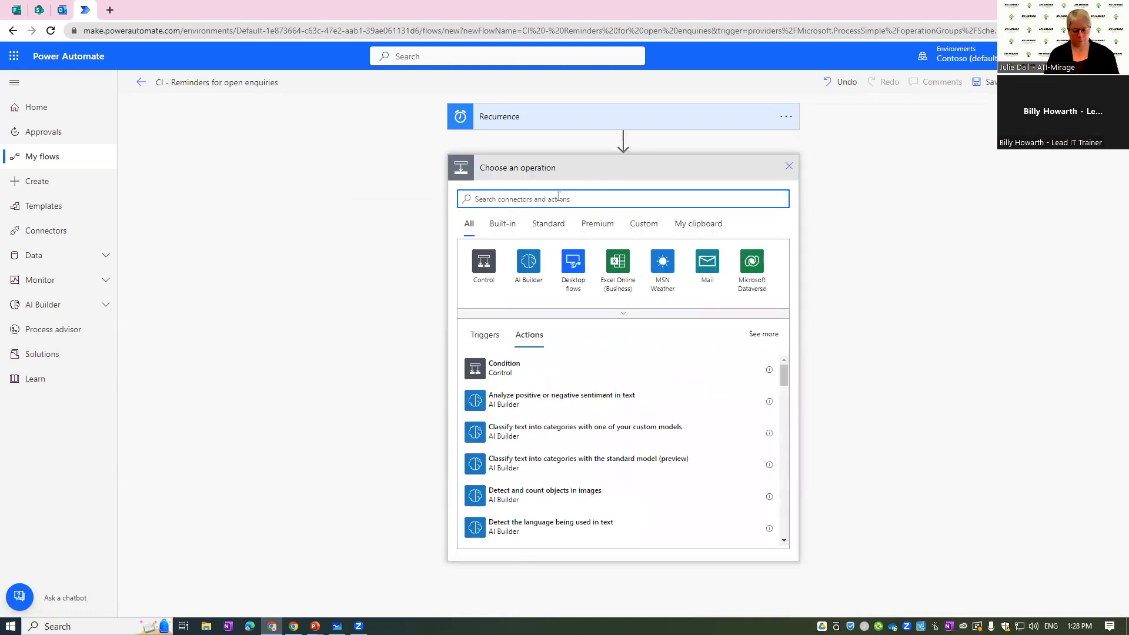
{"action": "type", "text": "var"}
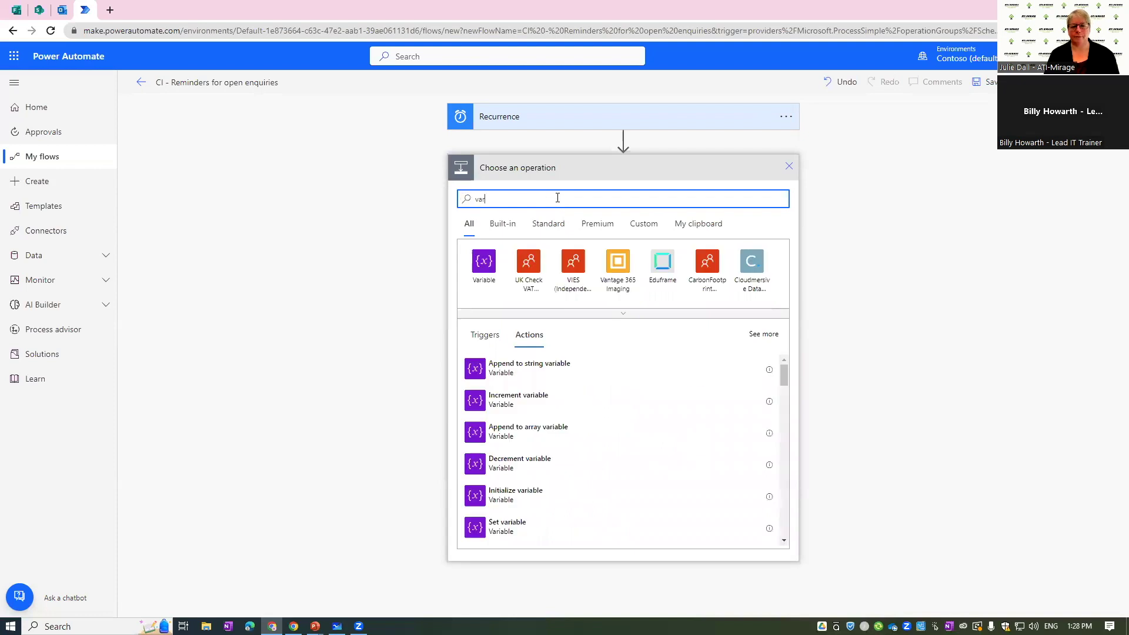
{"action": "left_click", "coordinate": [521, 497]}
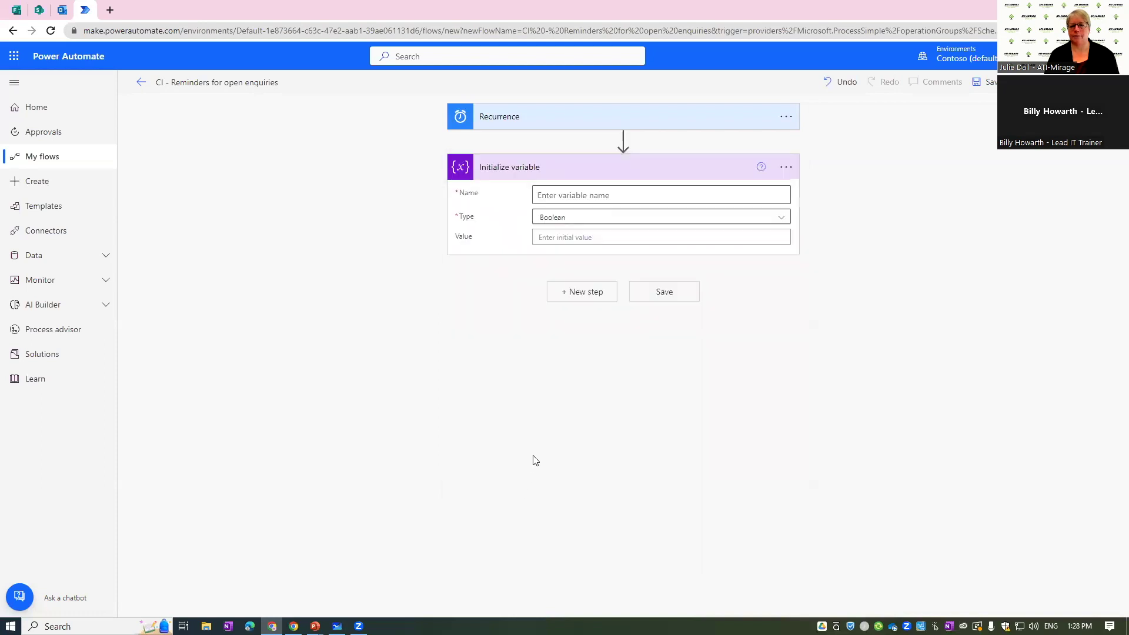
{"action": "left_click", "coordinate": [571, 196]}
{"action": "type", "text": "F"}
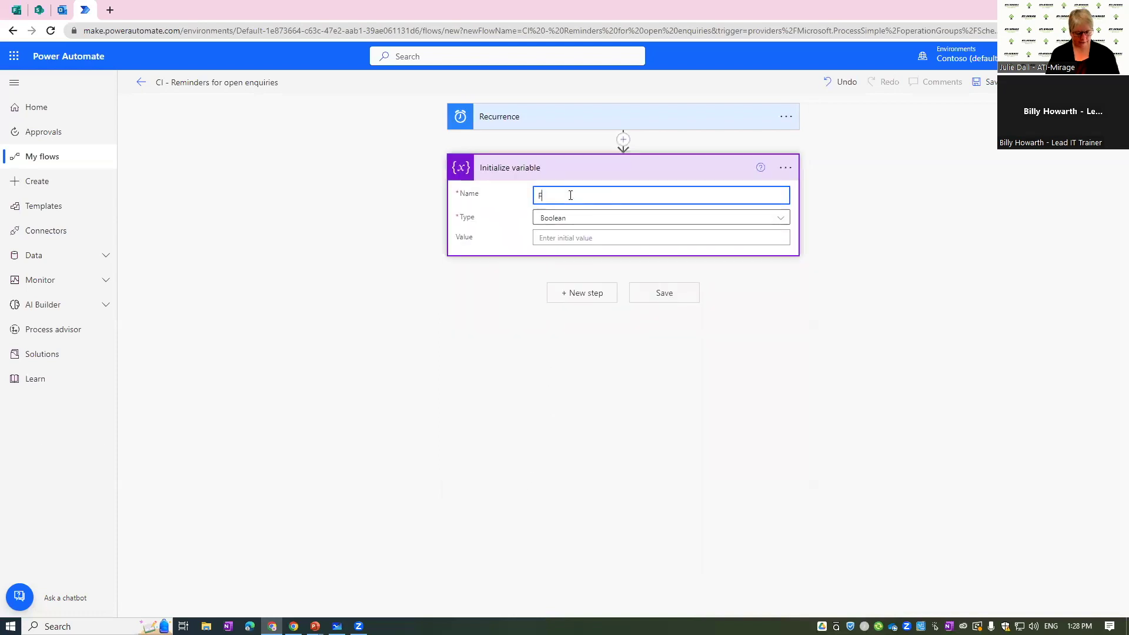
{"action": "type", "text": "iveDaysAgo"}
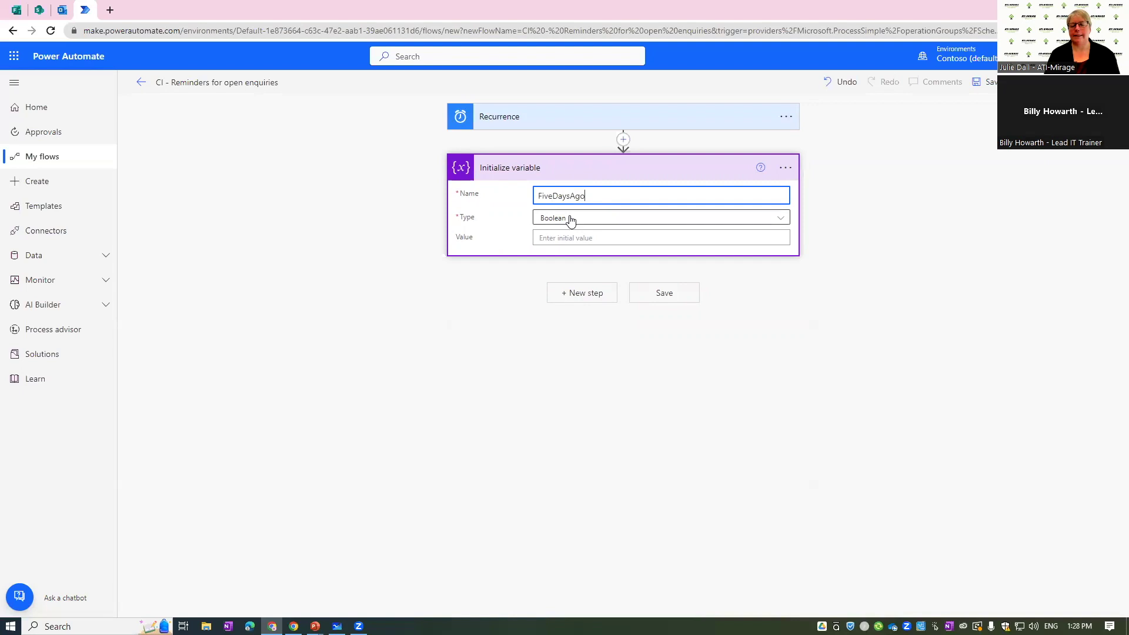
{"action": "left_click", "coordinate": [571, 220]}
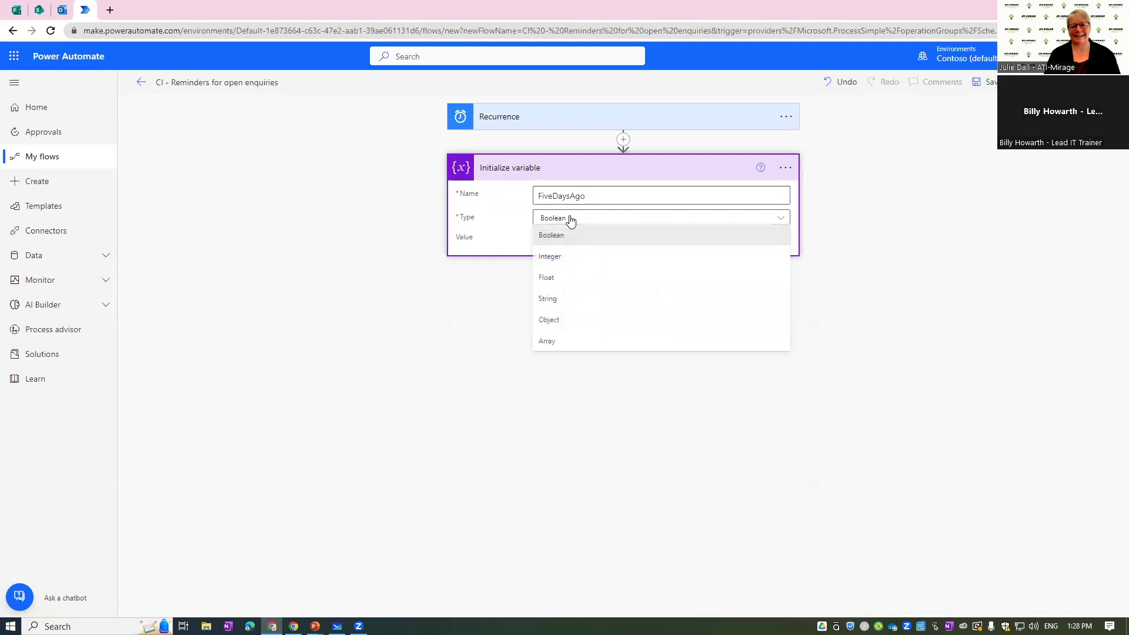
{"action": "left_click", "coordinate": [571, 298]}
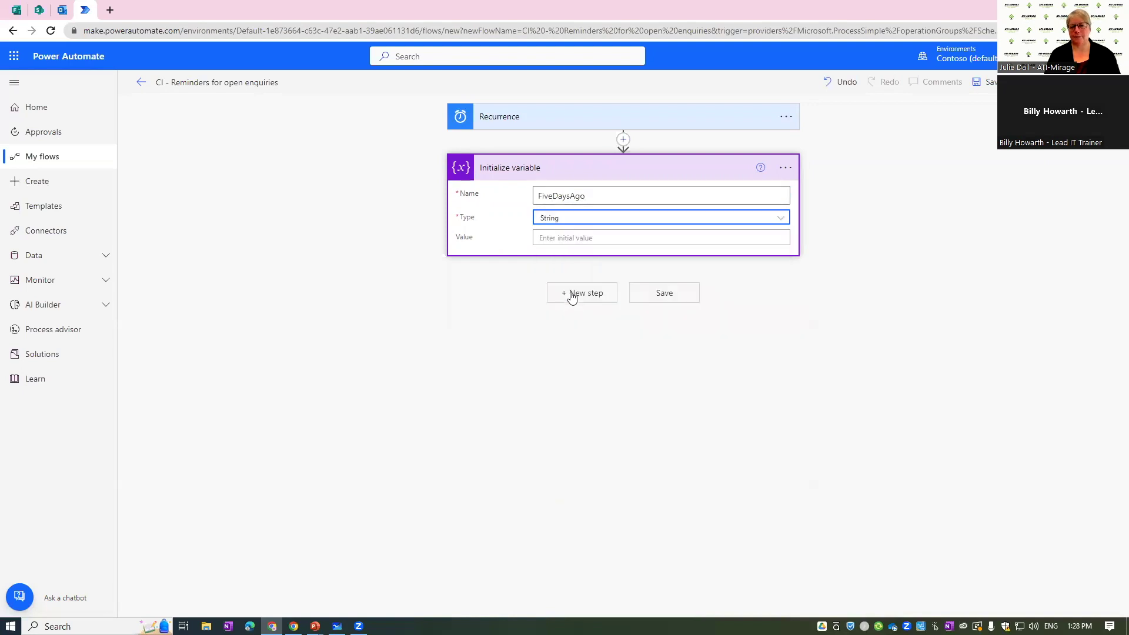
Step: Set the FiveDaysAgo variable's initial value to the expression addDays(startOfDay(utcNow()),-5)
{"action": "left_click", "coordinate": [561, 236]}
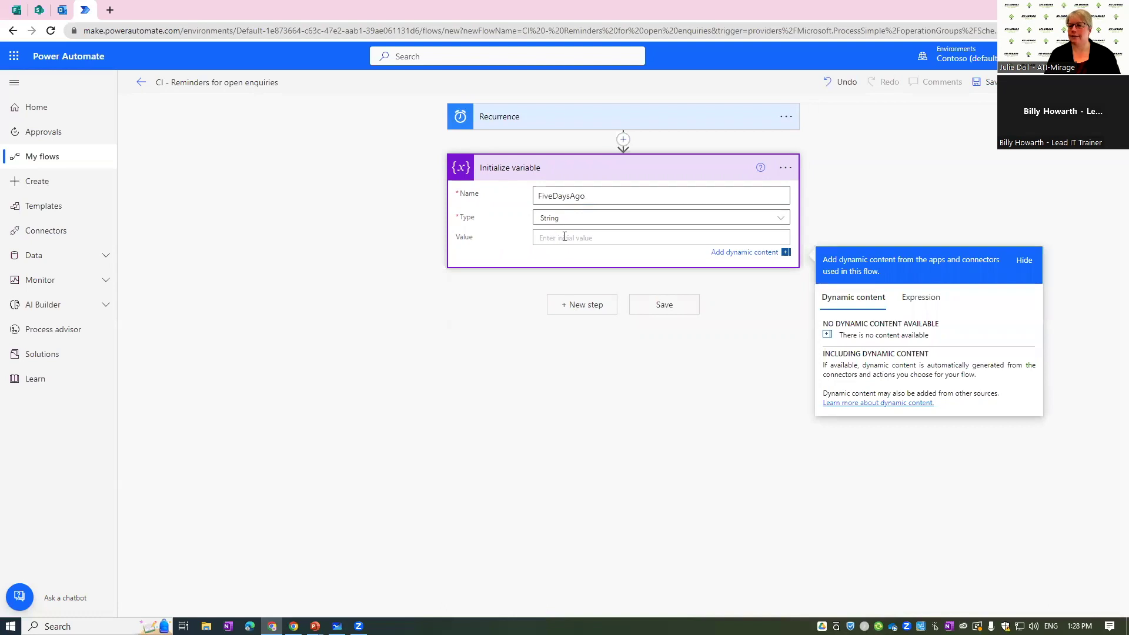
{"action": "left_click", "coordinate": [922, 301]}
{"action": "left_click", "coordinate": [881, 189]}
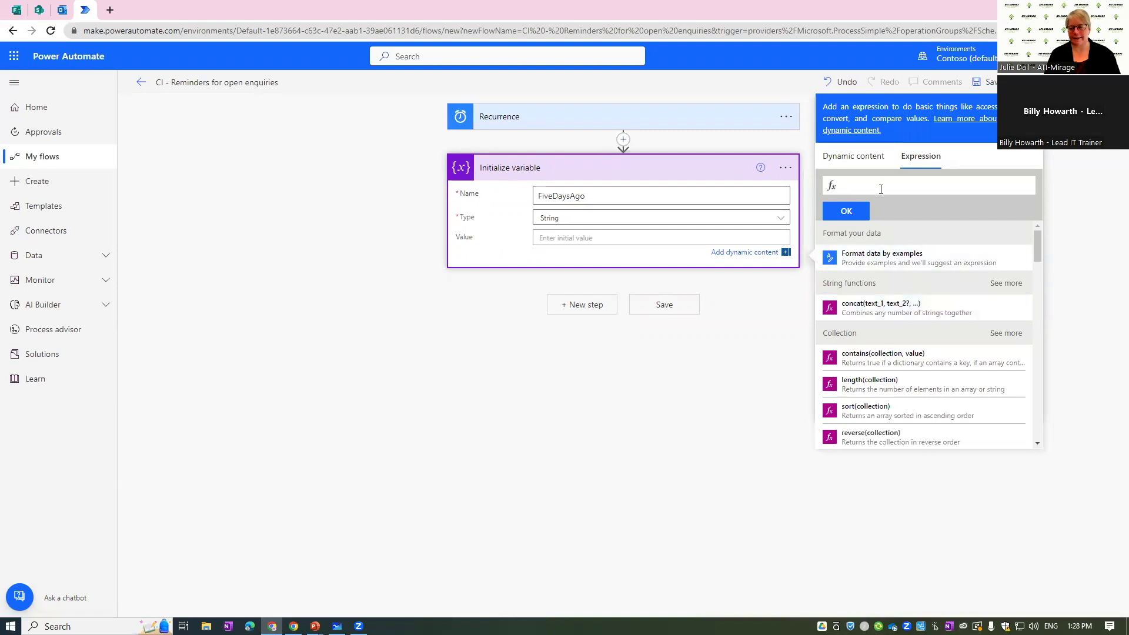
{"action": "type", "text": "start"}
{"action": "left_click", "coordinate": [898, 198]}
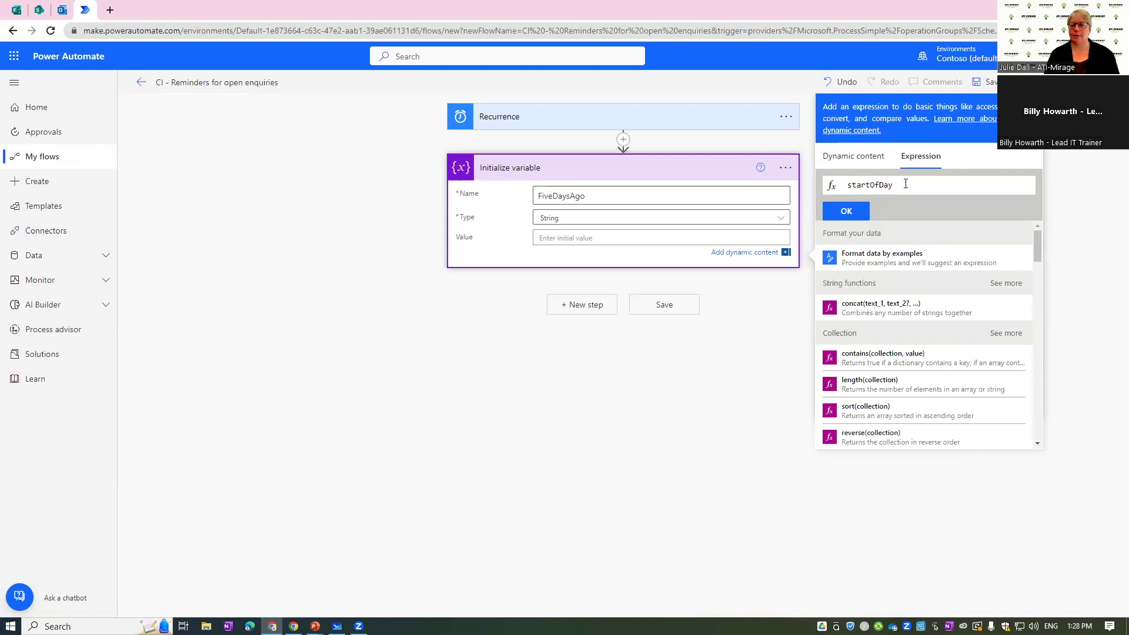
{"action": "type", "text": "(n"}
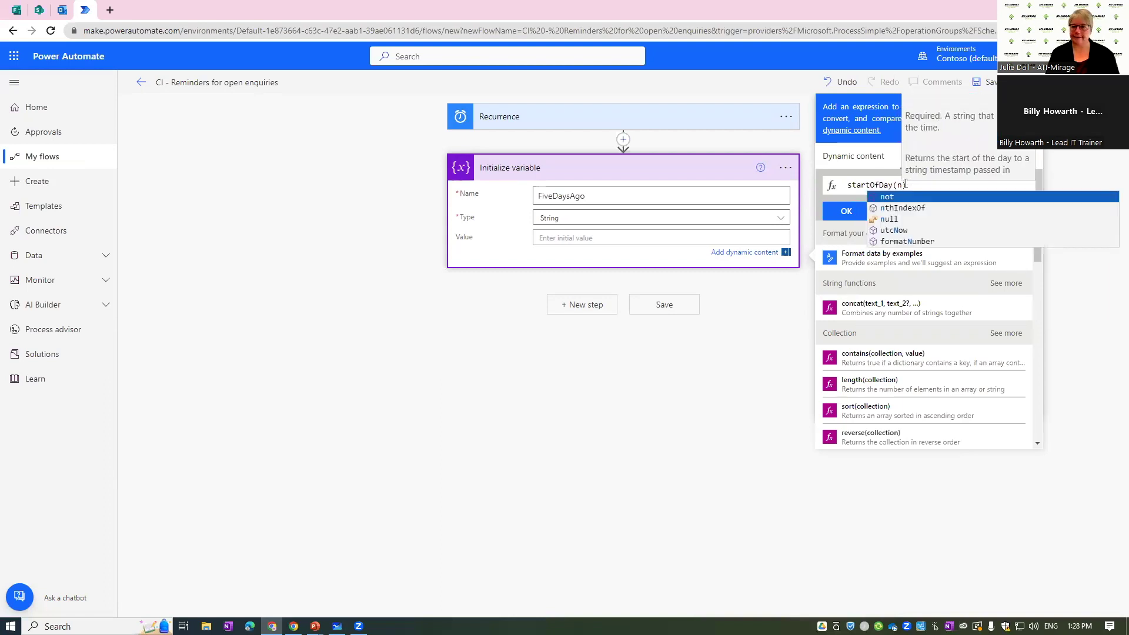
{"action": "type", "text": "ow"}
{"action": "left_click", "coordinate": [899, 196]}
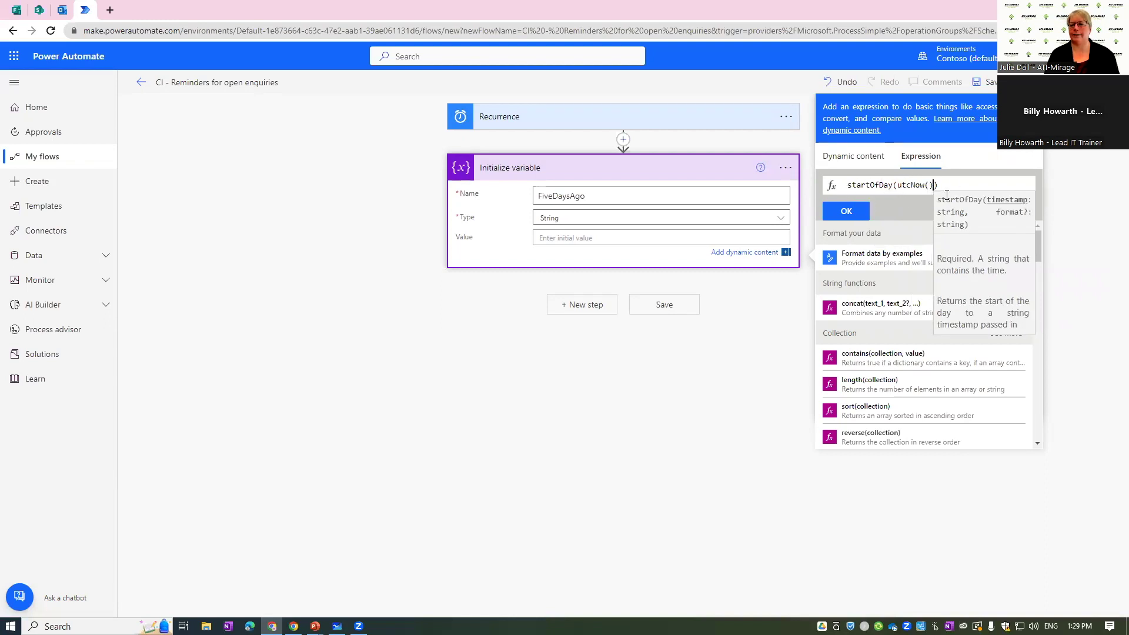
{"action": "left_click", "coordinate": [847, 186]}
{"action": "type", "text": "addDays"}
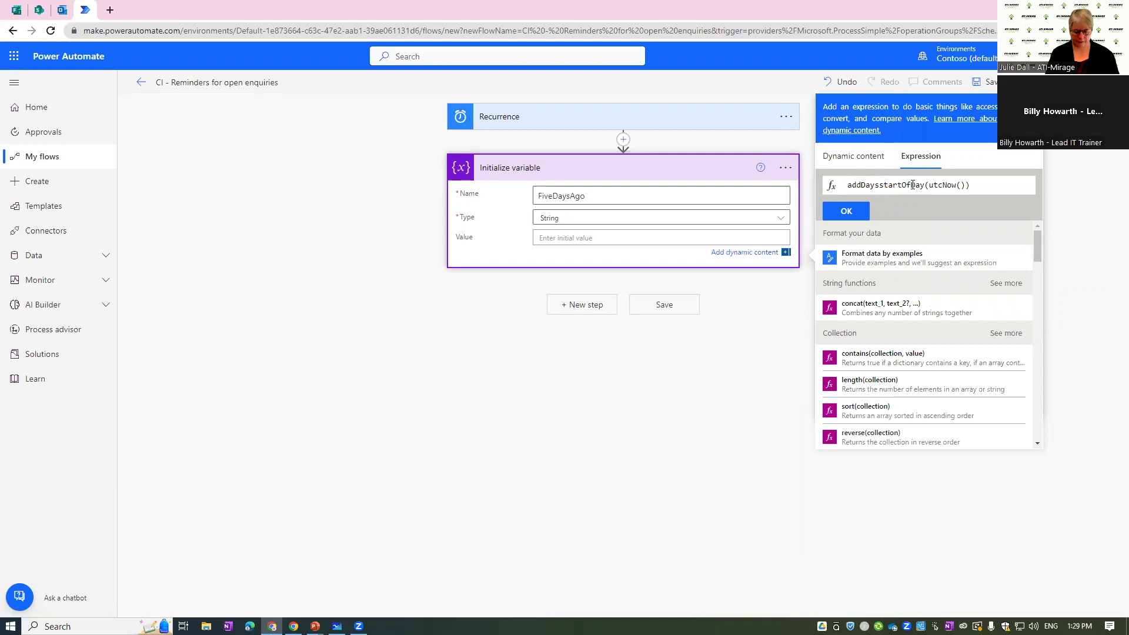
{"action": "type", "text": "("}
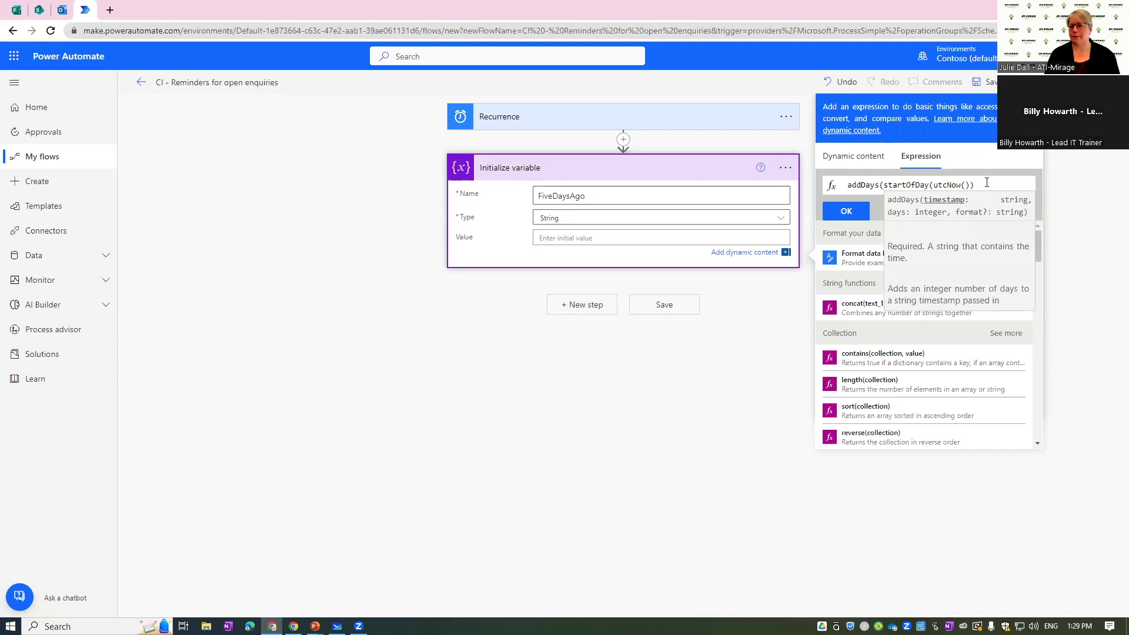
{"action": "left_click", "coordinate": [987, 183]}
{"action": "type", "text": ","}
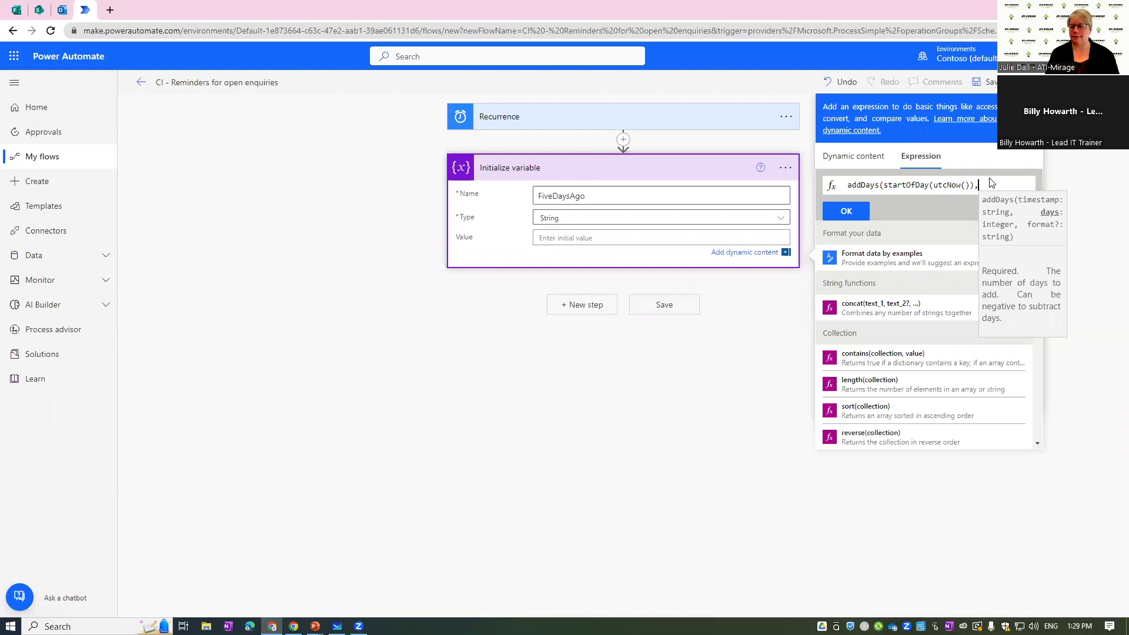
{"action": "type", "text": "-5)"}
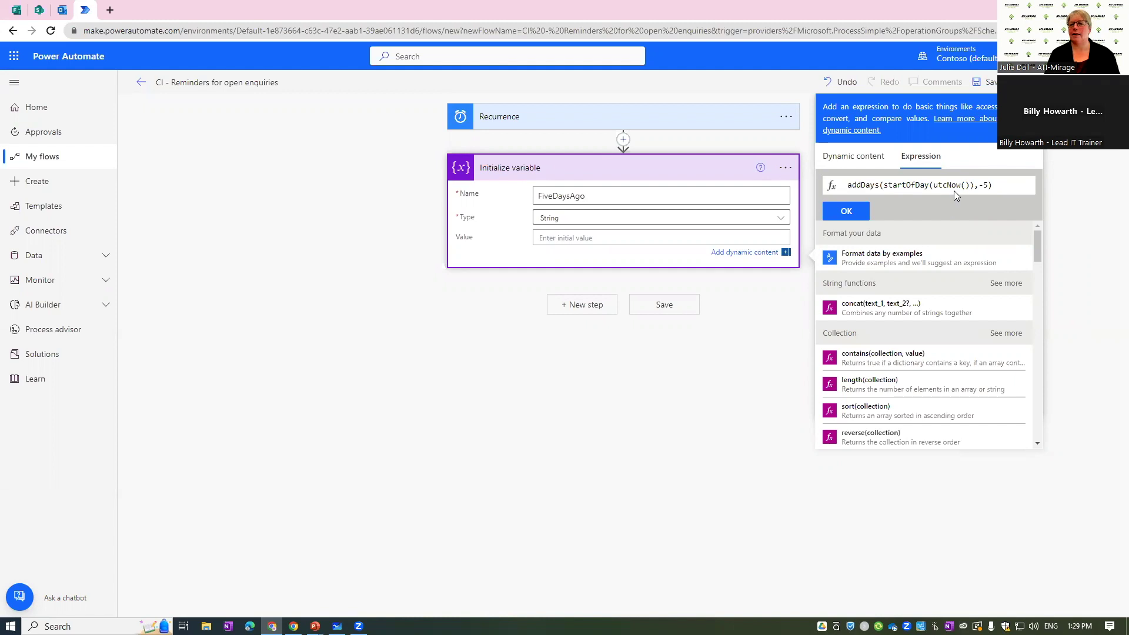
{"action": "left_click", "coordinate": [862, 214]}
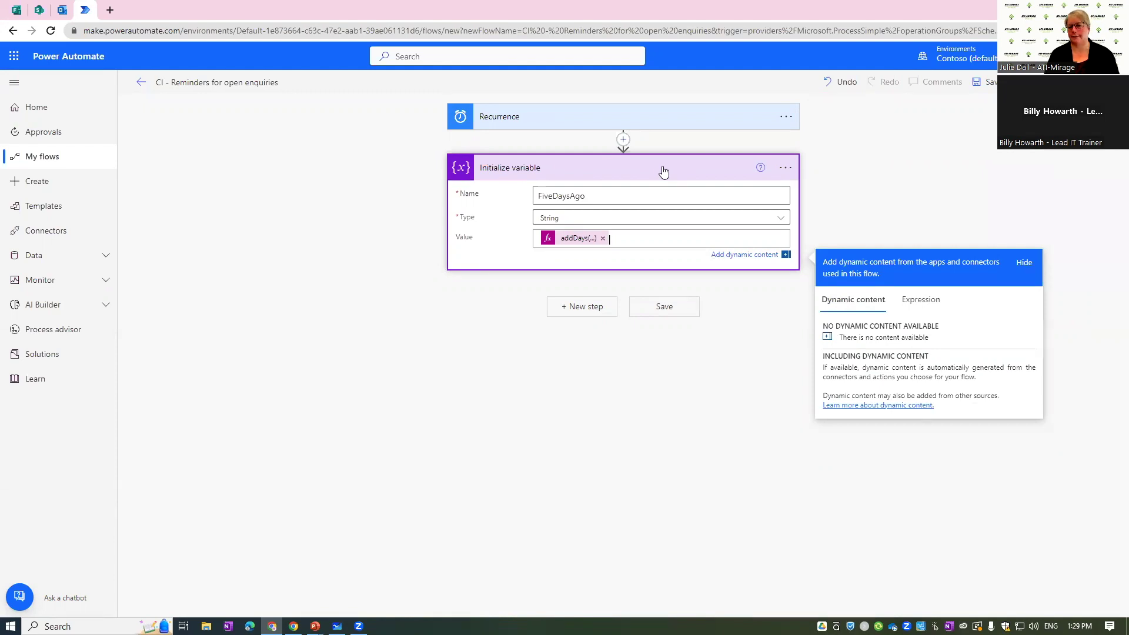
Step: Add a SharePoint Get items action after the Initialize variable action
{"action": "left_click", "coordinate": [581, 310]}
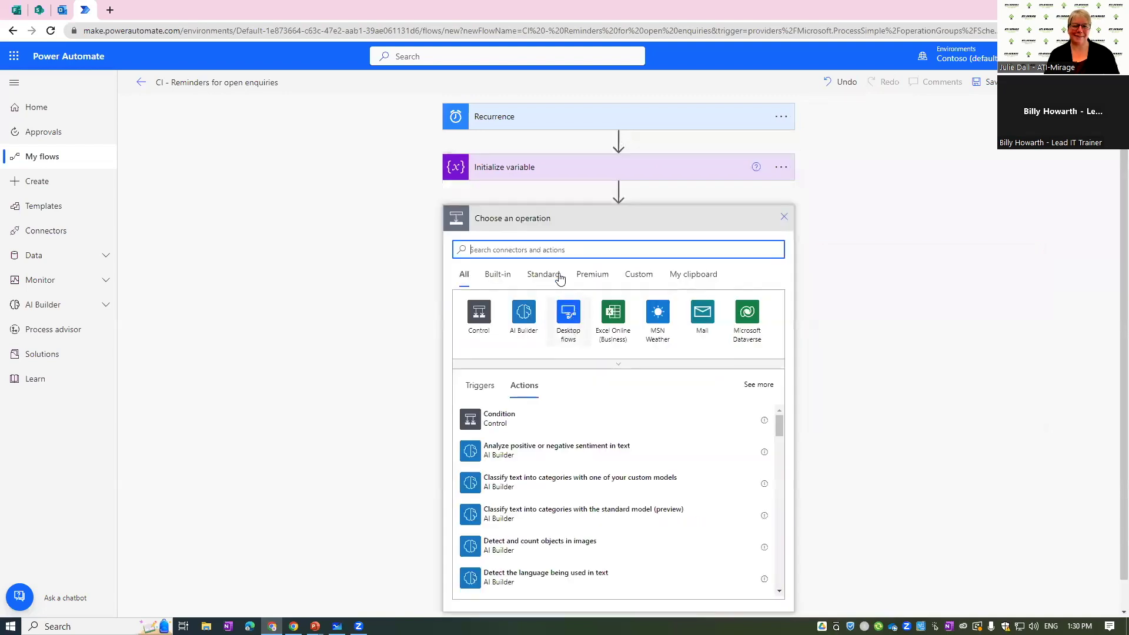
{"action": "type", "text": "shareoint"}
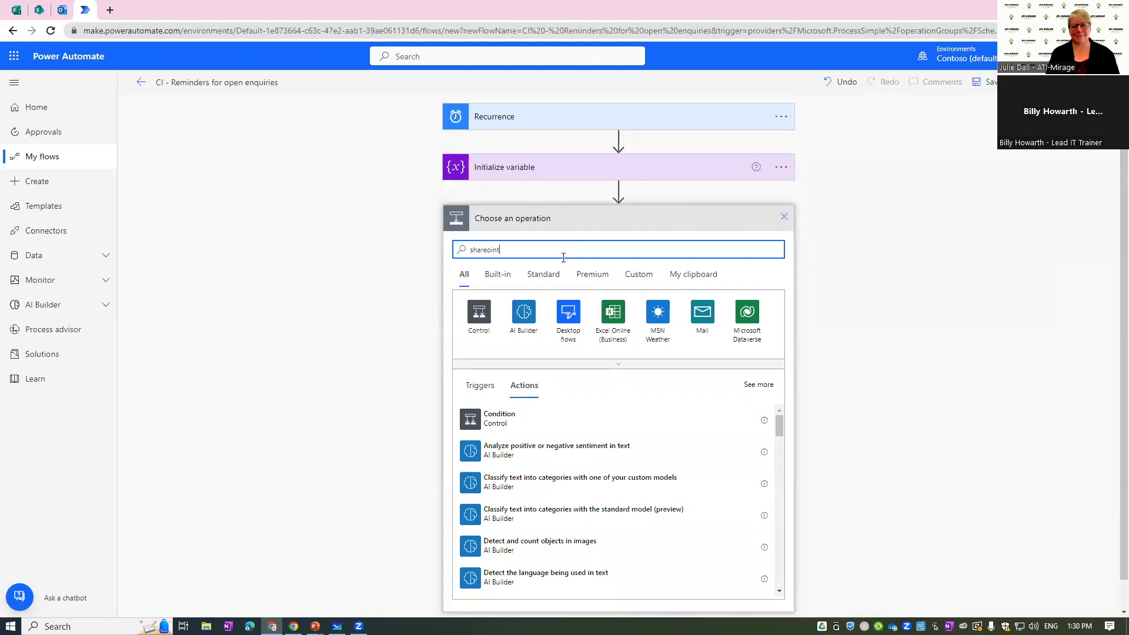
{"action": "key", "text": "BackSpace"}
{"action": "key", "text": "BackSpace"}
{"action": "key", "text": "BackSpace"}
{"action": "key", "text": "BackSpace"}
{"action": "type", "text": "point items"}
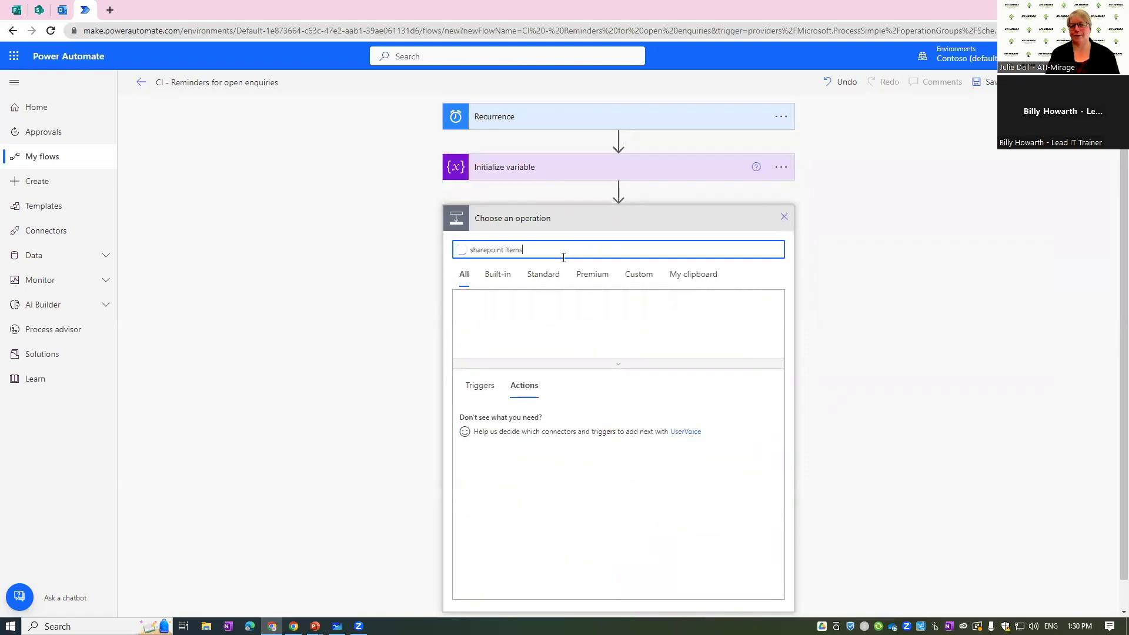
{"action": "type", "text": " get"}
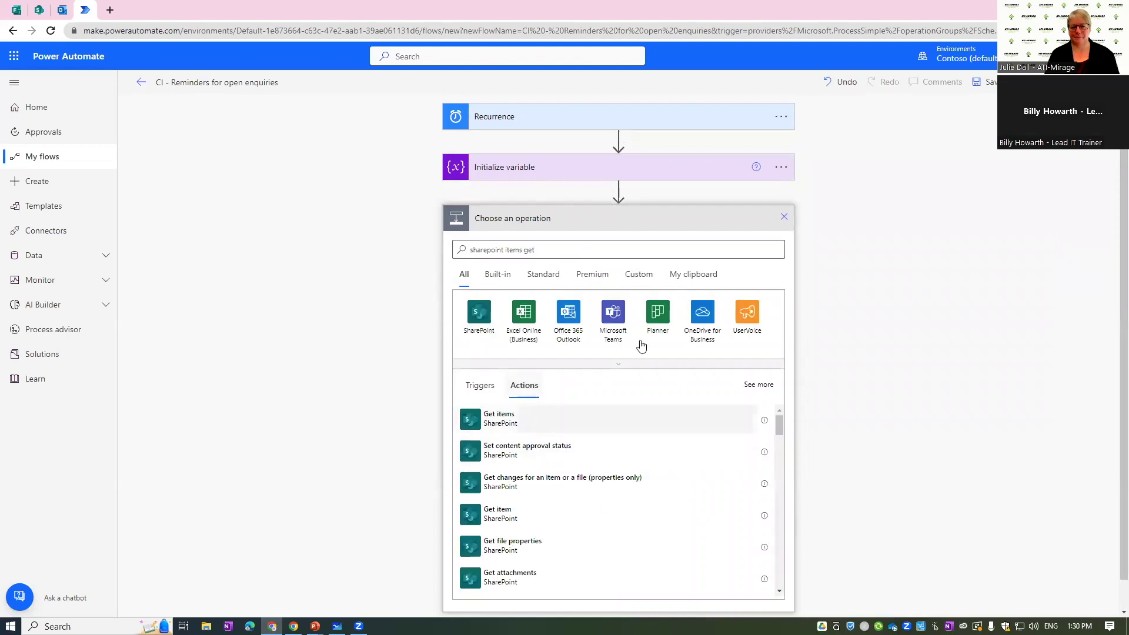
{"action": "left_click", "coordinate": [588, 419]}
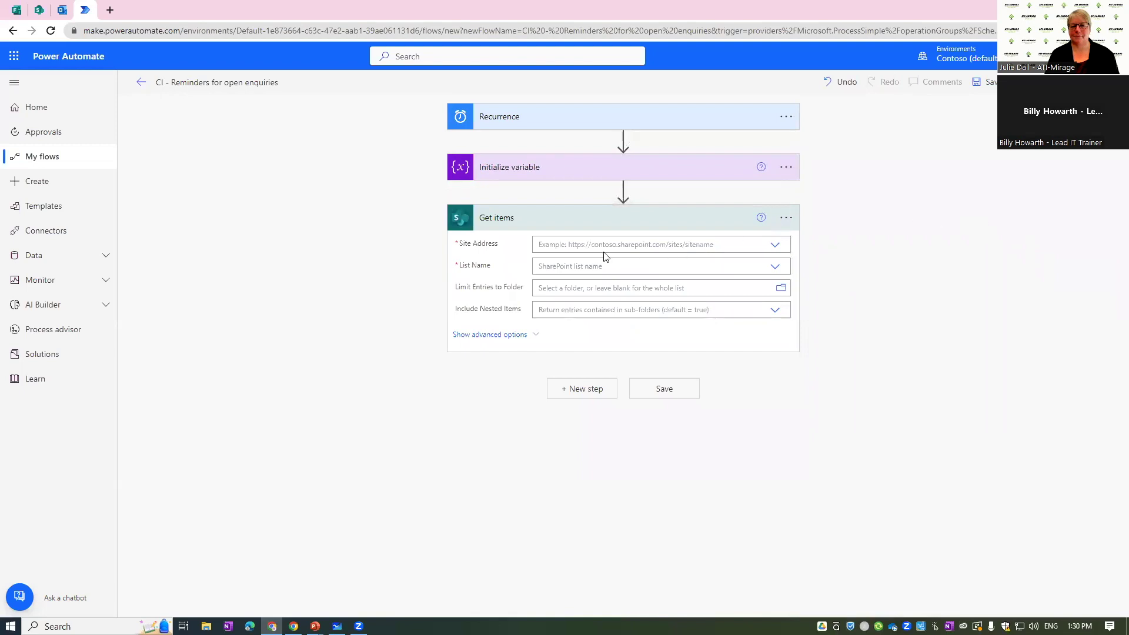
Step: Set the Get items action to the Customer Interactions site and the Customer Enquiries list, and show its advanced options
{"action": "left_click", "coordinate": [587, 243]}
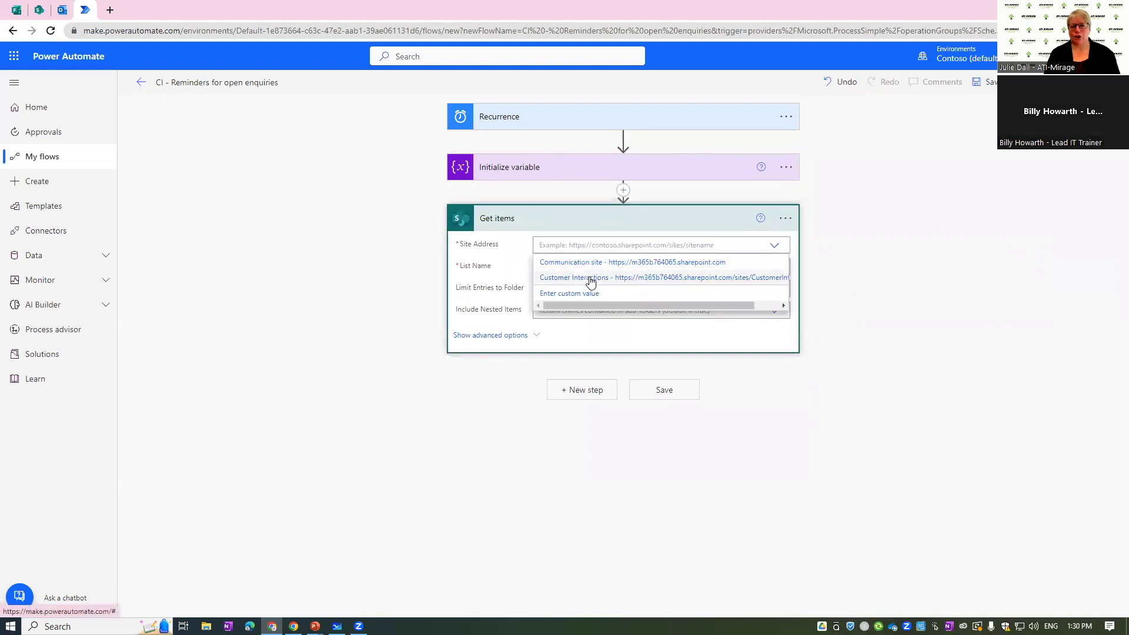
{"action": "left_click", "coordinate": [591, 282]}
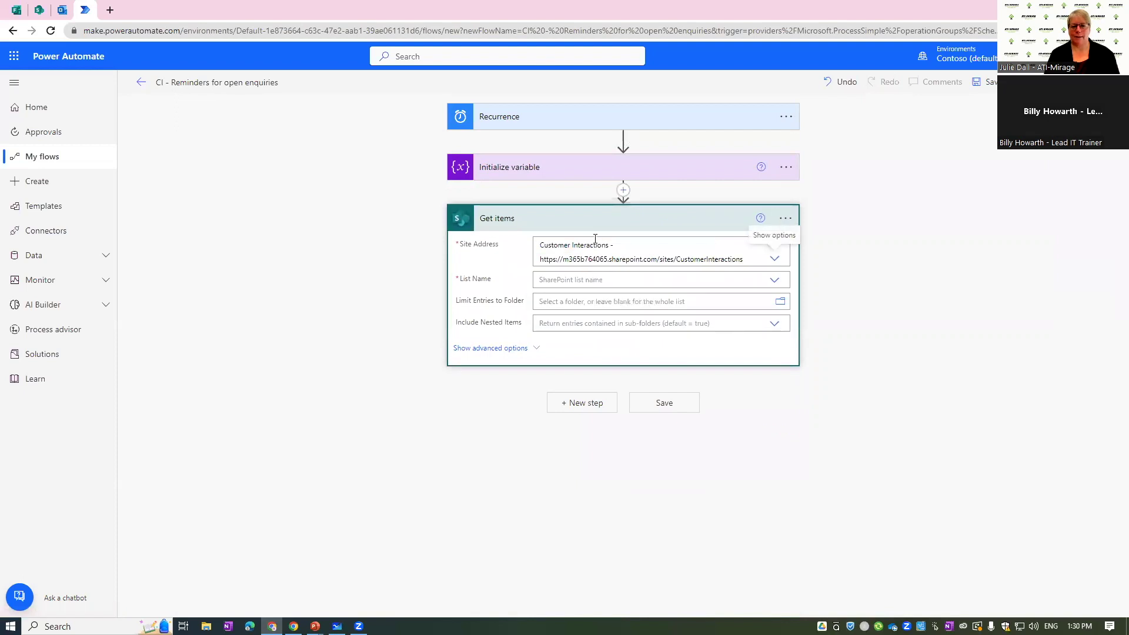
{"action": "left_click", "coordinate": [591, 279]}
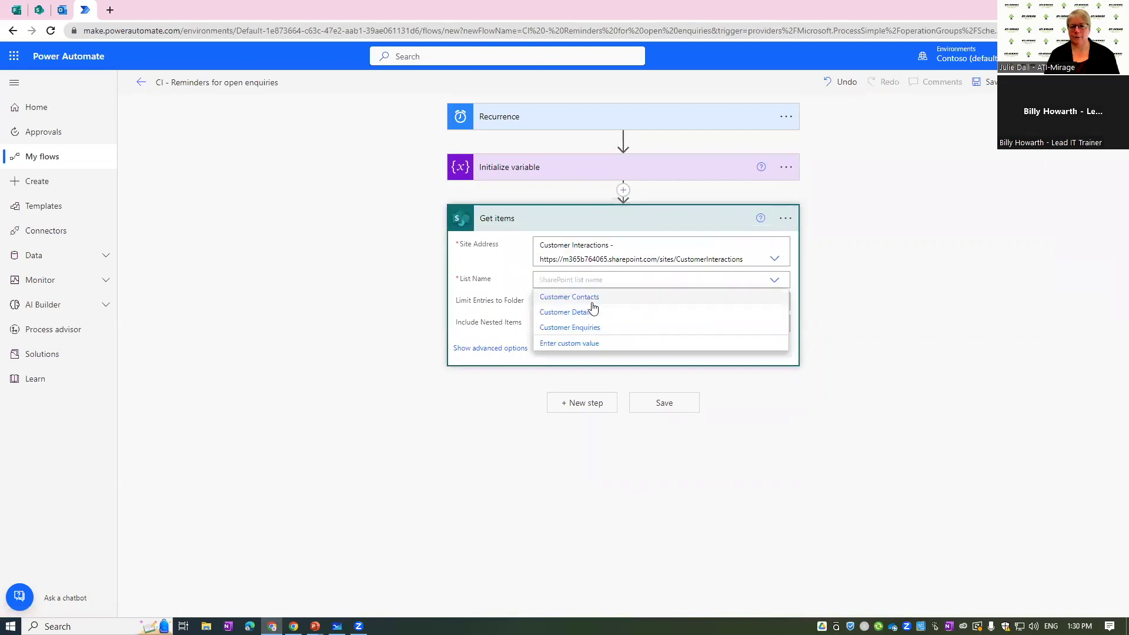
{"action": "left_click", "coordinate": [595, 325]}
{"action": "left_click", "coordinate": [491, 348]}
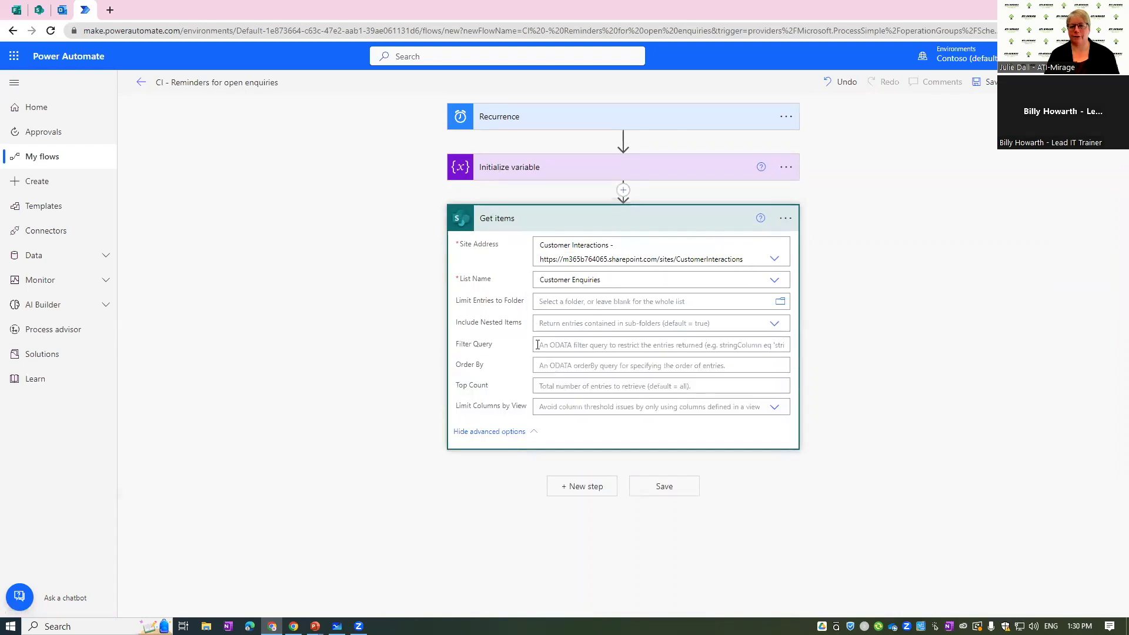
Step: Switch to the Customer Enquiries list in SharePoint, show its All Items view to check the columns, and return to the flow in Power Automate
{"action": "left_click", "coordinate": [591, 345]}
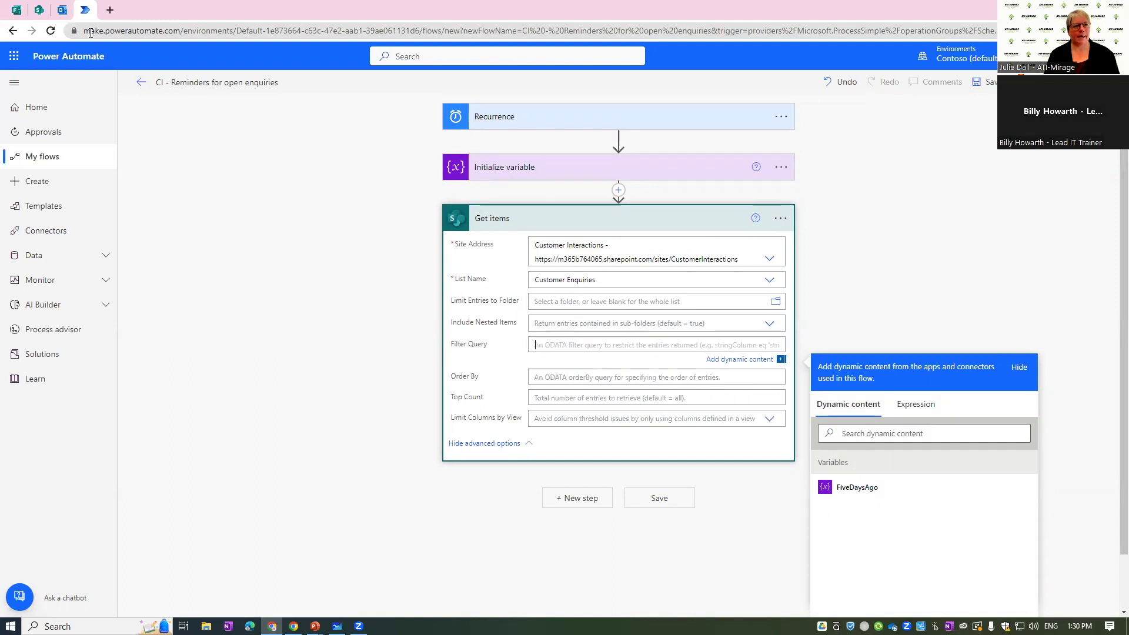
{"action": "left_click", "coordinate": [37, 12]}
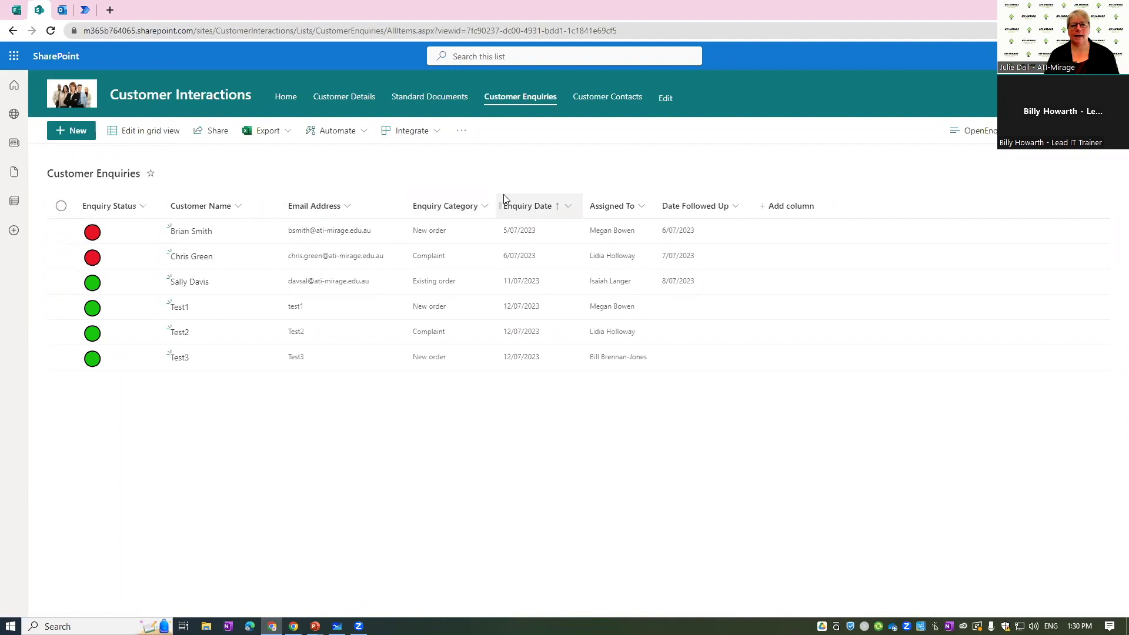
{"action": "left_click", "coordinate": [970, 131]}
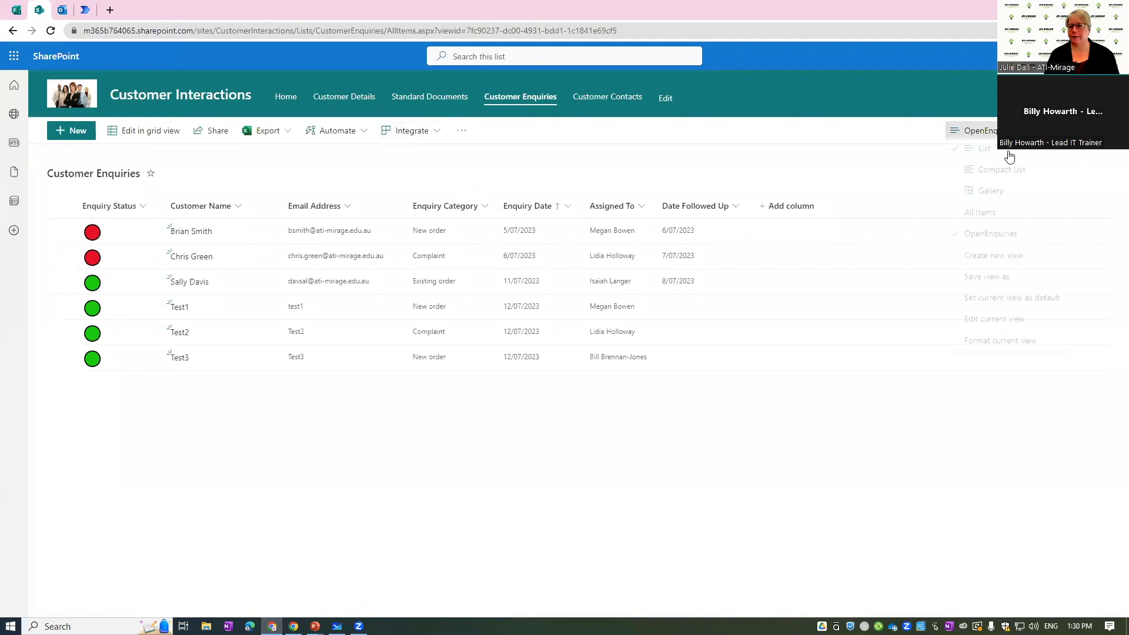
{"action": "left_click", "coordinate": [988, 218]}
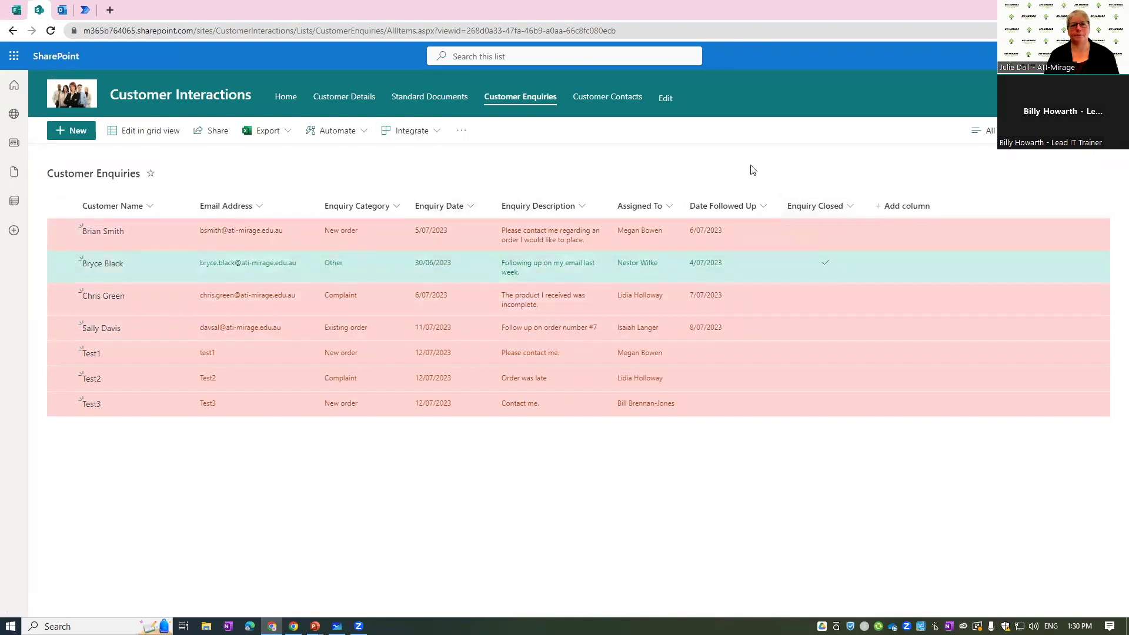
{"action": "left_click", "coordinate": [88, 10]}
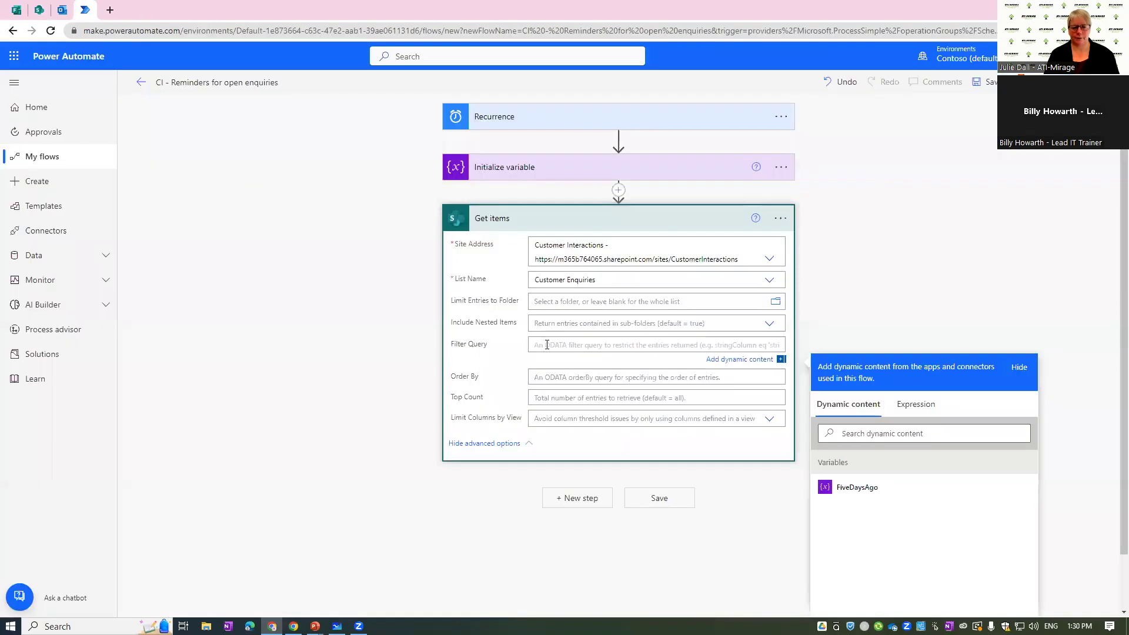
Step: Set the Get items filter query to EnquiryClosed eq 'No' and EnquiryDate lt '[FiveDaysAgo]', inserting the FiveDaysAgo variable between the quotes
{"action": "type", "text": "EnquiryClosed eq 'No"}
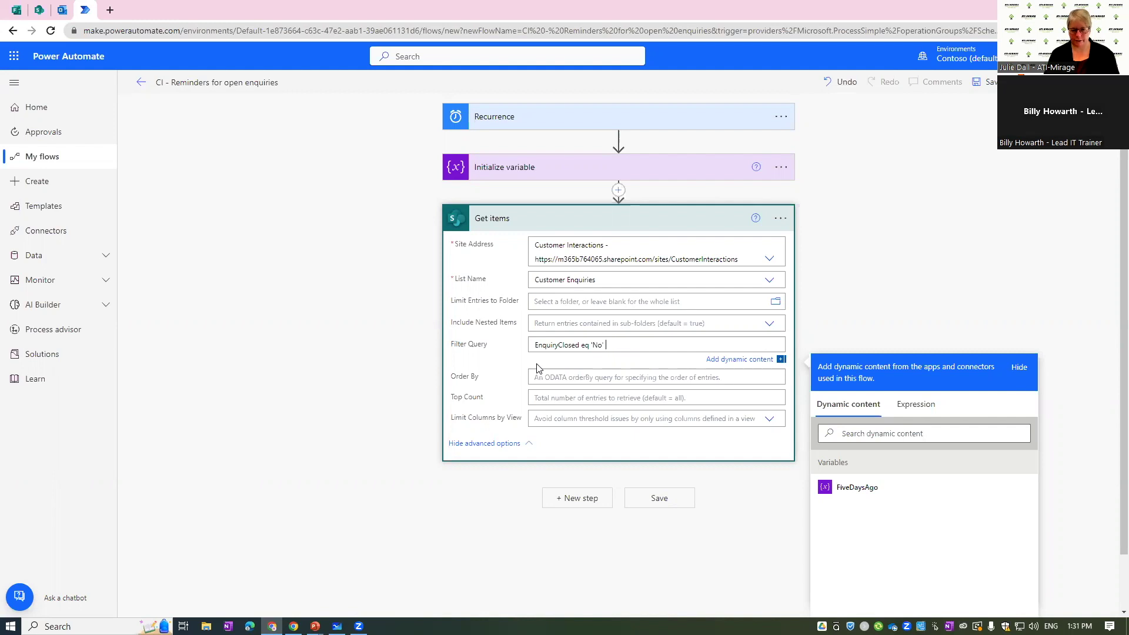
{"action": "type", "text": "and "}
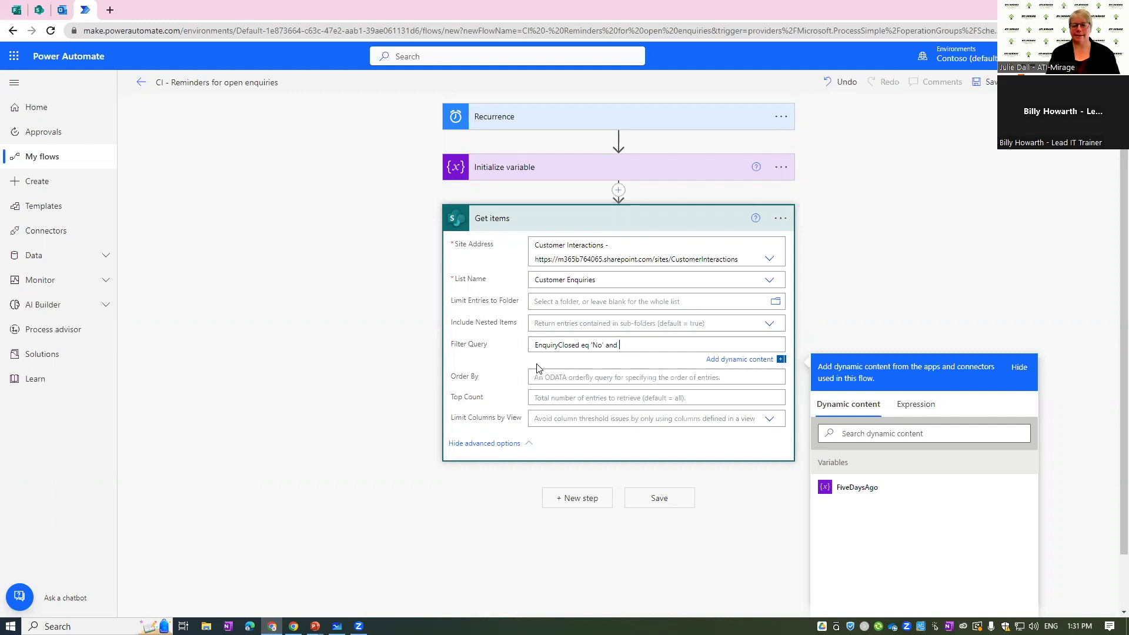
{"action": "type", "text": "EnquiryDate lt"}
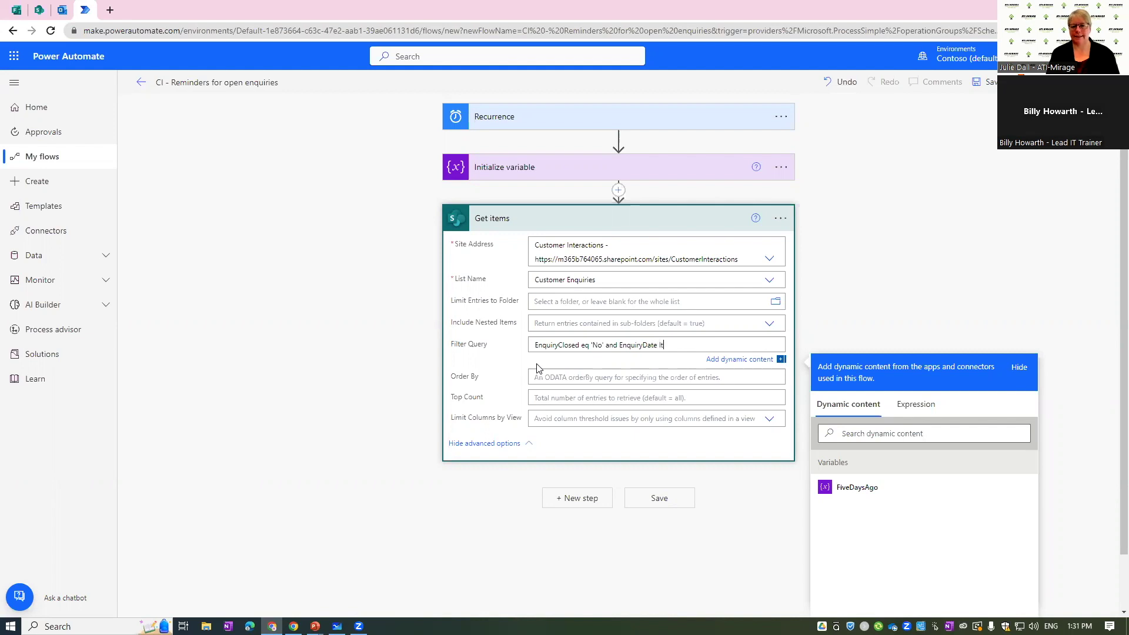
{"action": "type", "text": " '"}
{"action": "left_click", "coordinate": [867, 491]}
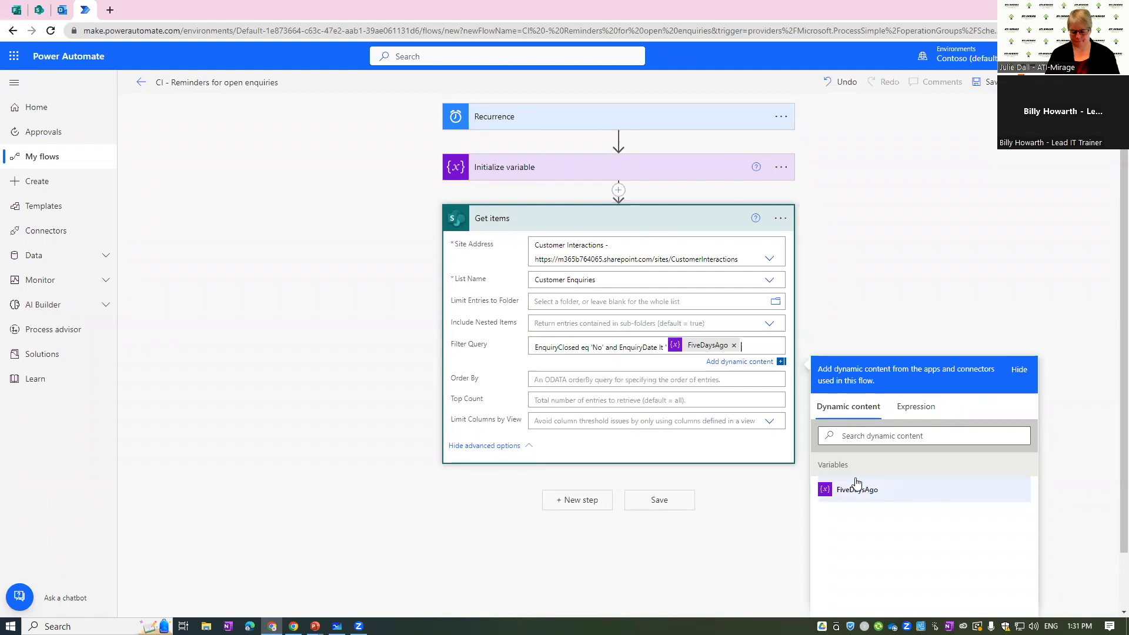
{"action": "left_click", "coordinate": [778, 453]}
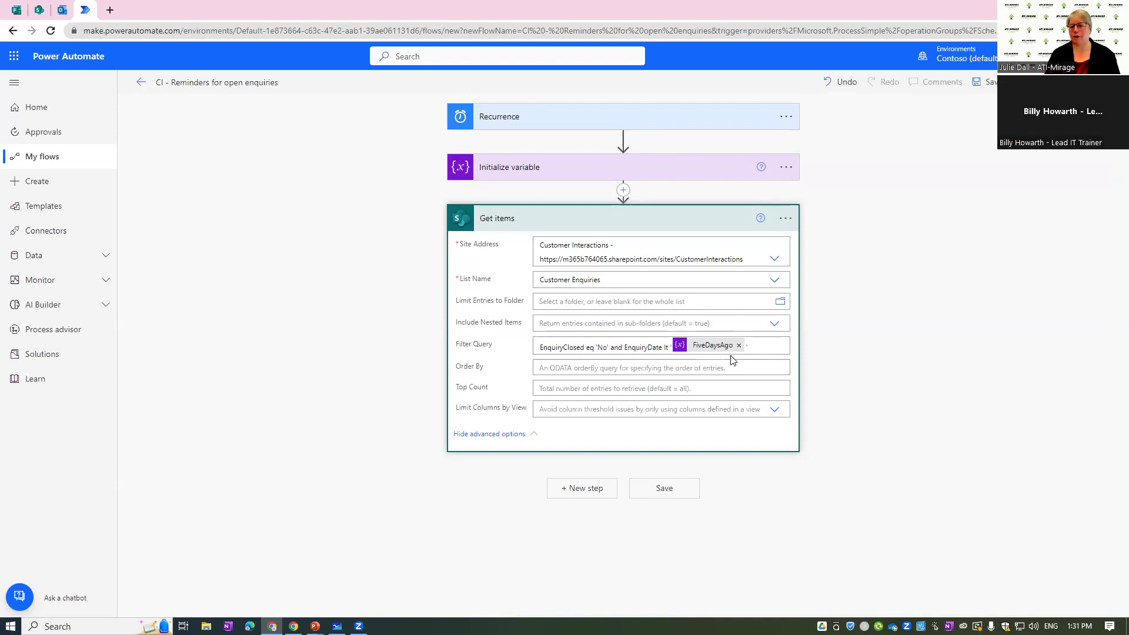
Step: Add an Apply to each control after Get items that loops over the value output of Get items
{"action": "left_click", "coordinate": [568, 490]}
{"action": "type", "text": "appl"}
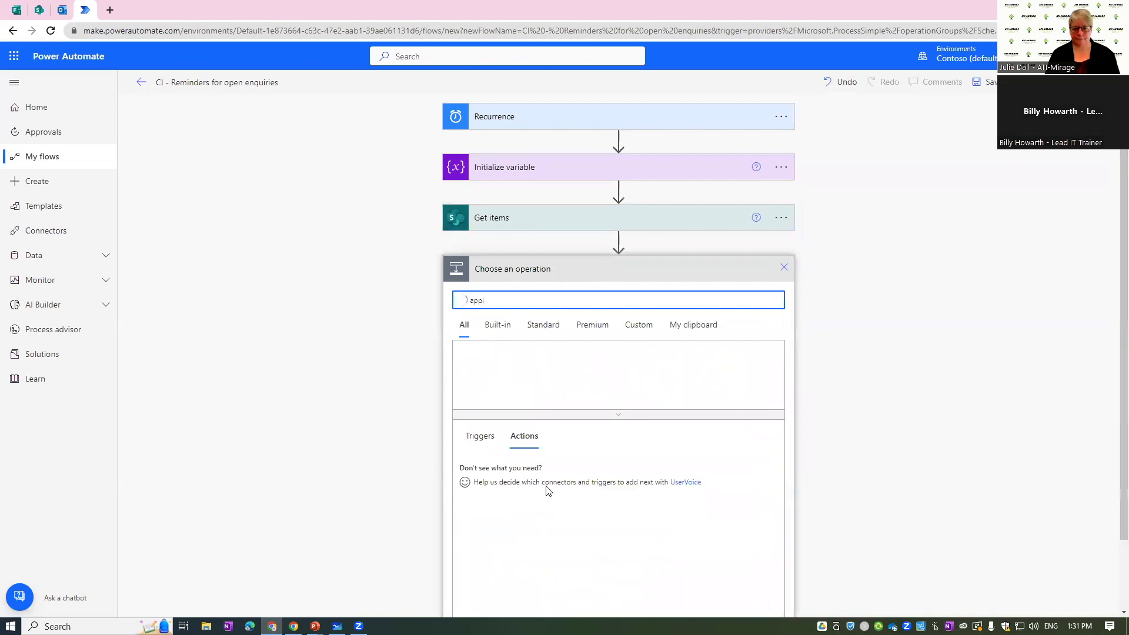
{"action": "left_click", "coordinate": [509, 532]}
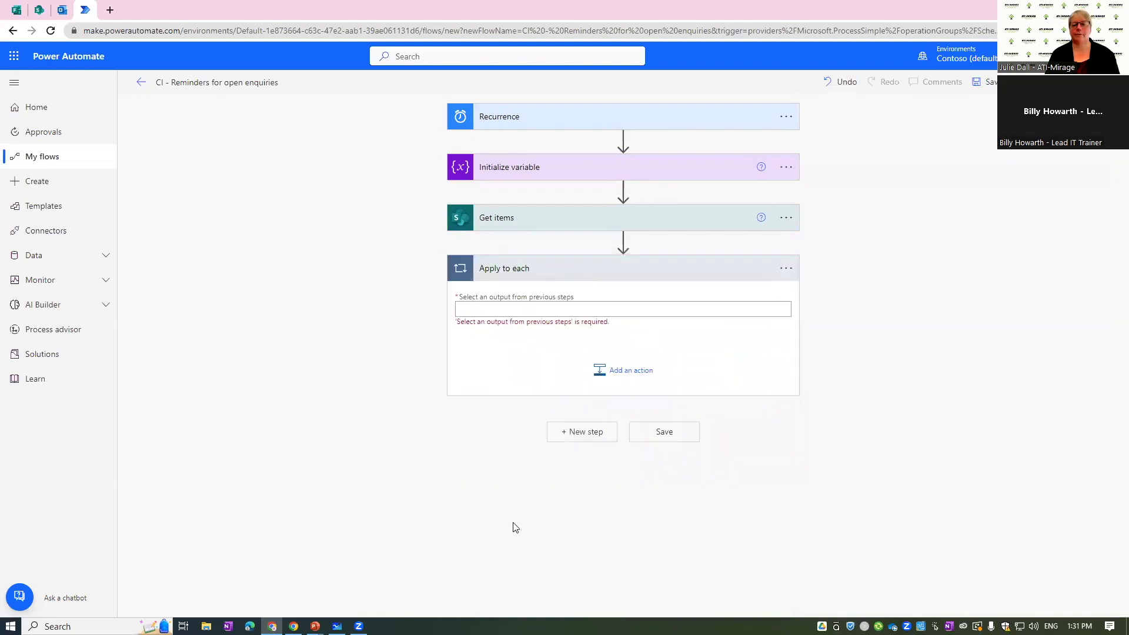
{"action": "left_click", "coordinate": [528, 306]}
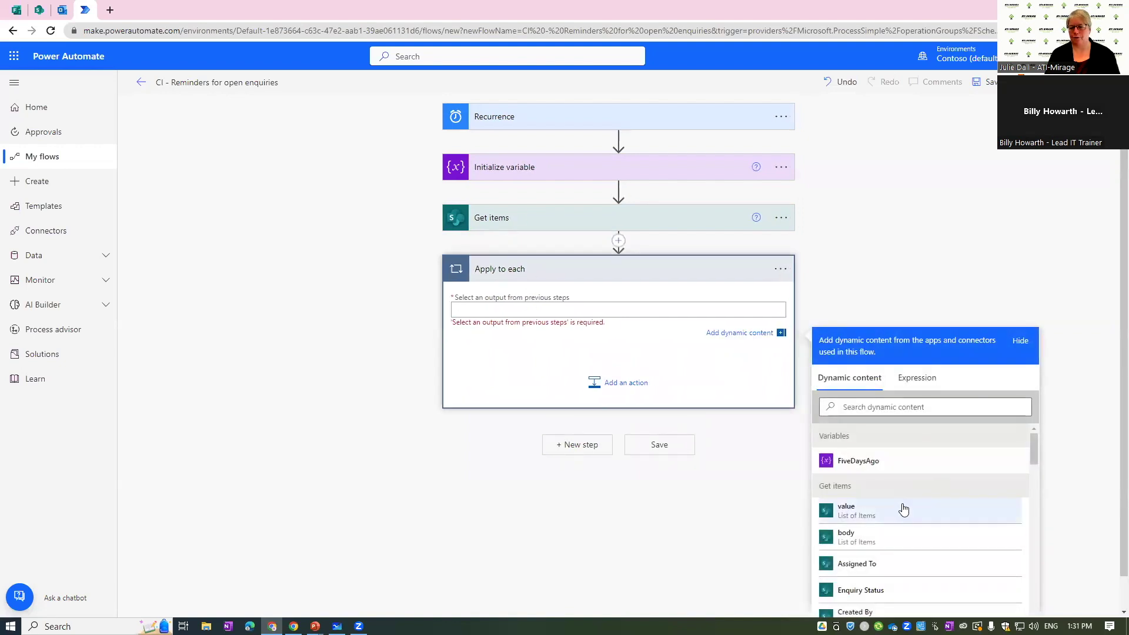
{"action": "left_click", "coordinate": [860, 516]}
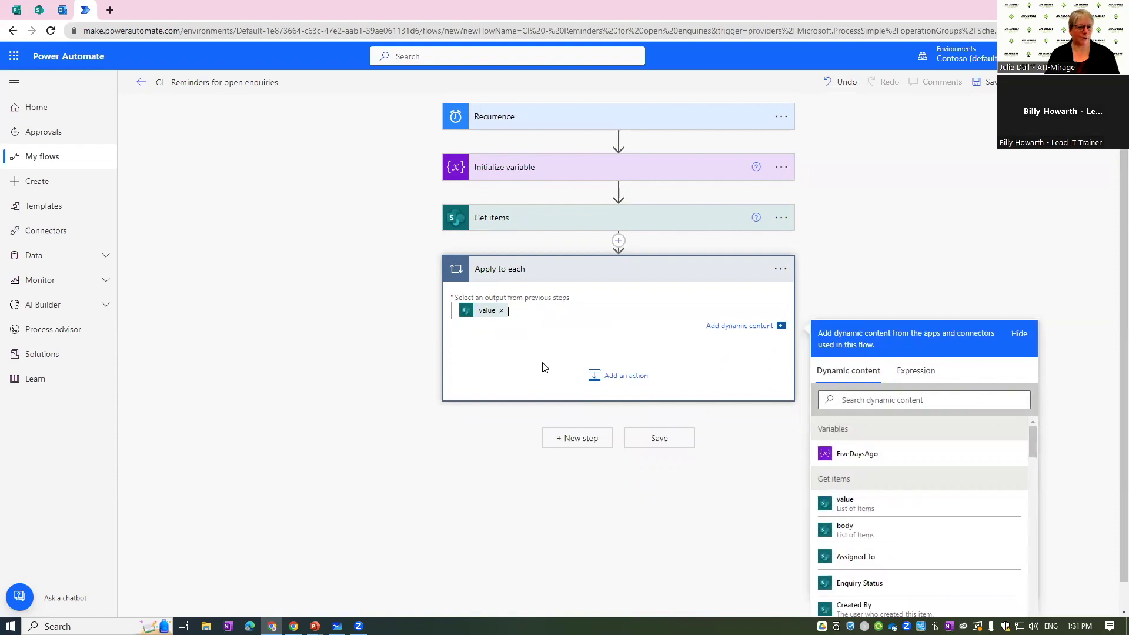
Step: Add an Outlook Send an email (V2) action inside the Apply to each loop, addressed to the dynamic Assigned To Email value
{"action": "left_click", "coordinate": [622, 384]}
{"action": "type", "text": "outl"}
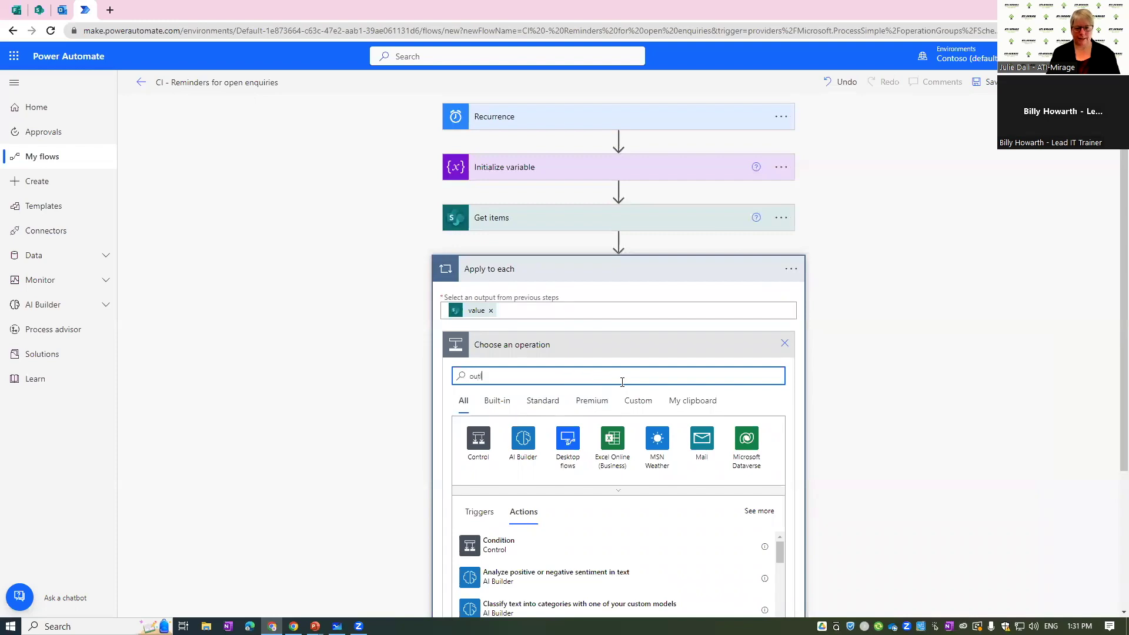
{"action": "type", "text": "ook email send"}
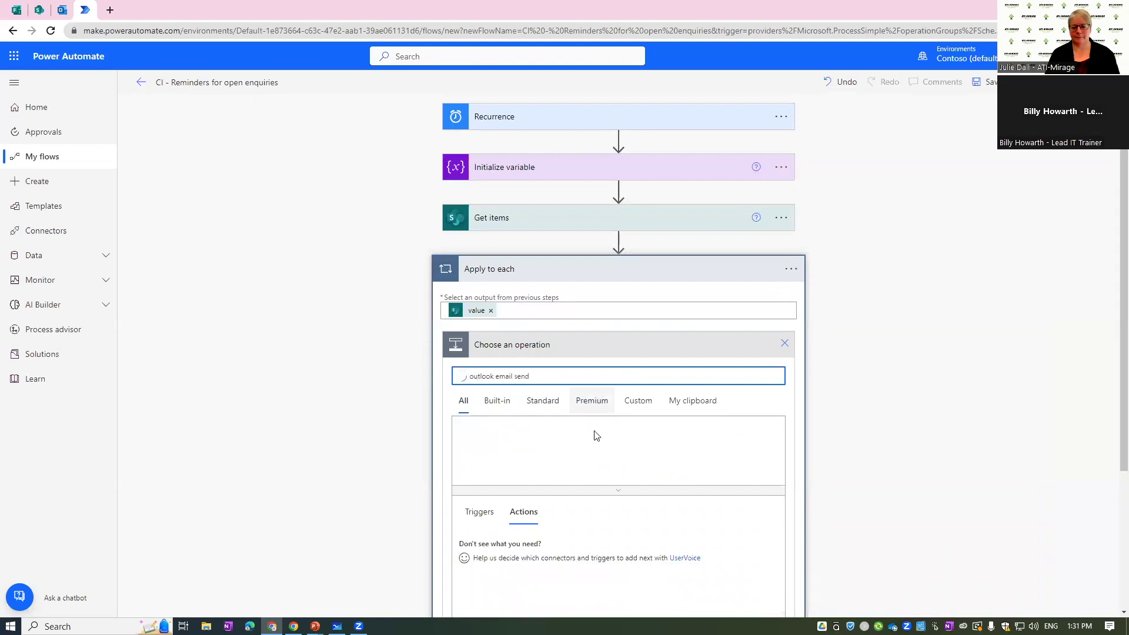
{"action": "left_click", "coordinate": [650, 372]}
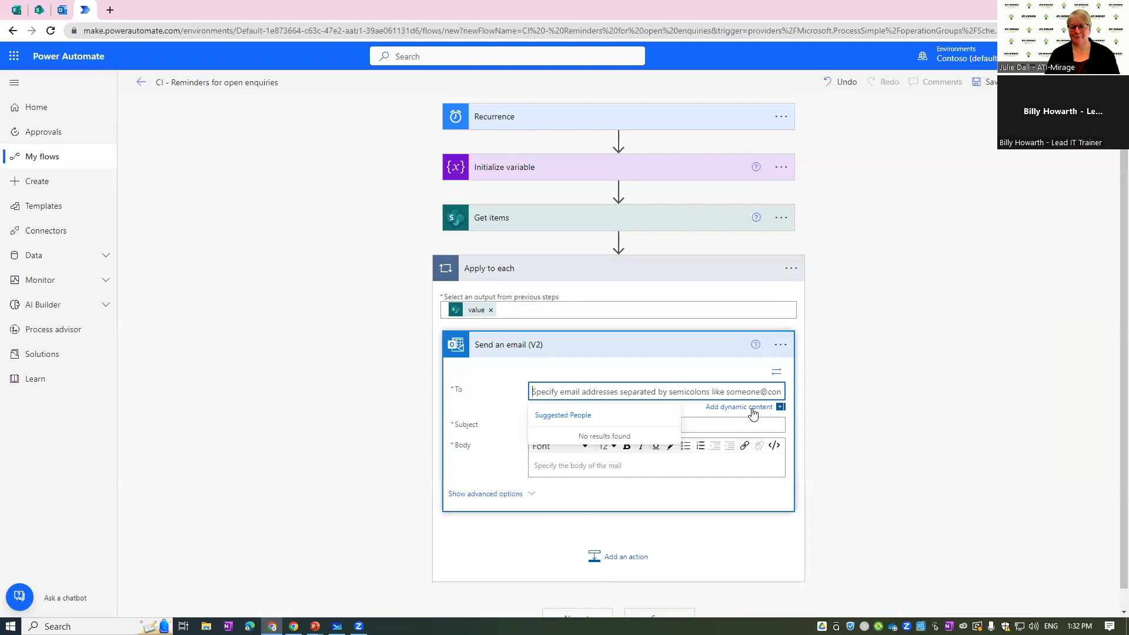
{"action": "left_click", "coordinate": [746, 407]}
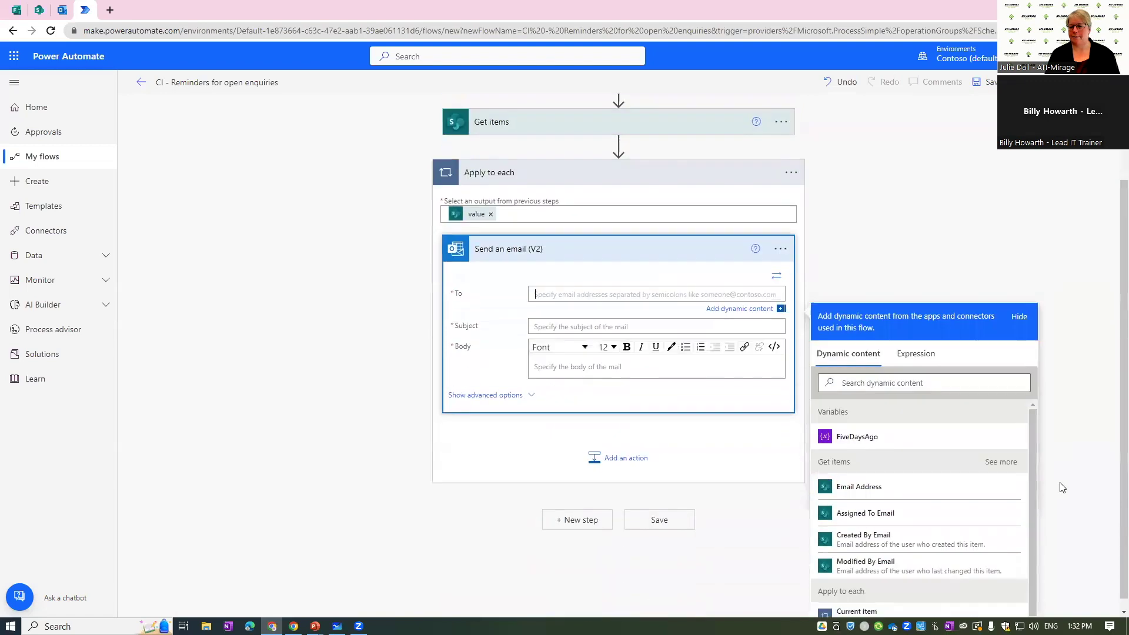
{"action": "left_click", "coordinate": [878, 504]}
Step: Set the email subject to "Reminder [Title]'s enquiry is still outstanding", inserting the dynamic Title value from Get items
{"action": "left_click", "coordinate": [563, 317]}
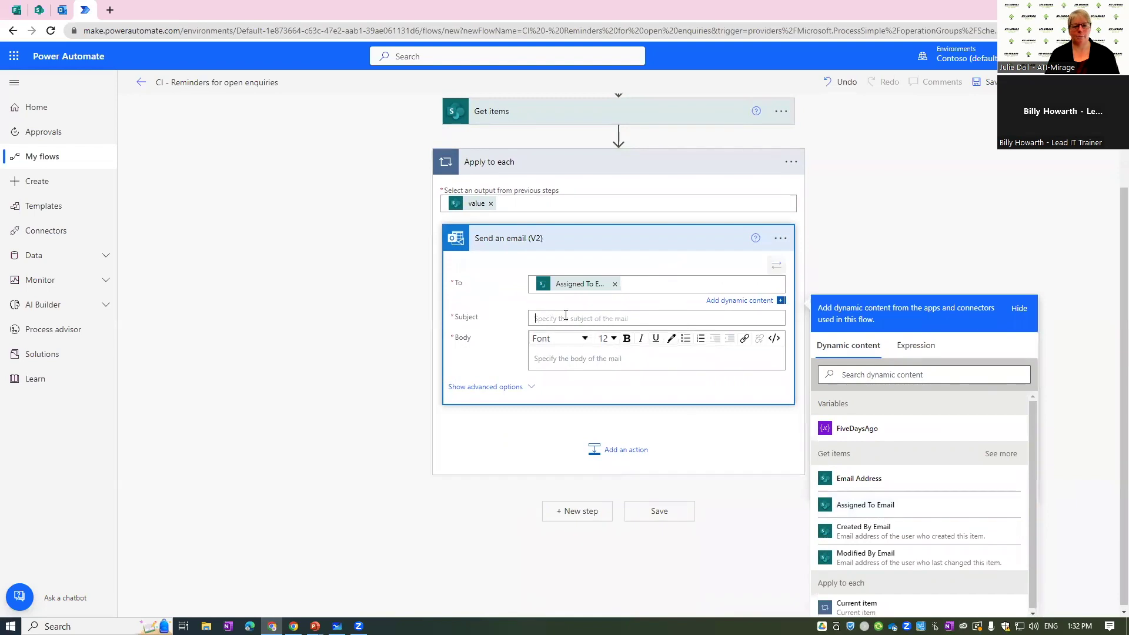
{"action": "type", "text": "Remin"}
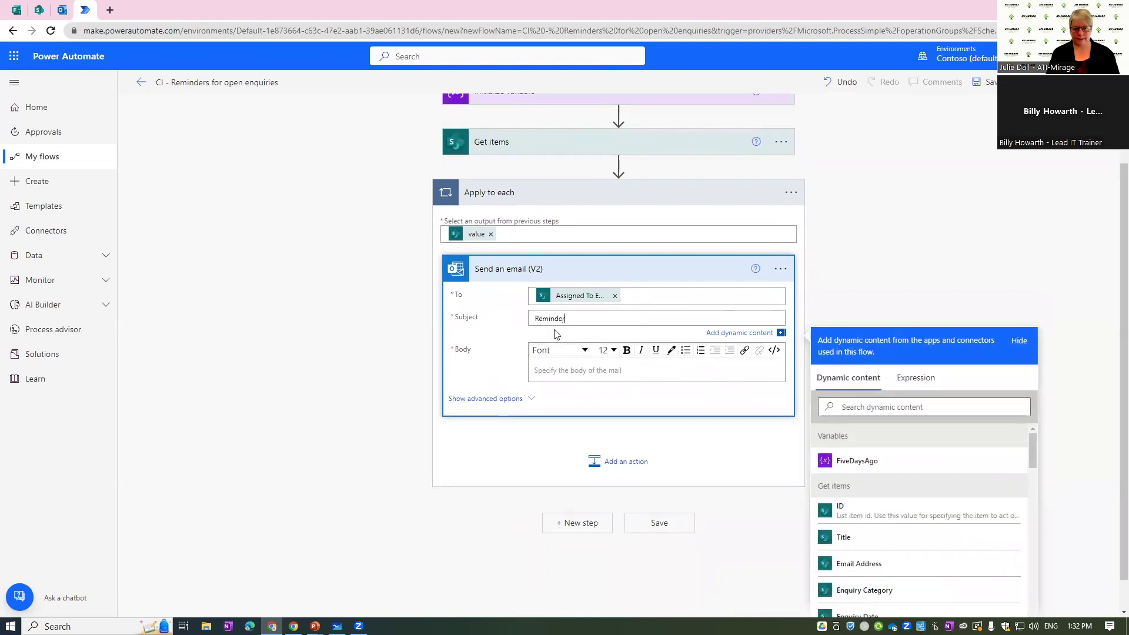
{"action": "type", "text": "der"}
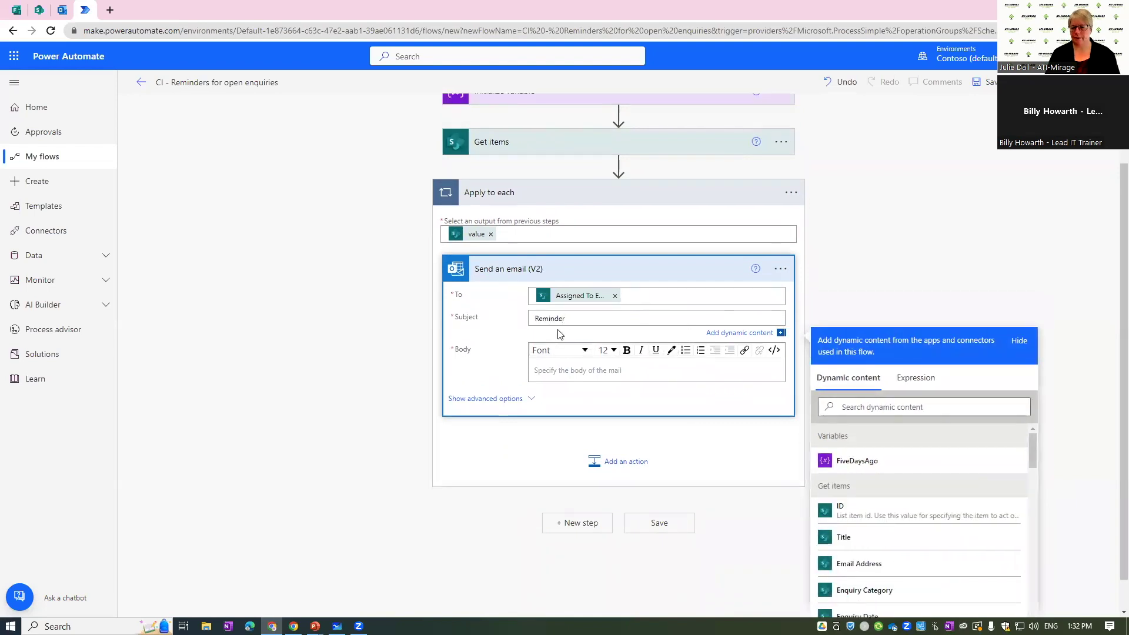
{"action": "left_click", "coordinate": [883, 533]}
{"action": "type", "text": "'s en"}
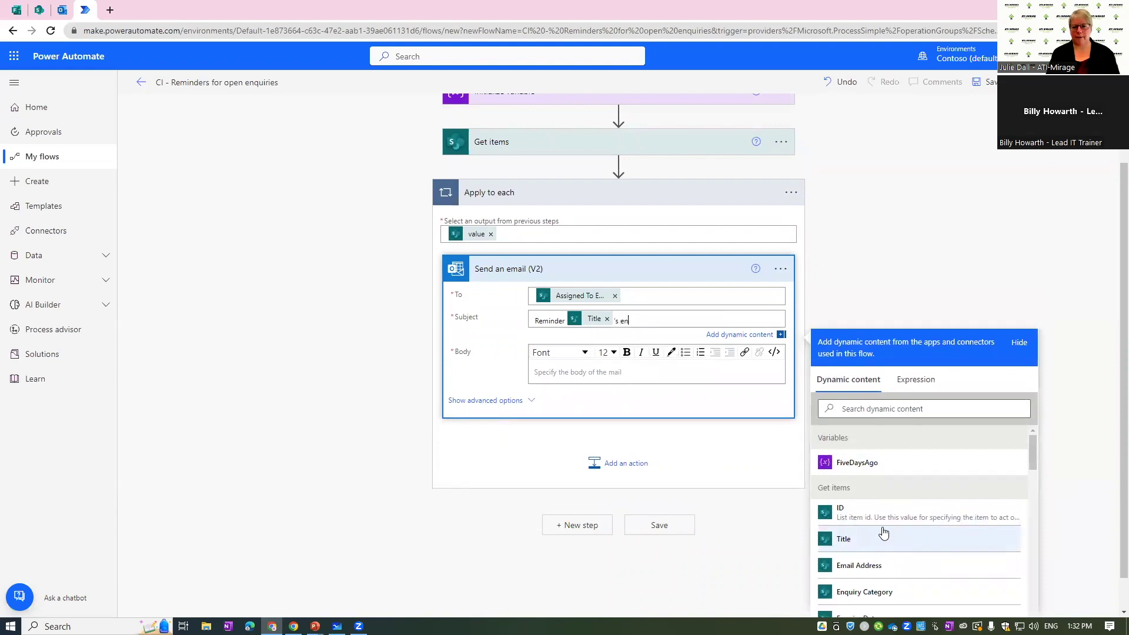
{"action": "type", "text": "quiry is still outstanding"}
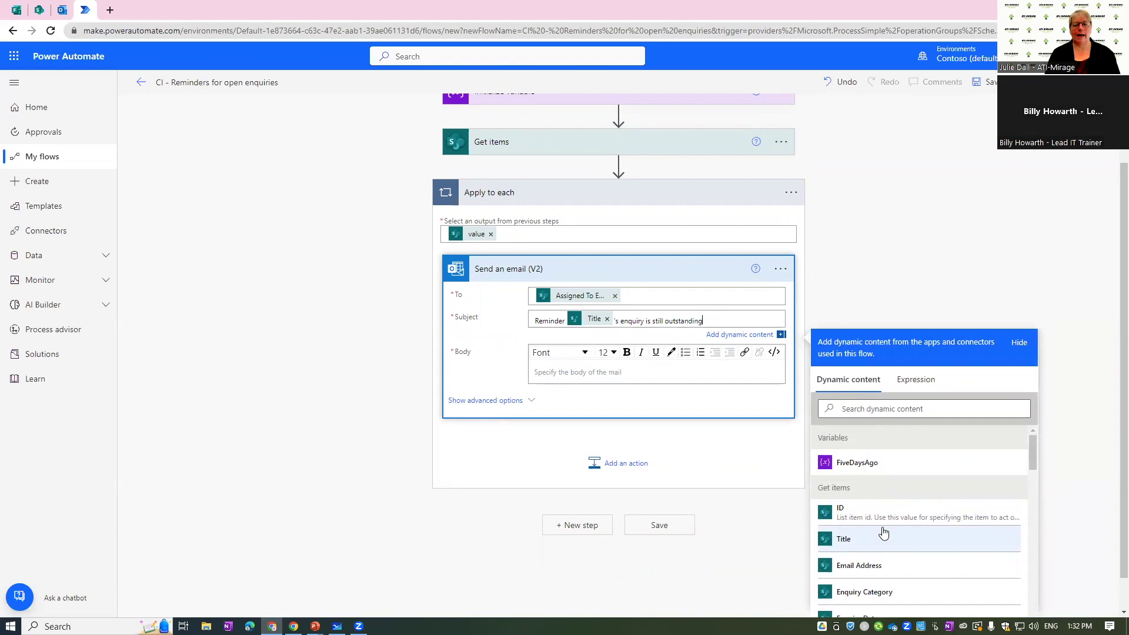
Step: Replace the email body in code view with <a href="[Link to item]">Click here for full details</a>, using the dynamic Link to item value
{"action": "left_click", "coordinate": [658, 375]}
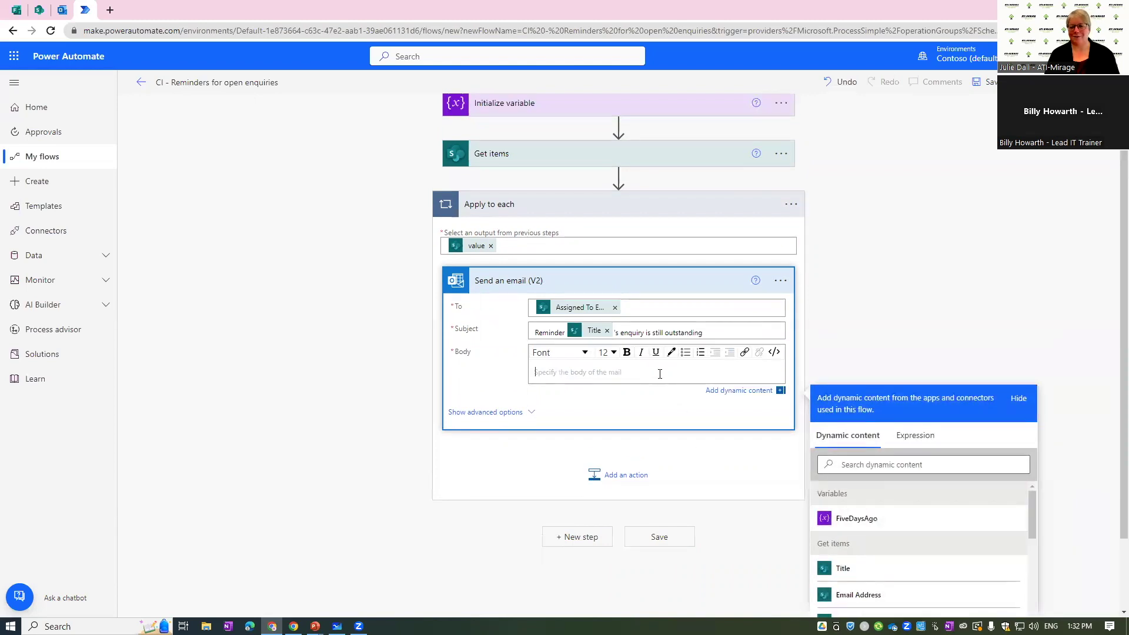
{"action": "left_click", "coordinate": [776, 352]}
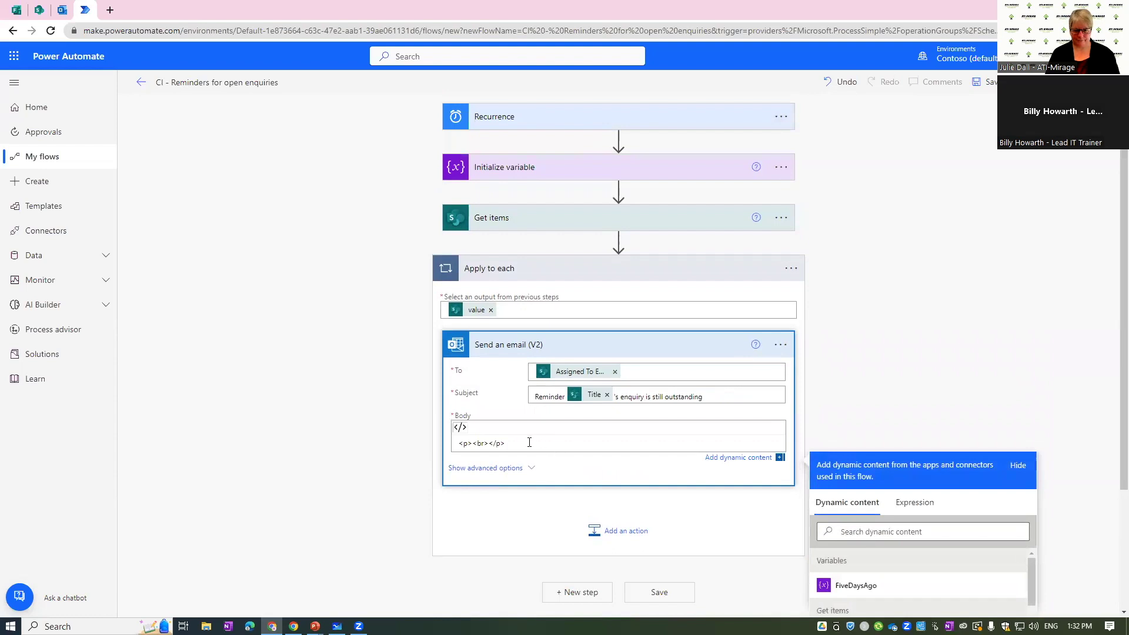
{"action": "left_click_drag", "start_coordinate": [529, 442], "coordinate": [414, 440]}
{"action": "type", "text": "<a href=\""}
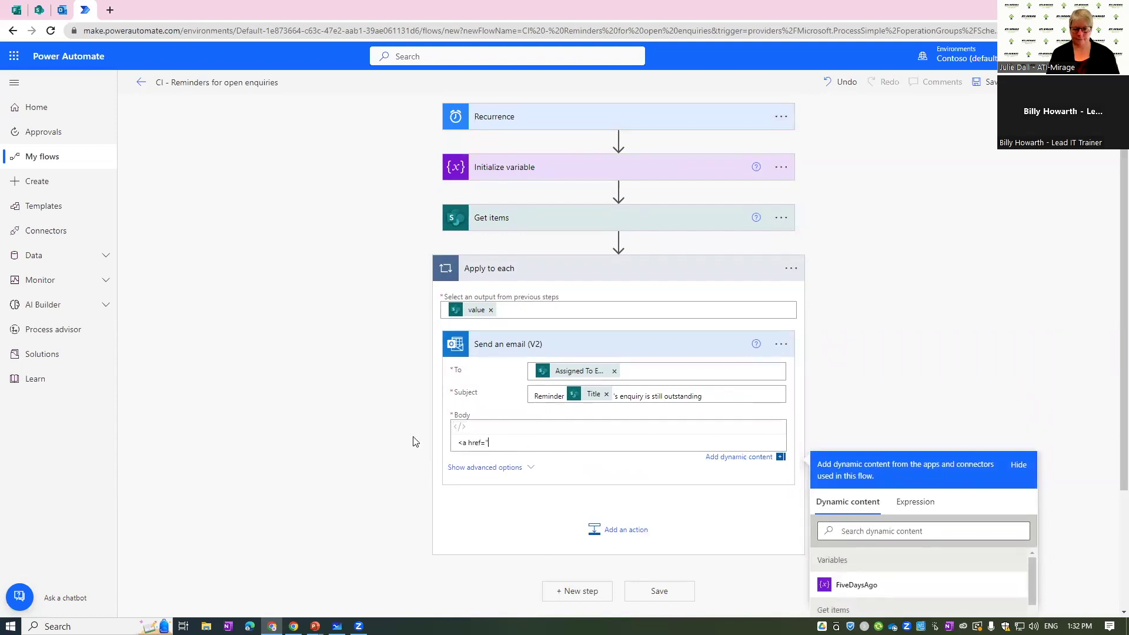
{"action": "left_click", "coordinate": [936, 528]}
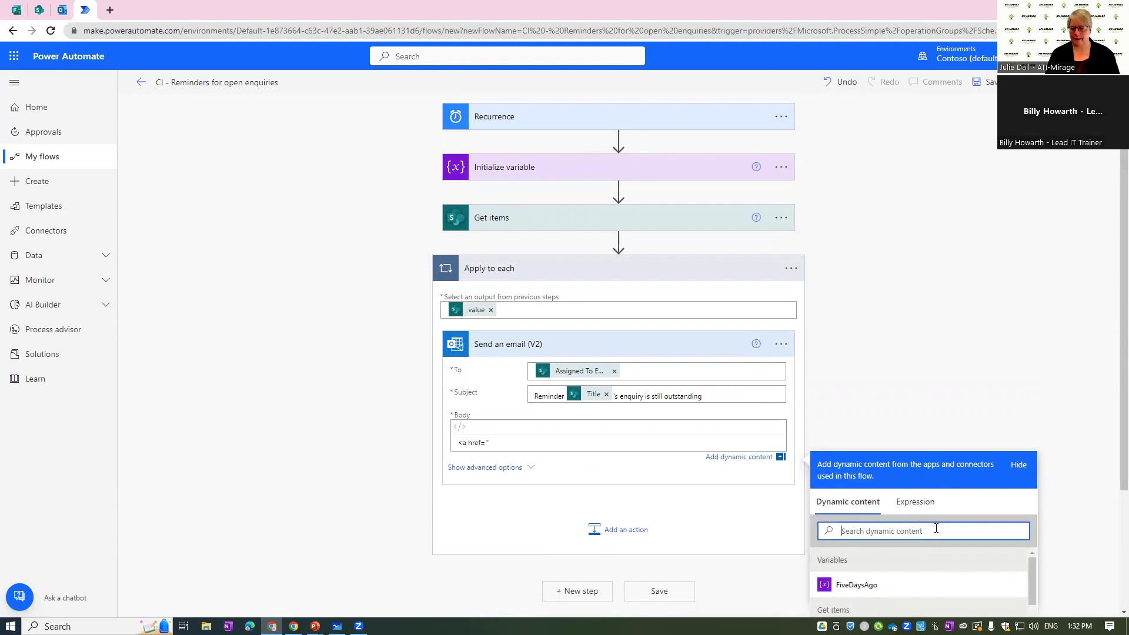
{"action": "type", "text": "link"}
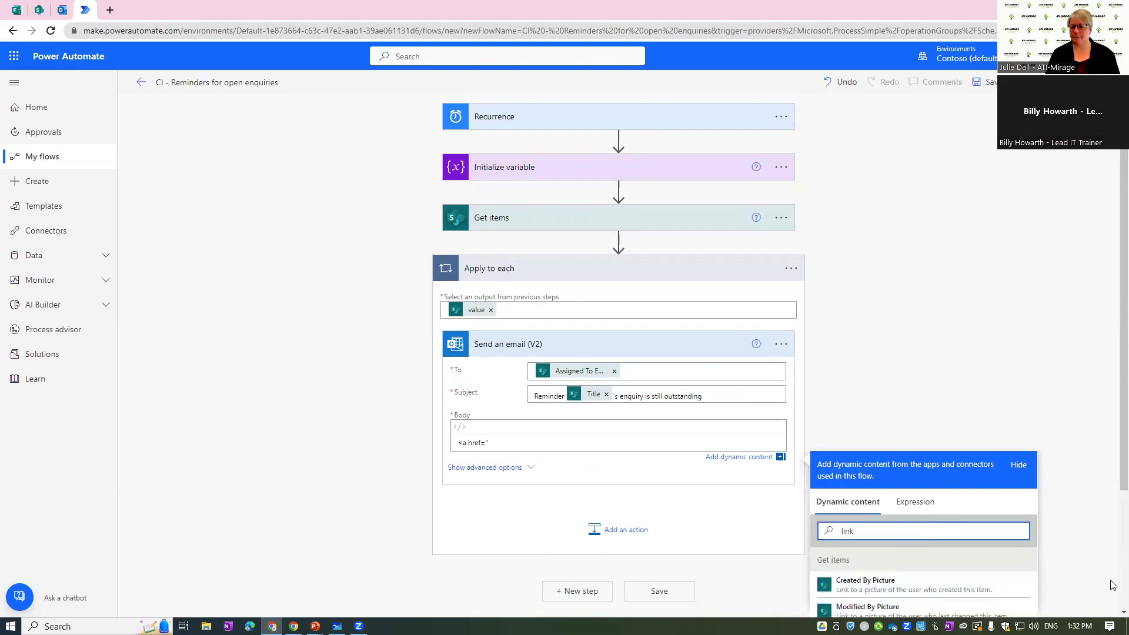
{"action": "left_click", "coordinate": [879, 523]}
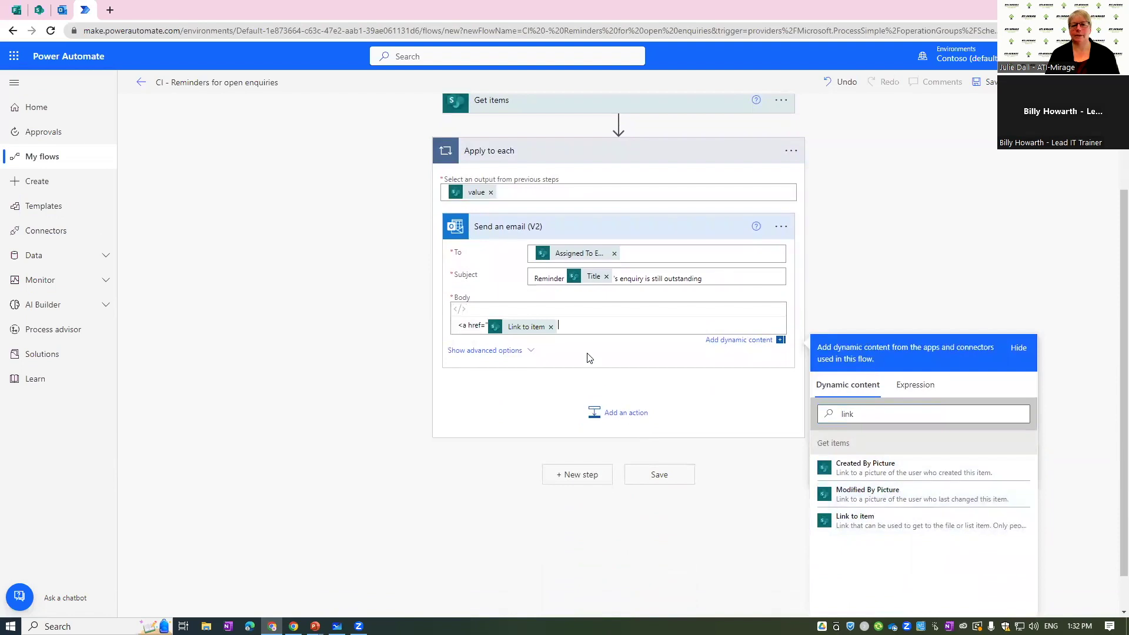
{"action": "type", "text": "\""}
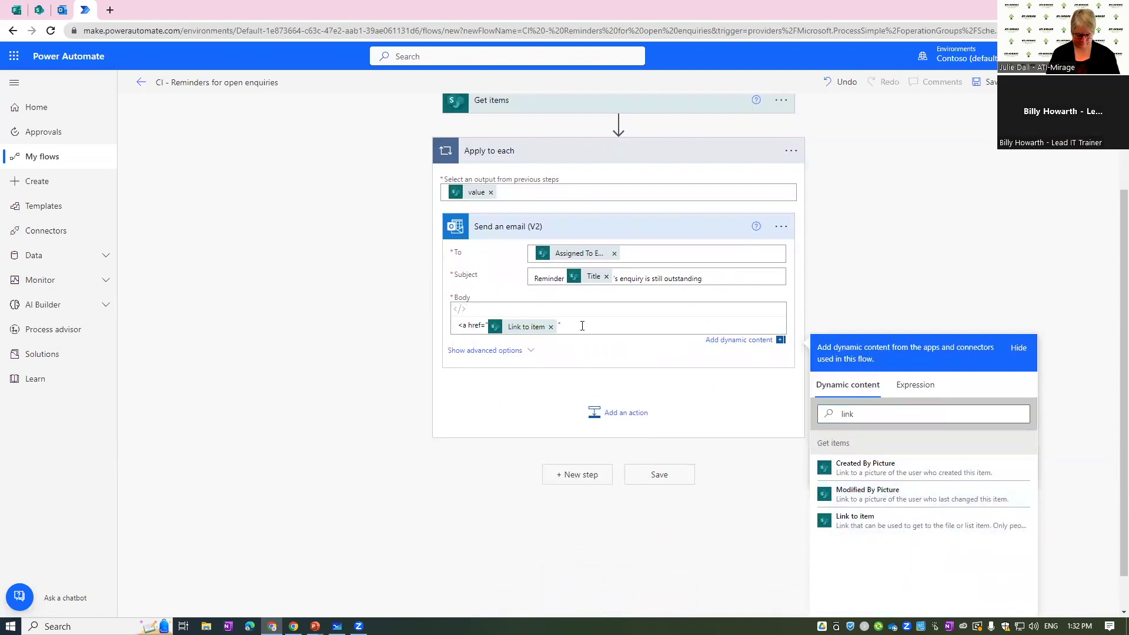
{"action": "type", "text": ">Click here f"}
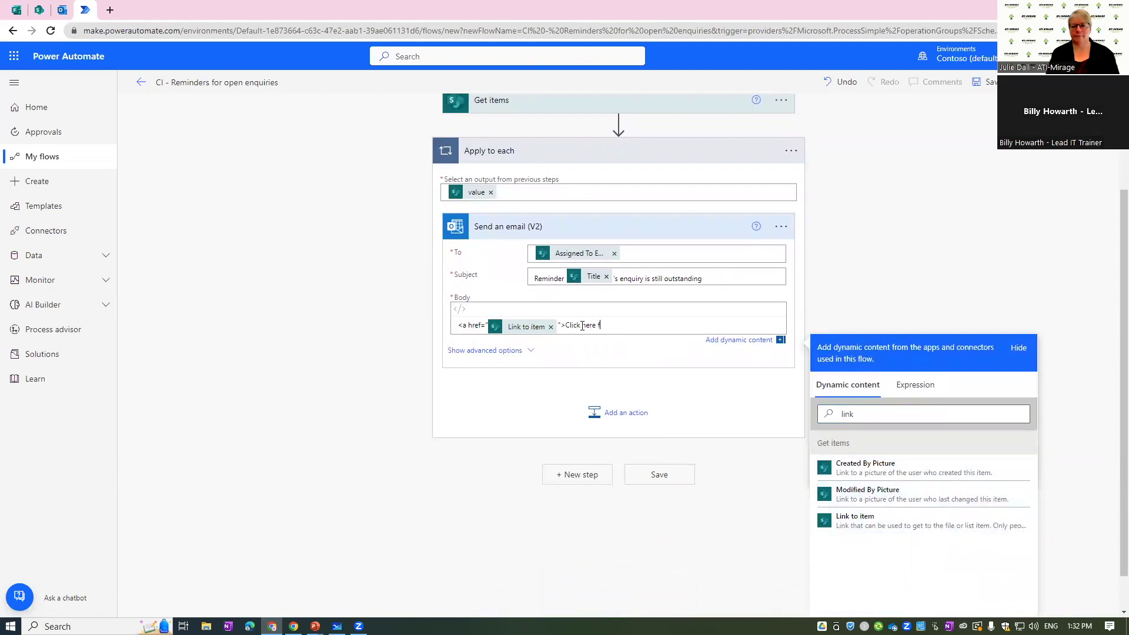
{"action": "type", "text": "or full details</"}
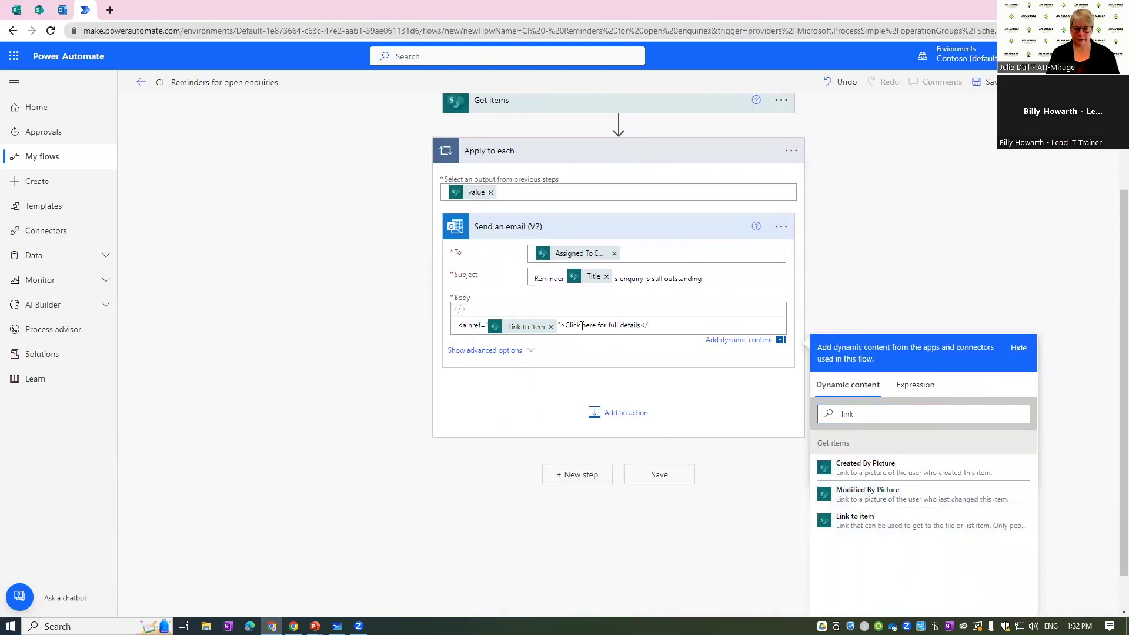
{"action": "type", "text": "a>"}
Step: Save the reminder flow and return to its details page
{"action": "left_click", "coordinate": [666, 481]}
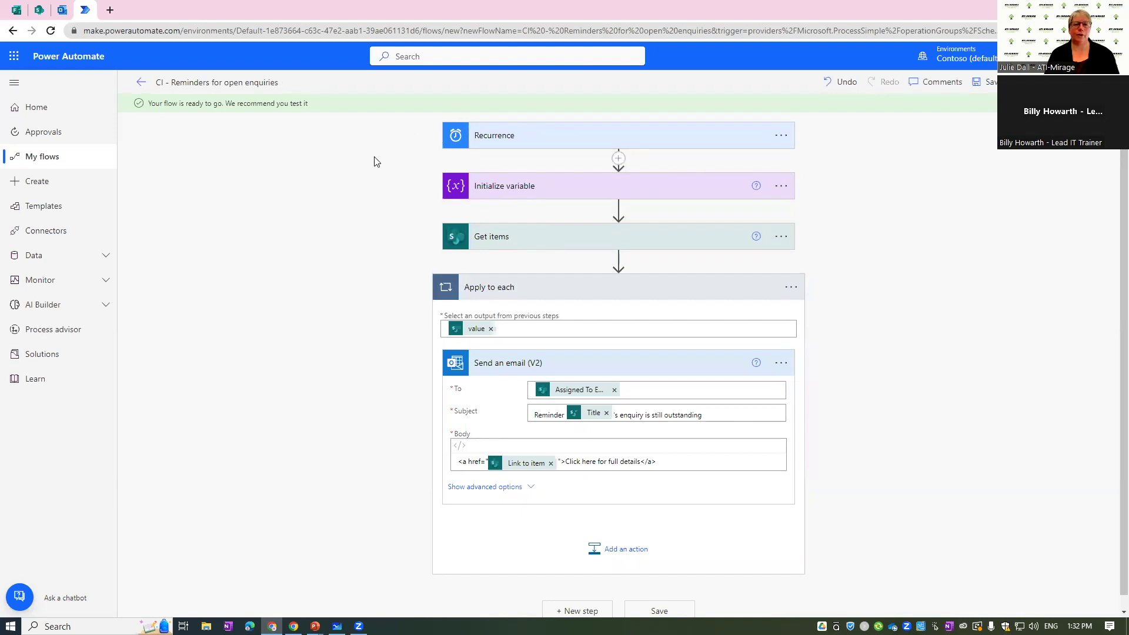
{"action": "left_click", "coordinate": [139, 86]}
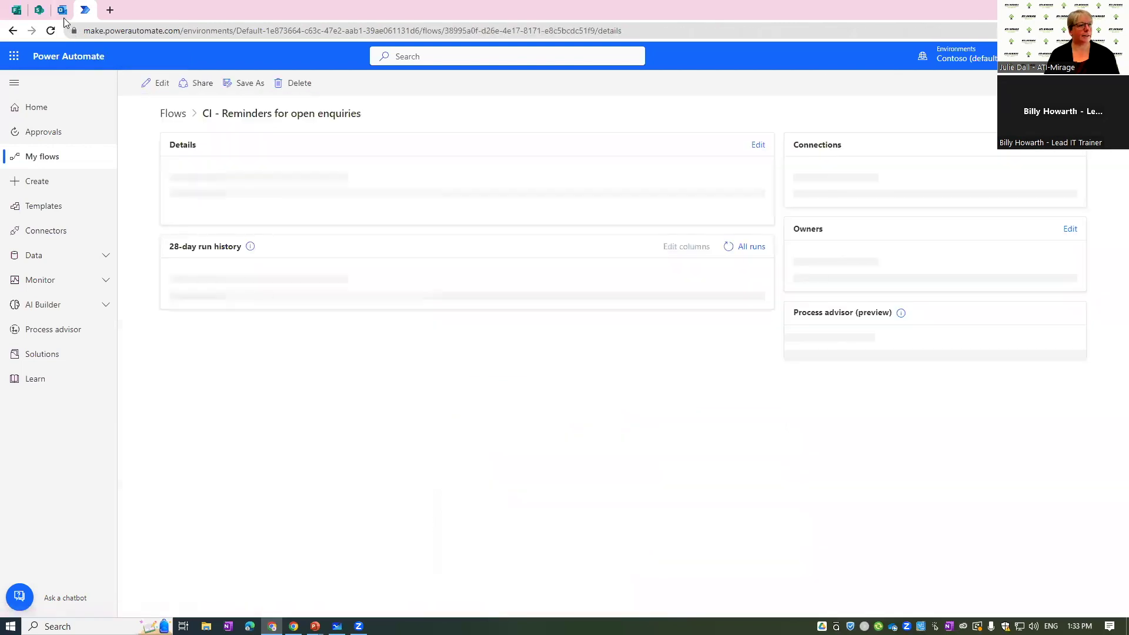
Step: Switch to Outlook, examine both reminder emails in Sent Items, and follow the full-details link from the earlier one
{"action": "left_click", "coordinate": [64, 17]}
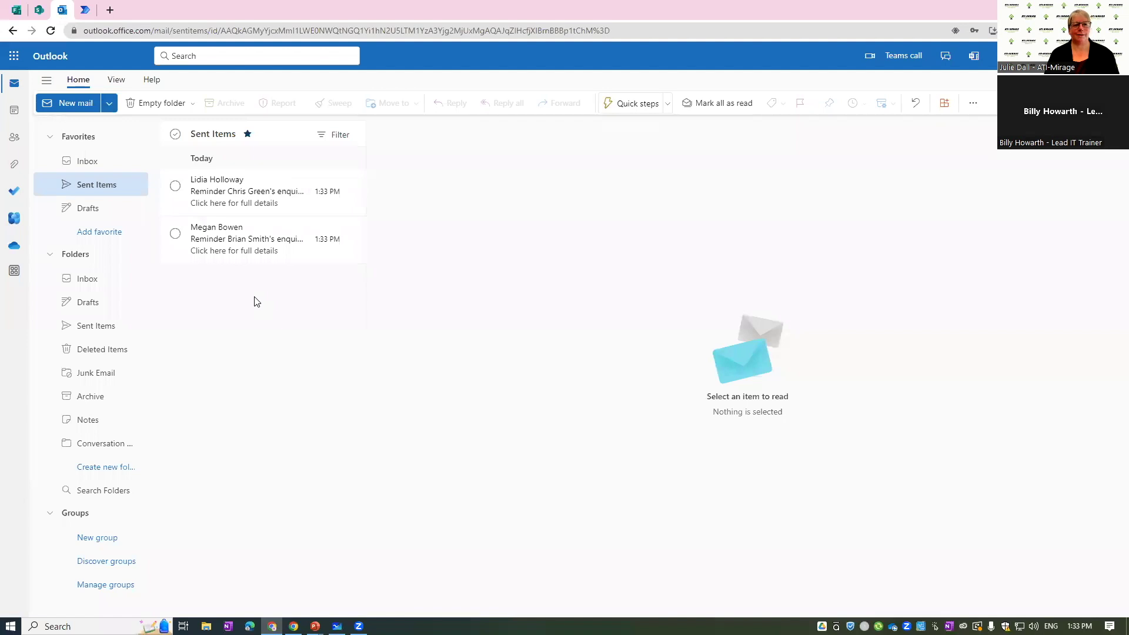
{"action": "left_click", "coordinate": [221, 239]}
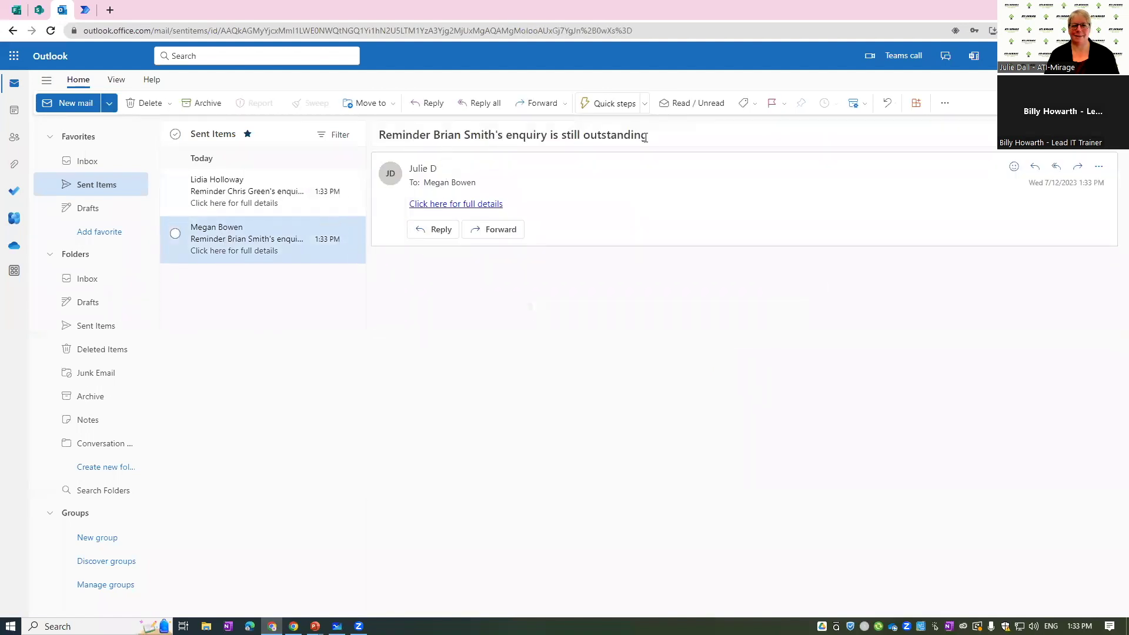
{"action": "left_click", "coordinate": [478, 203]}
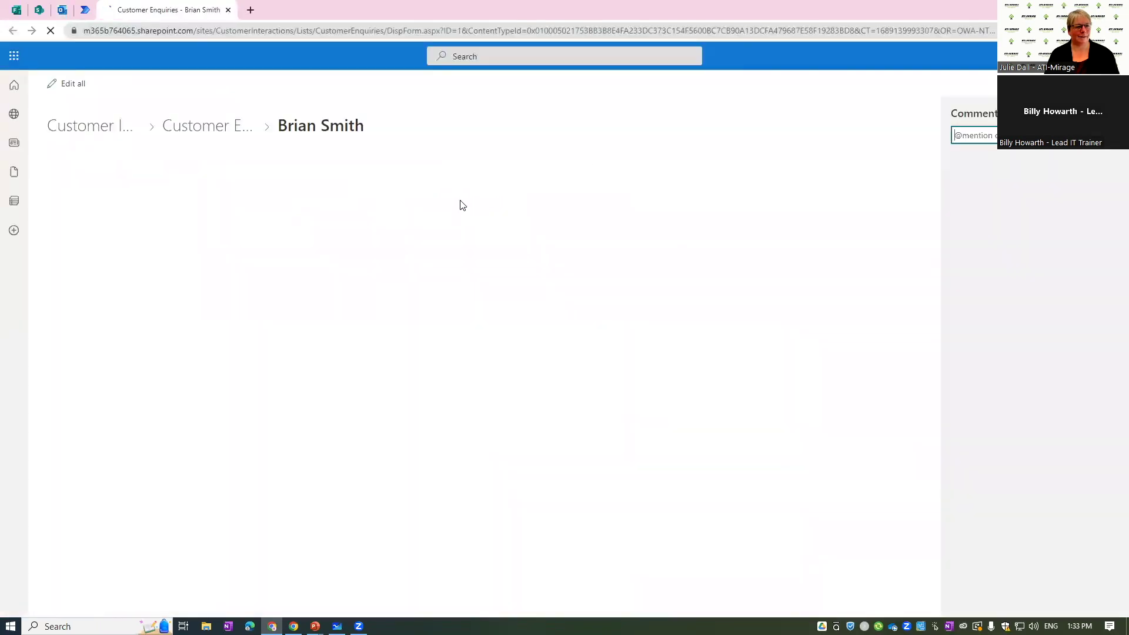
{"action": "left_click", "coordinate": [77, 10]}
{"action": "left_click", "coordinate": [267, 200]}
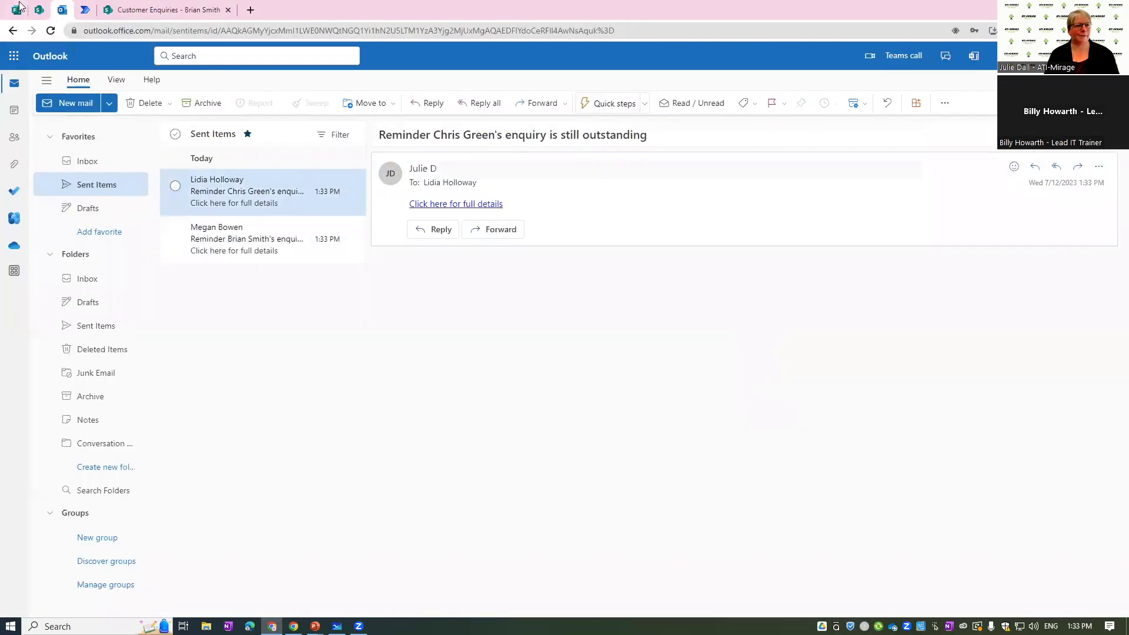
Step: Switch to SharePoint, review the Customer Enquiries list and the Customer Contacts assignments, and return to Customer Enquiries
{"action": "left_click", "coordinate": [38, 10]}
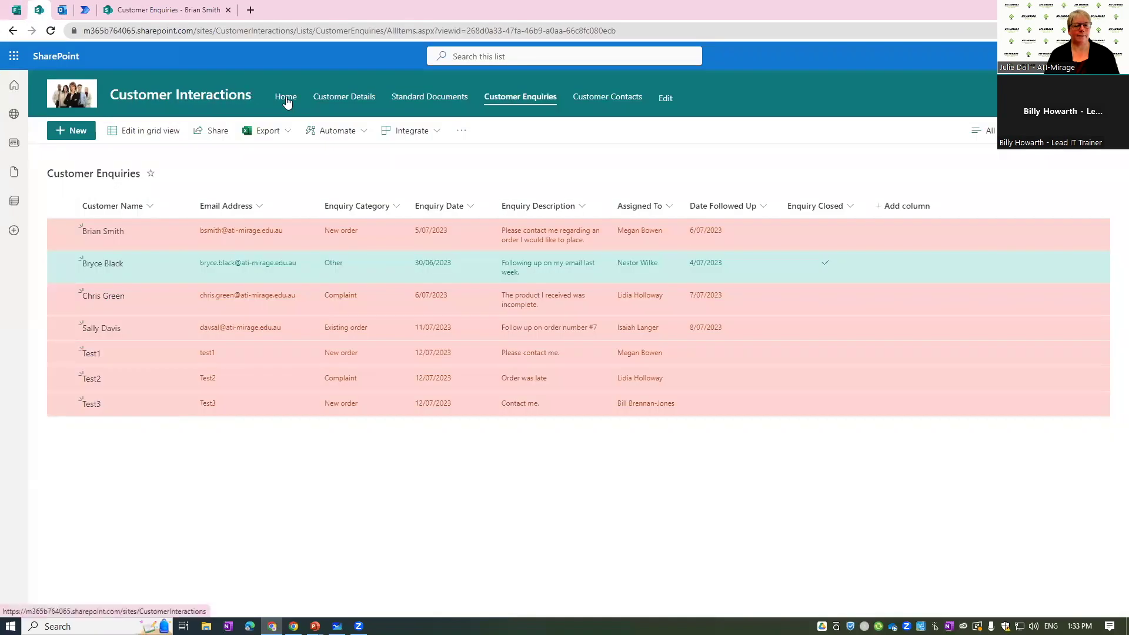
{"action": "left_click", "coordinate": [985, 131]}
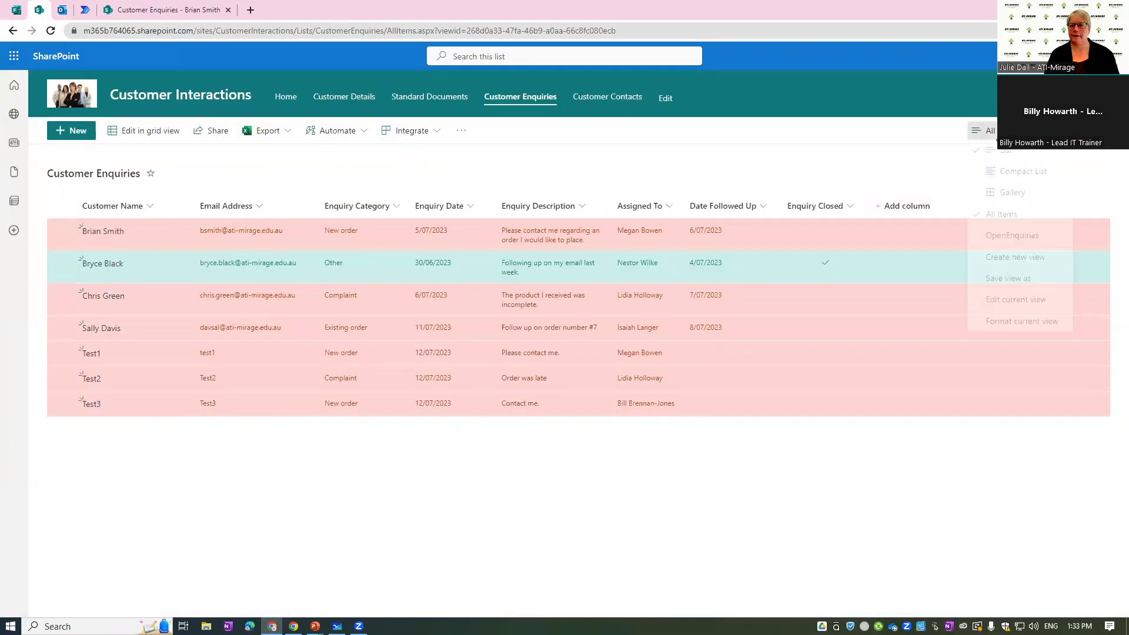
{"action": "left_click", "coordinate": [911, 149]}
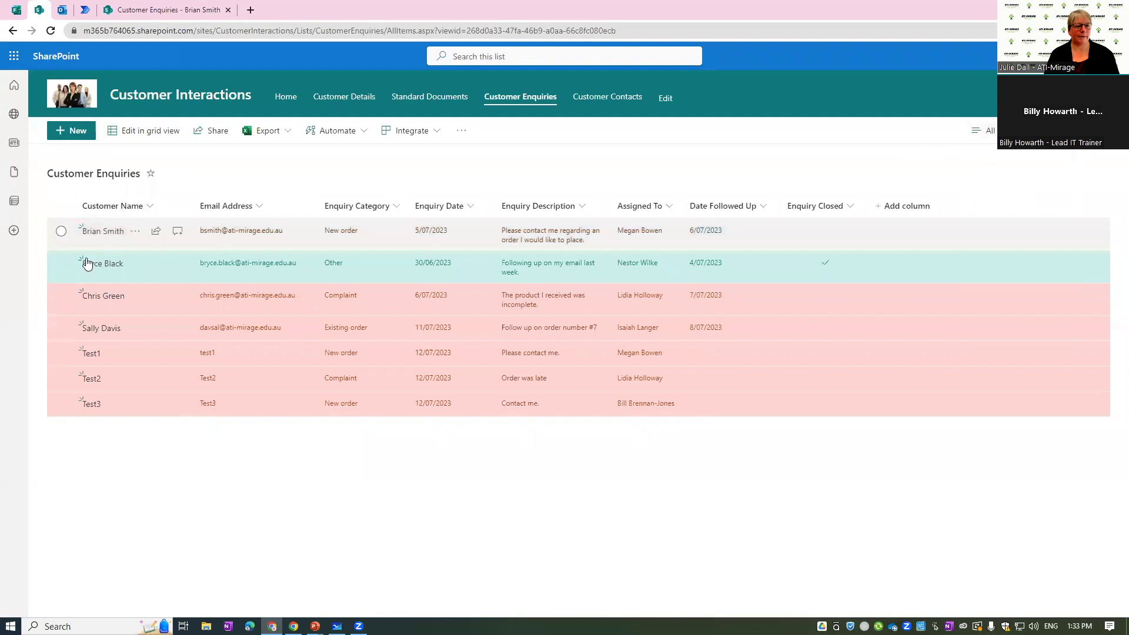
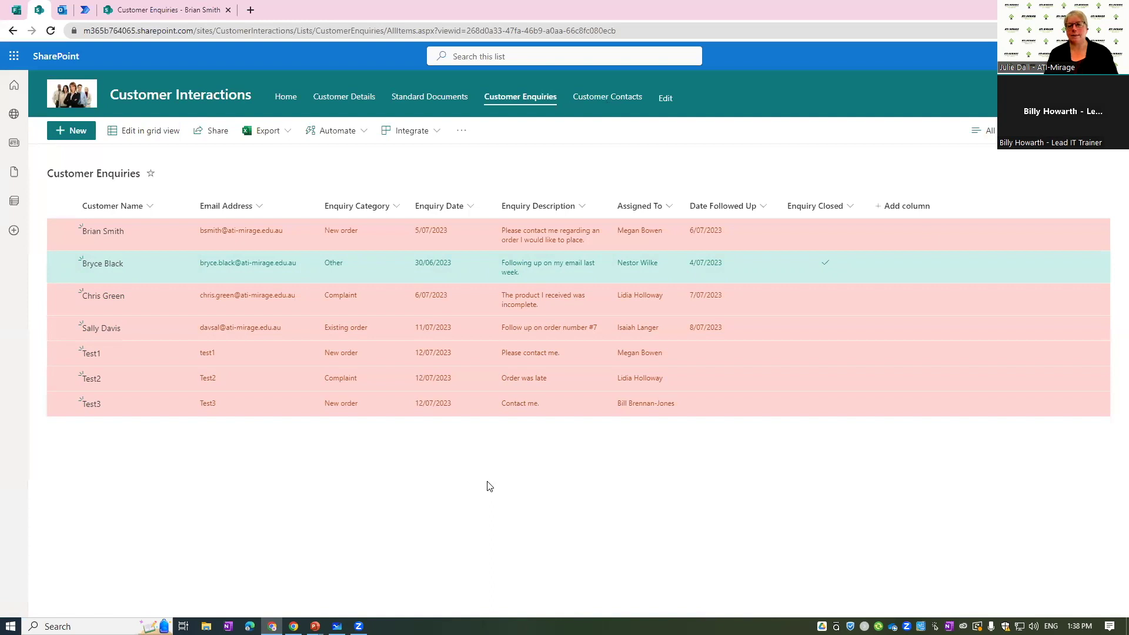
{"action": "left_click", "coordinate": [601, 100]}
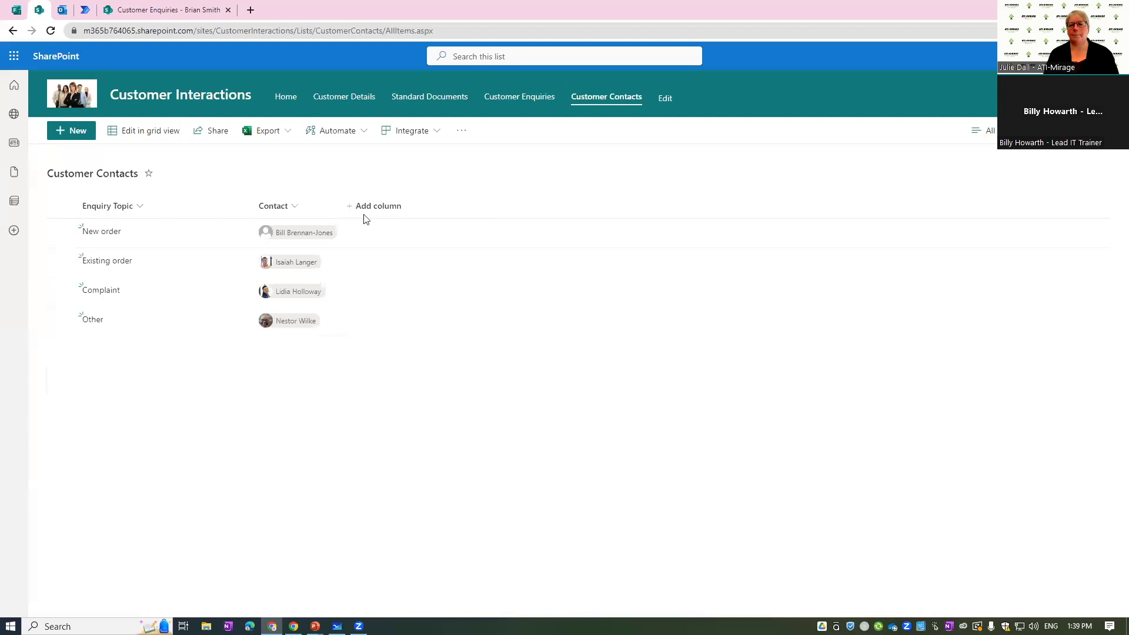
{"action": "left_click", "coordinate": [497, 104]}
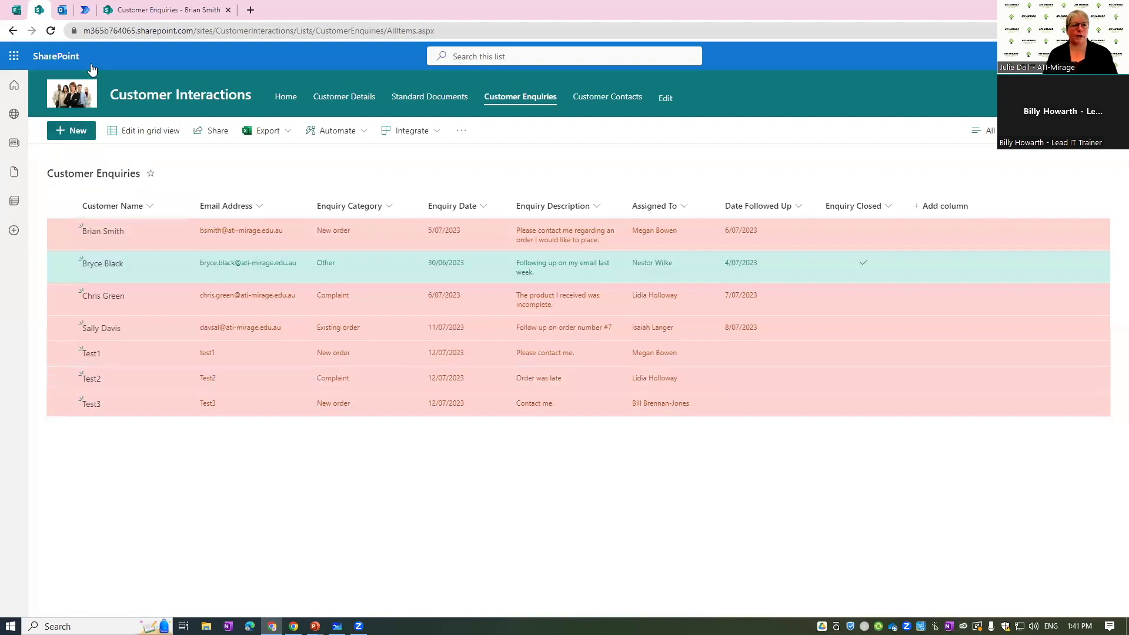
Step: Switch to Power Automate and search the flow templates for "salesforce"
{"action": "left_click", "coordinate": [85, 11]}
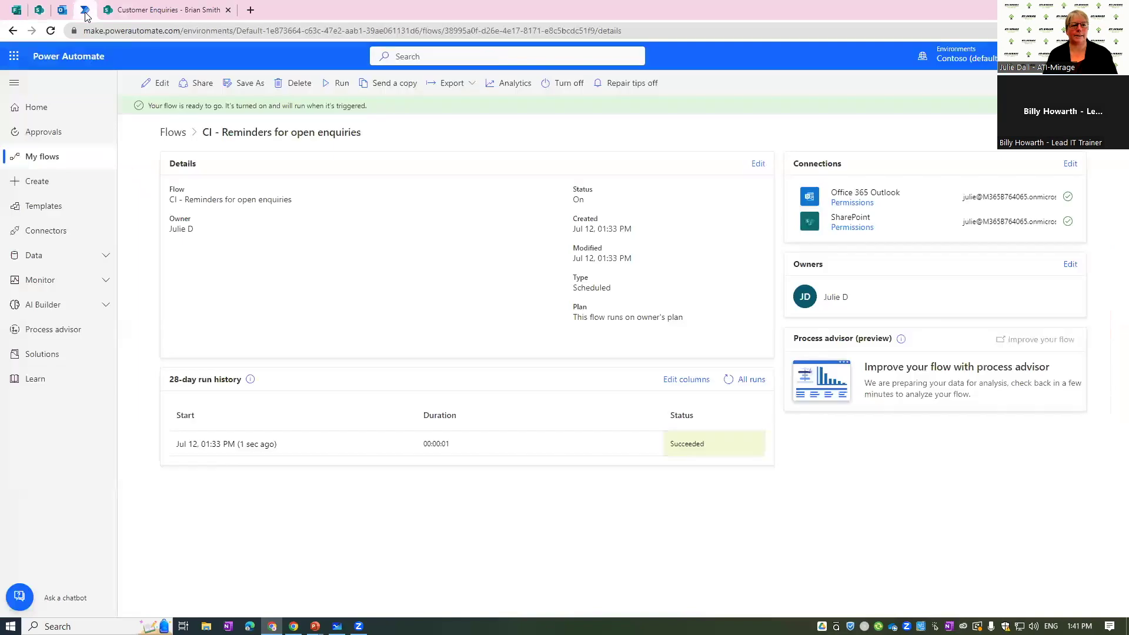
{"action": "left_click", "coordinate": [48, 206]}
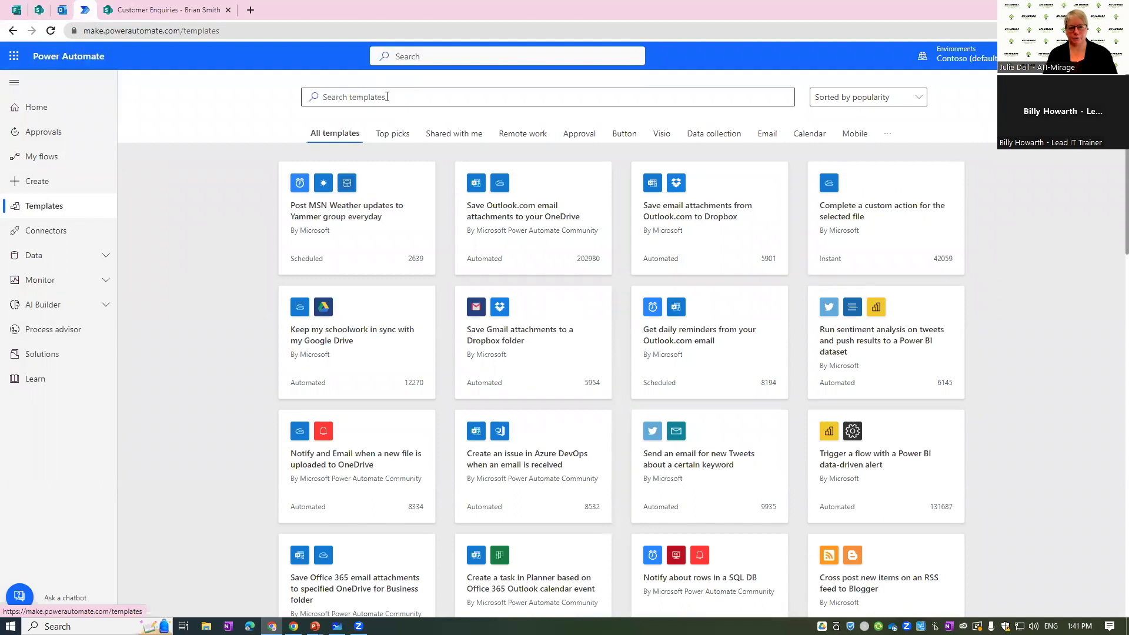
{"action": "left_click", "coordinate": [387, 97]}
{"action": "type", "text": "salesforce"}
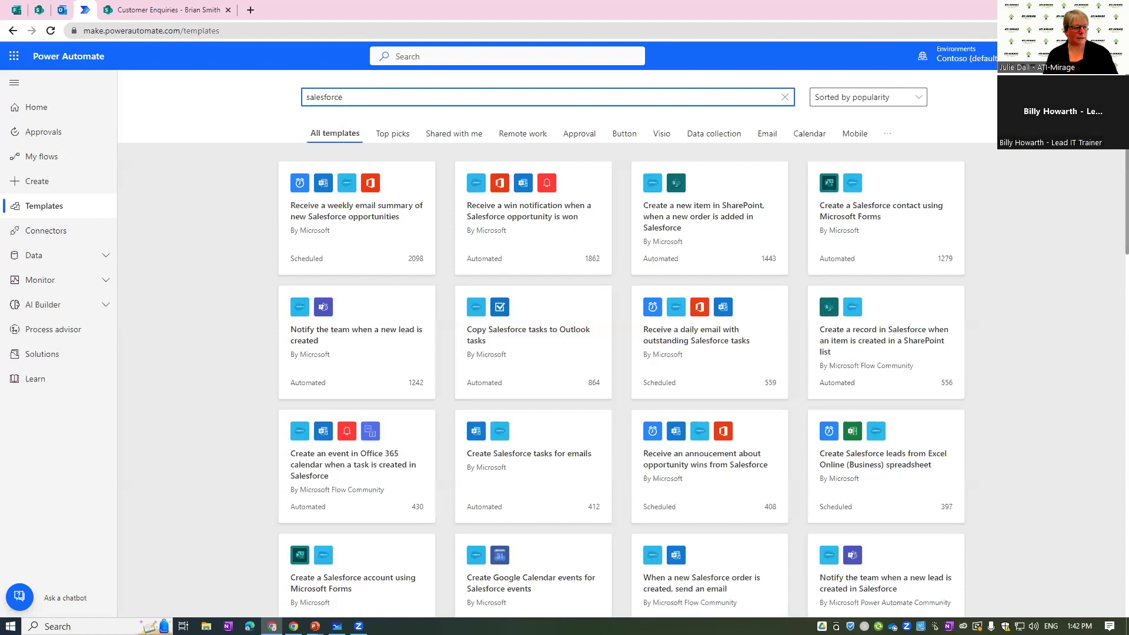
Step: Switch back to the Customer Enquiries list in SharePoint, examine its OpenEnquiries view, and return to the All Items view
{"action": "left_click", "coordinate": [41, 10]}
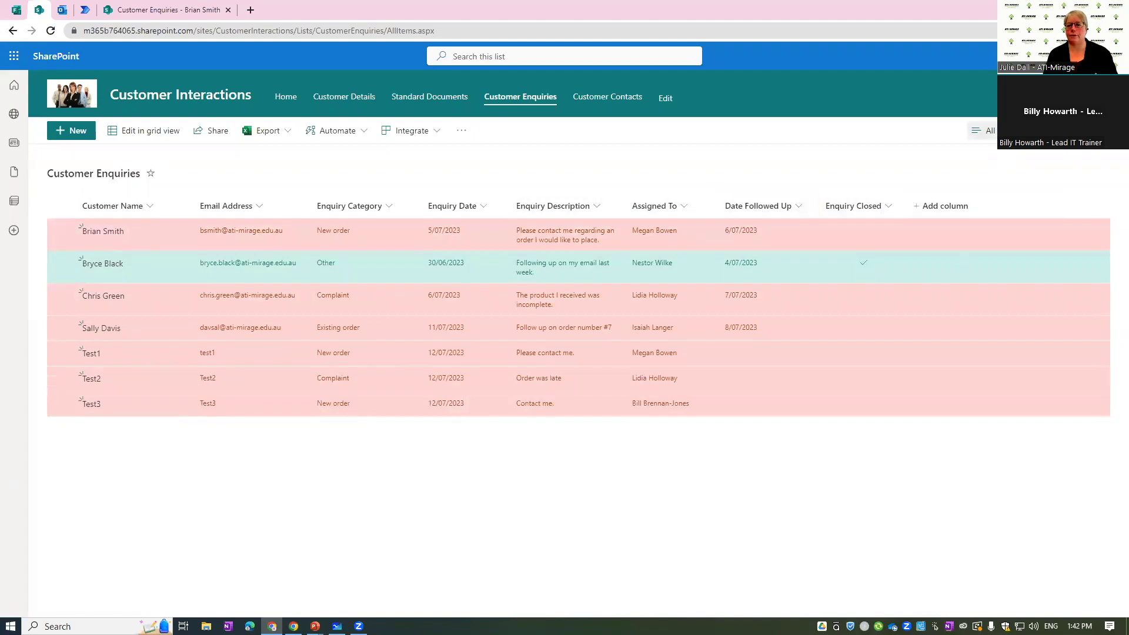
{"action": "left_click", "coordinate": [983, 131]}
{"action": "left_click", "coordinate": [1003, 241]}
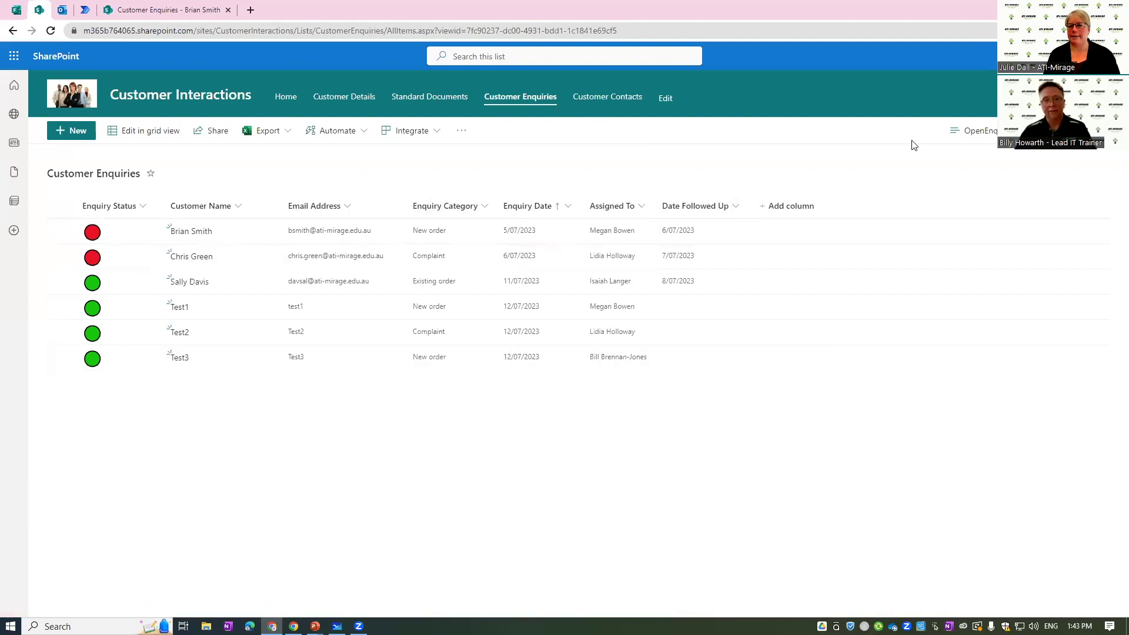
{"action": "left_click", "coordinate": [976, 130]}
{"action": "left_click", "coordinate": [979, 217]}
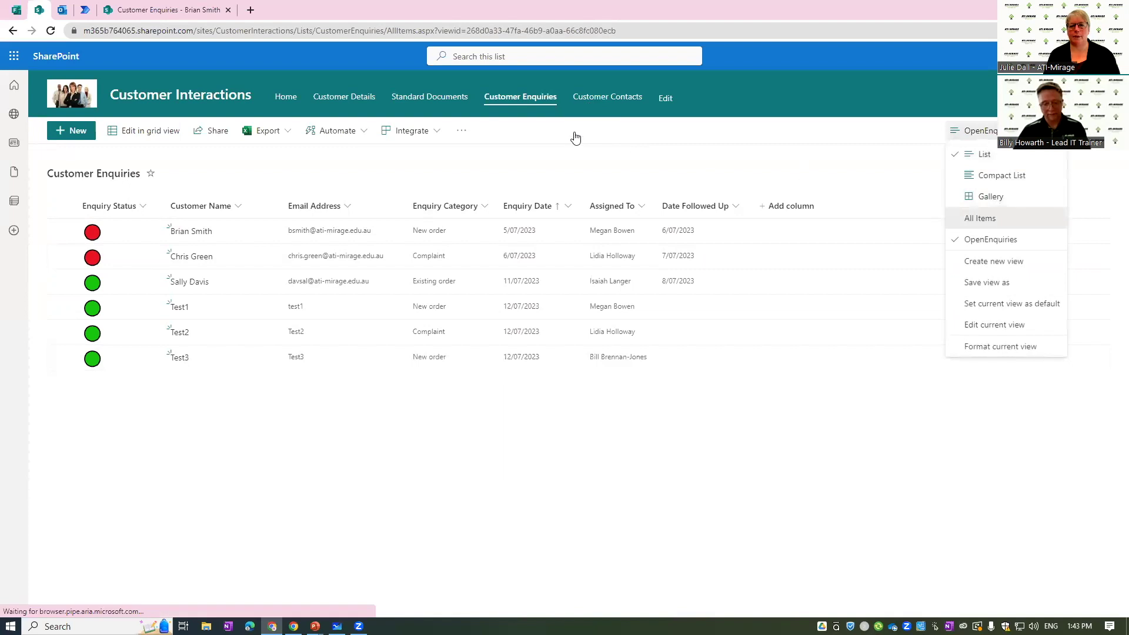
Step: Examine the Power BI integration and automation options for the Customer Enquiries list, and go to the Customer Interactions home page
{"action": "left_click", "coordinate": [430, 134]}
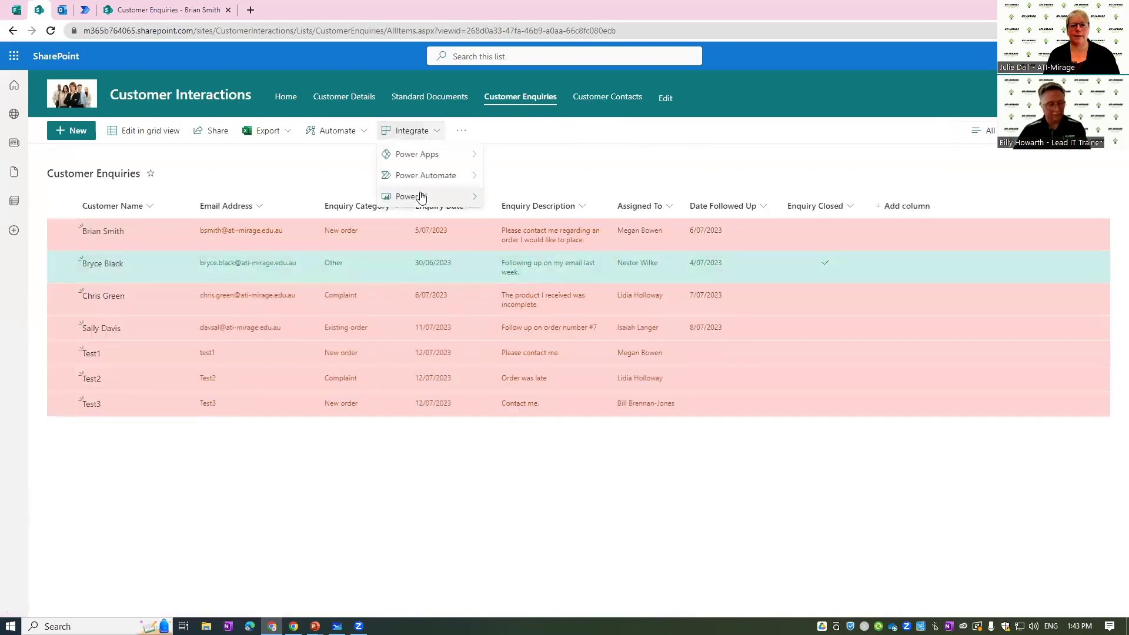
{"action": "mouse_move", "coordinate": [429, 200]}
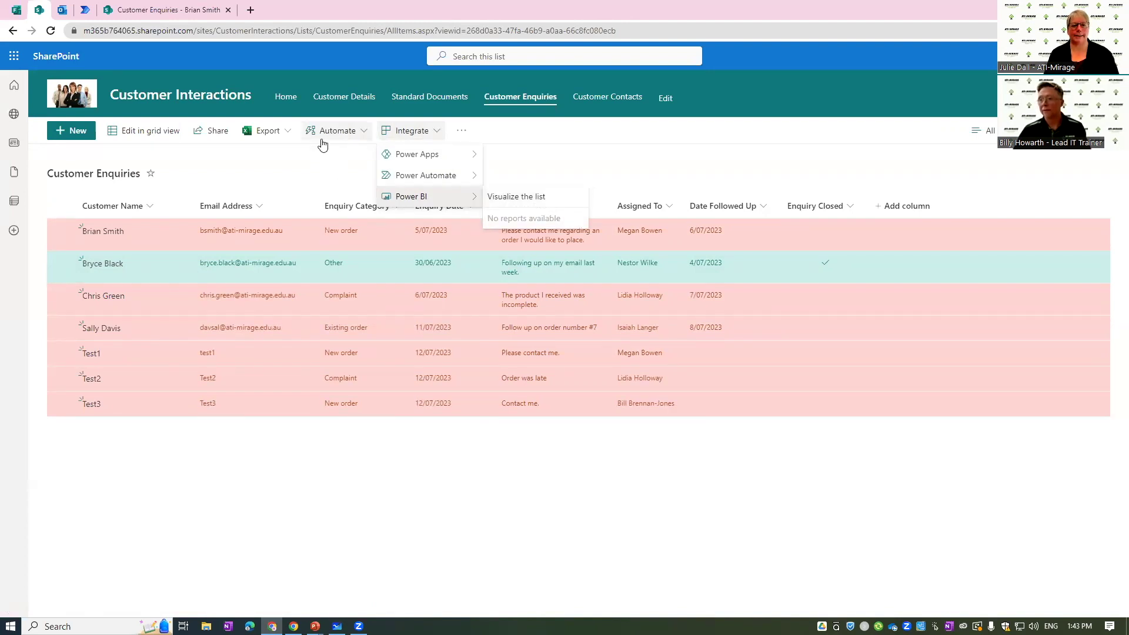
{"action": "left_click", "coordinate": [323, 139]}
{"action": "left_click", "coordinate": [407, 132]}
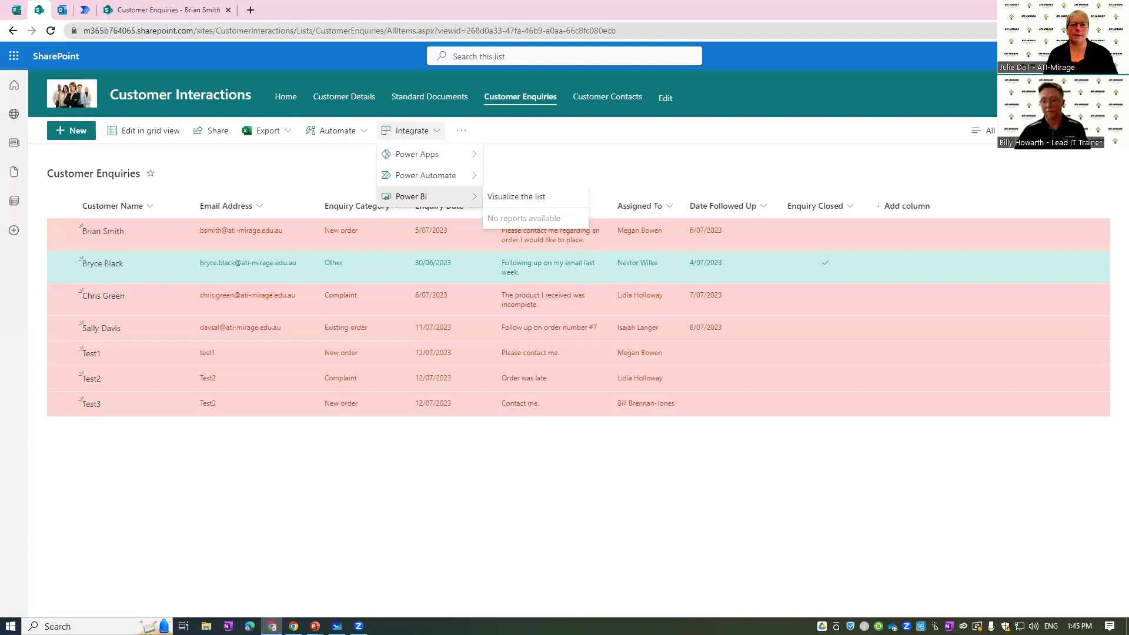
{"action": "left_click", "coordinate": [286, 103]}
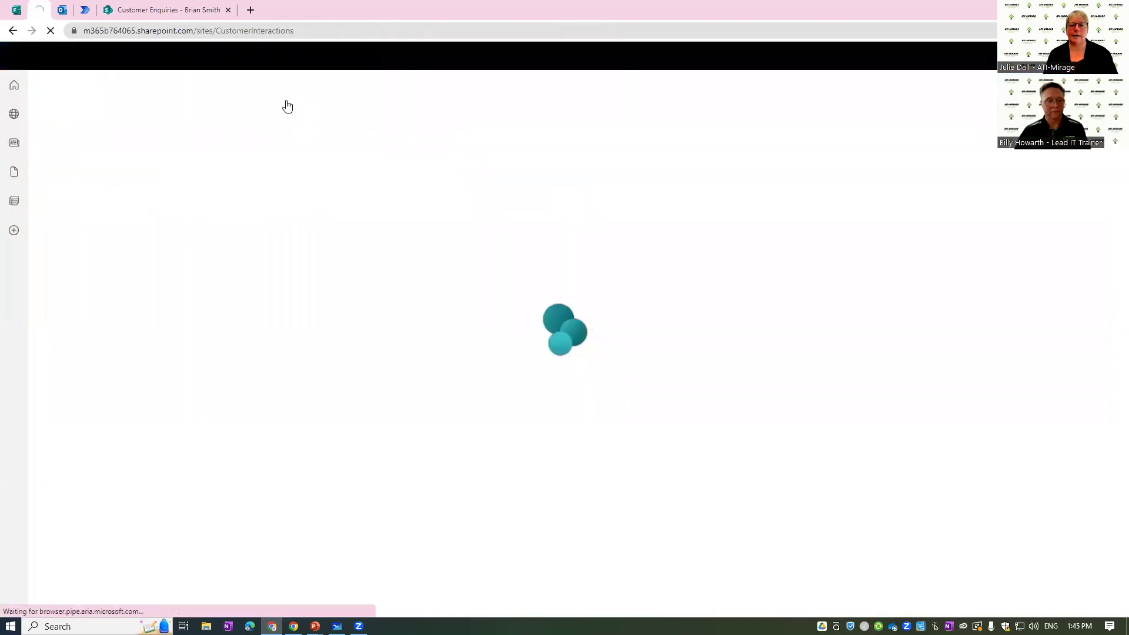